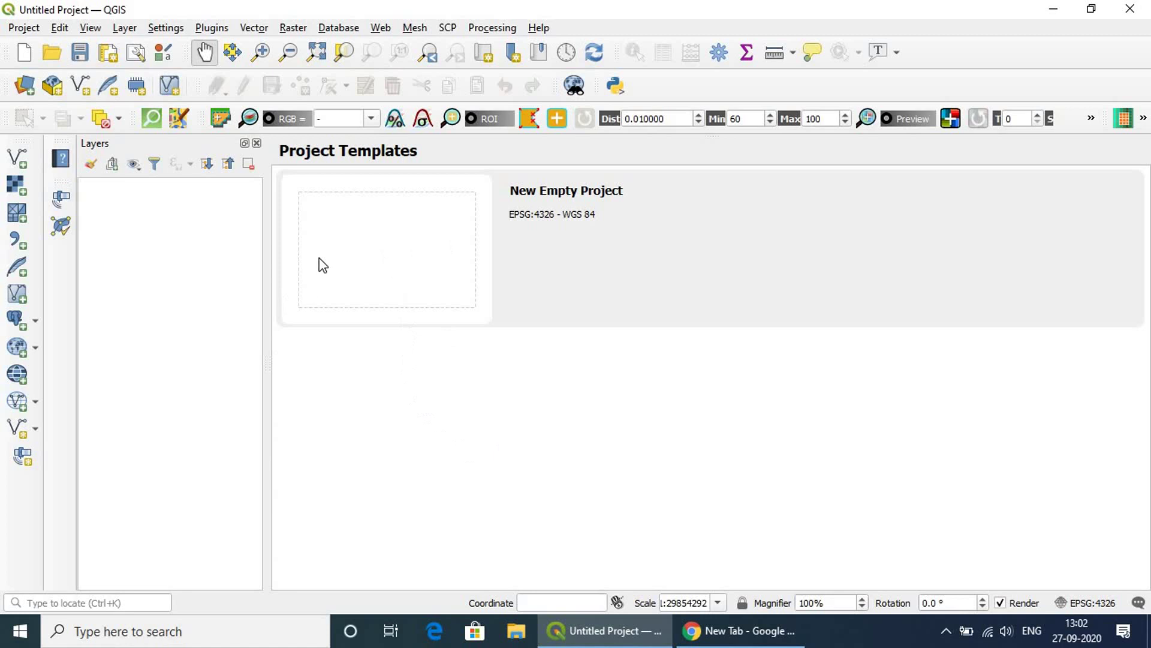
Start adding a vector layer from file and browse to the Digitisation folder inside the Desktop's QGIS folder.
{"action": "left_click", "coordinate": [127, 29]}
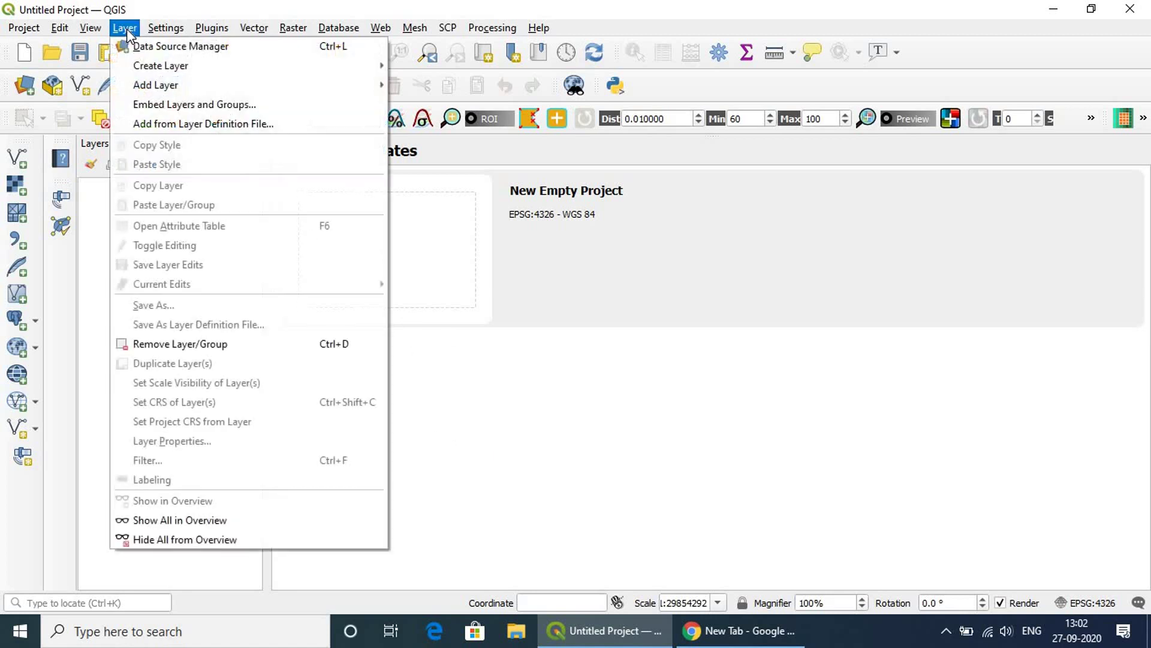
{"action": "mouse_move", "coordinate": [166, 85]}
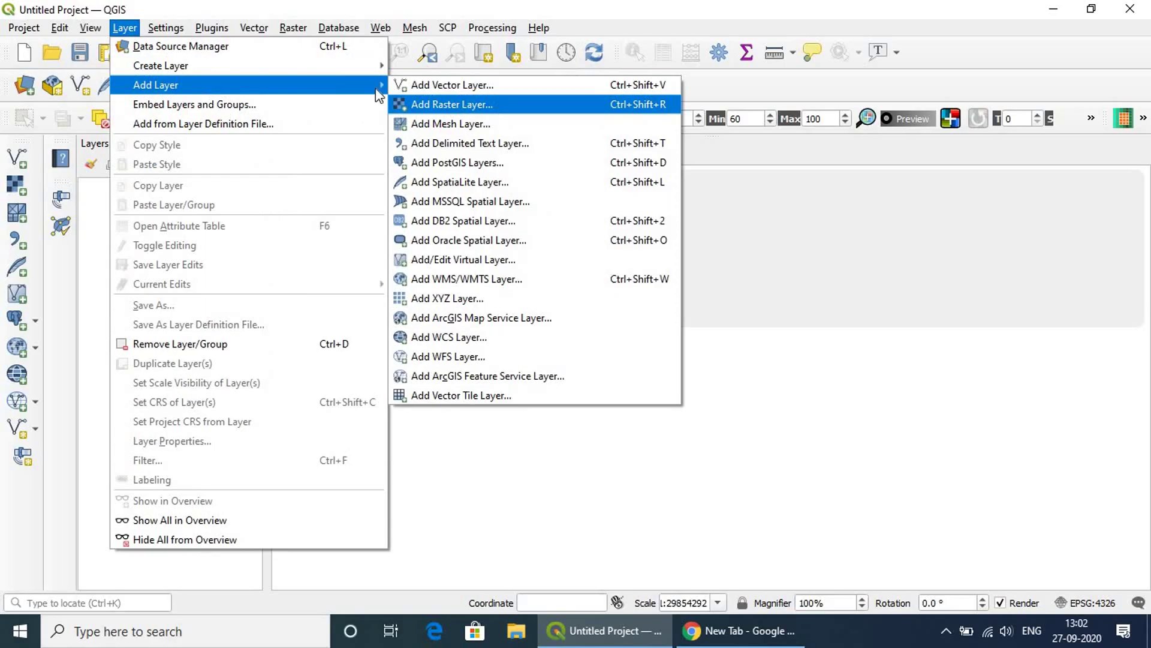
{"action": "mouse_move", "coordinate": [282, 67]}
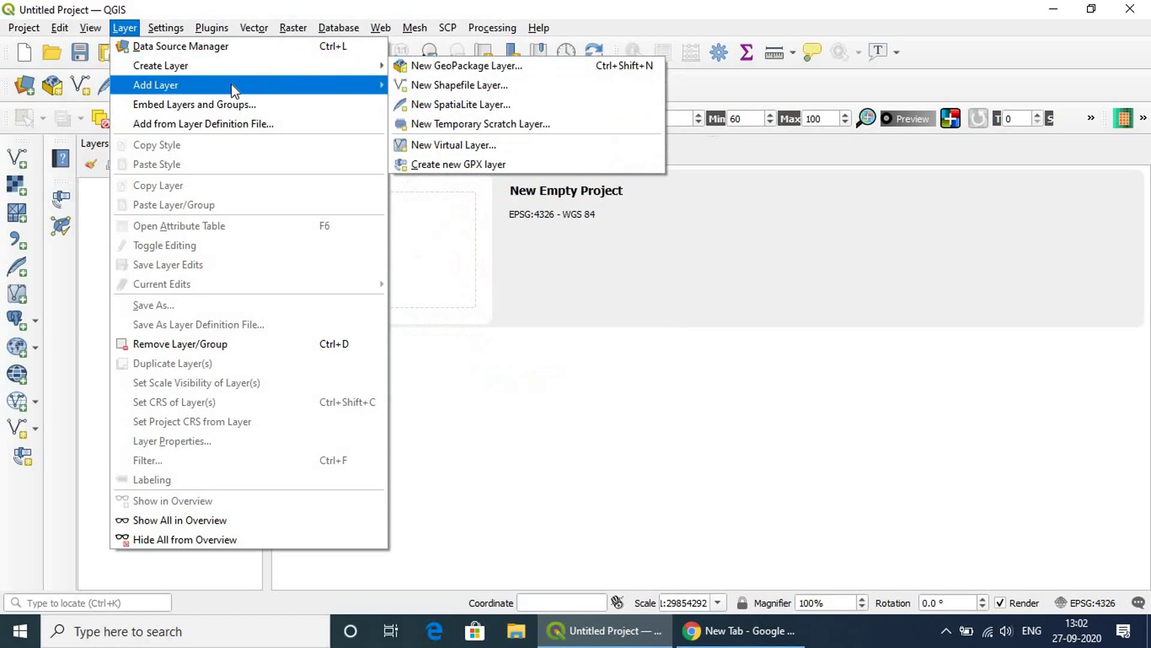
{"action": "mouse_move", "coordinate": [207, 86]}
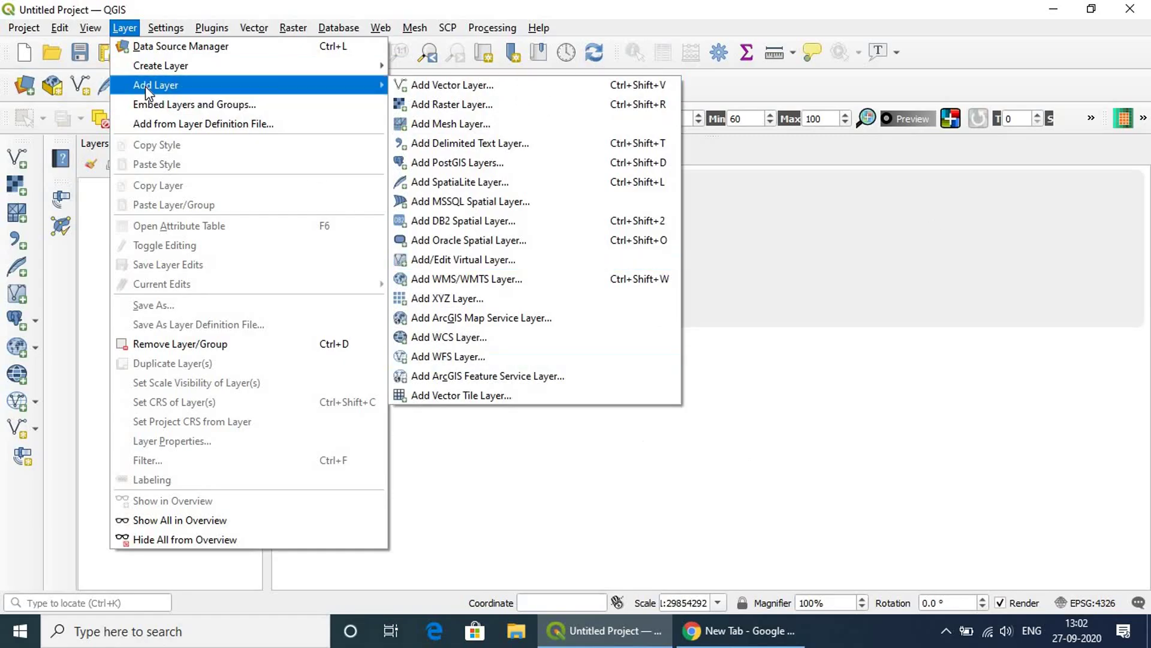
{"action": "left_click", "coordinate": [562, 88]}
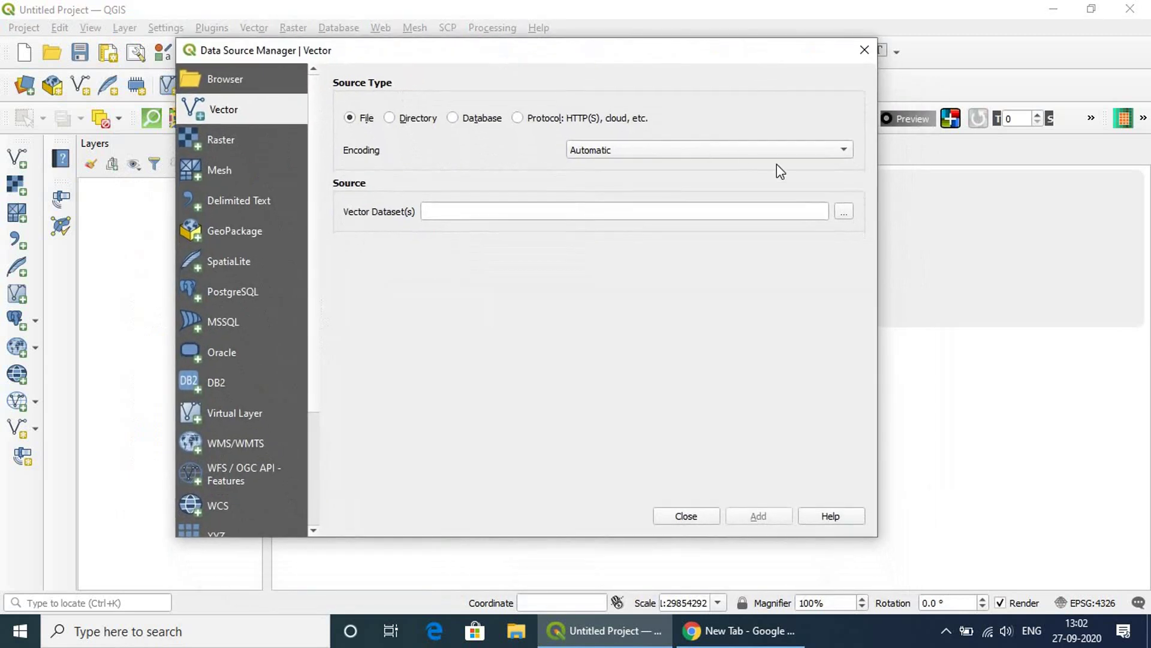
{"action": "left_click", "coordinate": [844, 214]}
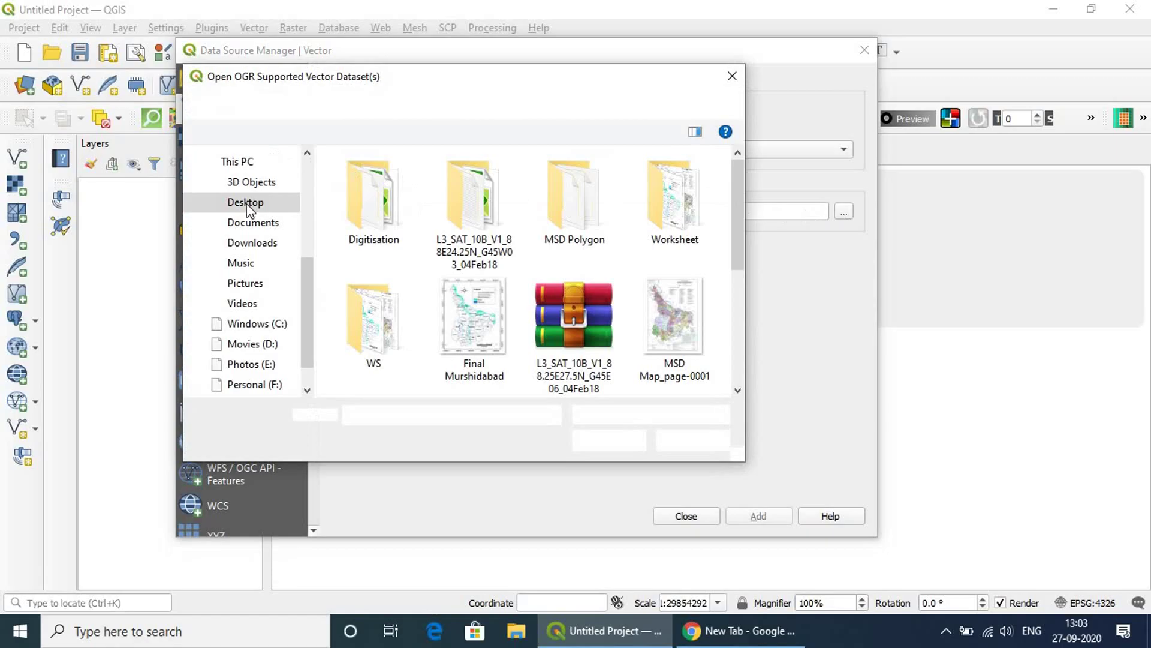
{"action": "scroll", "coordinate": [297, 234], "scroll_direction": "up", "scroll_amount": 3}
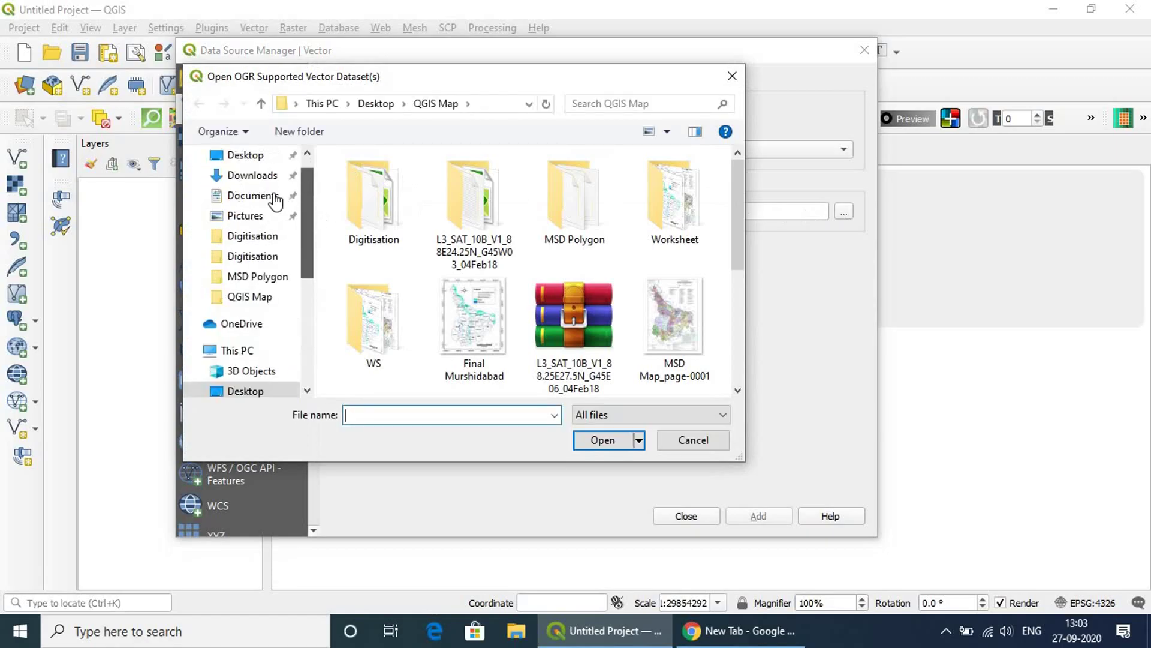
{"action": "left_click", "coordinate": [246, 156]}
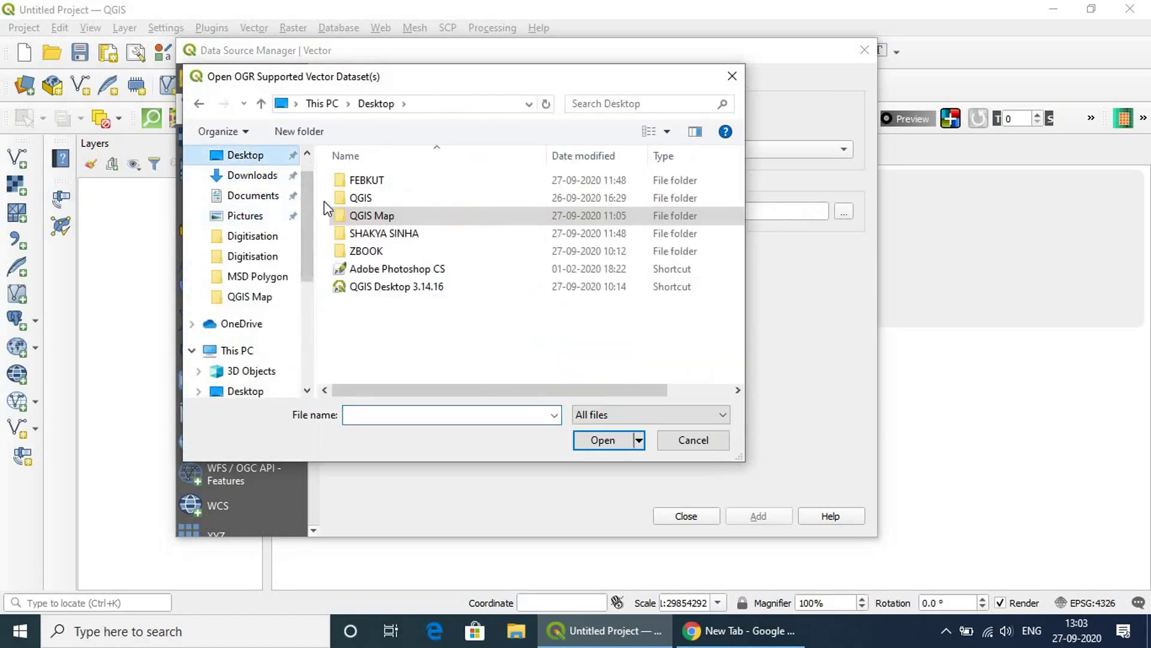
{"action": "double_click", "coordinate": [370, 199]}
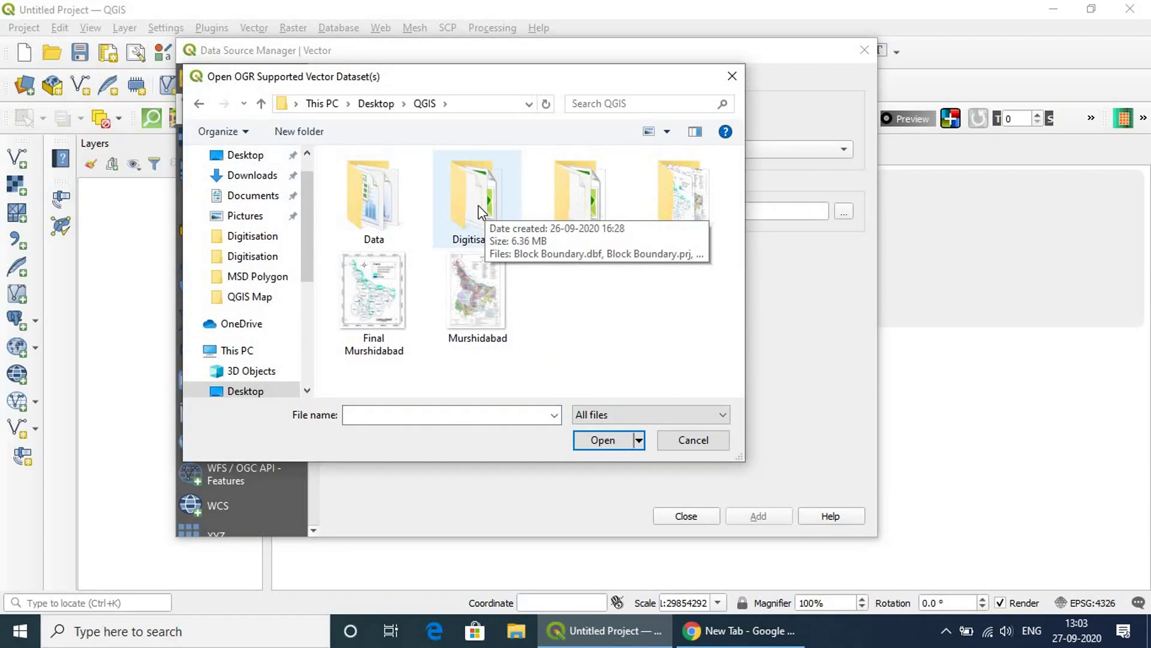
{"action": "double_click", "coordinate": [481, 222]}
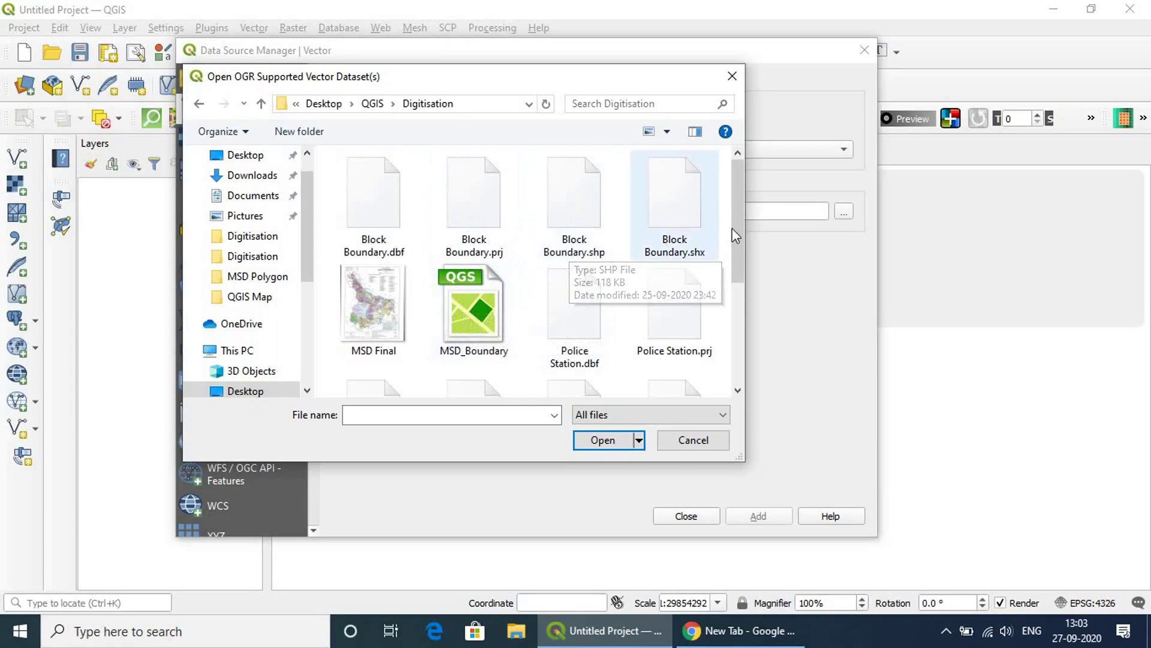
Add Block Boundary.shp to the project as a vector layer and close the data source manager.
{"action": "left_click_drag", "start_coordinate": [735, 236], "coordinate": [736, 303]}
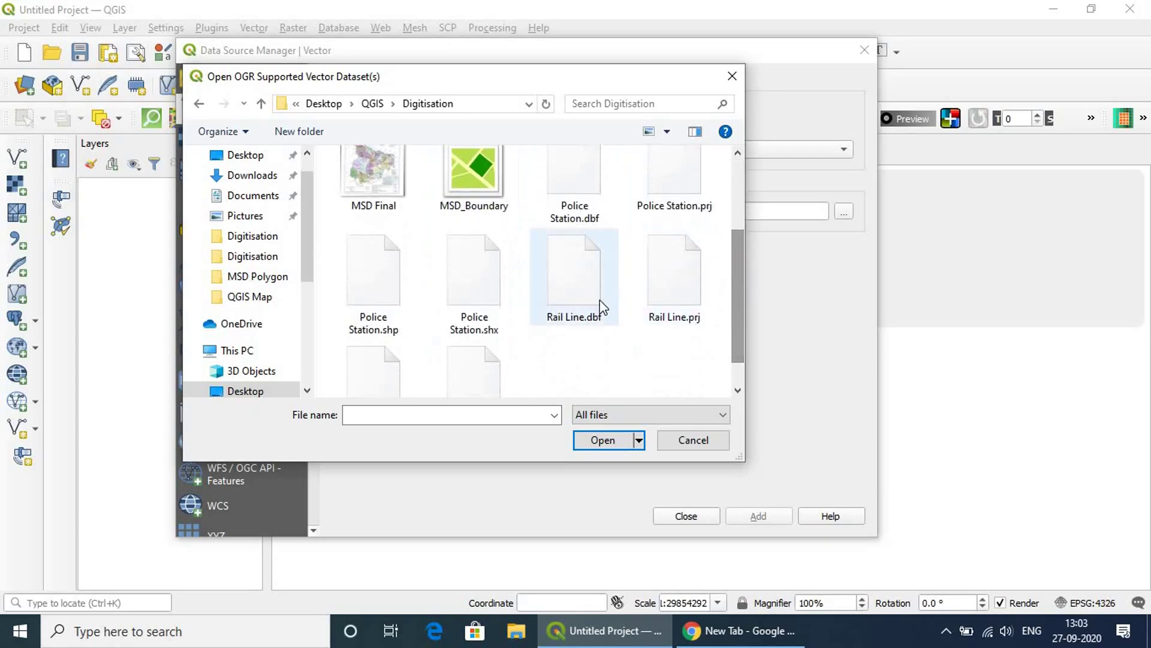
{"action": "scroll", "coordinate": [600, 300], "scroll_direction": "up", "scroll_amount": 1}
{"action": "scroll", "coordinate": [591, 306], "scroll_direction": "up", "scroll_amount": 4}
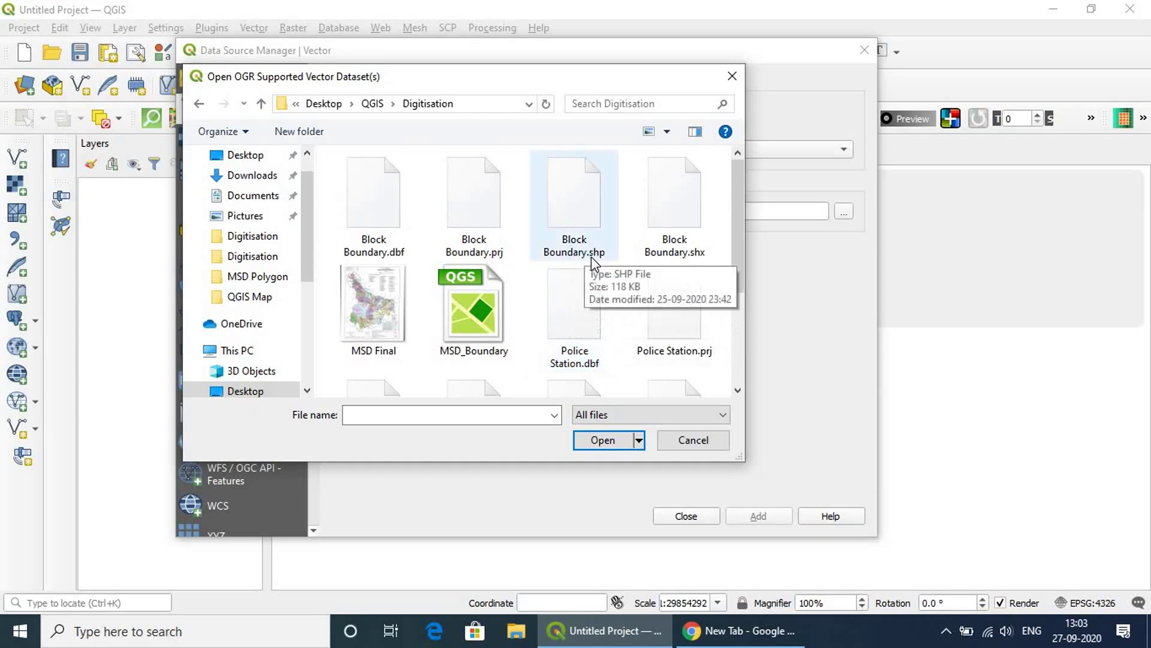
{"action": "left_click", "coordinate": [574, 215]}
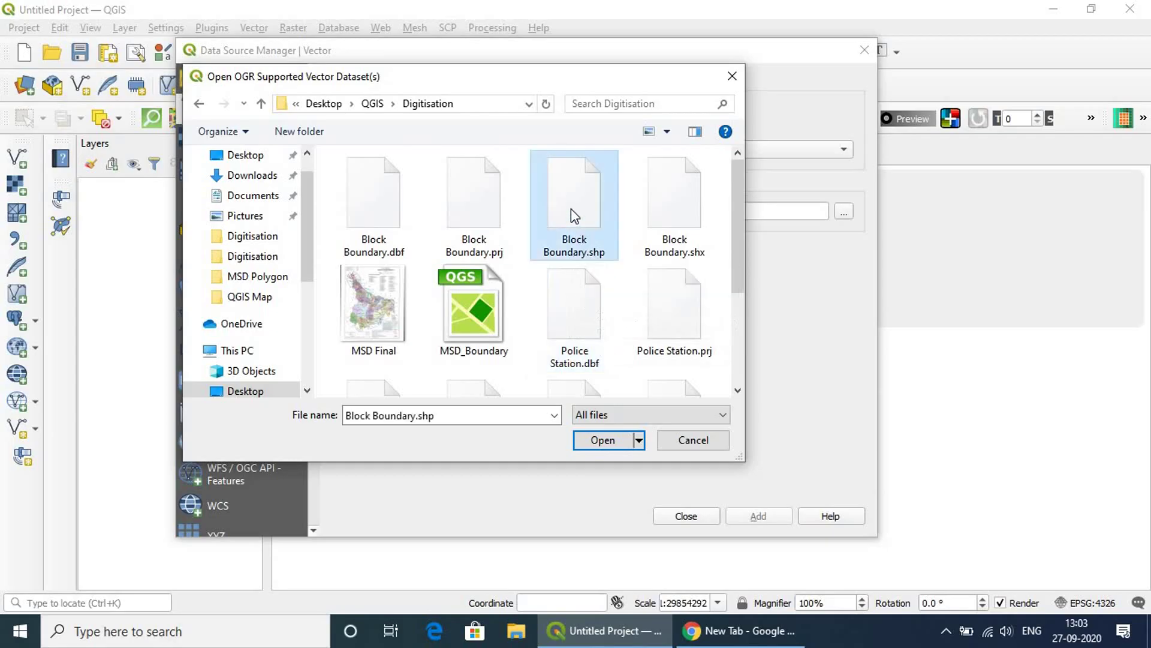
{"action": "left_click", "coordinate": [605, 440]}
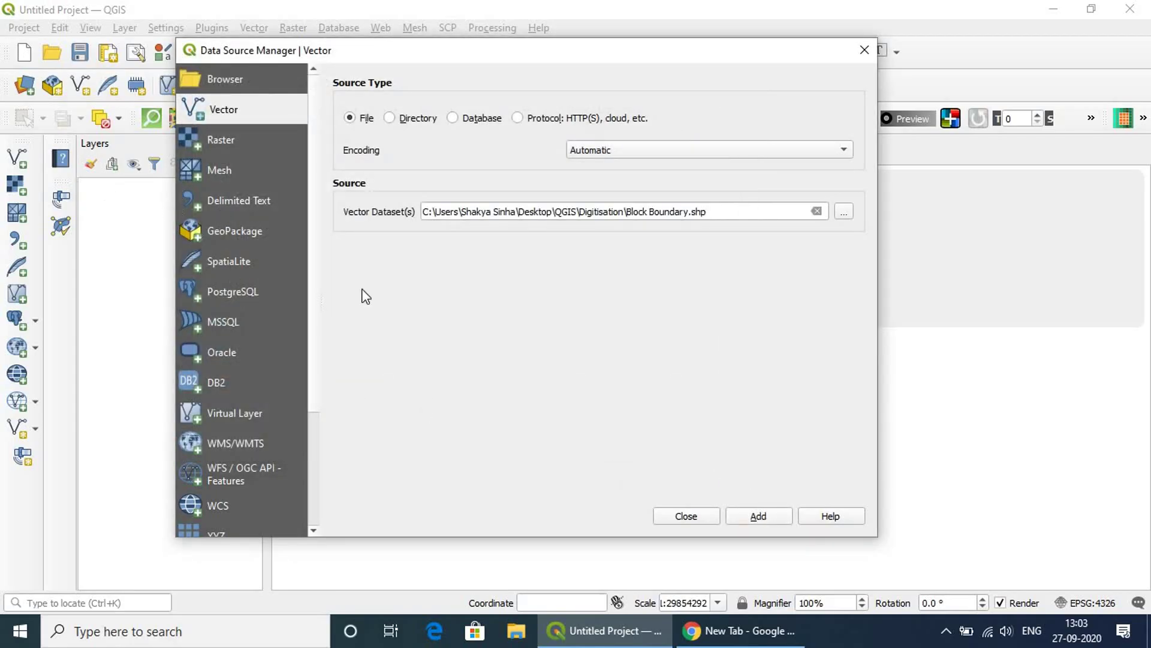
{"action": "left_click", "coordinate": [758, 516]}
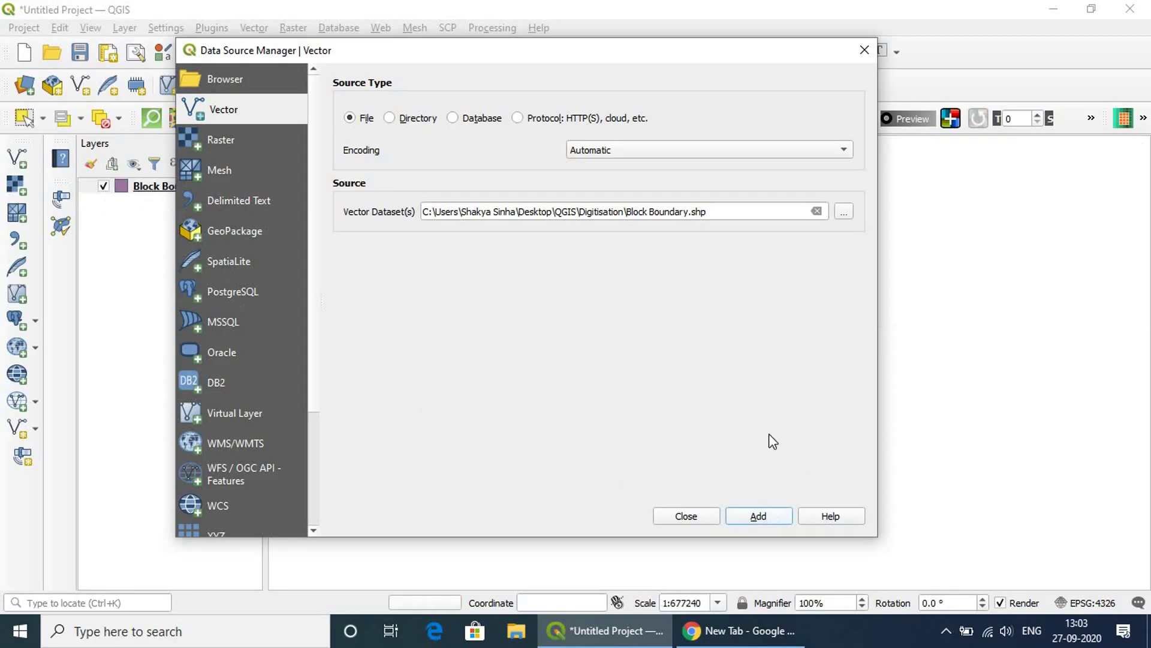
{"action": "left_click", "coordinate": [864, 50]}
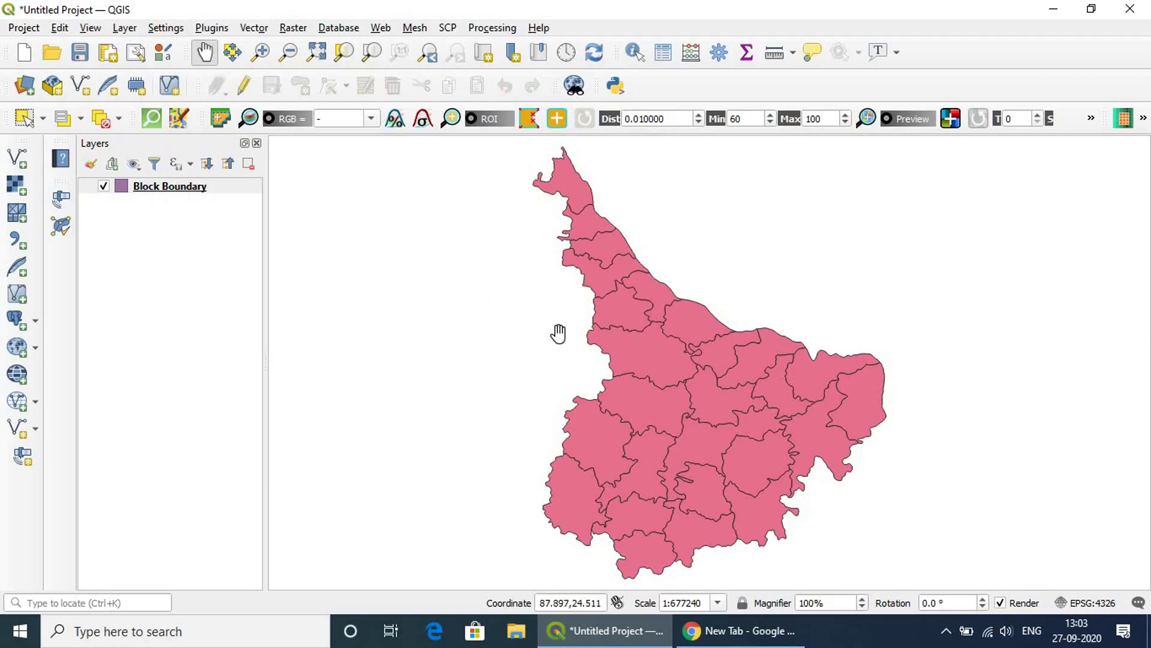
Change the Block Boundary layer's single-symbol fill colour to a light yellowish tan.
{"action": "left_click", "coordinate": [179, 195]}
{"action": "right_click", "coordinate": [176, 190]}
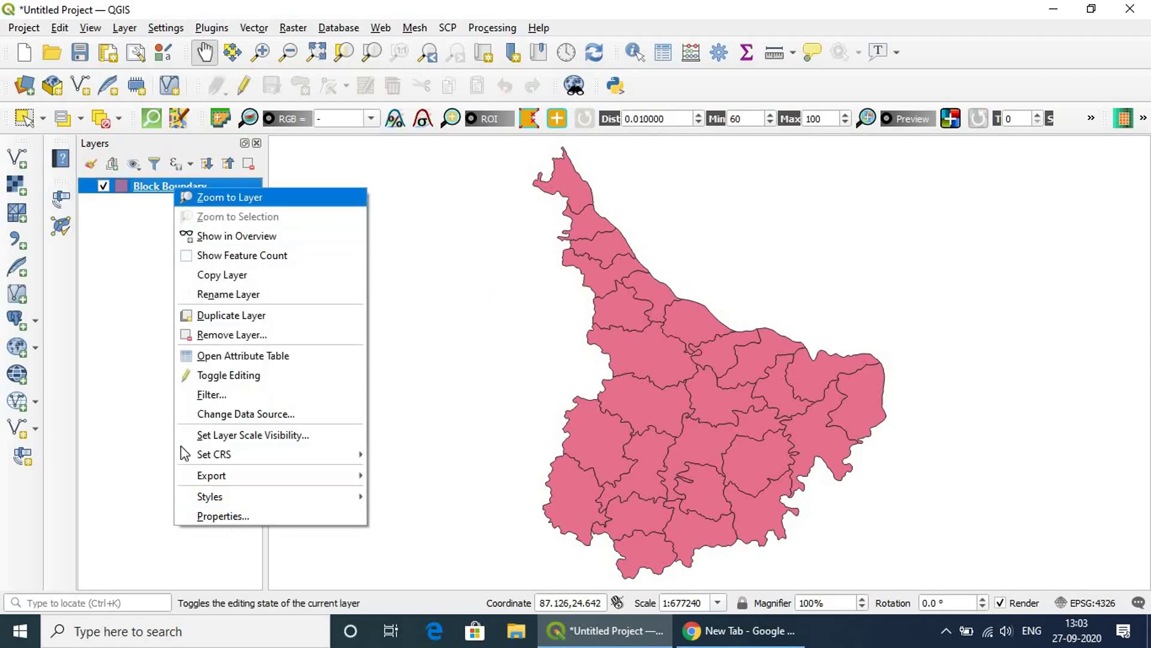
{"action": "left_click", "coordinate": [213, 517]}
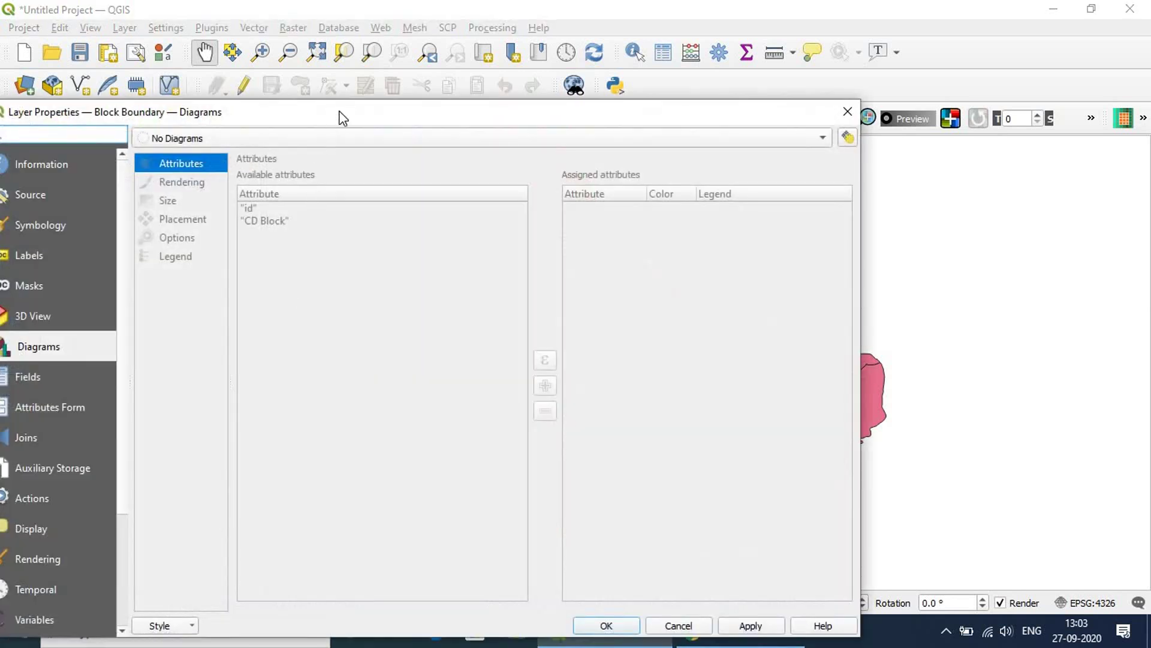
{"action": "left_click", "coordinate": [125, 161]}
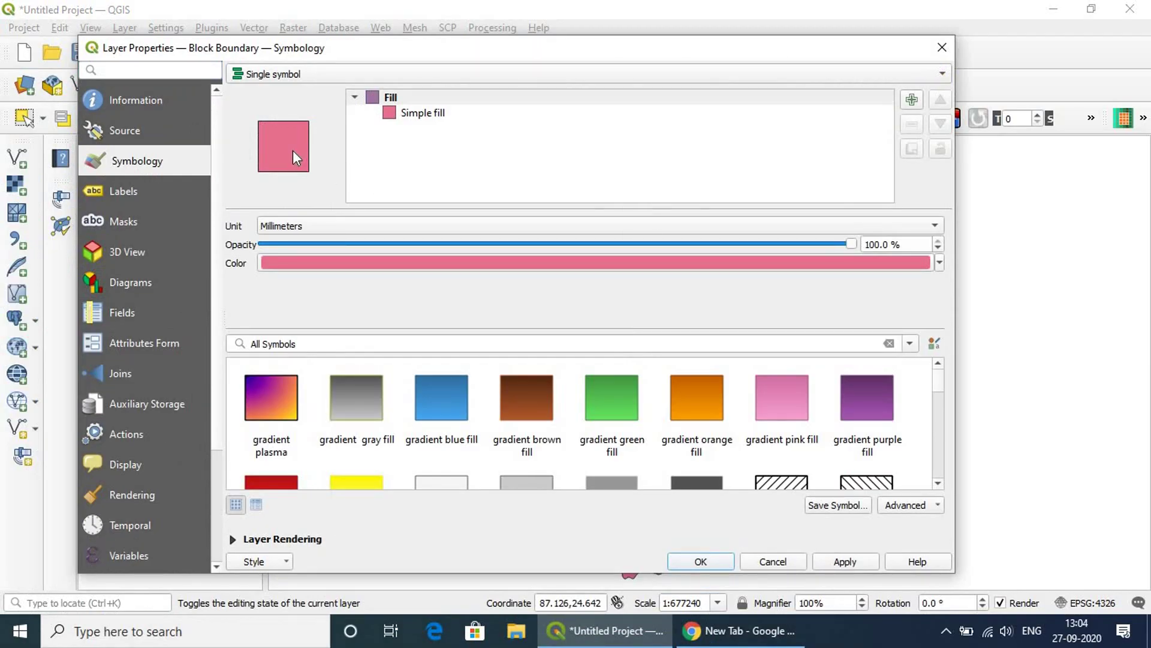
{"action": "left_click", "coordinate": [914, 263]}
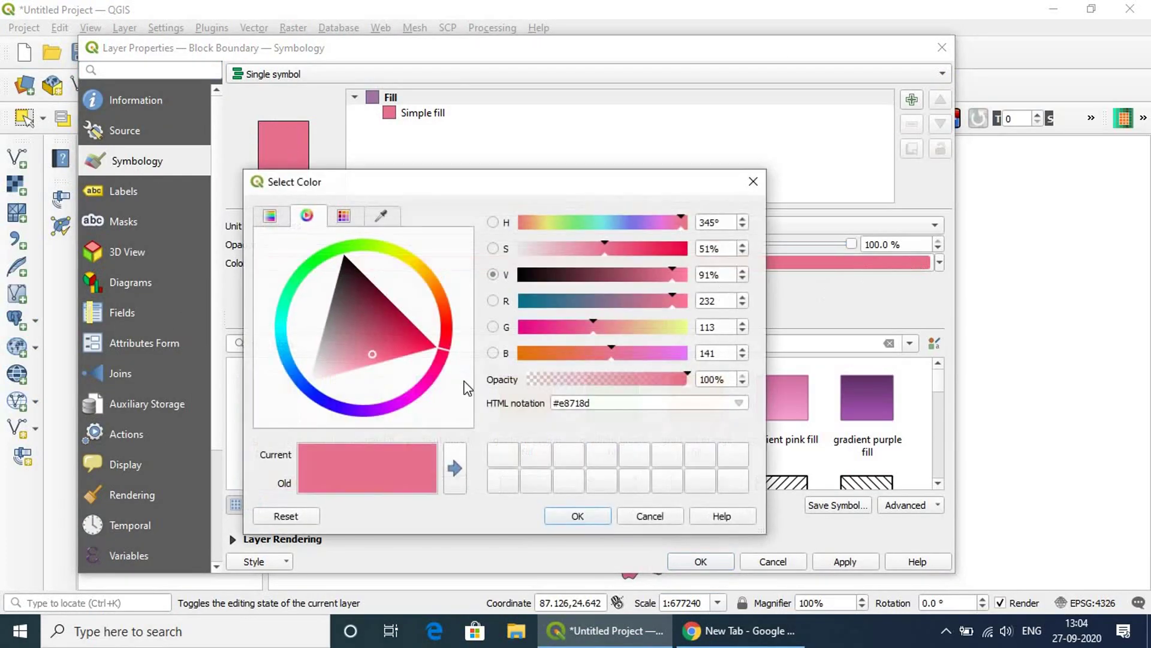
{"action": "left_click", "coordinate": [339, 367]}
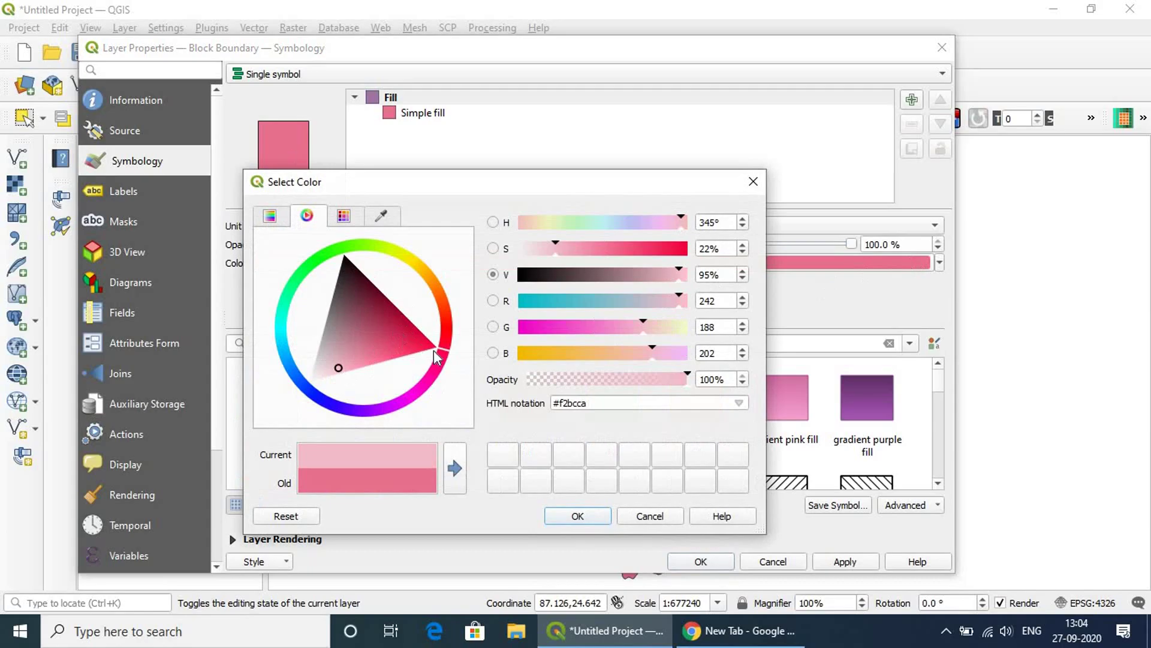
{"action": "left_click_drag", "start_coordinate": [444, 342], "coordinate": [422, 265]}
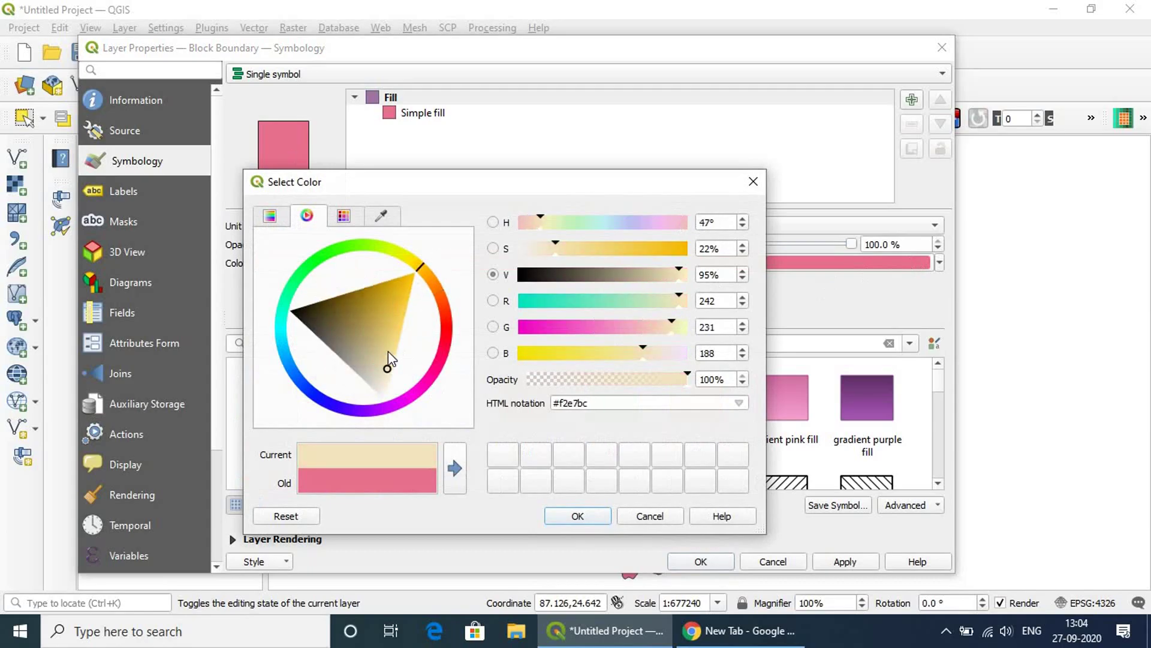
{"action": "left_click", "coordinate": [388, 351]}
{"action": "left_click", "coordinate": [587, 516]}
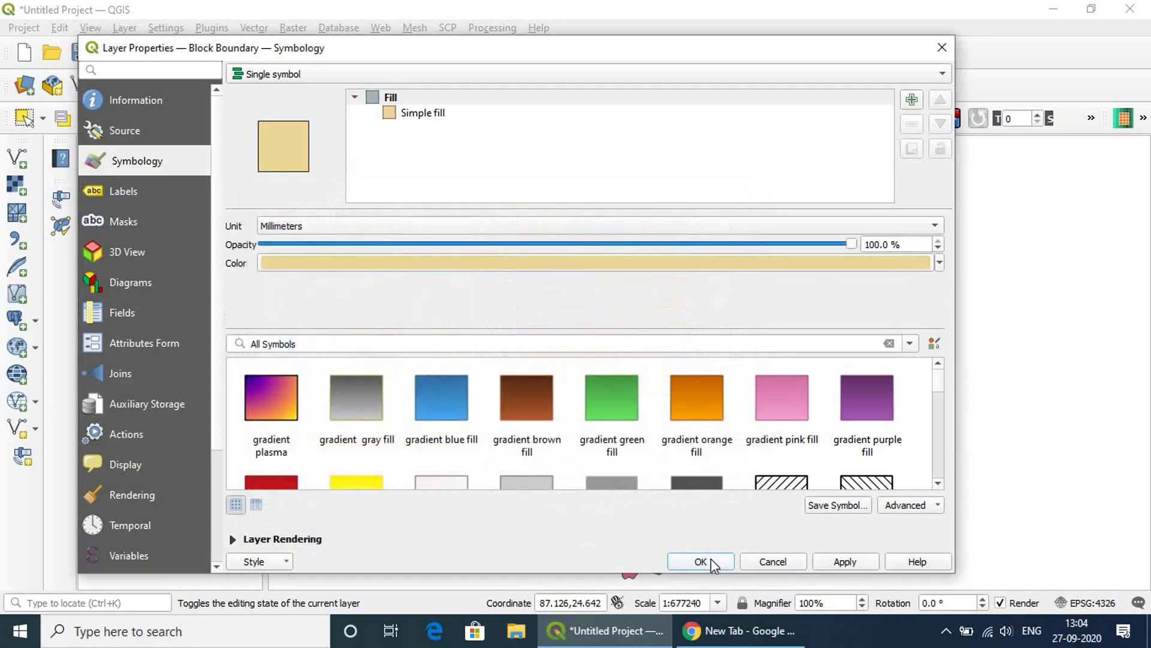
{"action": "left_click", "coordinate": [709, 561]}
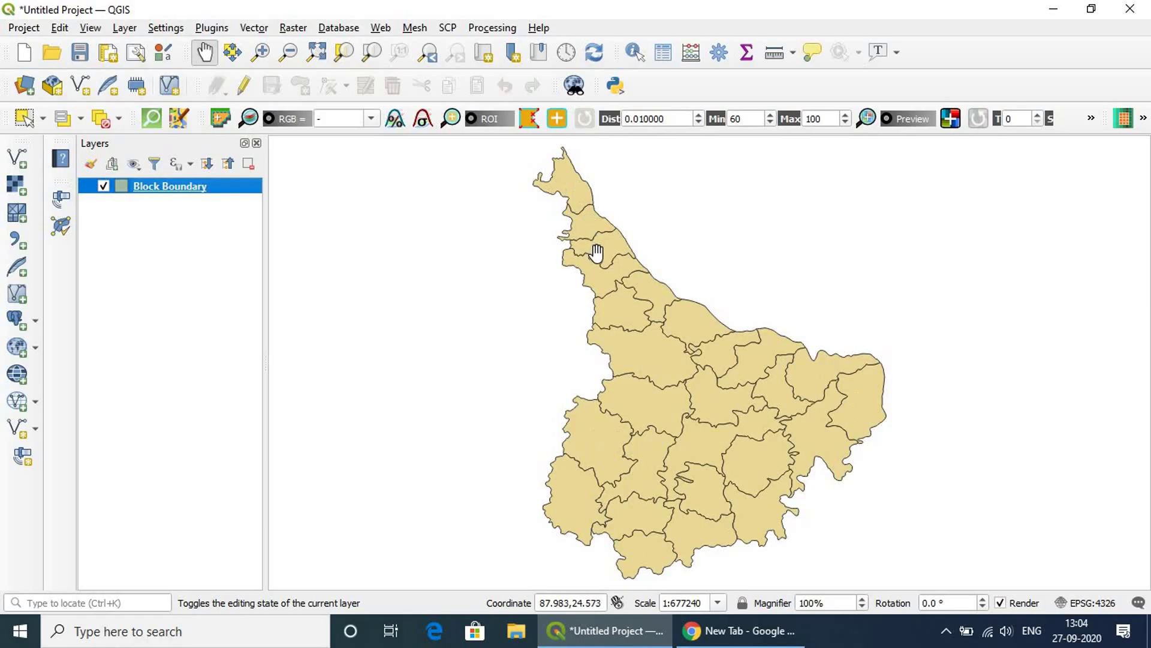
Examine the Block Boundary attribute table sorted by id, reviewing the CD Block names, and close it.
{"action": "right_click", "coordinate": [161, 188]}
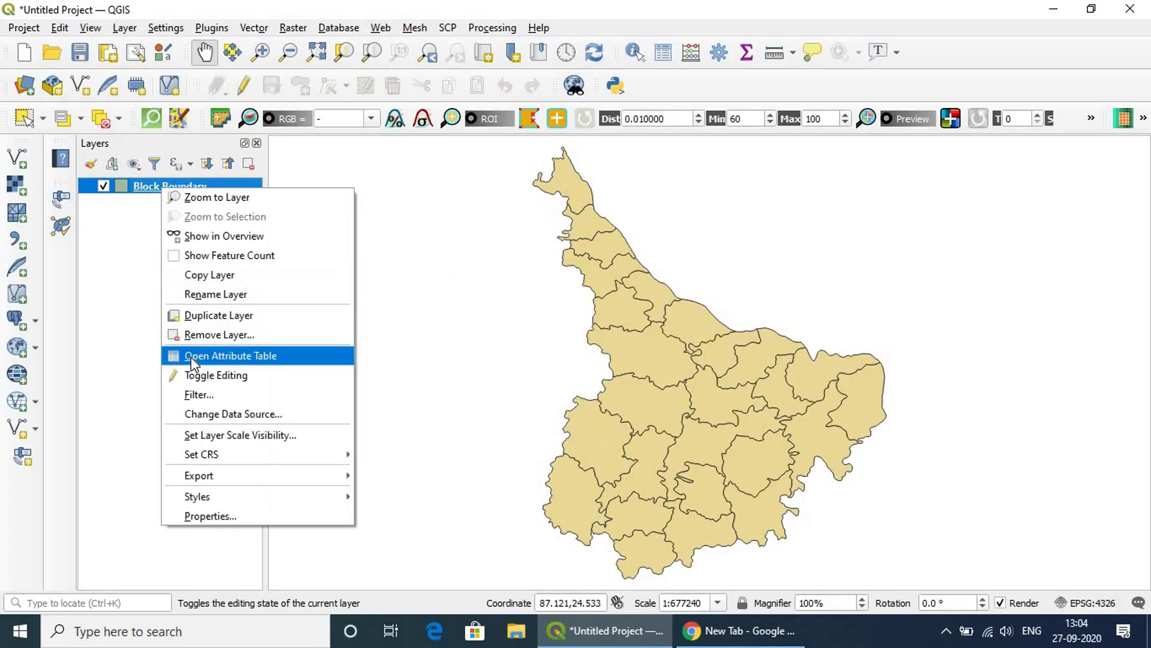
{"action": "left_click", "coordinate": [283, 361]}
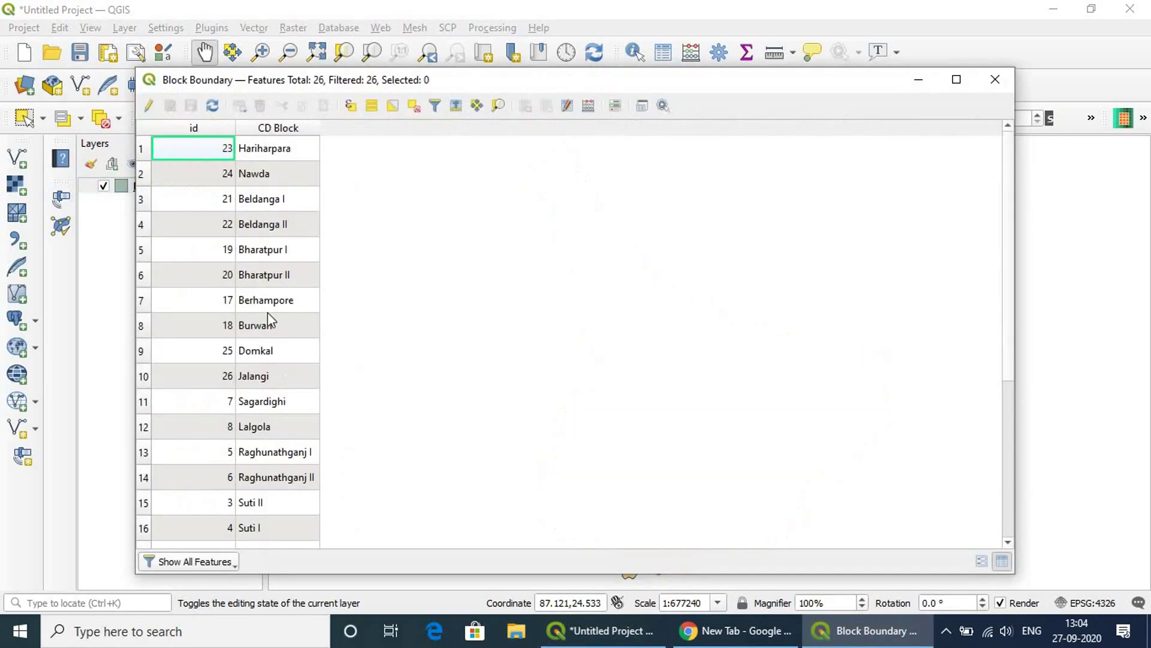
{"action": "left_click", "coordinate": [214, 128]}
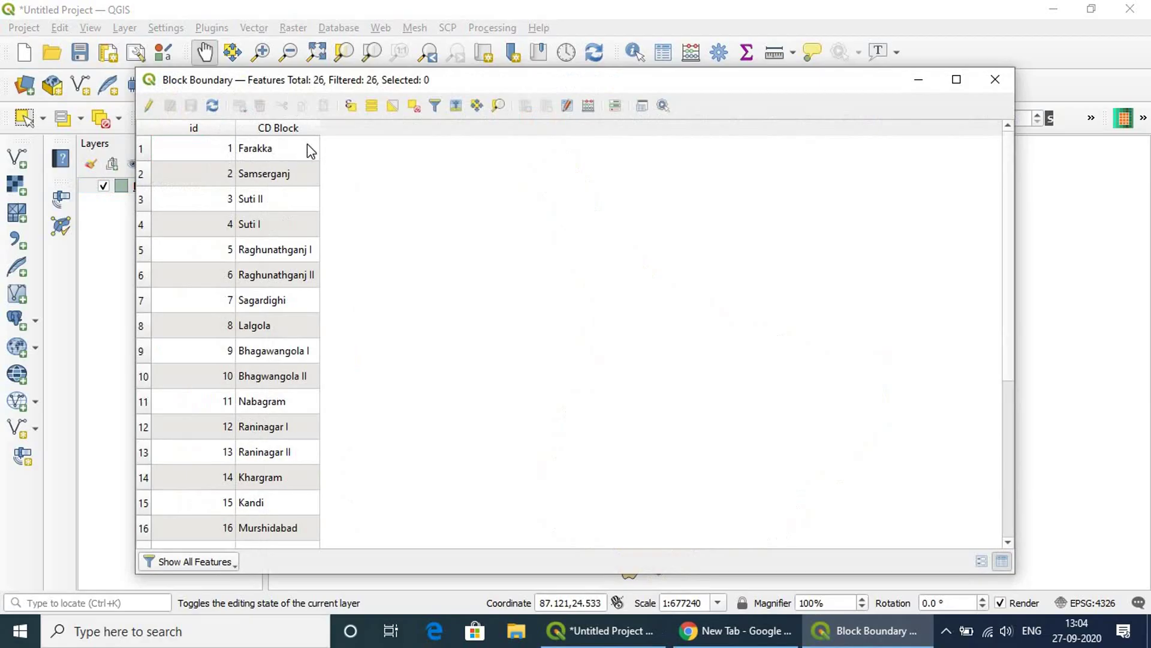
{"action": "scroll", "coordinate": [193, 541], "scroll_direction": "down", "scroll_amount": 4}
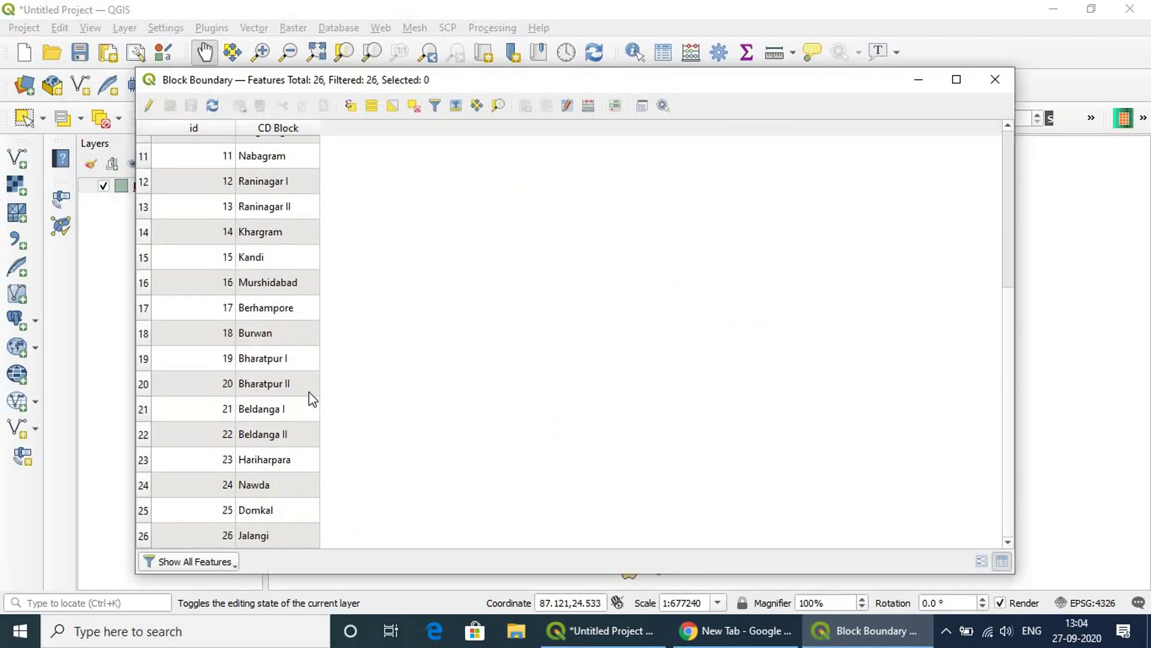
{"action": "scroll", "coordinate": [308, 391], "scroll_direction": "up", "scroll_amount": 4}
{"action": "left_click_drag", "start_coordinate": [367, 82], "coordinate": [378, 206]}
{"action": "left_click_drag", "start_coordinate": [384, 262], "coordinate": [385, 132]}
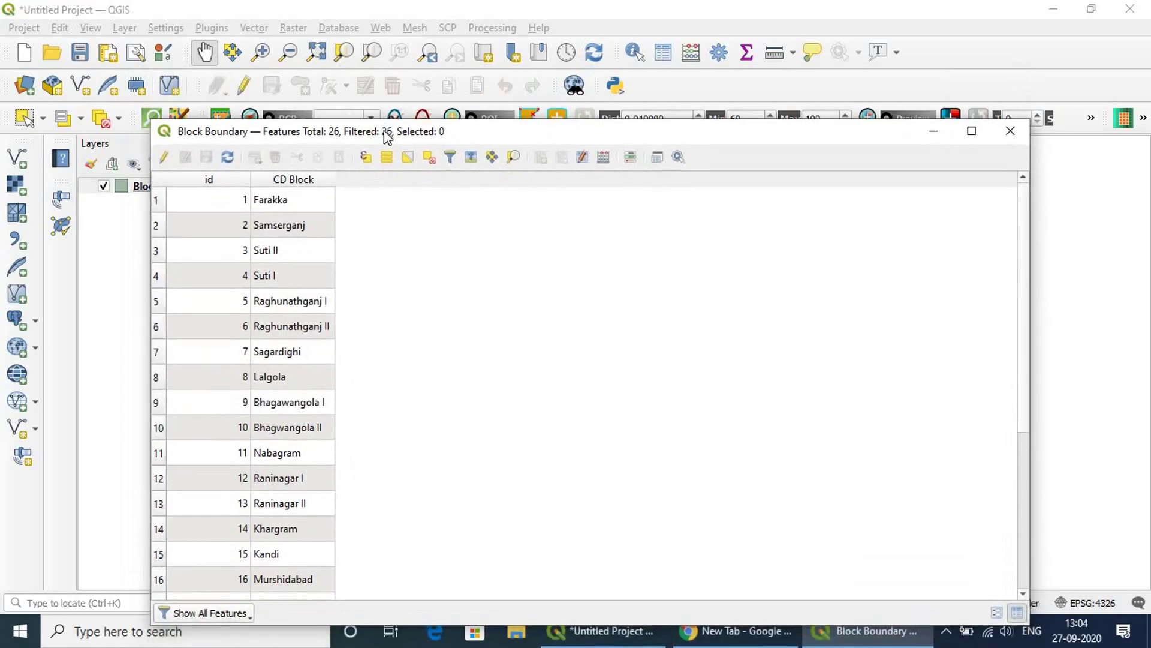
{"action": "left_click_drag", "start_coordinate": [384, 131], "coordinate": [367, 63]}
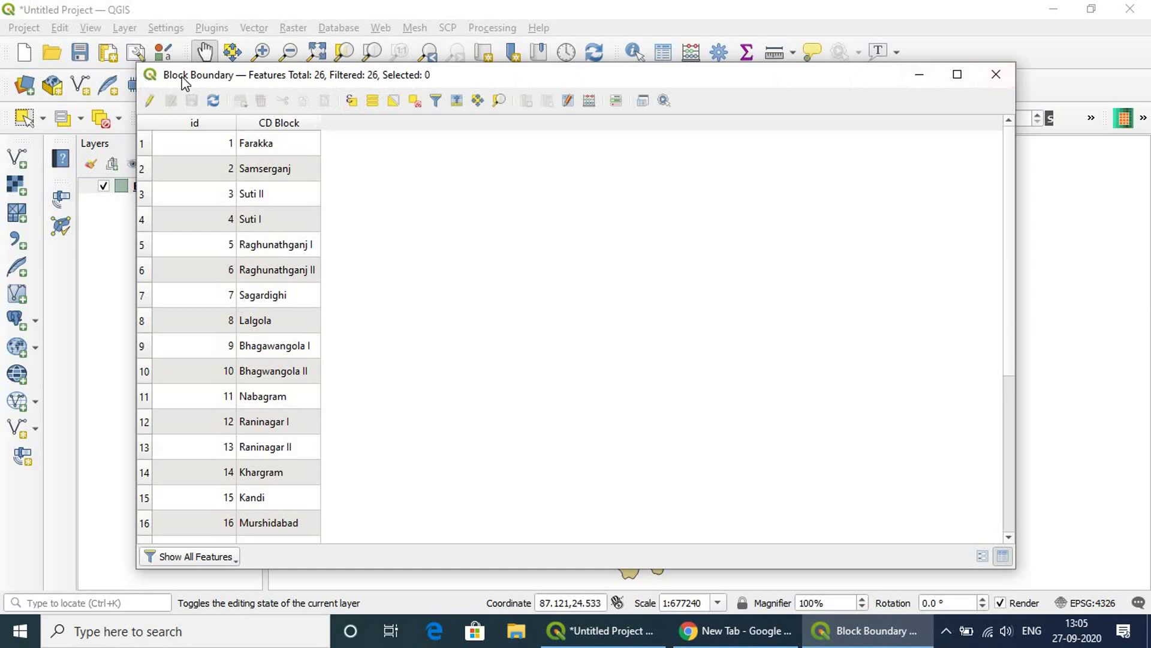
{"action": "left_click_drag", "start_coordinate": [208, 77], "coordinate": [242, 83]}
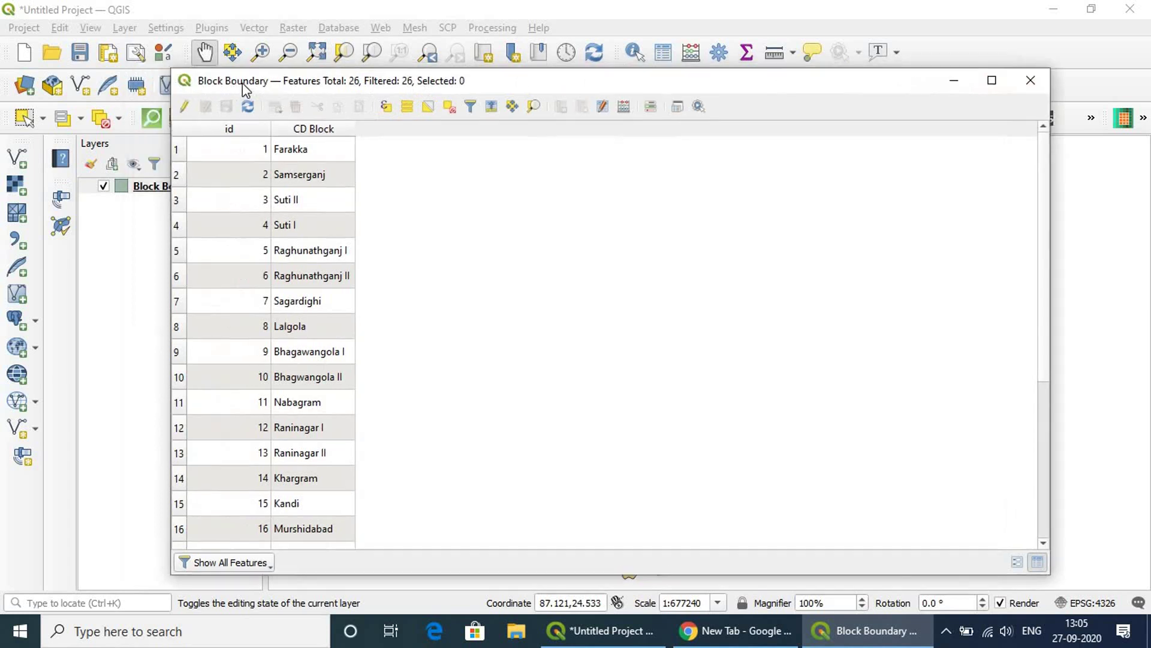
{"action": "left_click", "coordinate": [1032, 82]}
Reopen the Block Boundary attribute table, reload it and sort its rows by id in ascending order.
{"action": "right_click", "coordinate": [168, 186]}
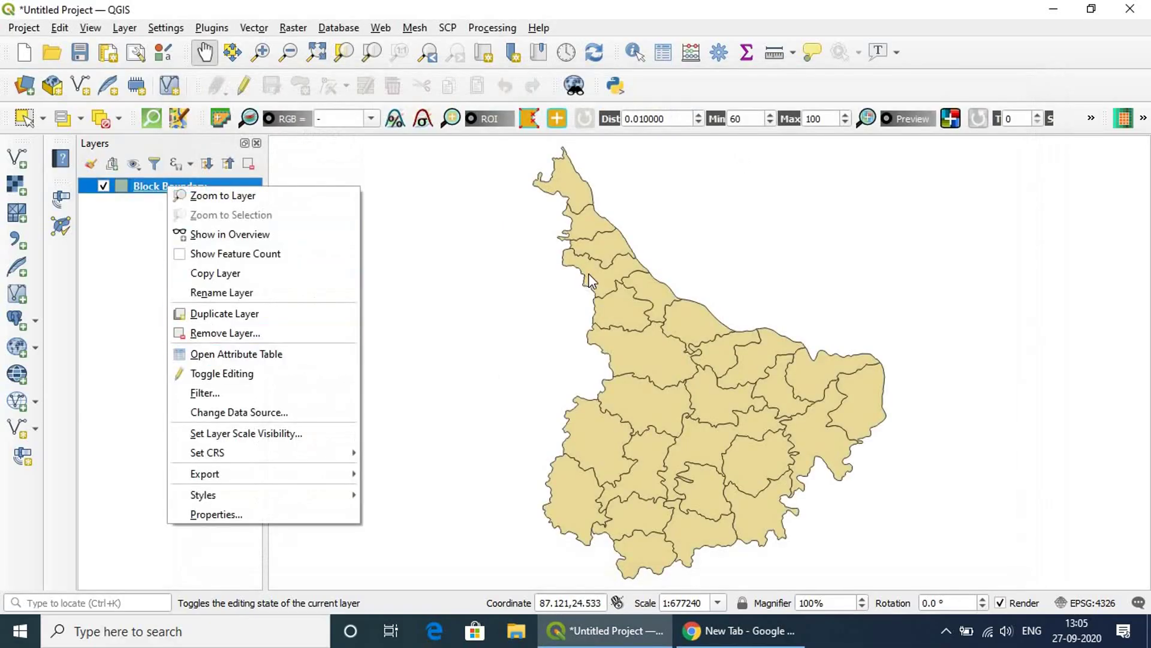
{"action": "left_click", "coordinate": [234, 355]}
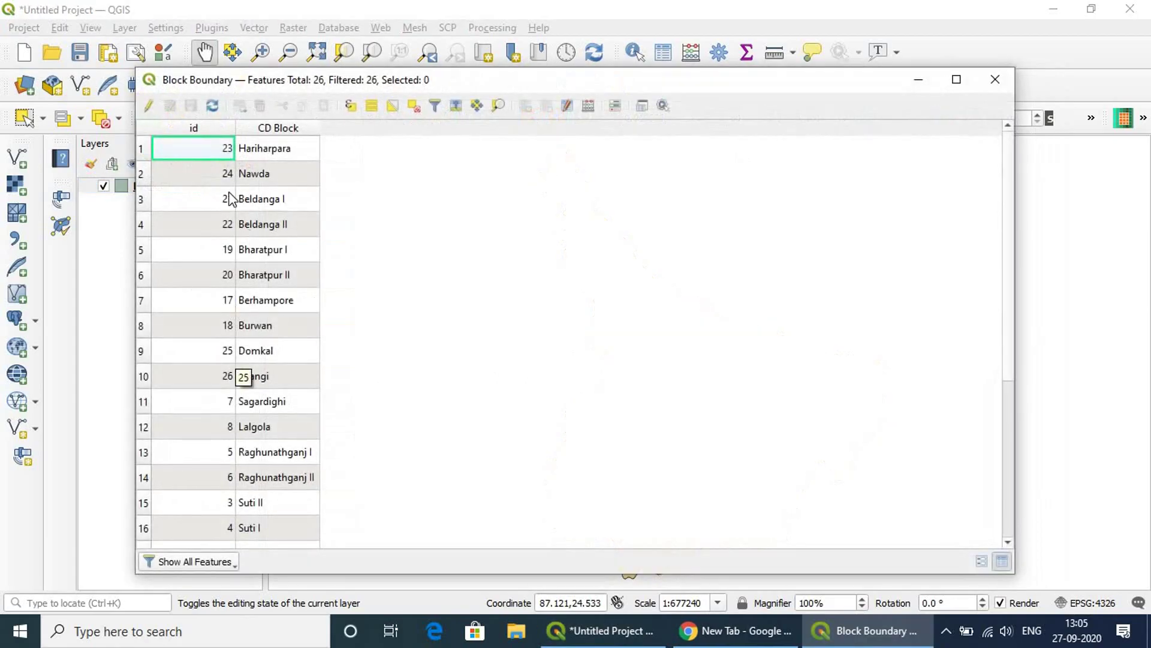
{"action": "left_click", "coordinate": [213, 107]}
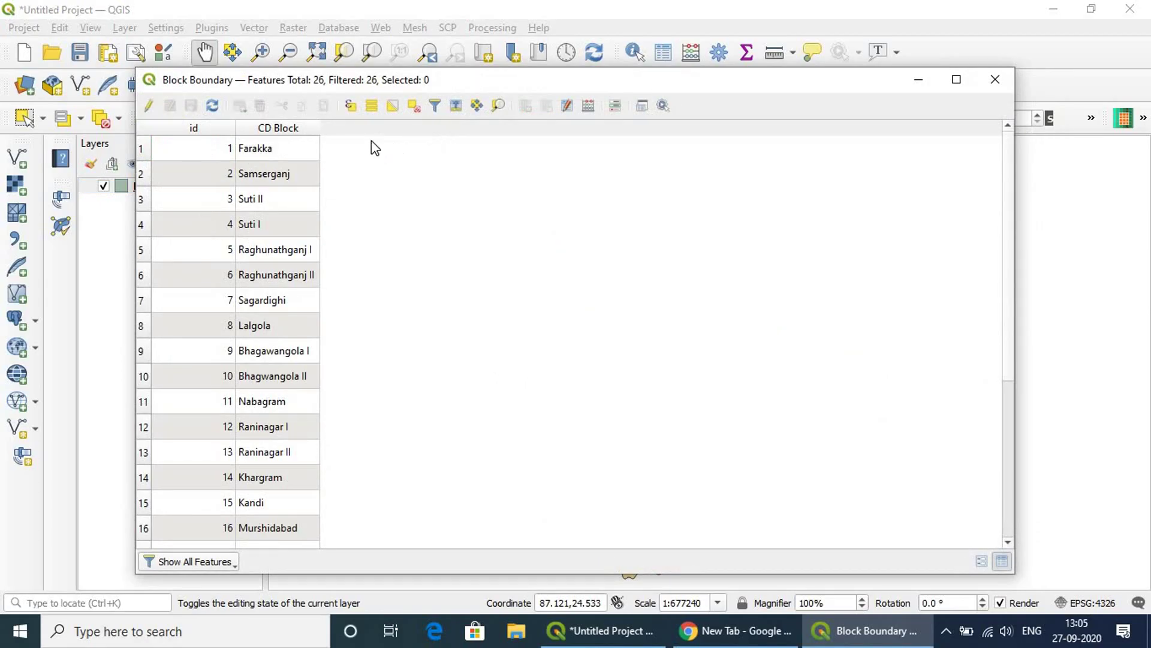
{"action": "left_click_drag", "start_coordinate": [362, 83], "coordinate": [344, 112]}
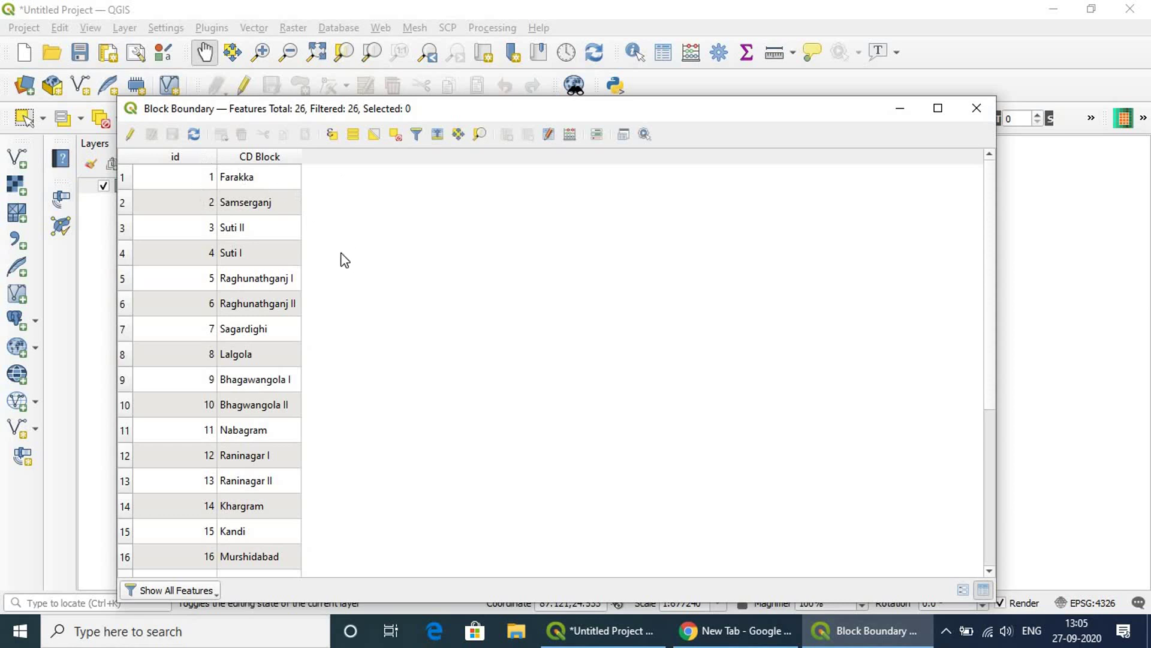
Enable editing on the Block Boundary layer and add a whole-number field named Total Male to its attribute table.
{"action": "left_click", "coordinate": [130, 135]}
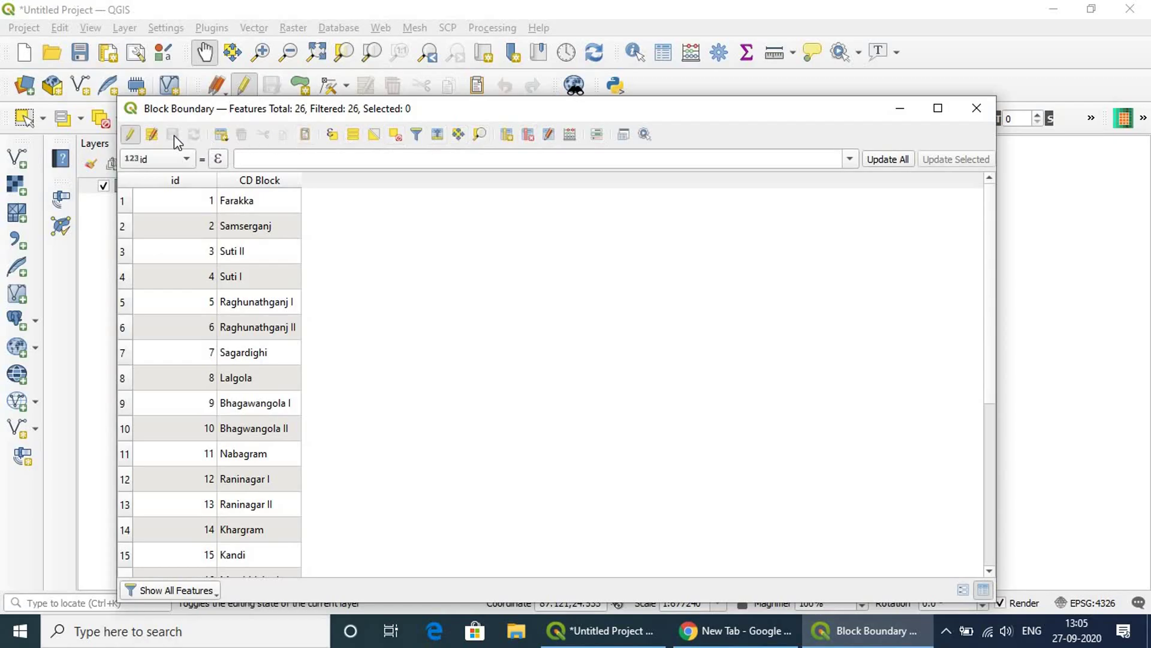
{"action": "left_click", "coordinate": [130, 134]}
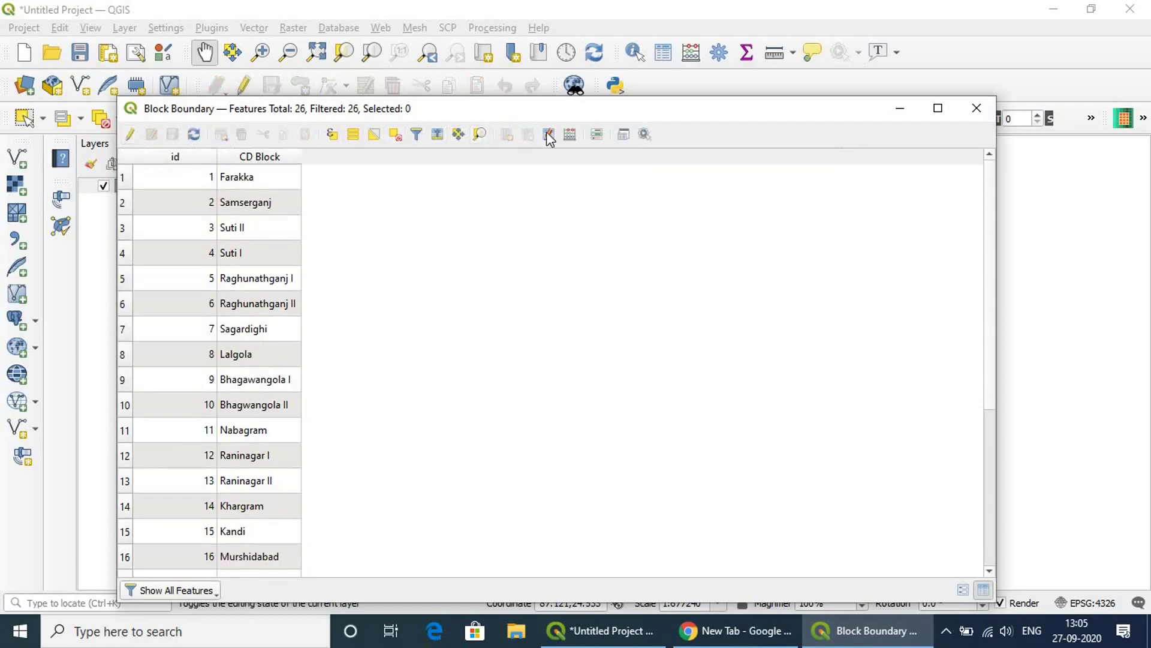
{"action": "left_click", "coordinate": [135, 138]}
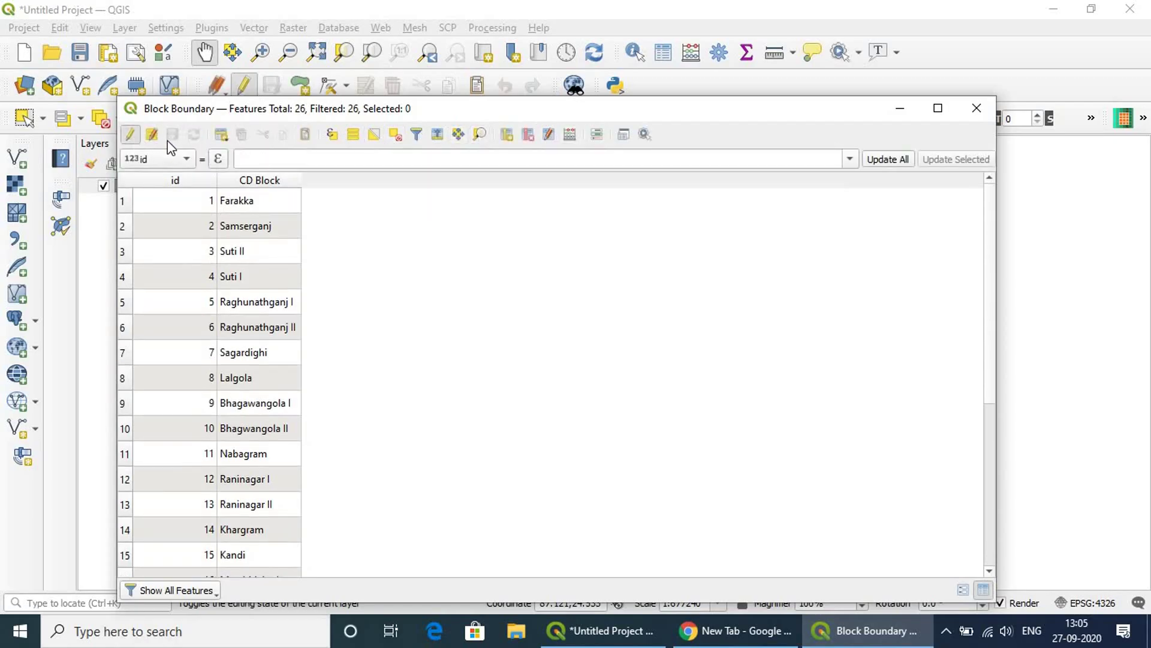
{"action": "left_click", "coordinate": [503, 139]}
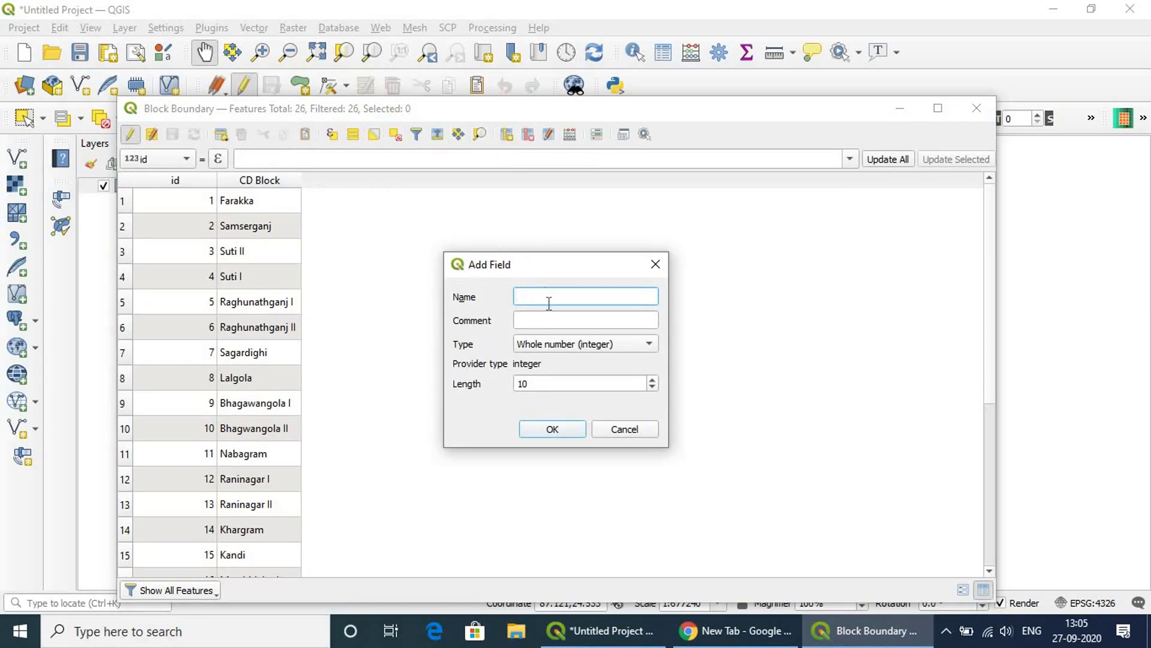
{"action": "type", "text": "Total Male"}
{"action": "left_click", "coordinate": [539, 431]}
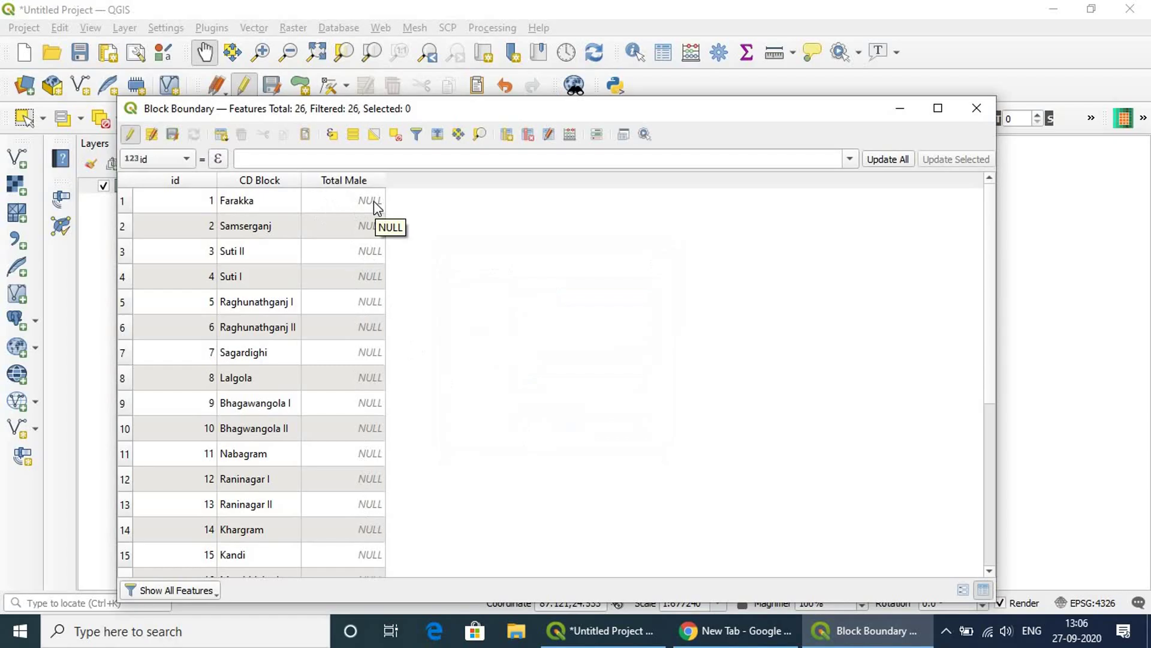
Add a second whole-number field named Female to the Block Boundary attribute table.
{"action": "left_click", "coordinate": [507, 135]}
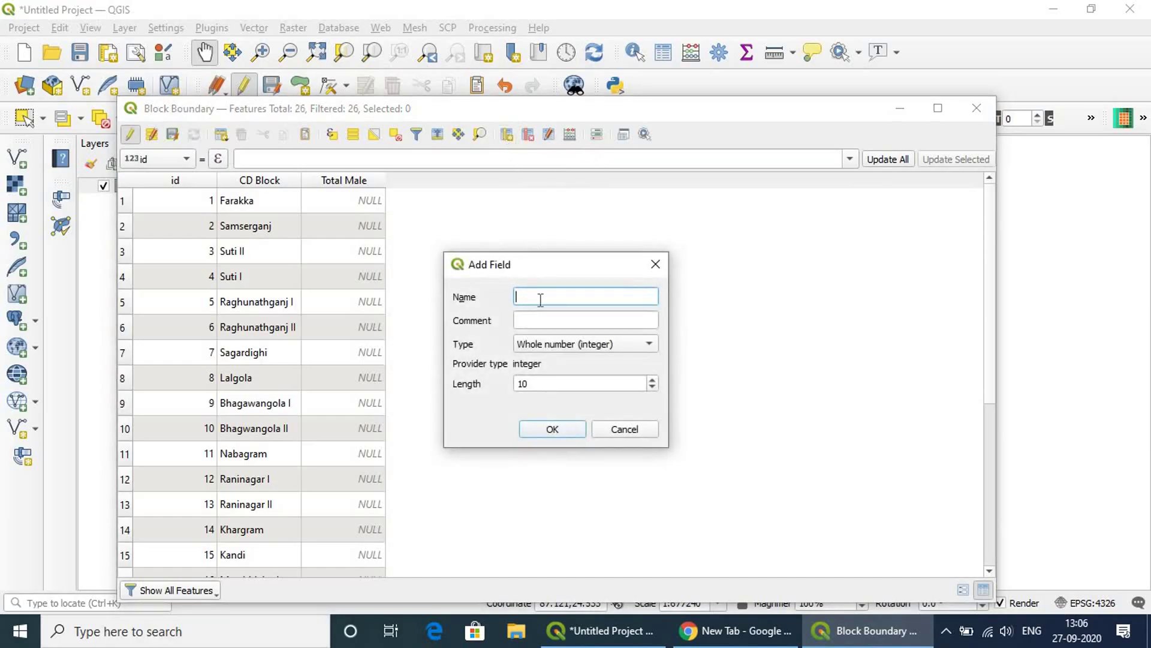
{"action": "type", "text": "Total Fema"}
{"action": "key", "text": "BackSpace"}
{"action": "key", "text": "BackSpace"}
{"action": "key", "text": "BackSpace"}
{"action": "key", "text": "BackSpace"}
{"action": "key", "text": "BackSpace"}
{"action": "key", "text": "BackSpace"}
{"action": "key", "text": "BackSpace"}
{"action": "key", "text": "BackSpace"}
{"action": "key", "text": "BackSpace"}
{"action": "key", "text": "BackSpace"}
{"action": "type", "text": "Female"}
{"action": "left_click", "coordinate": [565, 428]}
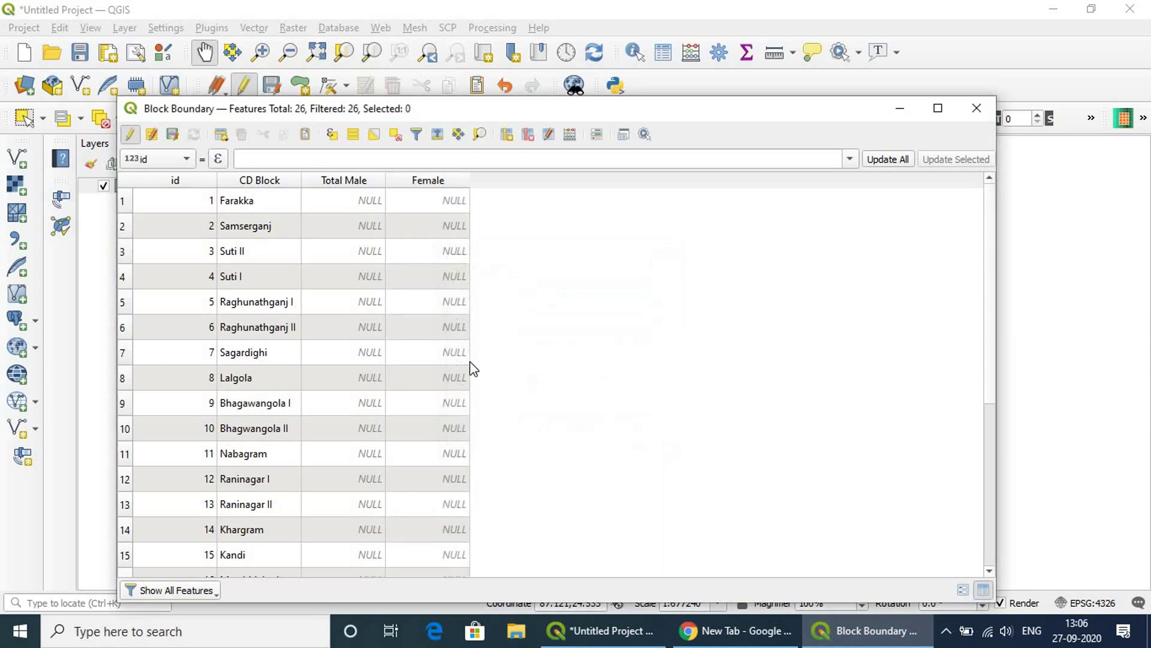
Enter Total Male values of 10000 for Farakka and 20000 for Samserganj, leaving the Suti II value empty.
{"action": "double_click", "coordinate": [365, 203]}
{"action": "type", "text": "10000"}
{"action": "double_click", "coordinate": [357, 233]}
{"action": "type", "text": "20000"}
{"action": "double_click", "coordinate": [352, 252]}
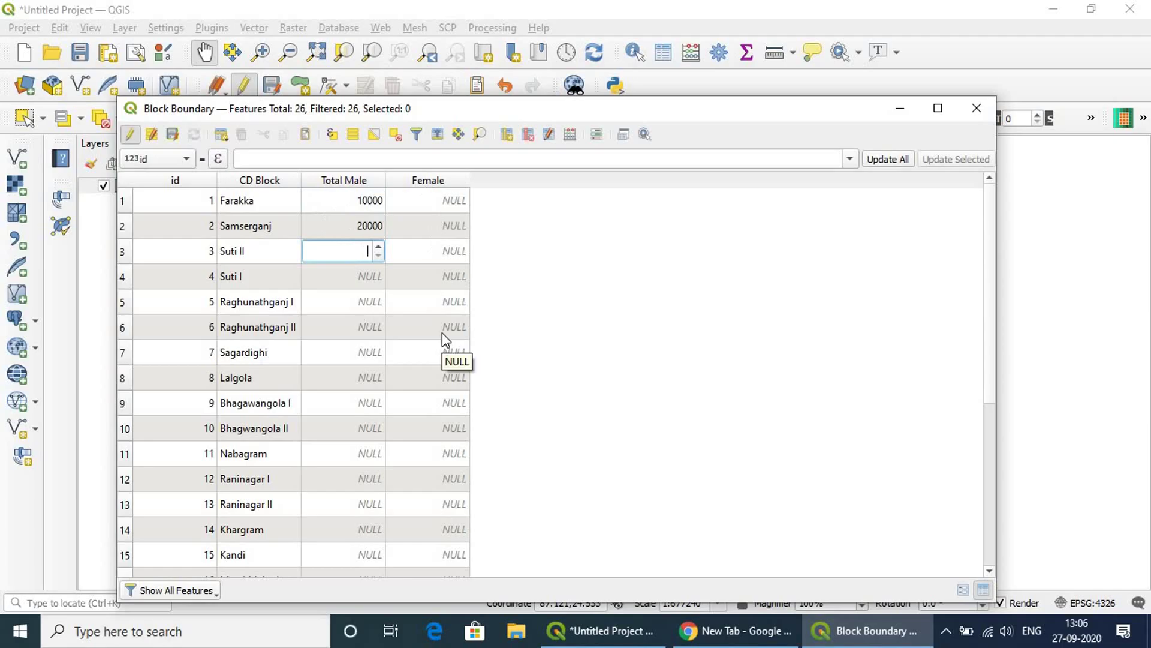
{"action": "scroll", "coordinate": [442, 332], "scroll_direction": "down", "scroll_amount": 2}
{"action": "scroll", "coordinate": [442, 357], "scroll_direction": "down", "scroll_amount": 1}
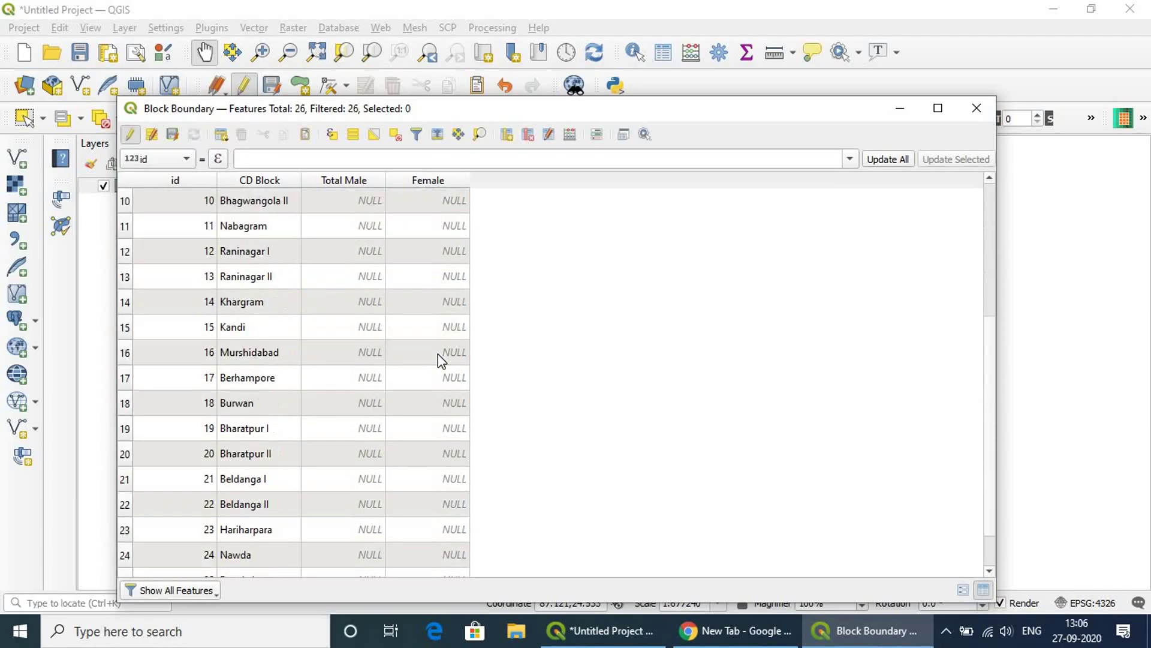
{"action": "scroll", "coordinate": [432, 362], "scroll_direction": "up", "scroll_amount": 3}
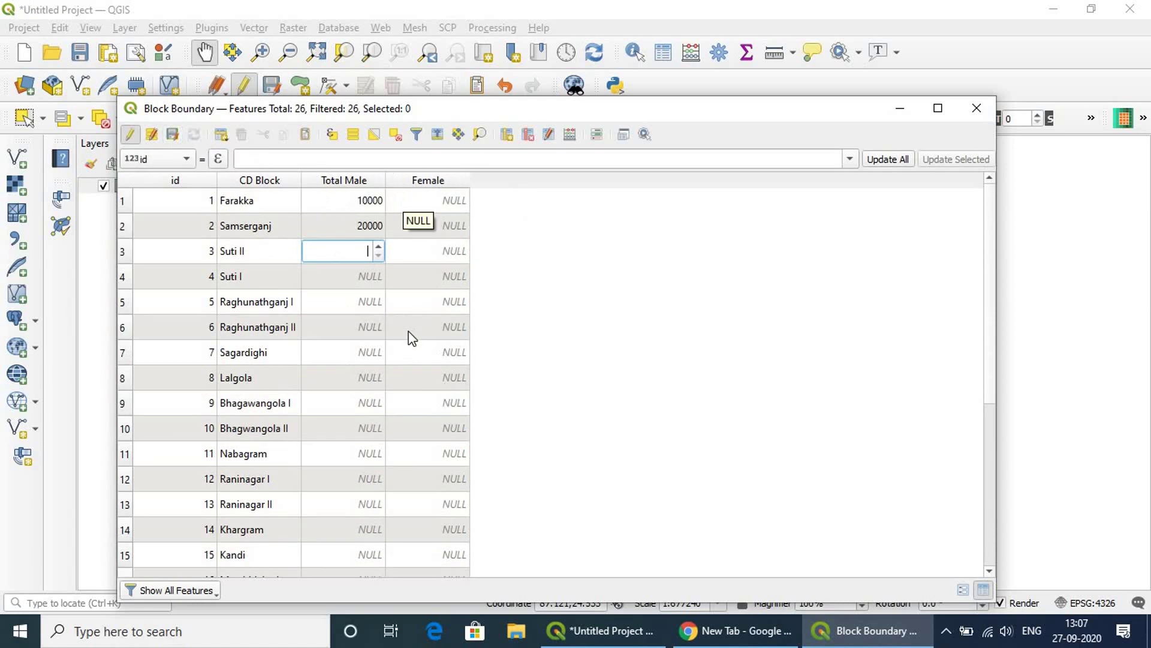
{"action": "left_click", "coordinate": [519, 304]}
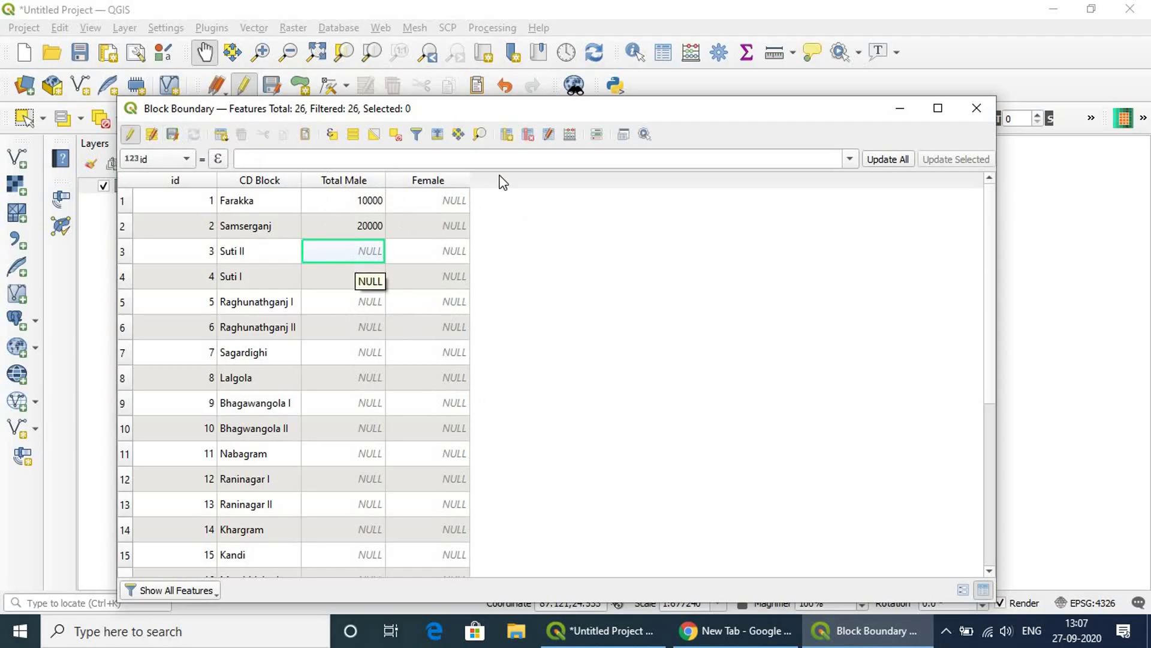
Delete the Total Male and Female fields from the Block Boundary attribute table.
{"action": "left_click", "coordinate": [531, 139]}
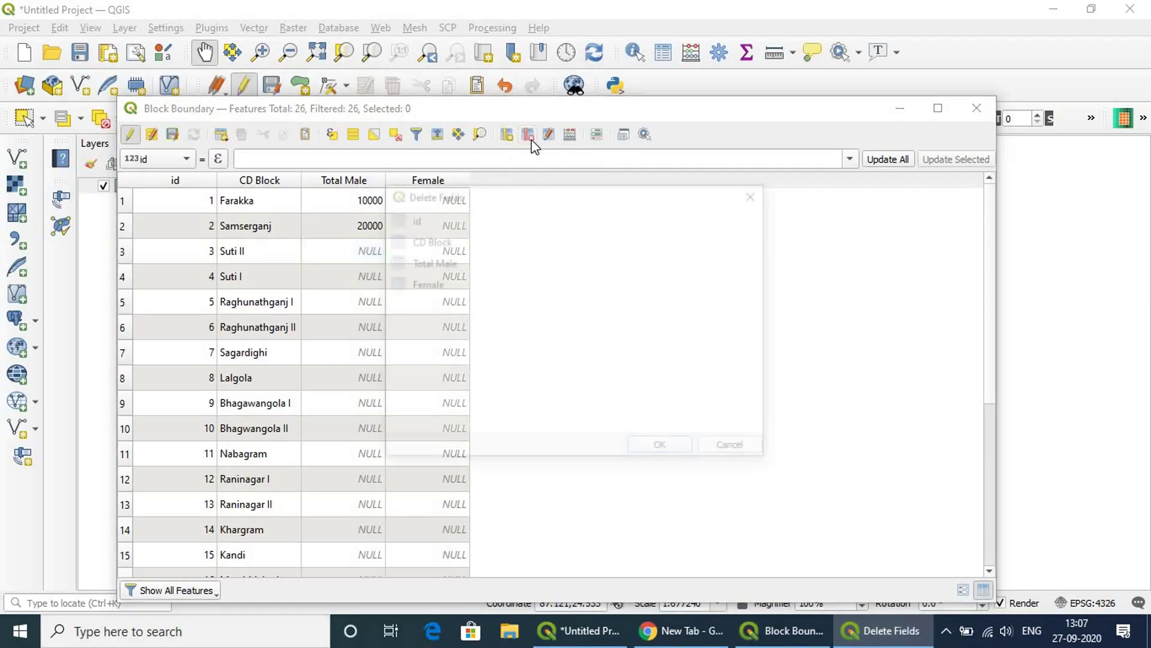
{"action": "left_click_drag", "start_coordinate": [573, 200], "coordinate": [715, 196]}
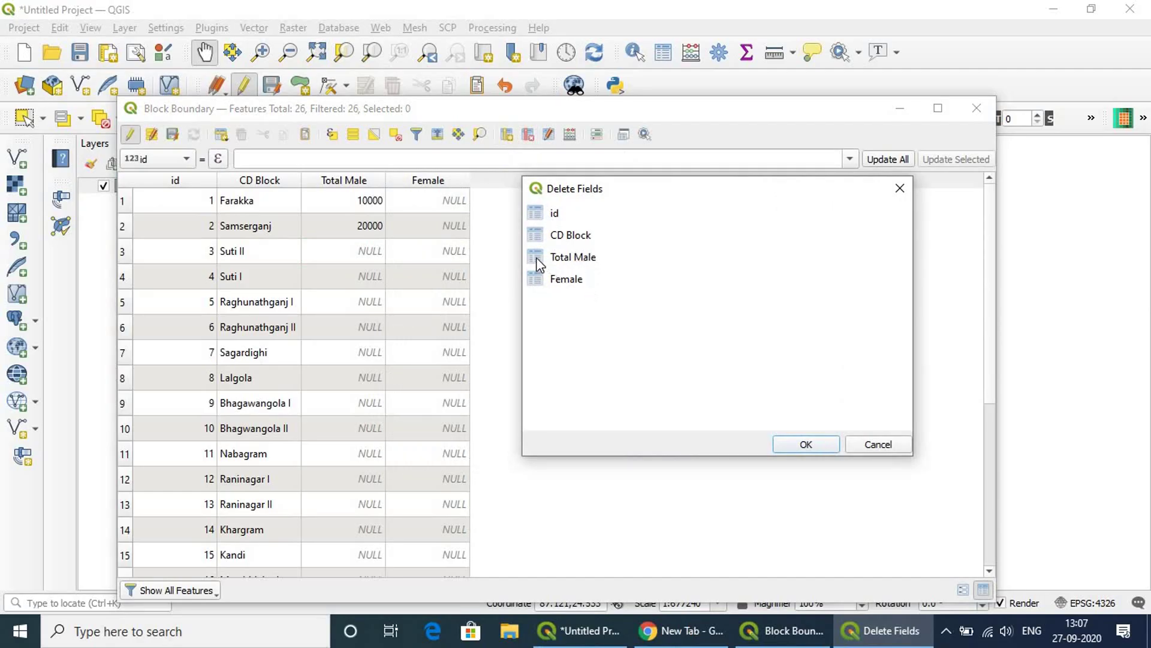
{"action": "left_click", "coordinate": [558, 258]}
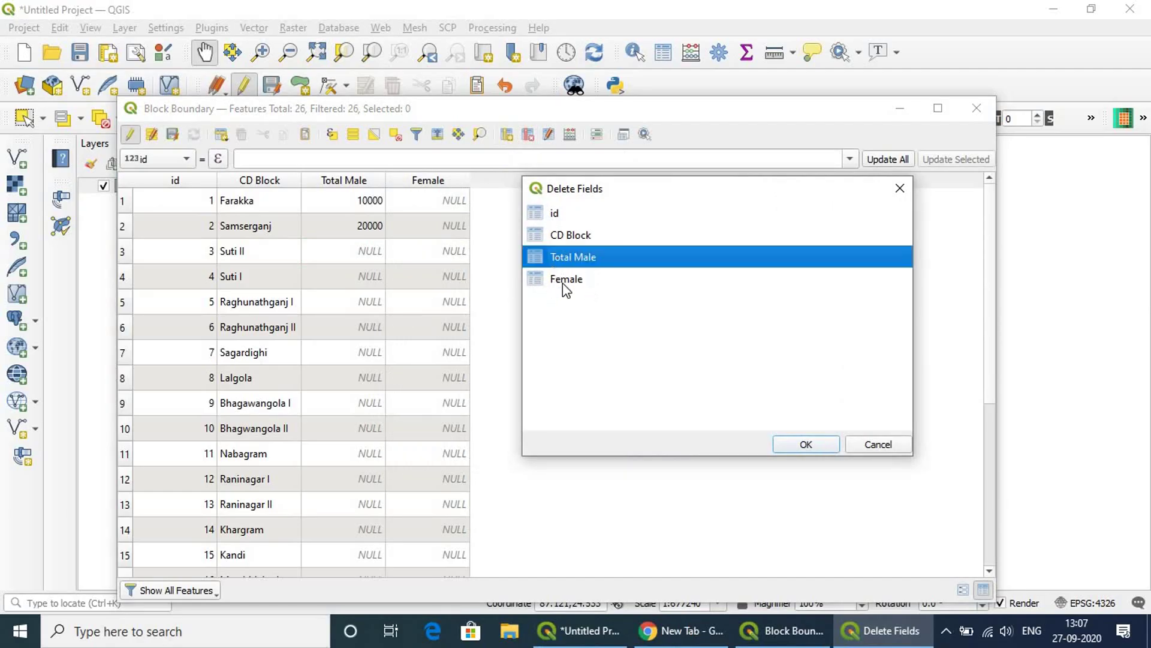
{"action": "left_click", "coordinate": [563, 279], "text": "shift"}
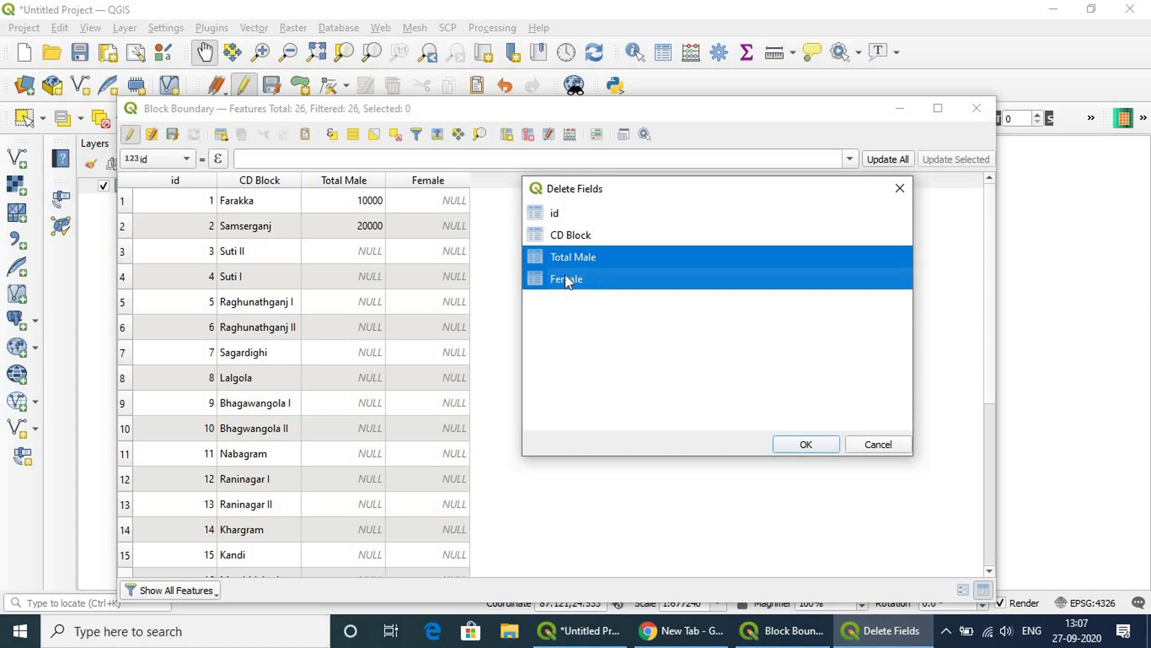
{"action": "left_click", "coordinate": [806, 444]}
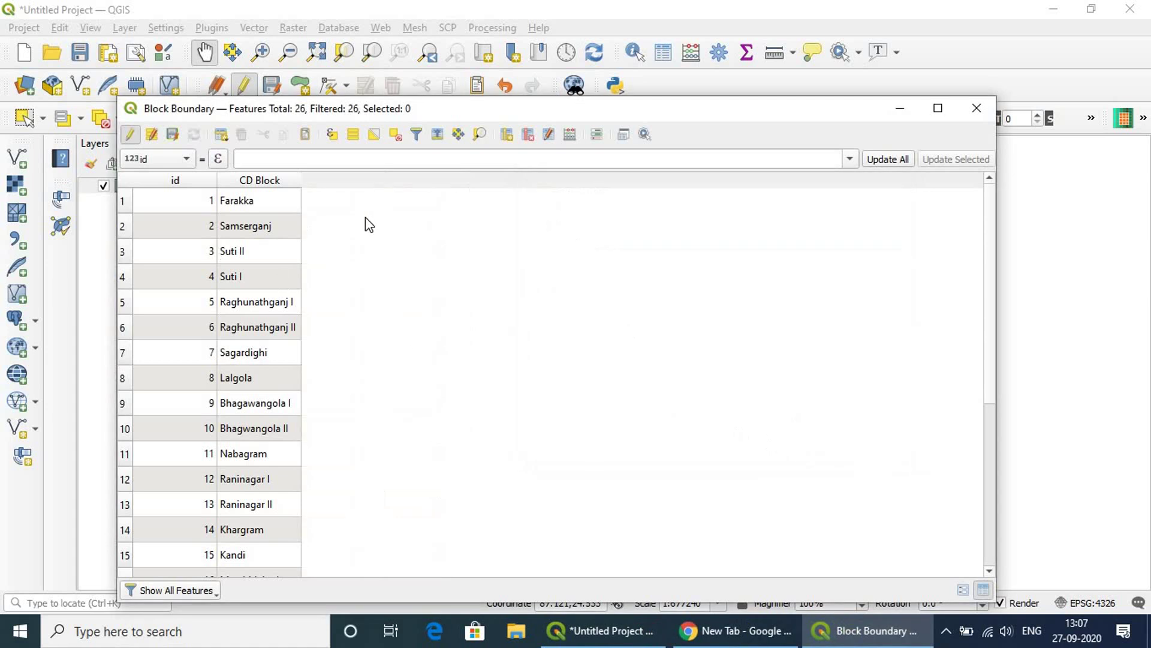
Save the Block Boundary layer edits and close its attribute table.
{"action": "left_click_drag", "start_coordinate": [258, 107], "coordinate": [267, 75]}
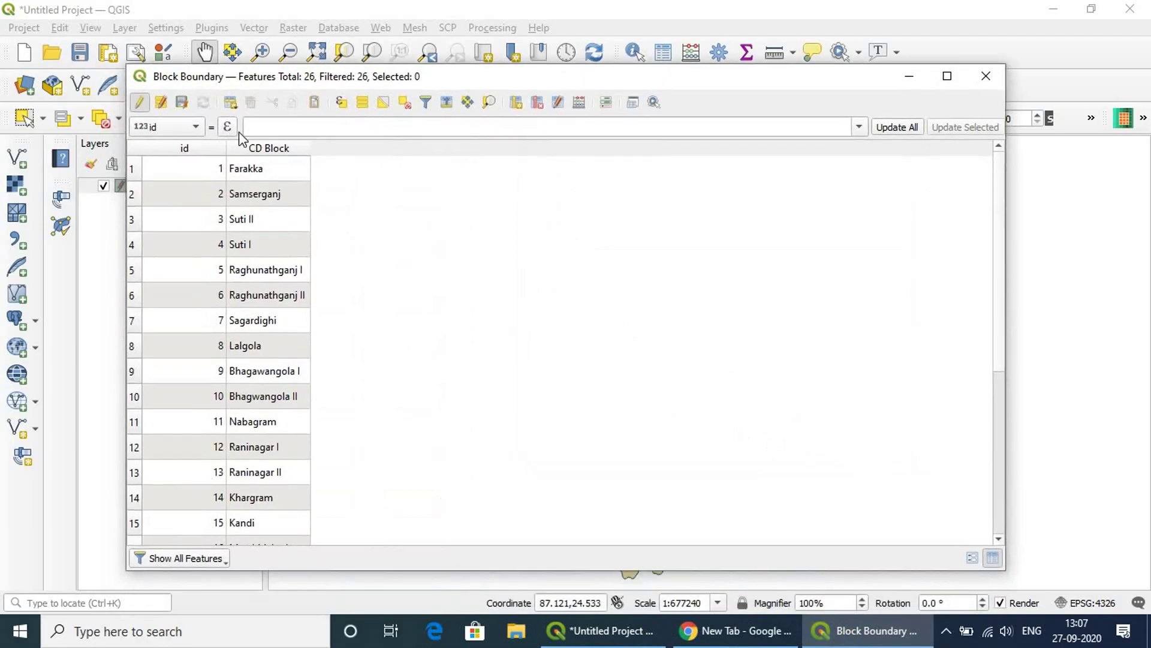
{"action": "scroll", "coordinate": [295, 378], "scroll_direction": "down", "scroll_amount": 3}
{"action": "scroll", "coordinate": [291, 348], "scroll_direction": "up", "scroll_amount": 3}
{"action": "left_click", "coordinate": [185, 103]}
{"action": "left_click", "coordinate": [986, 78]}
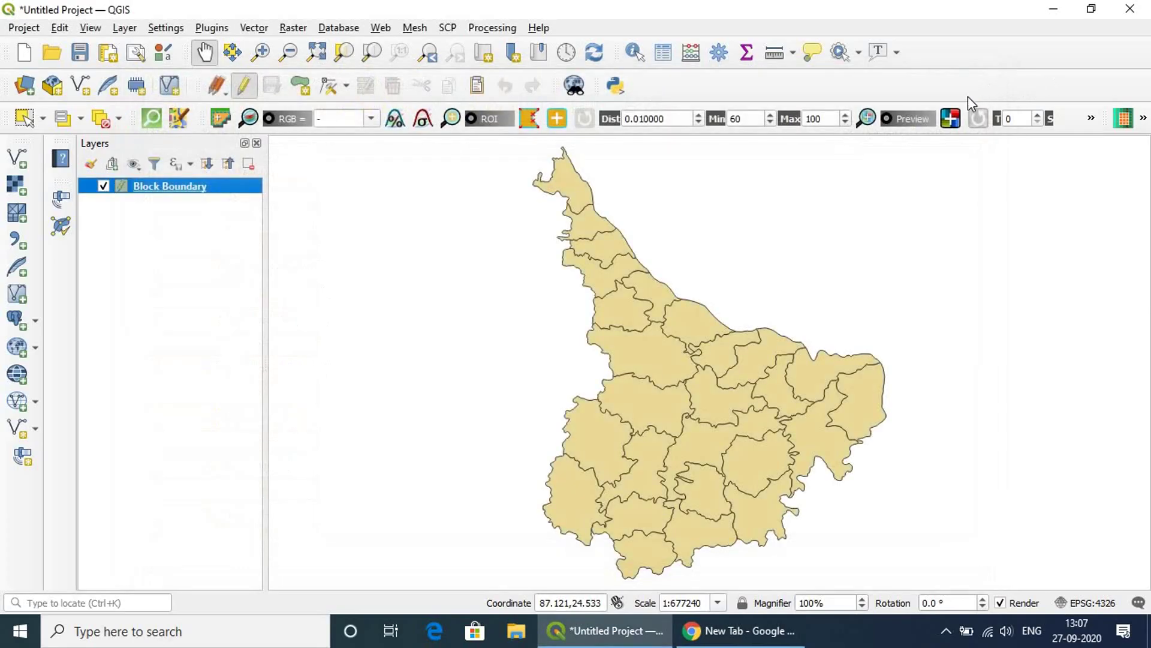
Minimize QGIS, switch to Chrome, search Google for census of india and open the censusindia.gov.in website.
{"action": "left_click", "coordinate": [1054, 9]}
{"action": "left_click", "coordinate": [735, 627]}
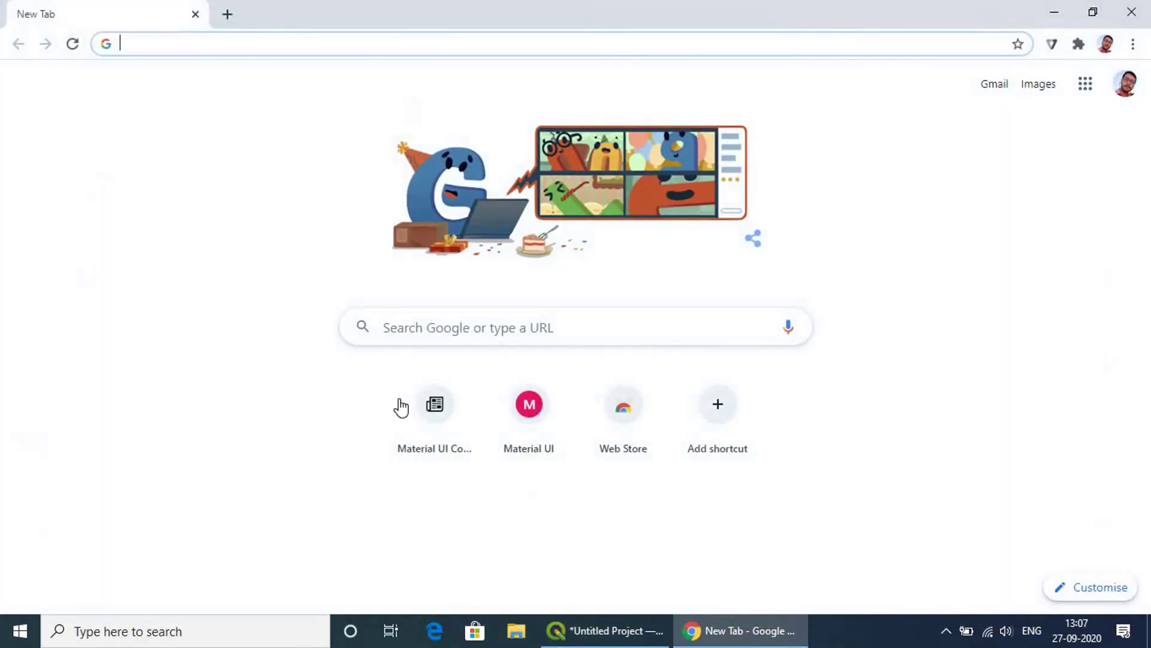
{"action": "left_click", "coordinate": [428, 328]}
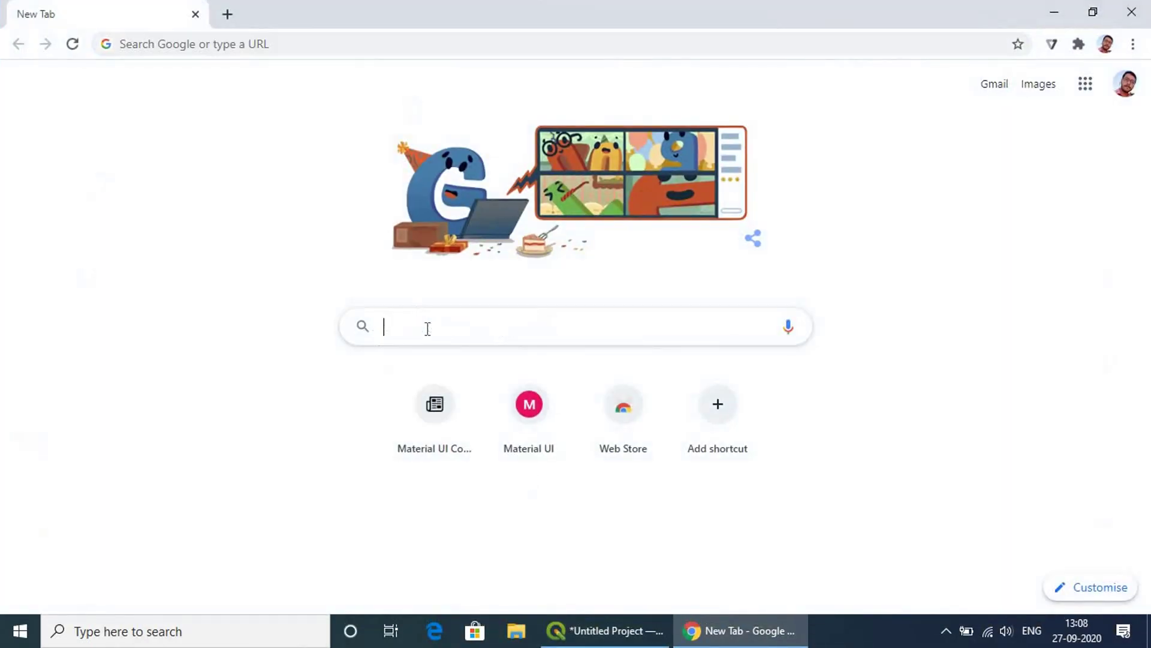
{"action": "type", "text": "census of india"}
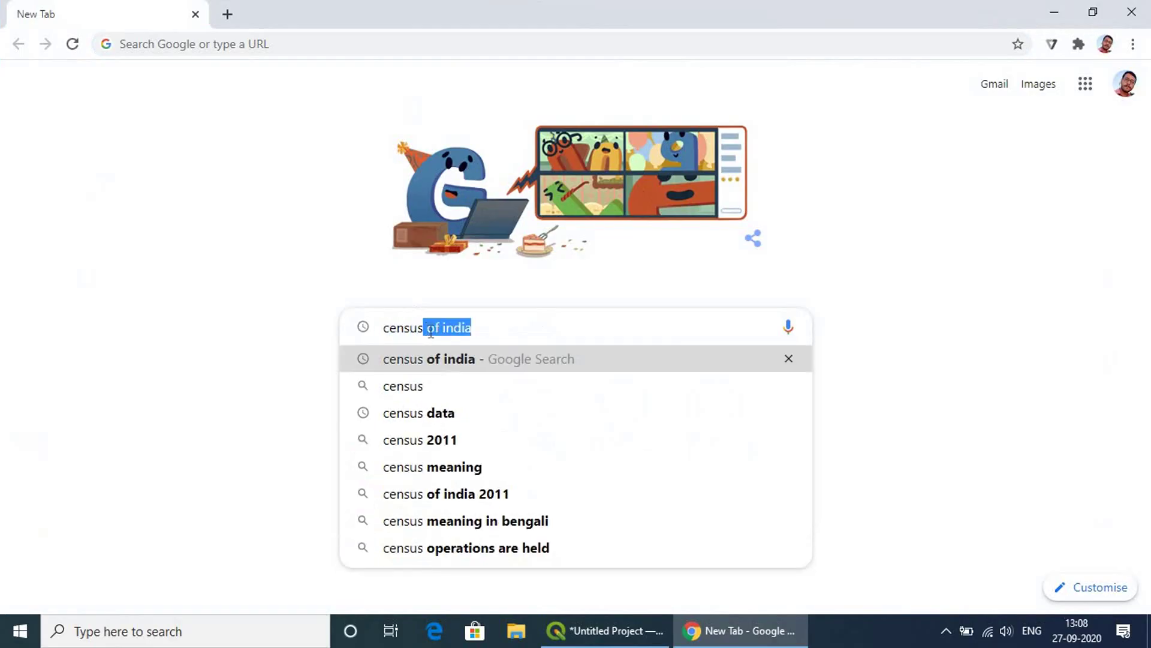
{"action": "left_click", "coordinate": [479, 365]}
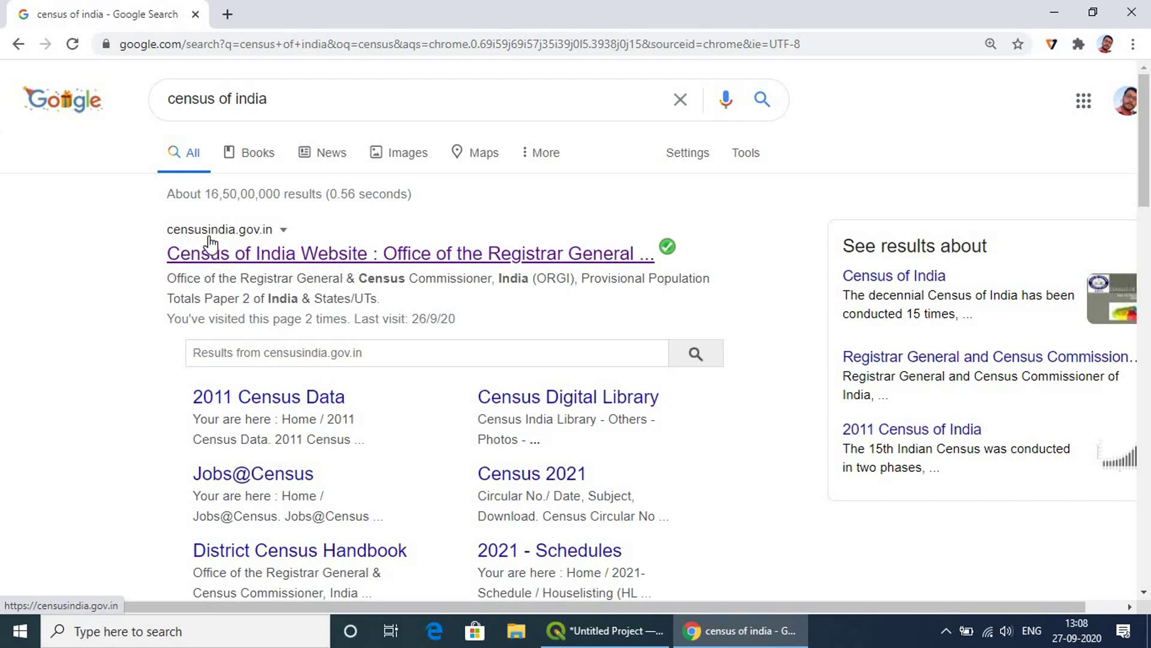
{"action": "left_click", "coordinate": [257, 259]}
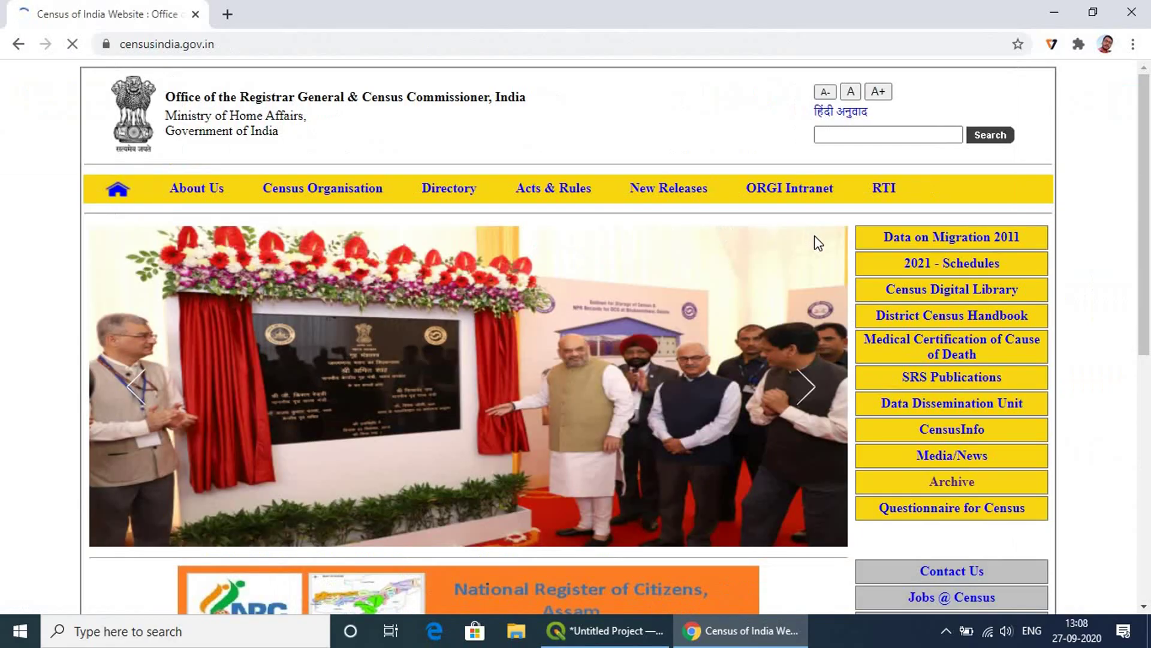
Open the Population Enumeration Data page of the 2011 Census Data in the census site's archive.
{"action": "scroll", "coordinate": [813, 239], "scroll_direction": "down", "scroll_amount": 3}
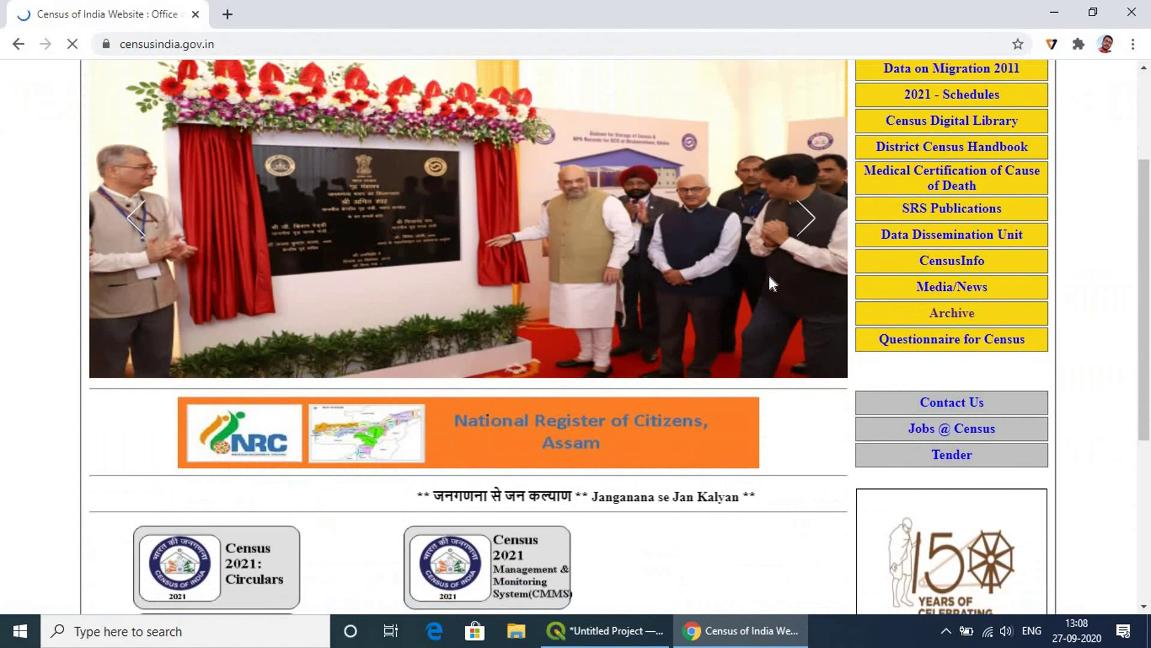
{"action": "scroll", "coordinate": [923, 312], "scroll_direction": "up", "scroll_amount": 3}
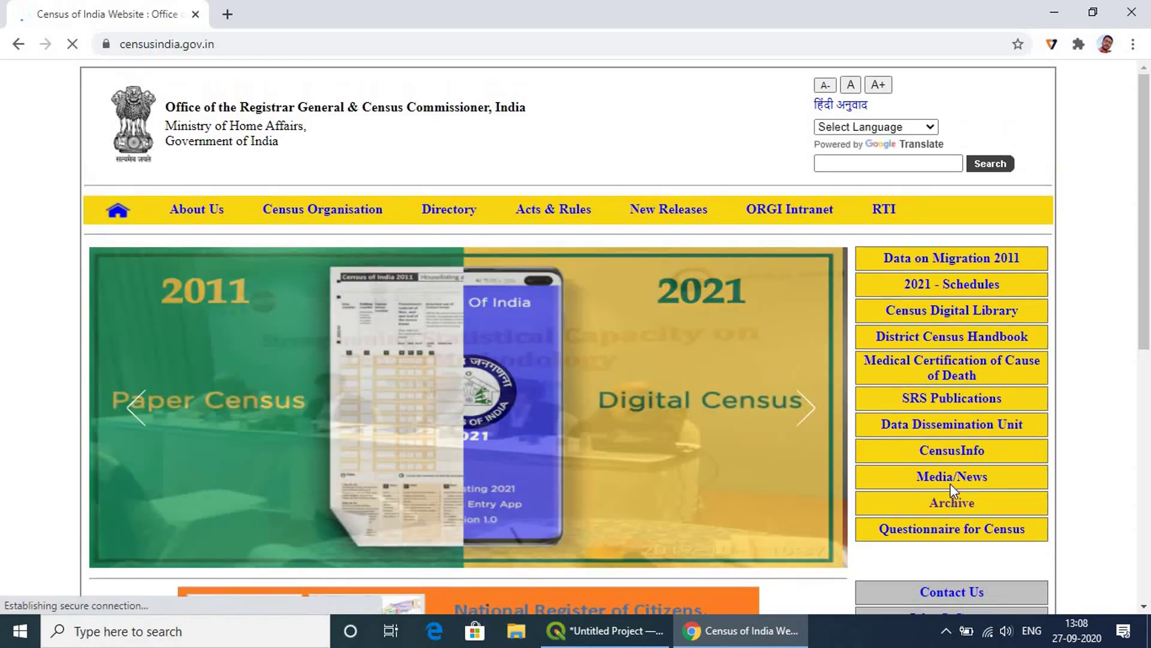
{"action": "left_click", "coordinate": [952, 507]}
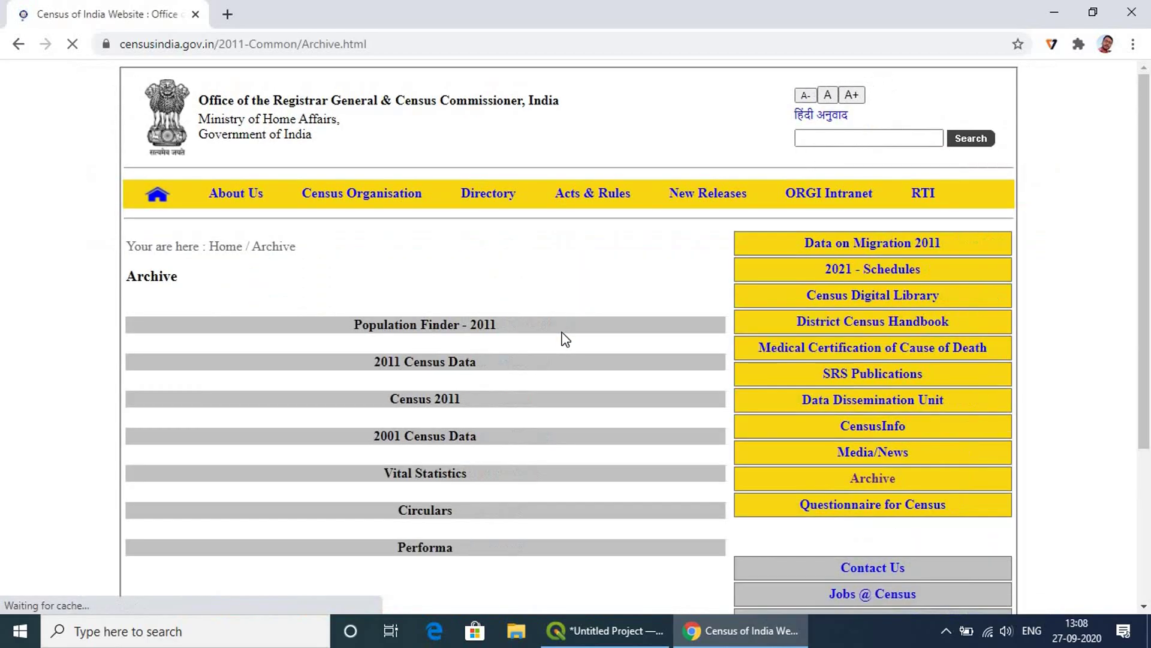
{"action": "scroll", "coordinate": [564, 336], "scroll_direction": "down", "scroll_amount": 2}
{"action": "scroll", "coordinate": [565, 339], "scroll_direction": "down", "scroll_amount": 1}
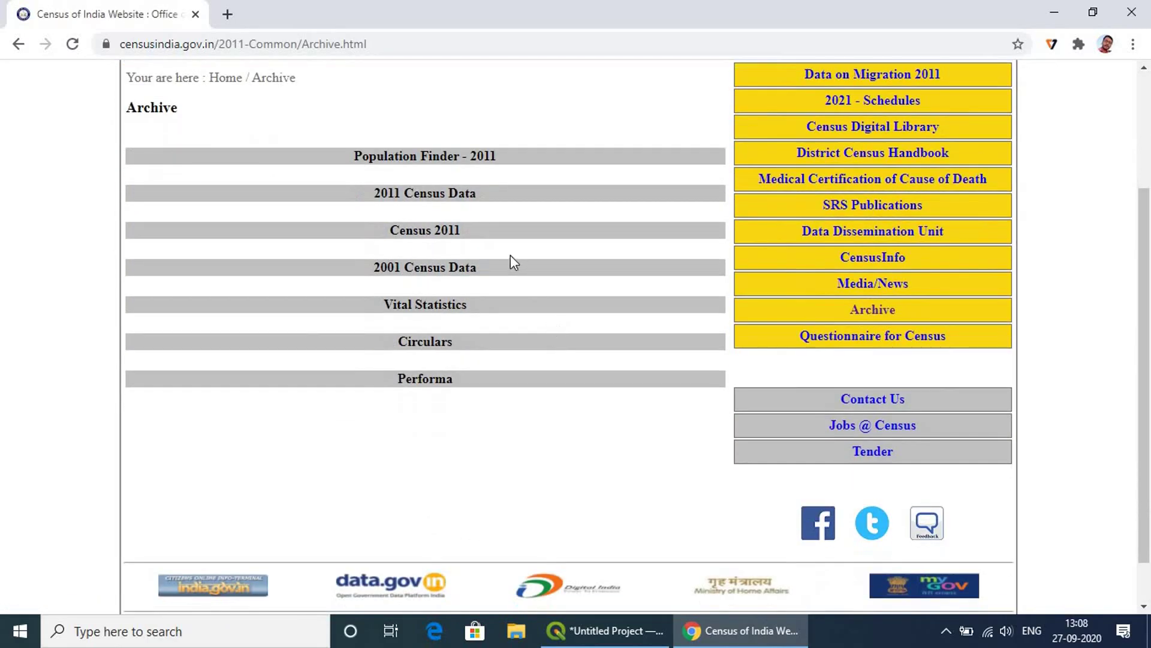
{"action": "scroll", "coordinate": [510, 254], "scroll_direction": "up", "scroll_amount": 1}
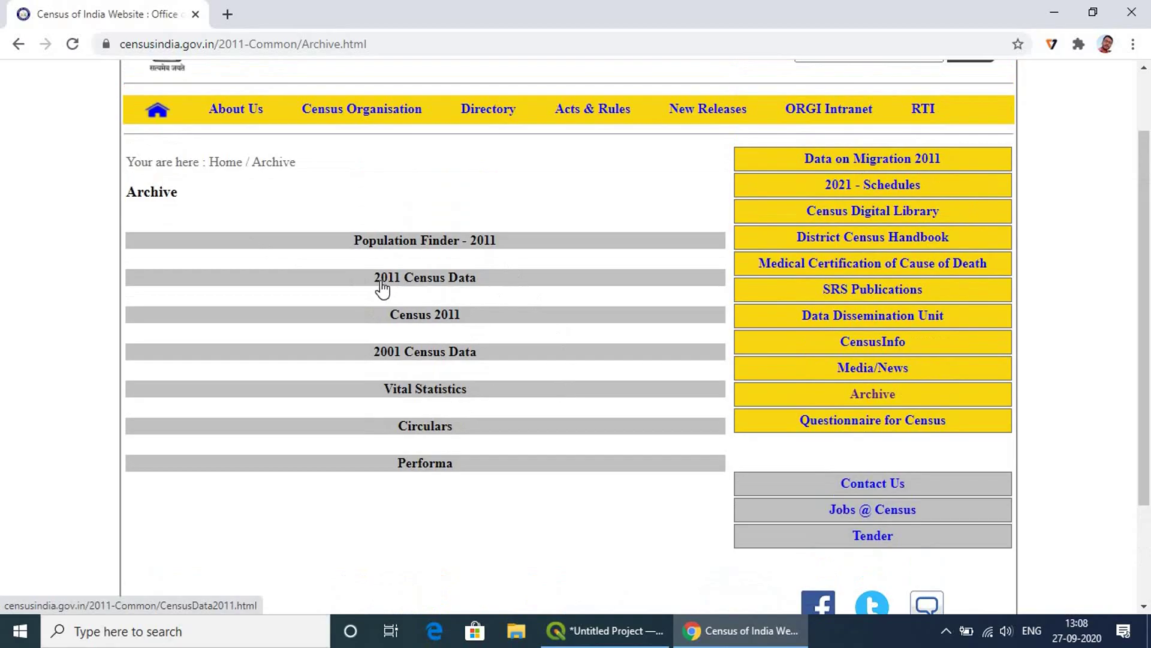
{"action": "left_click", "coordinate": [416, 283]}
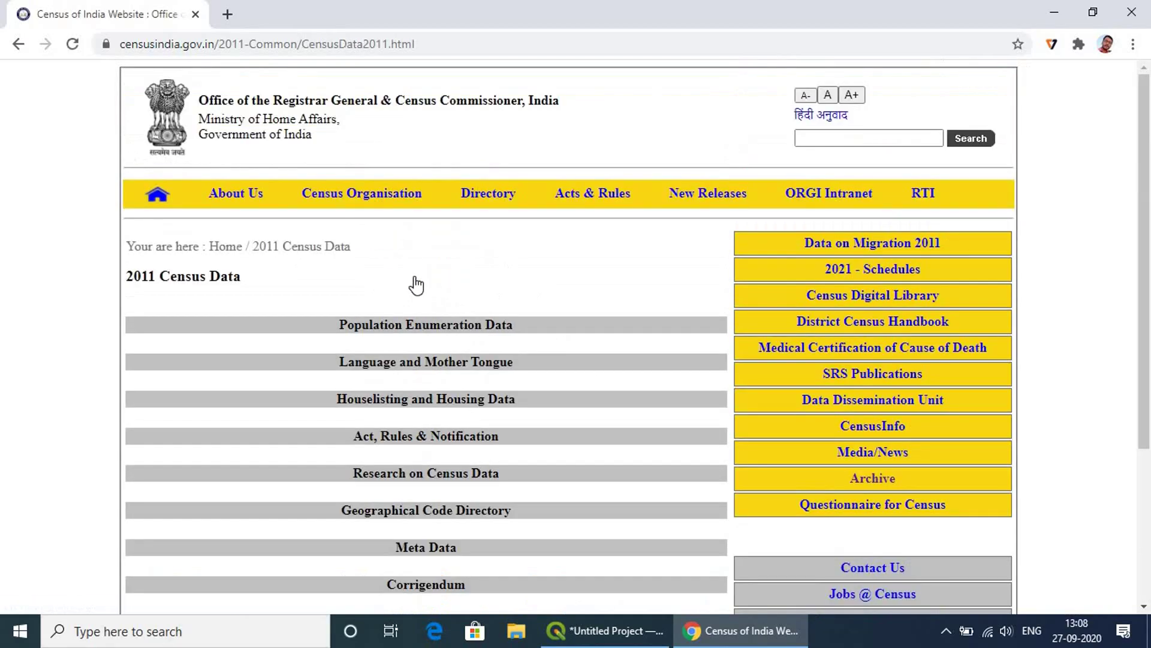
{"action": "scroll", "coordinate": [414, 287], "scroll_direction": "down", "scroll_amount": 1}
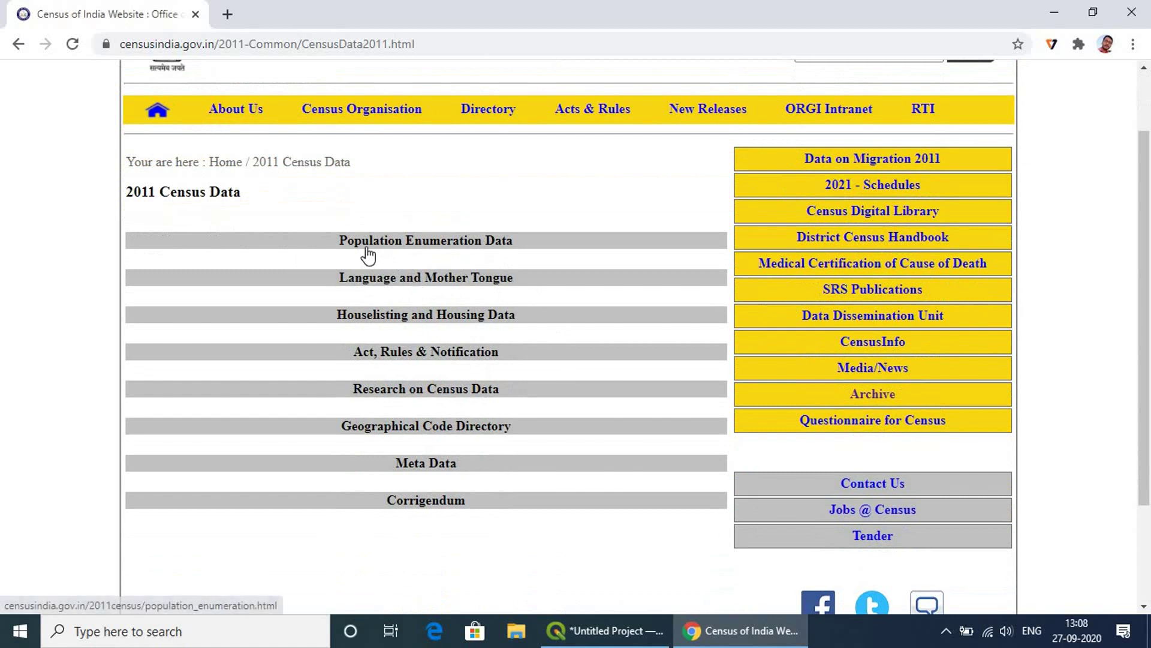
{"action": "left_click", "coordinate": [480, 247]}
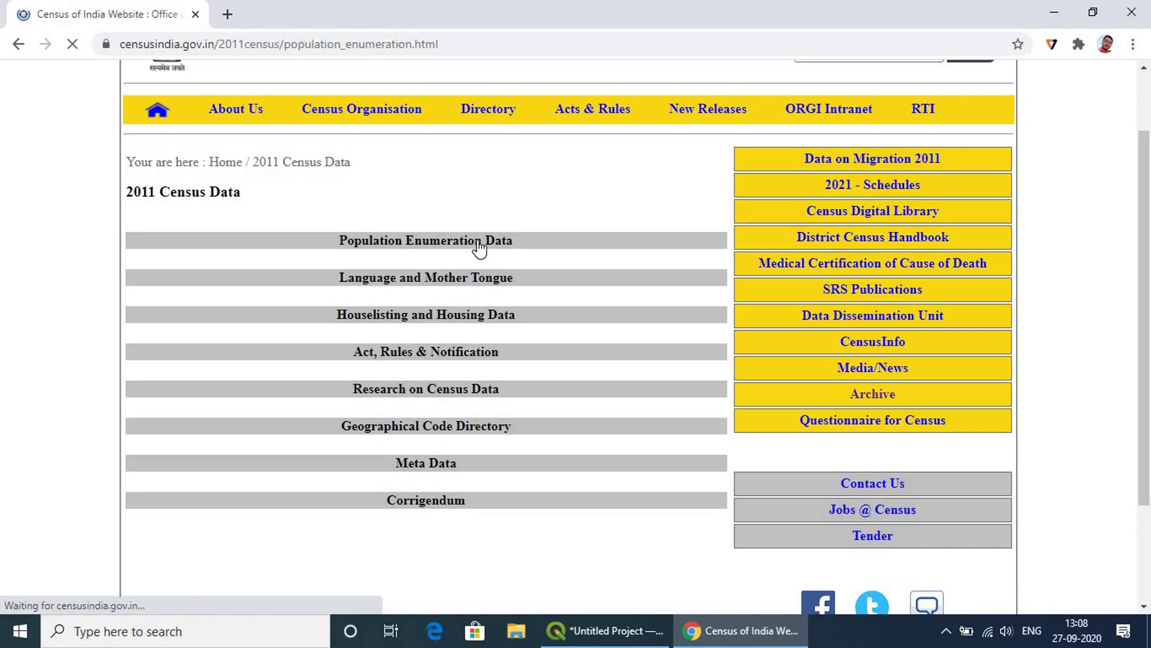
Download the C.D. Block Wise Primary Census Abstract Excel file for Murshidabad district in West Bengal.
{"action": "scroll", "coordinate": [479, 243], "scroll_direction": "down", "scroll_amount": 1}
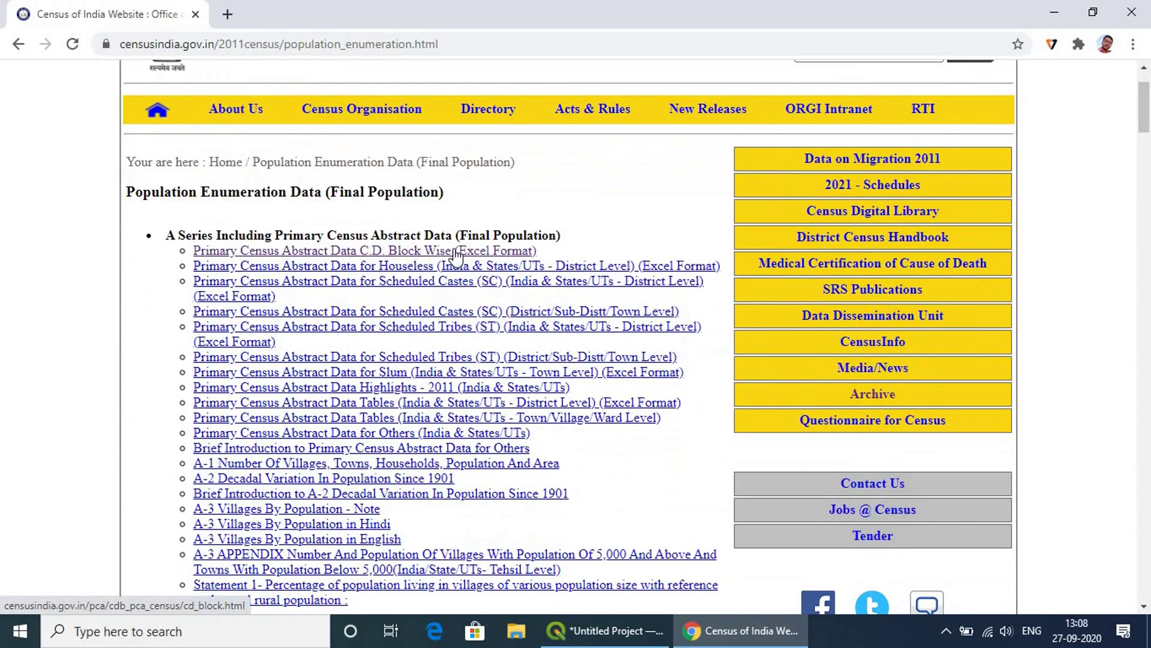
{"action": "left_click", "coordinate": [377, 253]}
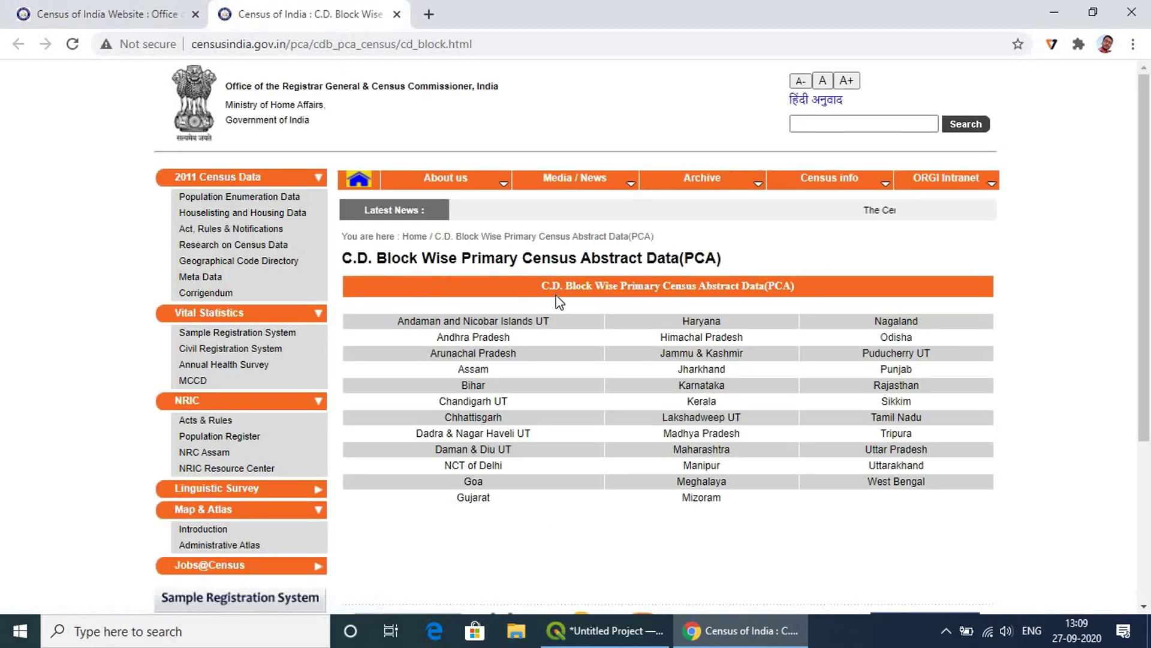
{"action": "left_click", "coordinate": [897, 487]}
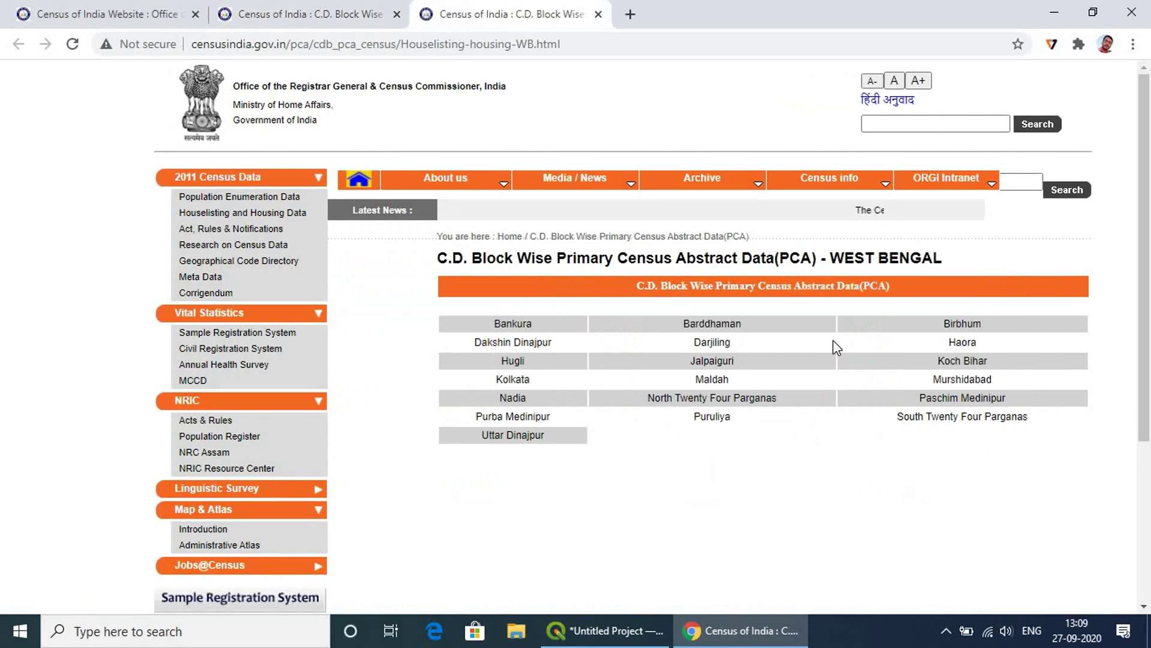
{"action": "left_click", "coordinate": [962, 382]}
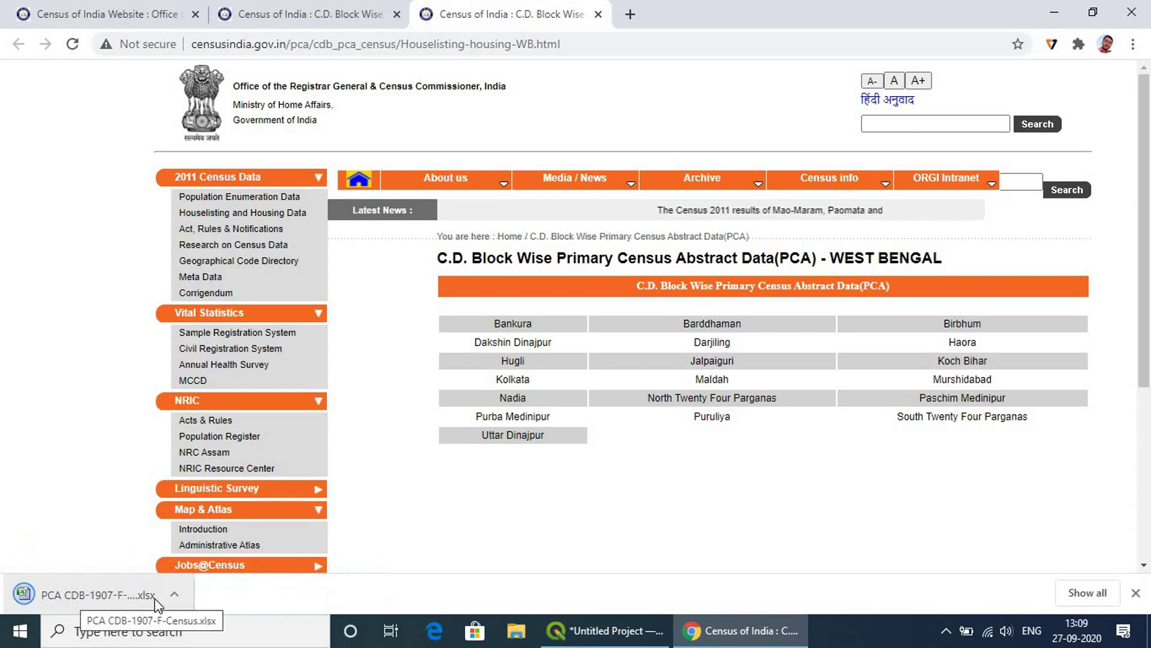
Show the downloaded census file in its folder, minimize Chrome, and open PCA CDB-1907-F-Census in a maximized Excel window.
{"action": "left_click", "coordinate": [174, 593]}
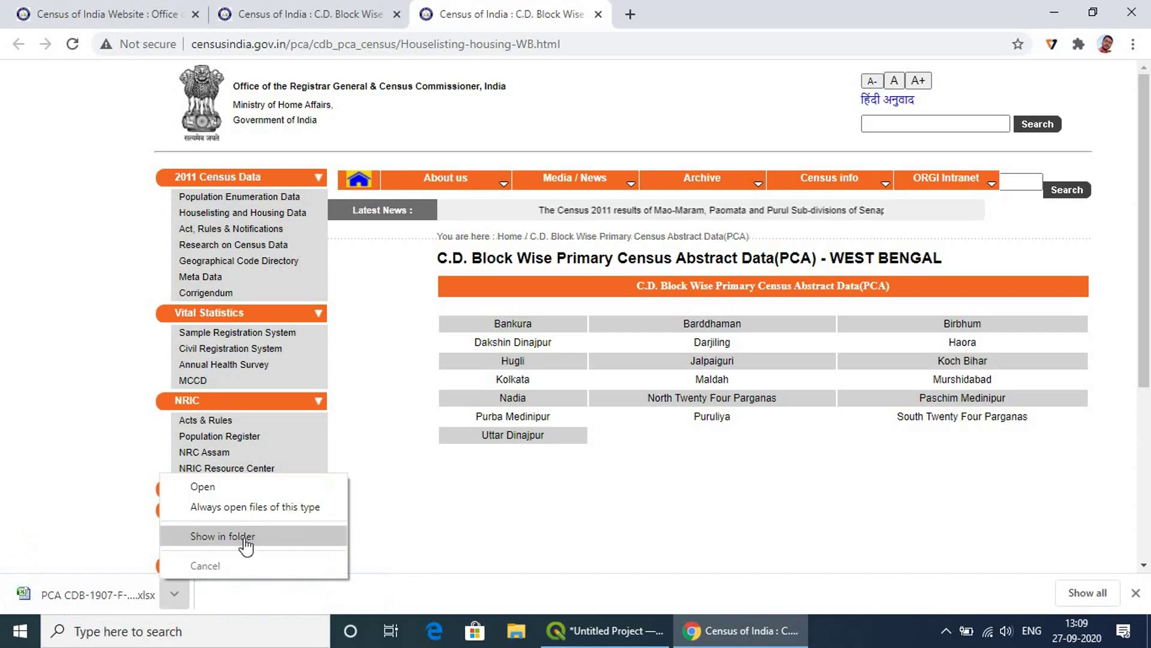
{"action": "left_click", "coordinate": [246, 537]}
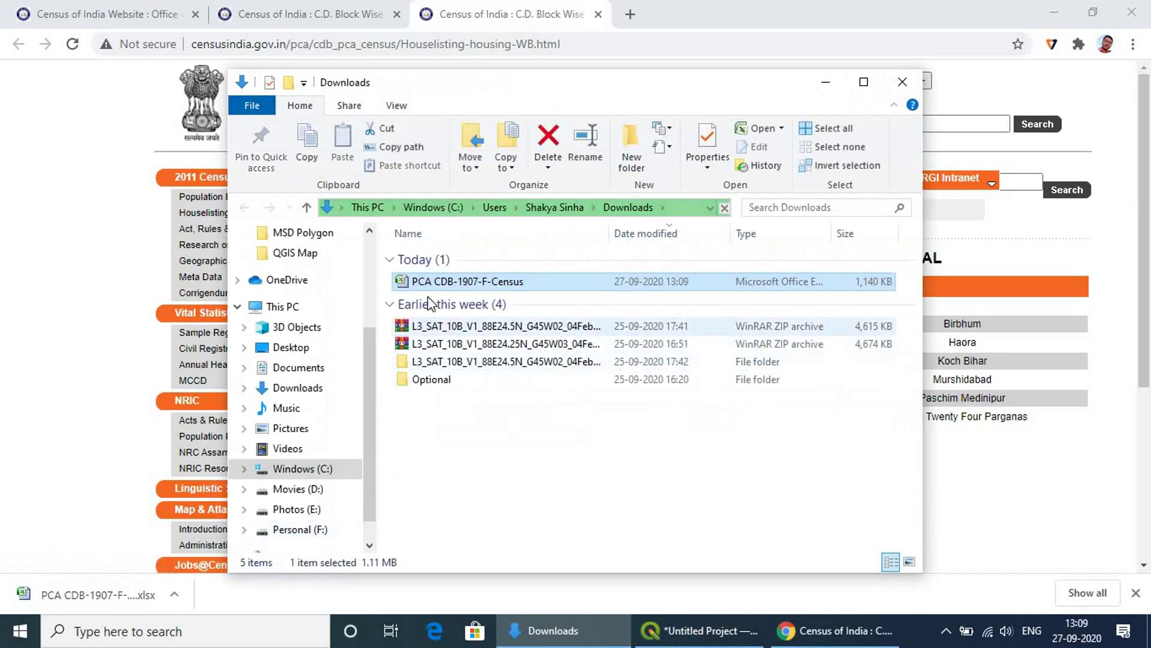
{"action": "key", "text": "F2"}
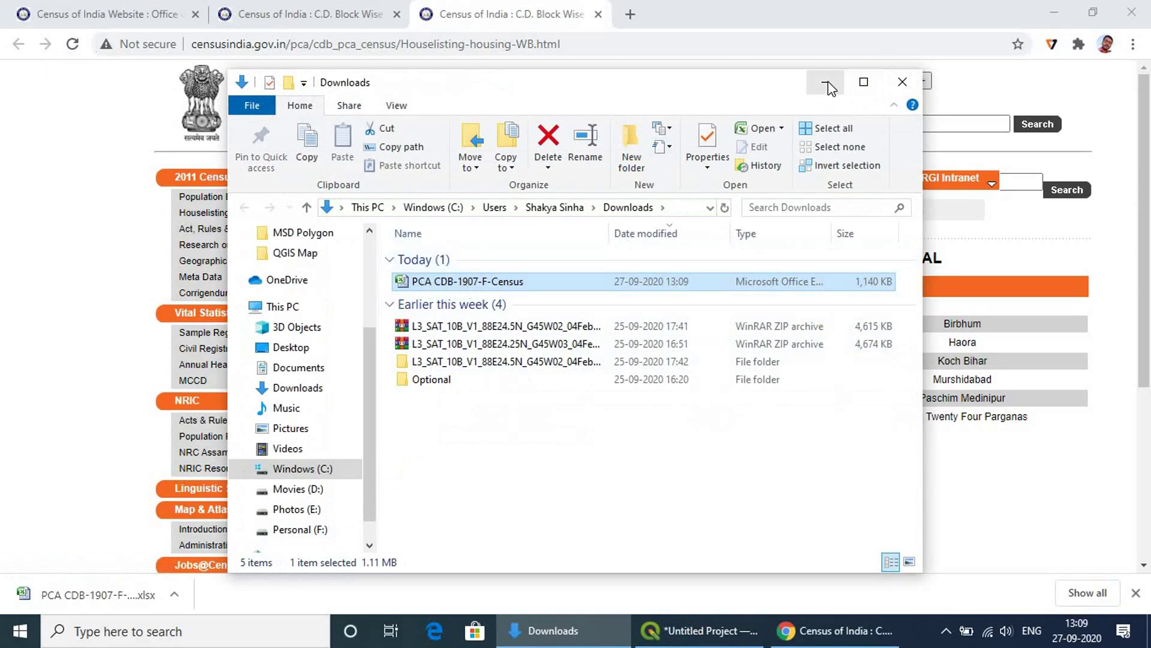
{"action": "left_click", "coordinate": [1007, 15]}
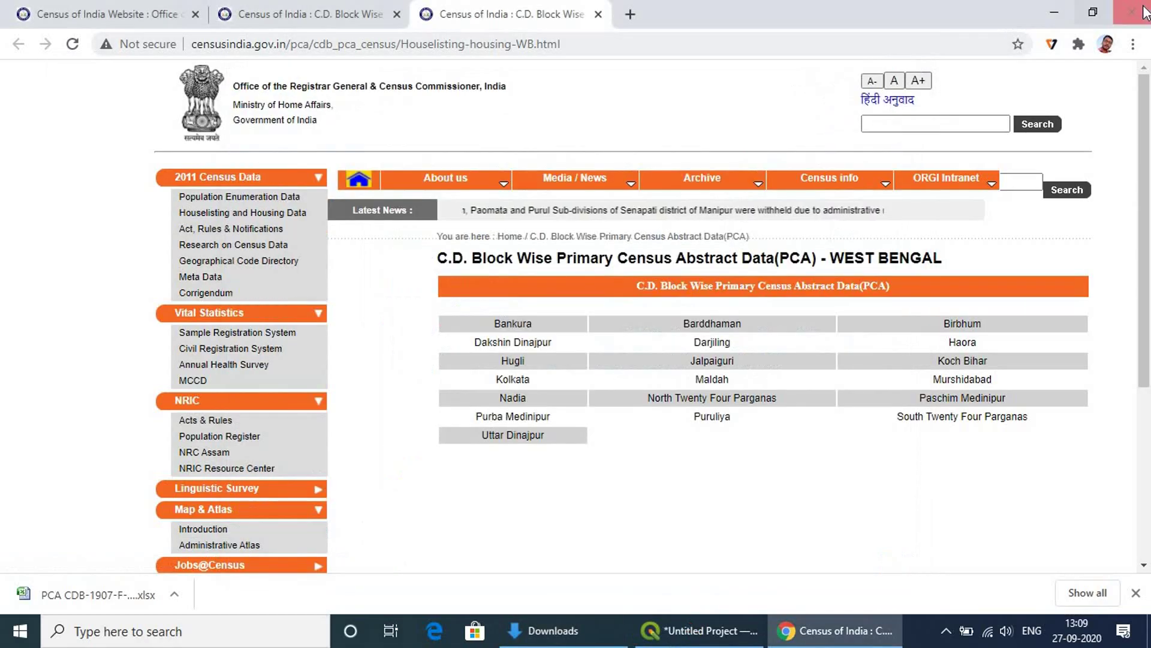
{"action": "left_click", "coordinate": [1057, 11]}
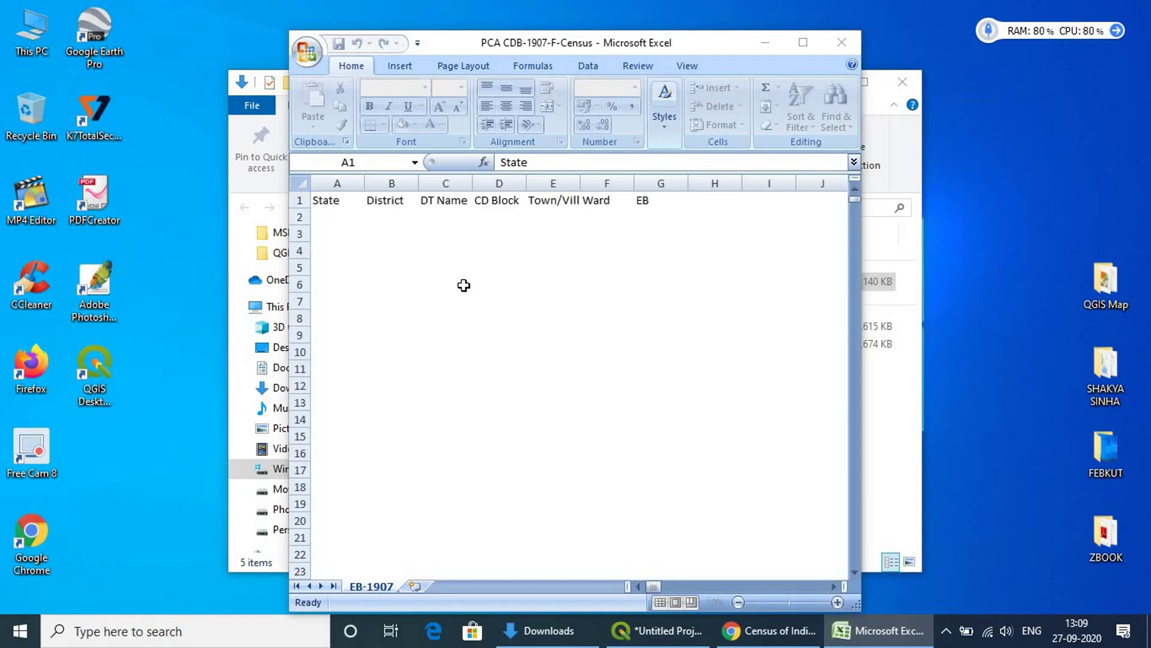
{"action": "left_click", "coordinate": [803, 42]}
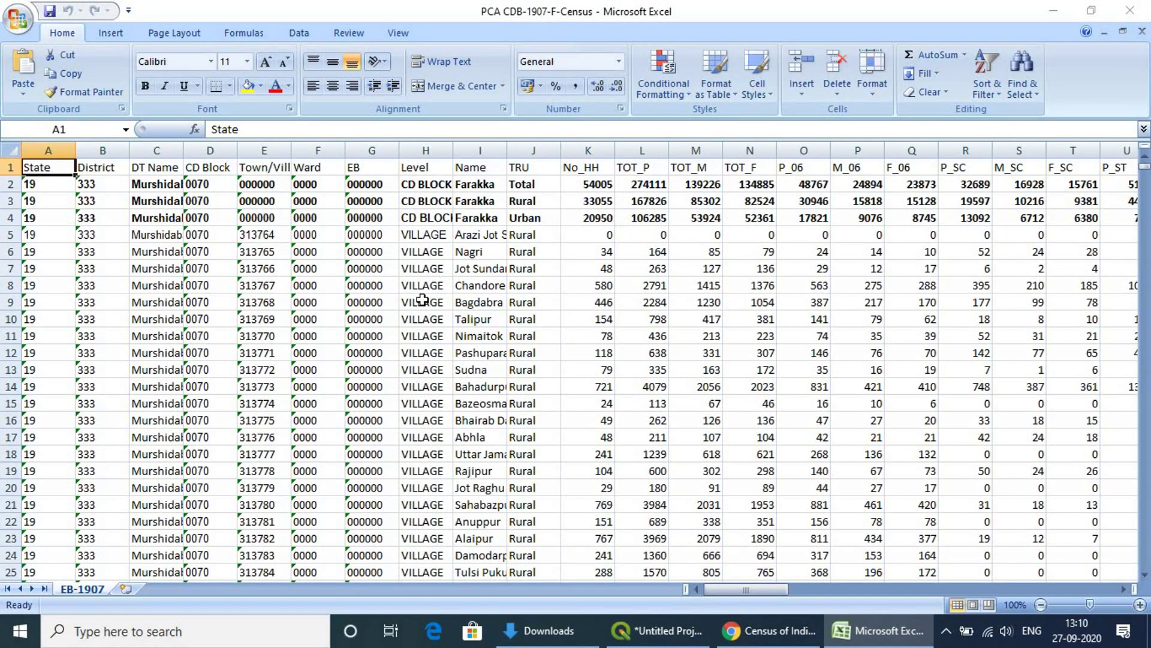
Examine the Farakka block's name and its male and female population totals, and look through the village rows below.
{"action": "left_click", "coordinate": [474, 186]}
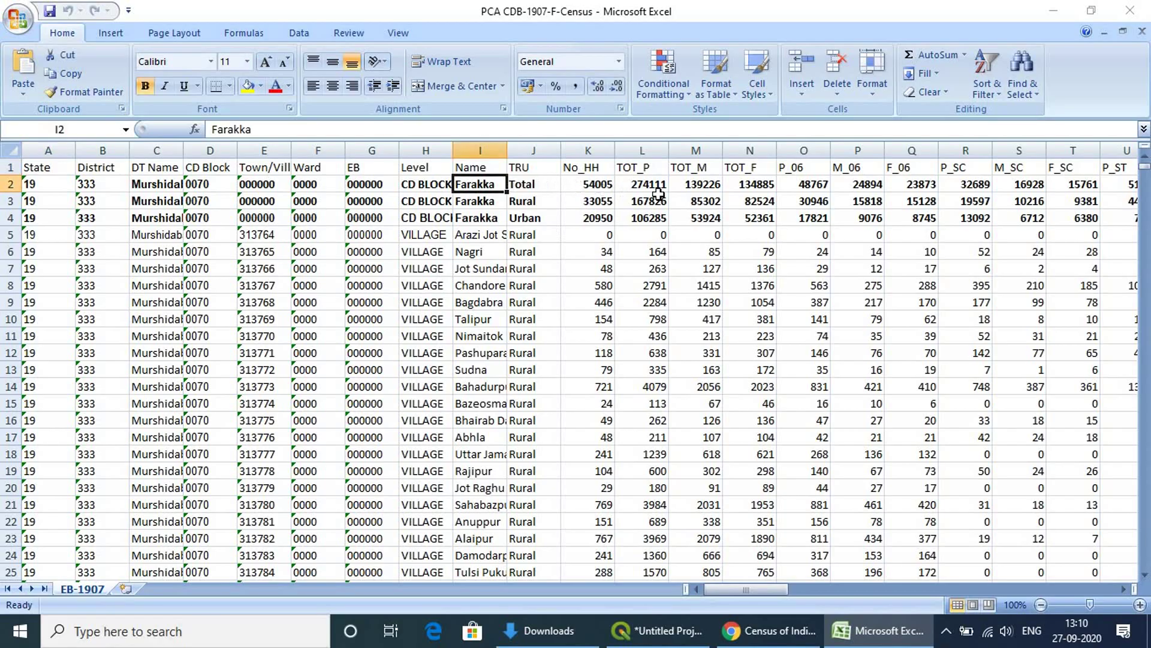
{"action": "left_click", "coordinate": [711, 185]}
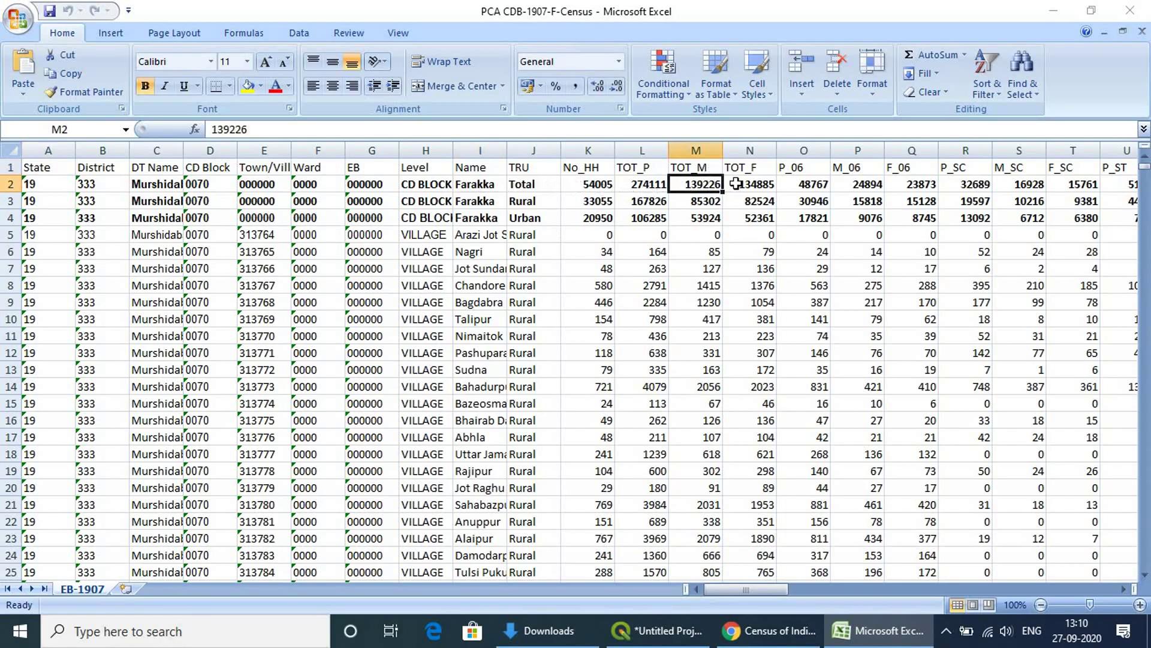
{"action": "left_click", "coordinate": [746, 185]}
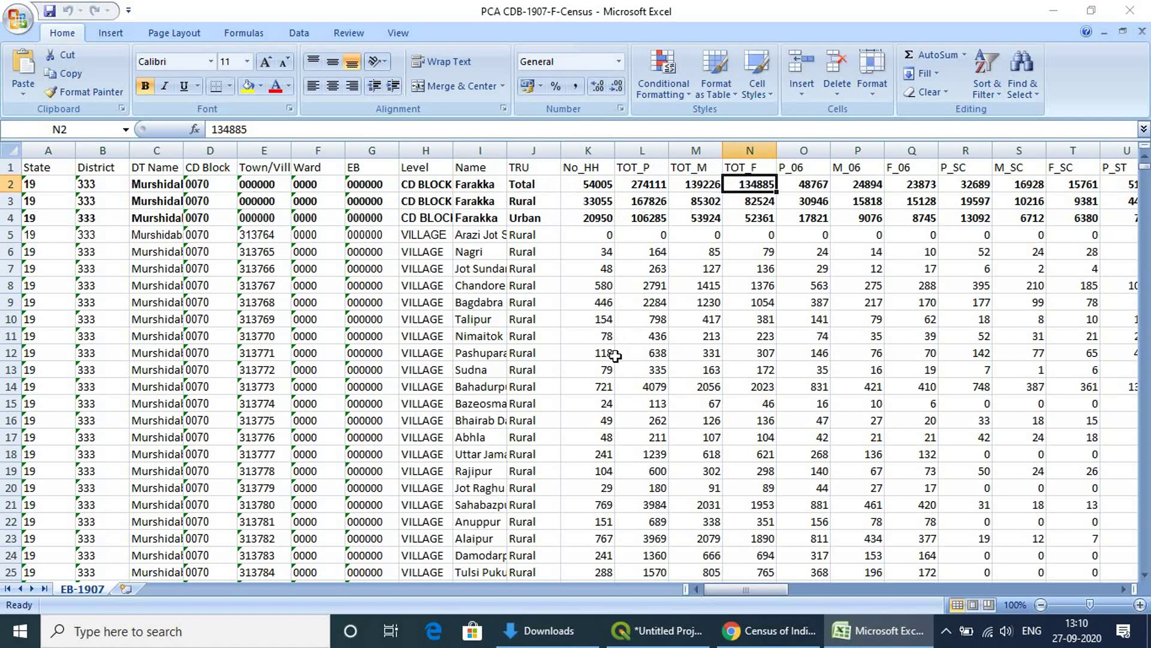
{"action": "scroll", "coordinate": [602, 339], "scroll_direction": "down", "scroll_amount": 20}
{"action": "scroll", "coordinate": [572, 345], "scroll_direction": "up", "scroll_amount": 8}
{"action": "scroll", "coordinate": [571, 345], "scroll_direction": "up", "scroll_amount": 11}
Copy the header row together with the Total rows of the Farakka, Samserganj and Suti - I CD blocks.
{"action": "left_click", "coordinate": [8, 168]}
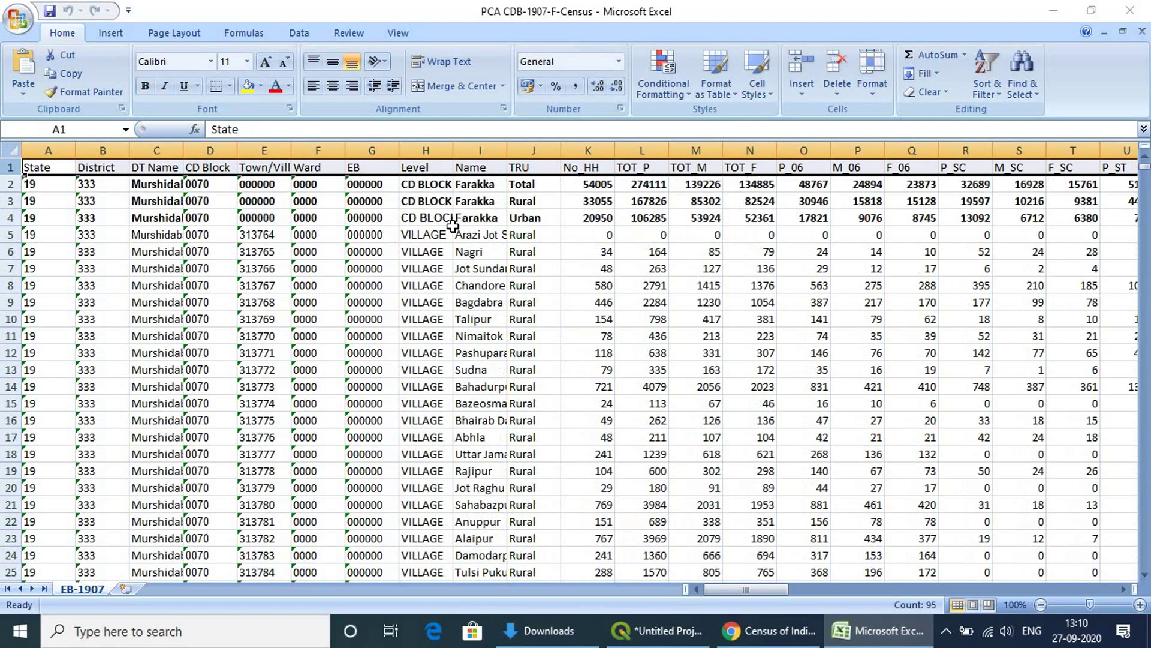
{"action": "left_click", "coordinate": [10, 184]}
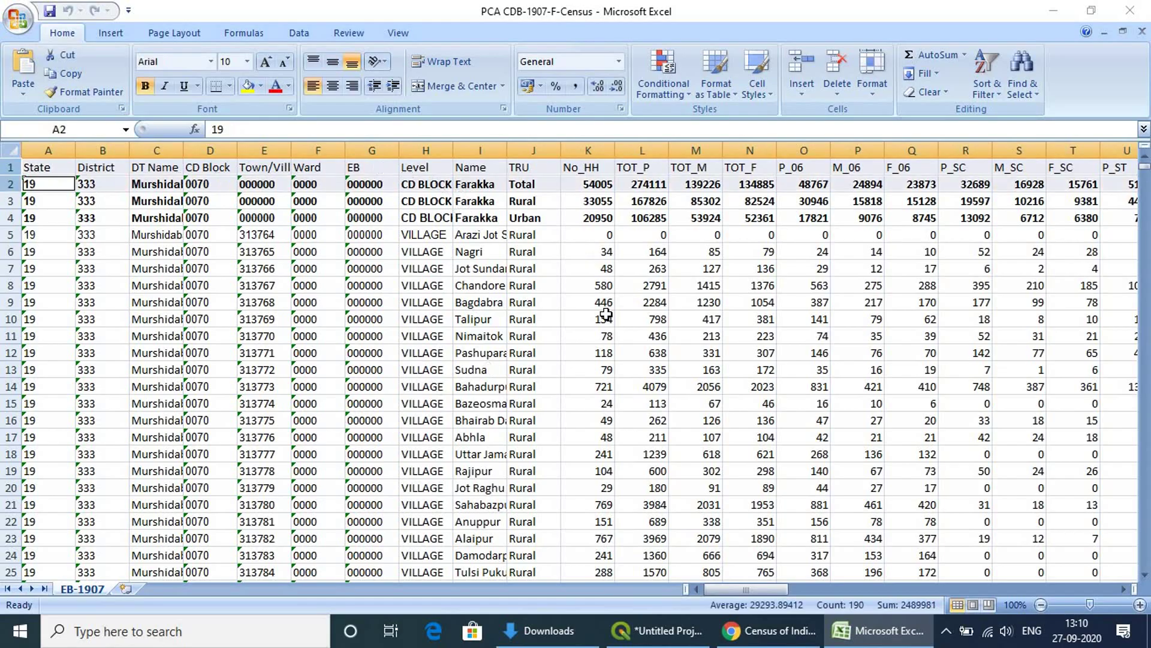
{"action": "scroll", "coordinate": [514, 368], "scroll_direction": "down", "scroll_amount": 16}
{"action": "scroll", "coordinate": [497, 352], "scroll_direction": "down", "scroll_amount": 10}
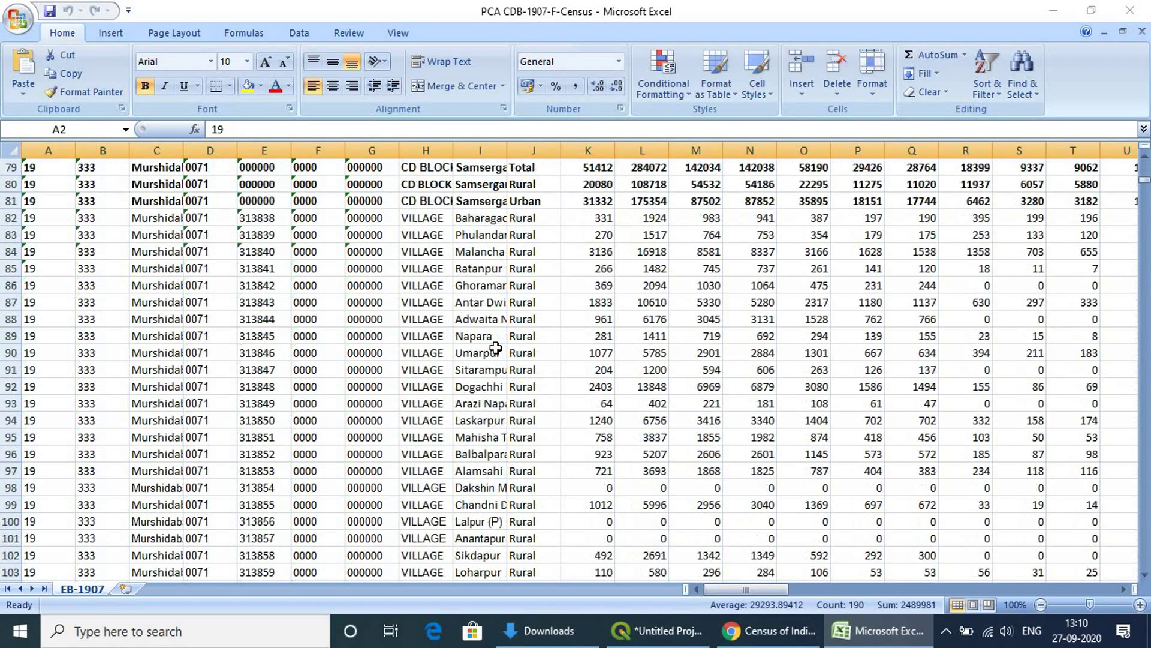
{"action": "scroll", "coordinate": [499, 342], "scroll_direction": "up", "scroll_amount": 3}
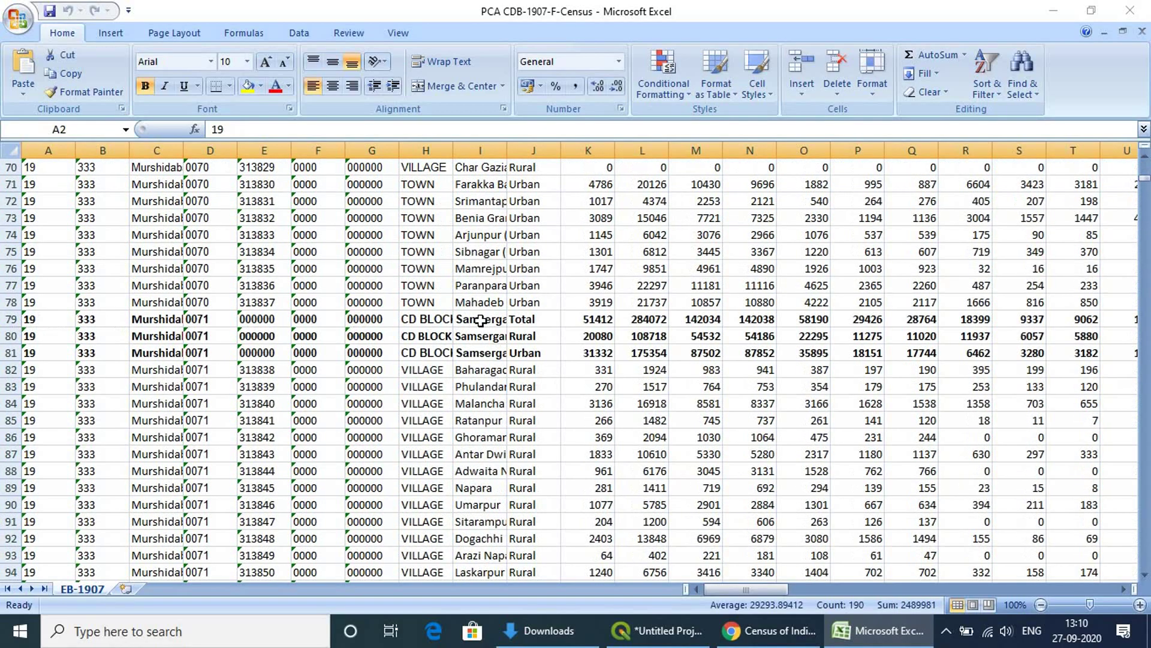
{"action": "left_click", "coordinate": [10, 319]}
{"action": "scroll", "coordinate": [467, 342], "scroll_direction": "down", "scroll_amount": 3}
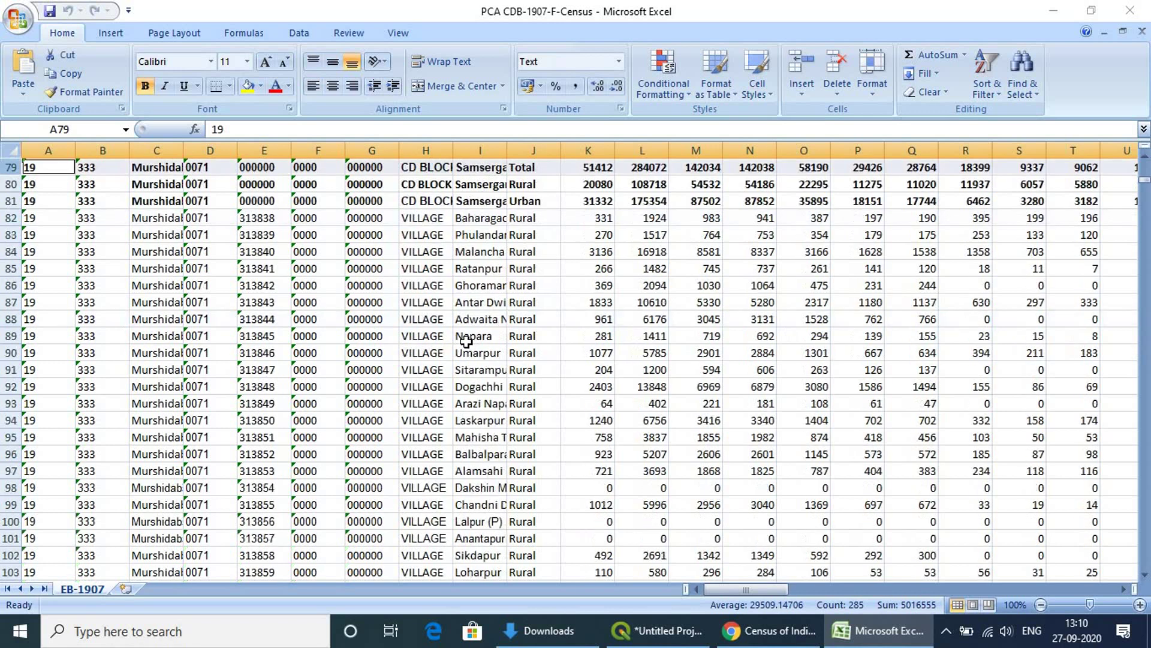
{"action": "scroll", "coordinate": [459, 336], "scroll_direction": "down", "scroll_amount": 14}
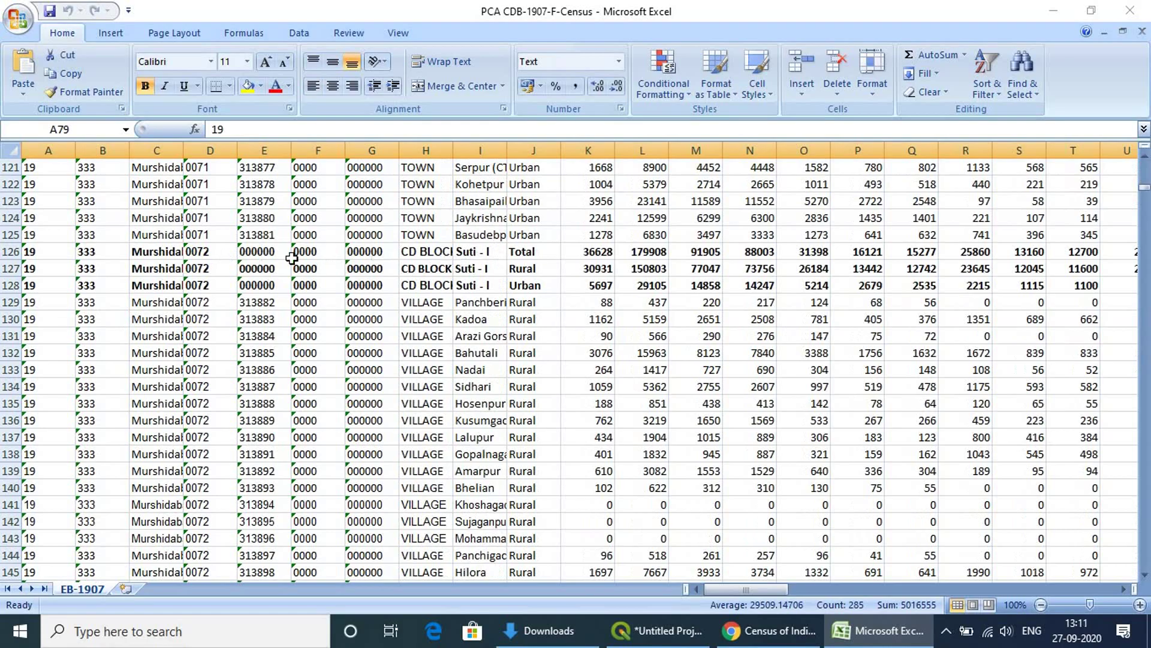
{"action": "left_click", "coordinate": [9, 252]}
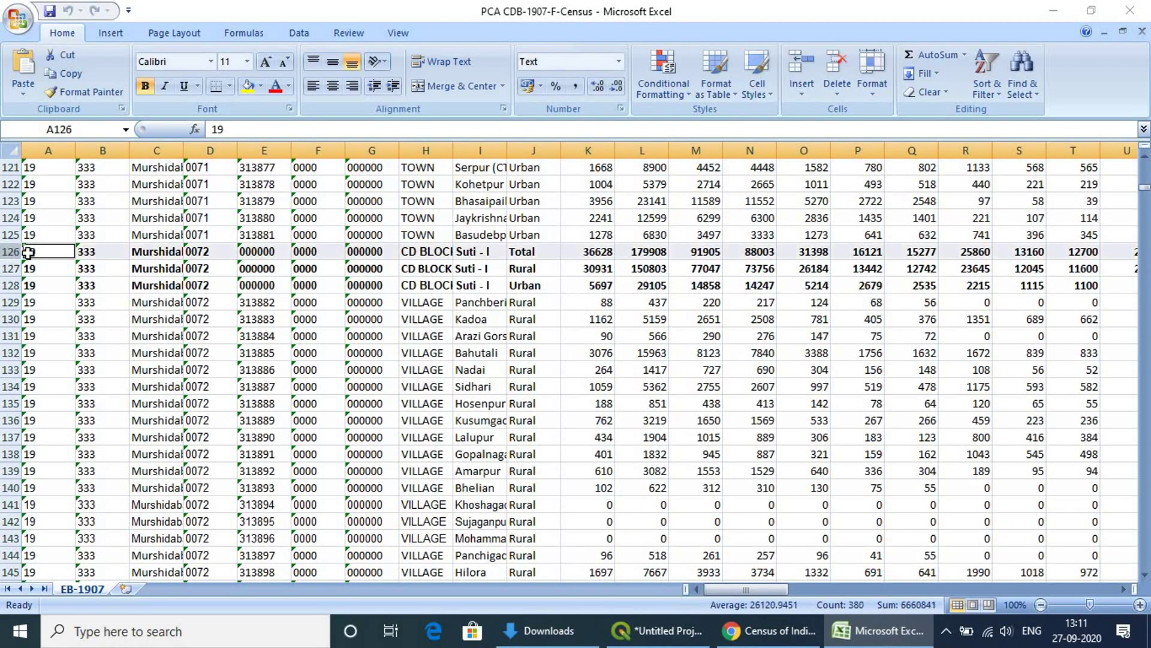
{"action": "scroll", "coordinate": [451, 279], "scroll_direction": "down", "scroll_amount": 1}
{"action": "scroll", "coordinate": [449, 295], "scroll_direction": "down", "scroll_amount": 20}
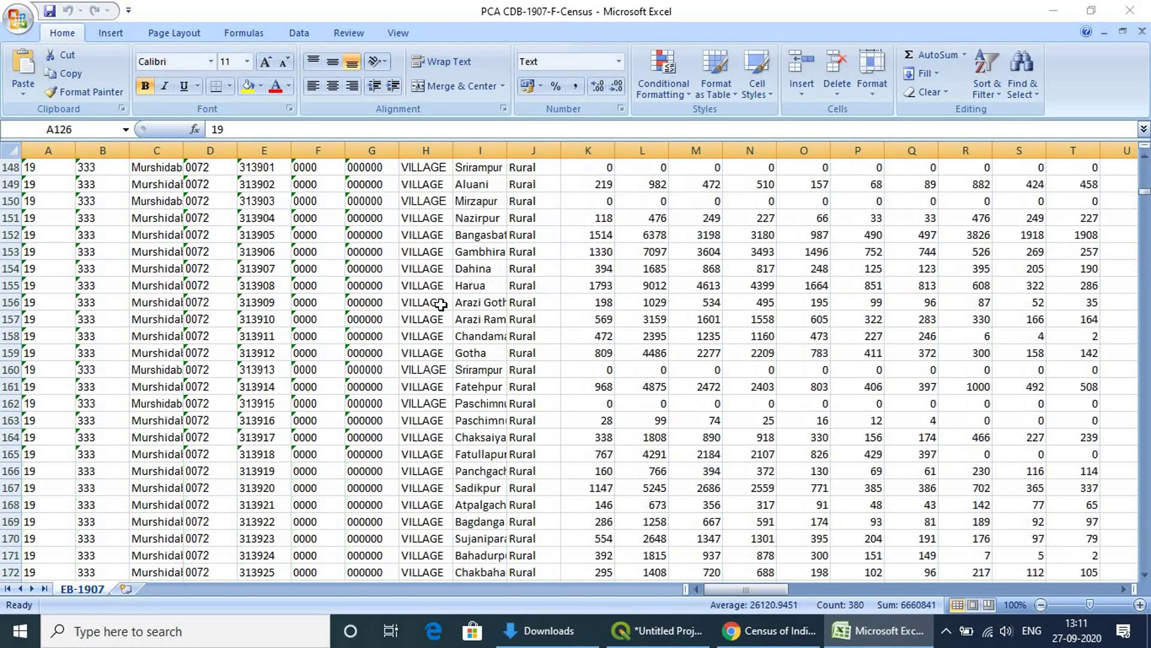
{"action": "scroll", "coordinate": [424, 300], "scroll_direction": "up", "scroll_amount": 20}
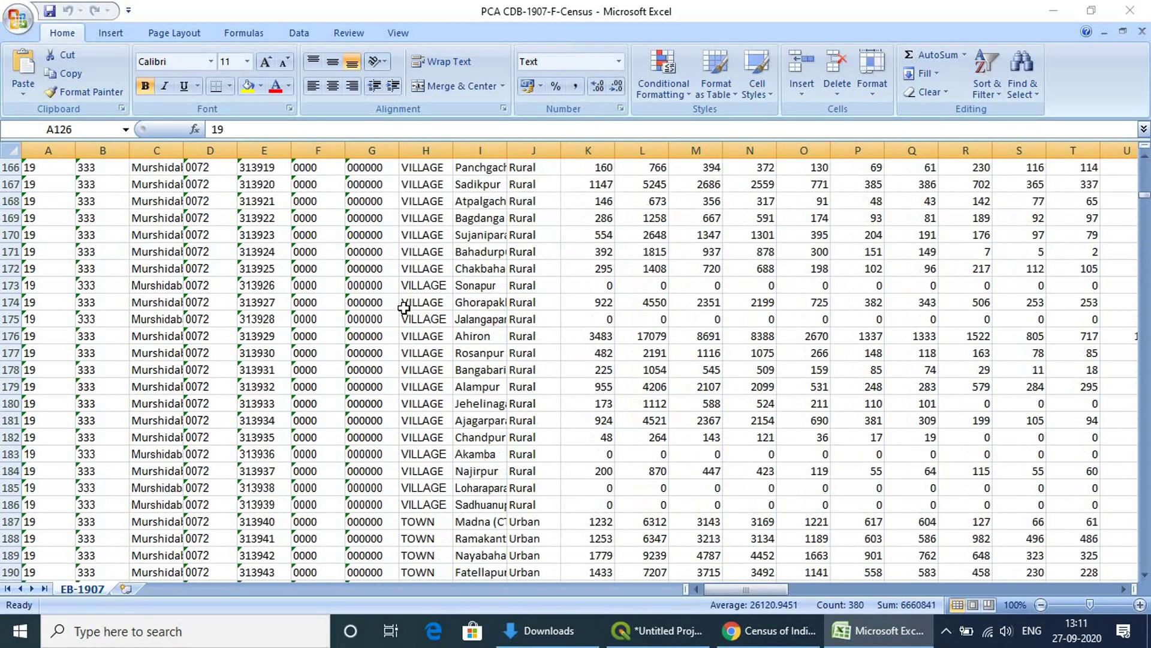
{"action": "scroll", "coordinate": [394, 318], "scroll_direction": "up", "scroll_amount": 6}
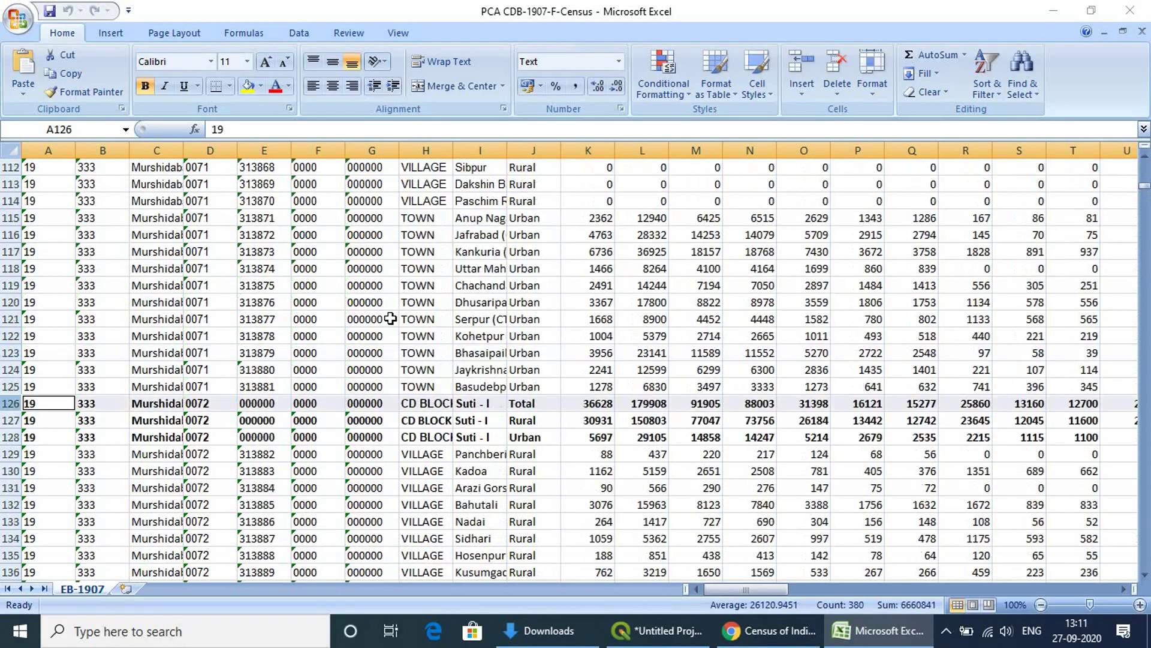
{"action": "key", "text": "ctrl+c"}
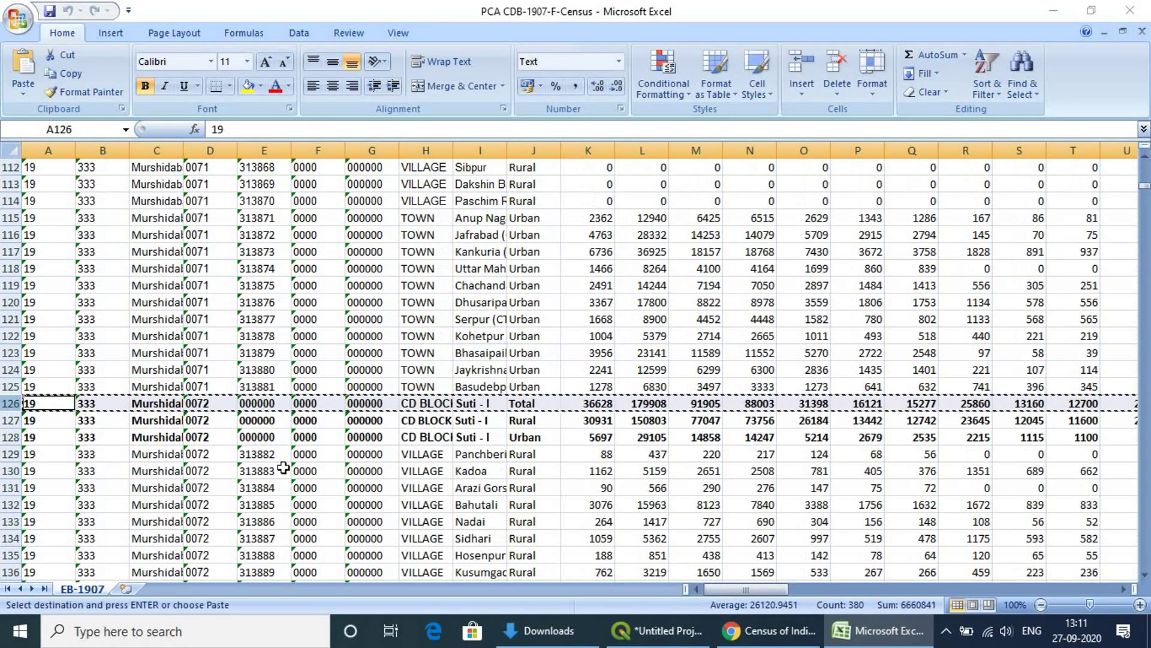
Add a new worksheet and paste the copied header and block total rows starting at cell A1.
{"action": "left_click", "coordinate": [125, 589]}
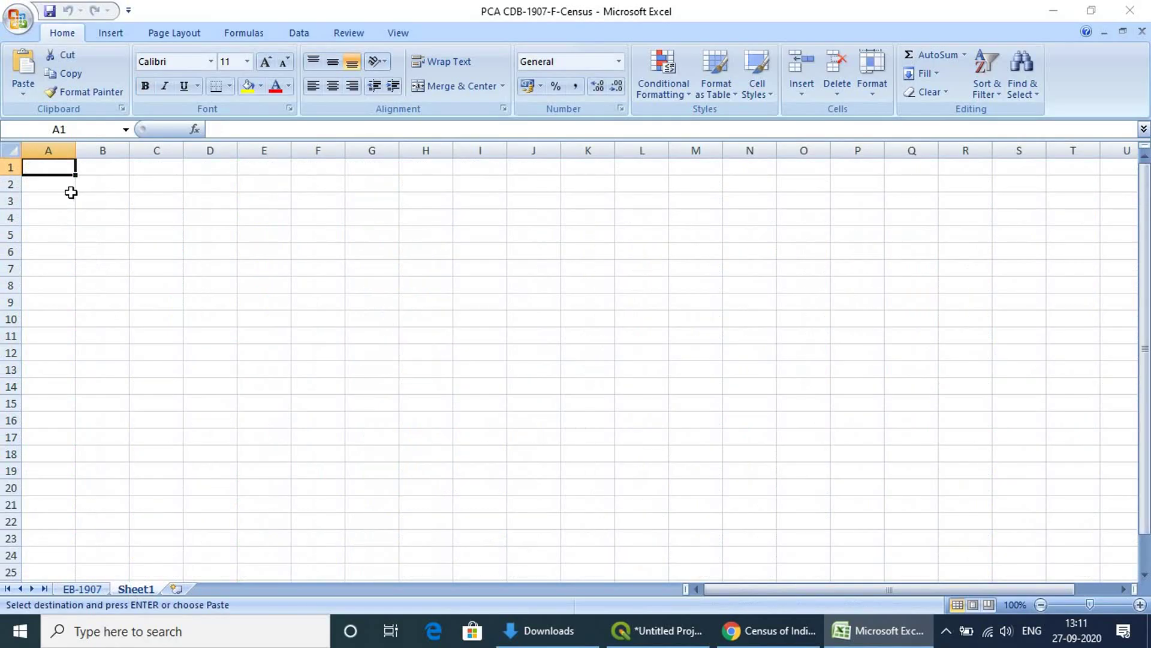
{"action": "key", "text": "ctrl+v"}
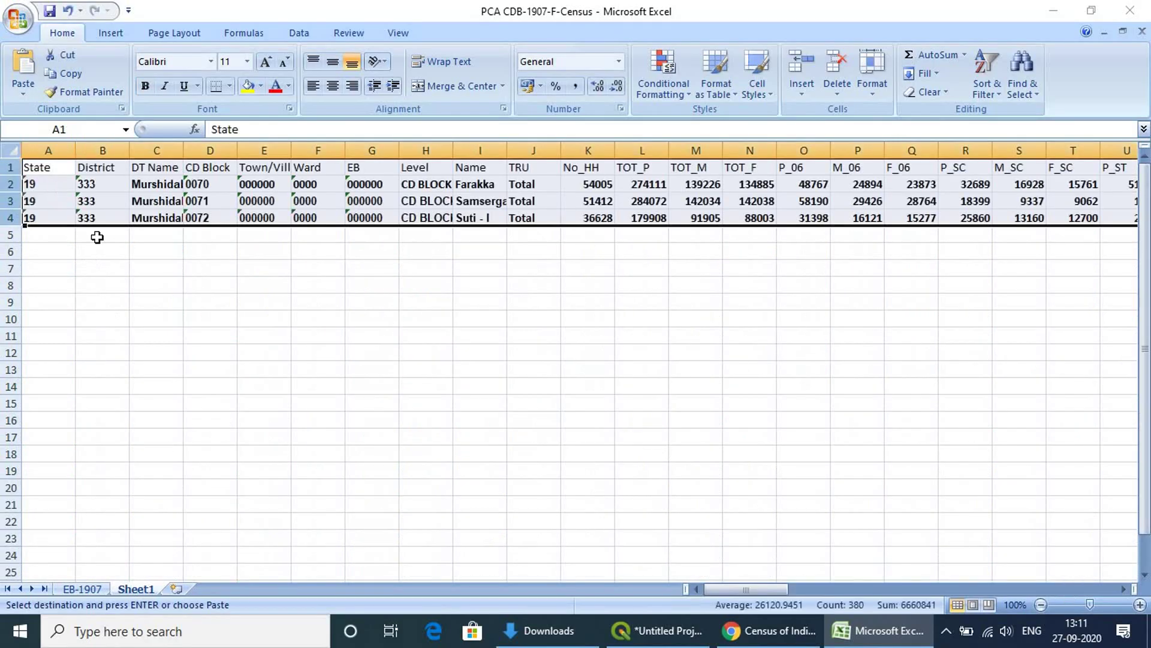
{"action": "left_click", "coordinate": [225, 355]}
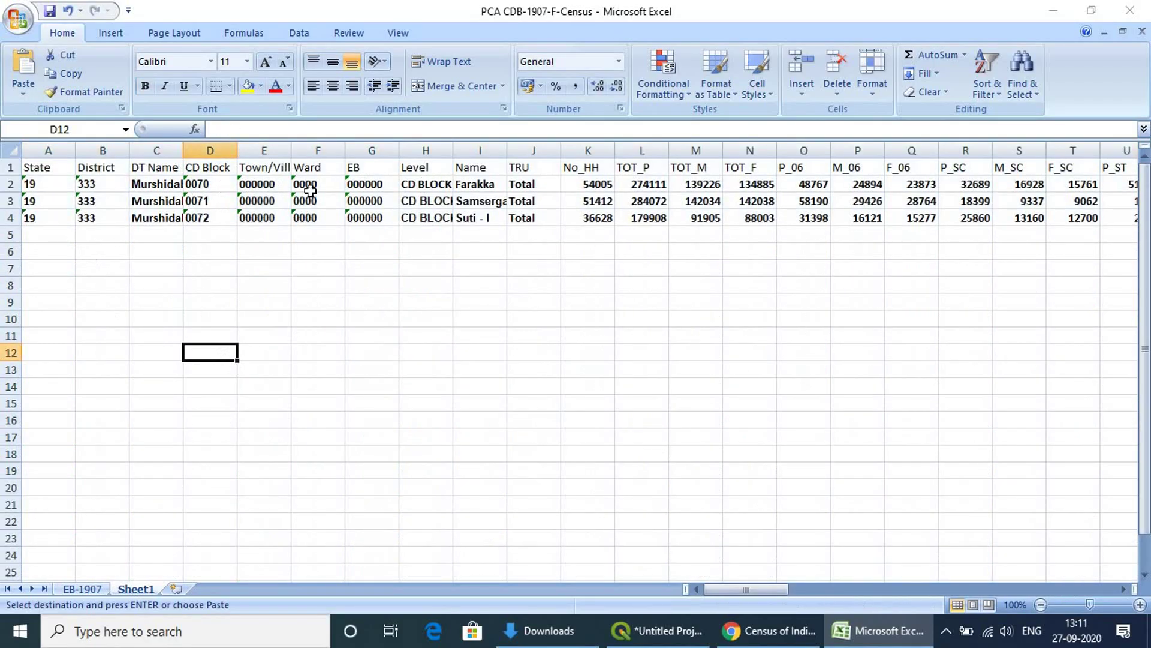
Clear the State through Level columns (A to H) of the pasted block rows.
{"action": "left_click", "coordinate": [39, 168]}
{"action": "left_click_drag", "start_coordinate": [39, 167], "coordinate": [426, 231]}
{"action": "key", "text": "Delete"}
{"action": "left_click", "coordinate": [489, 288]}
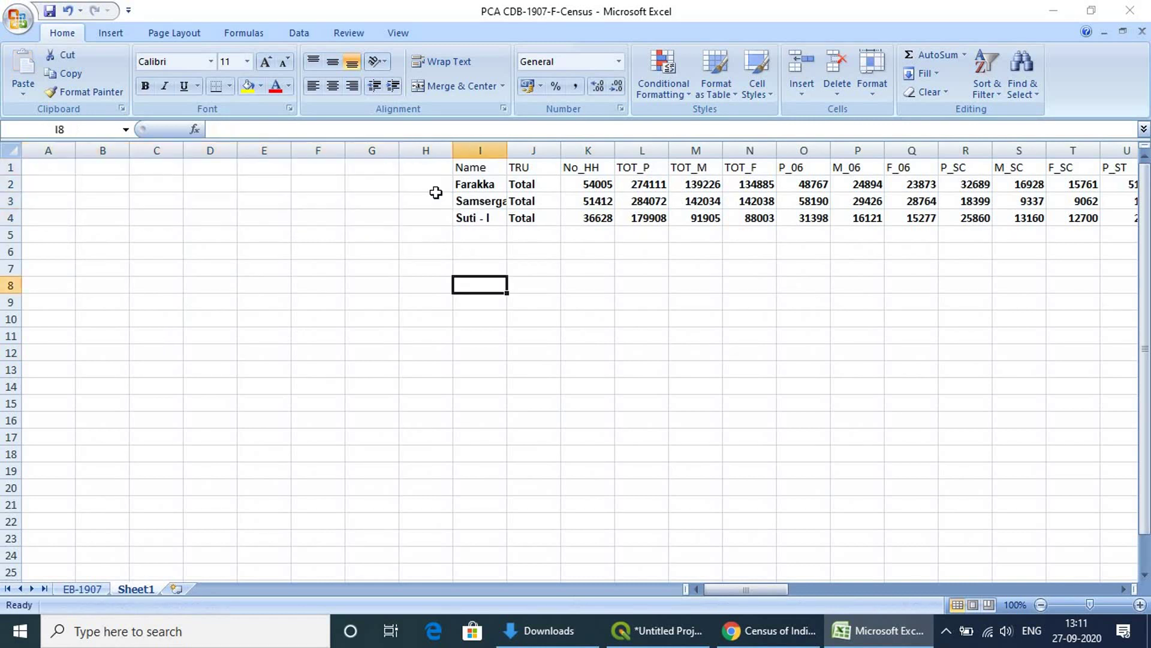
Autofit the Name column's width and clear the TRU column of the pasted rows.
{"action": "double_click", "coordinate": [508, 151]}
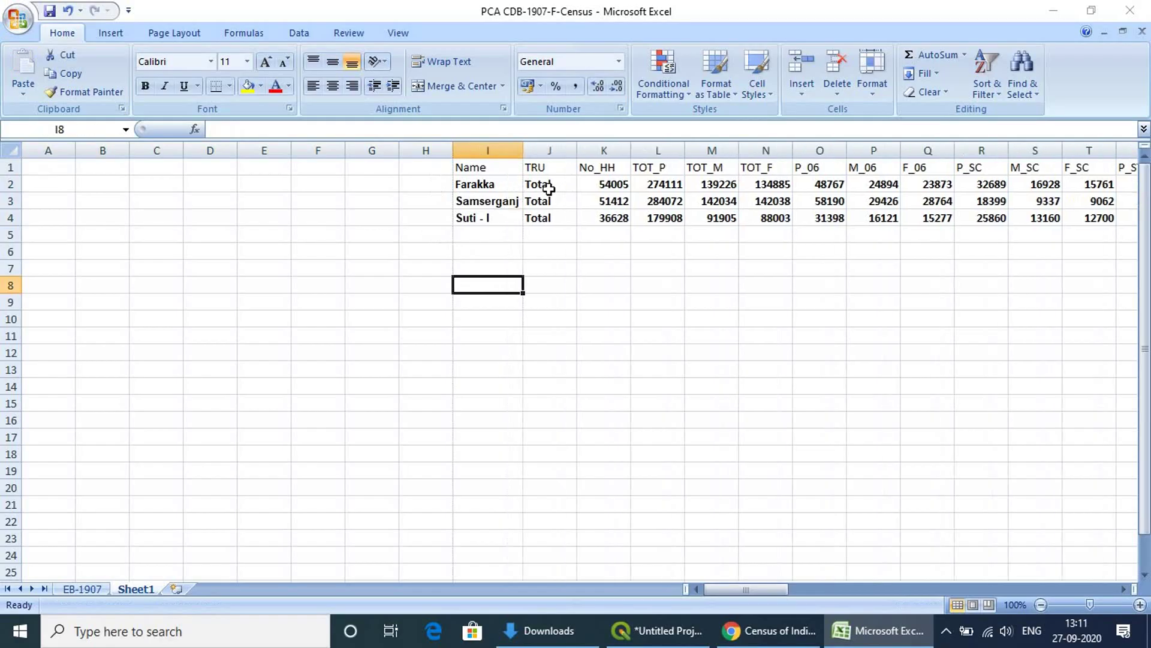
{"action": "left_click_drag", "start_coordinate": [541, 172], "coordinate": [542, 217]}
{"action": "key", "text": "Delete"}
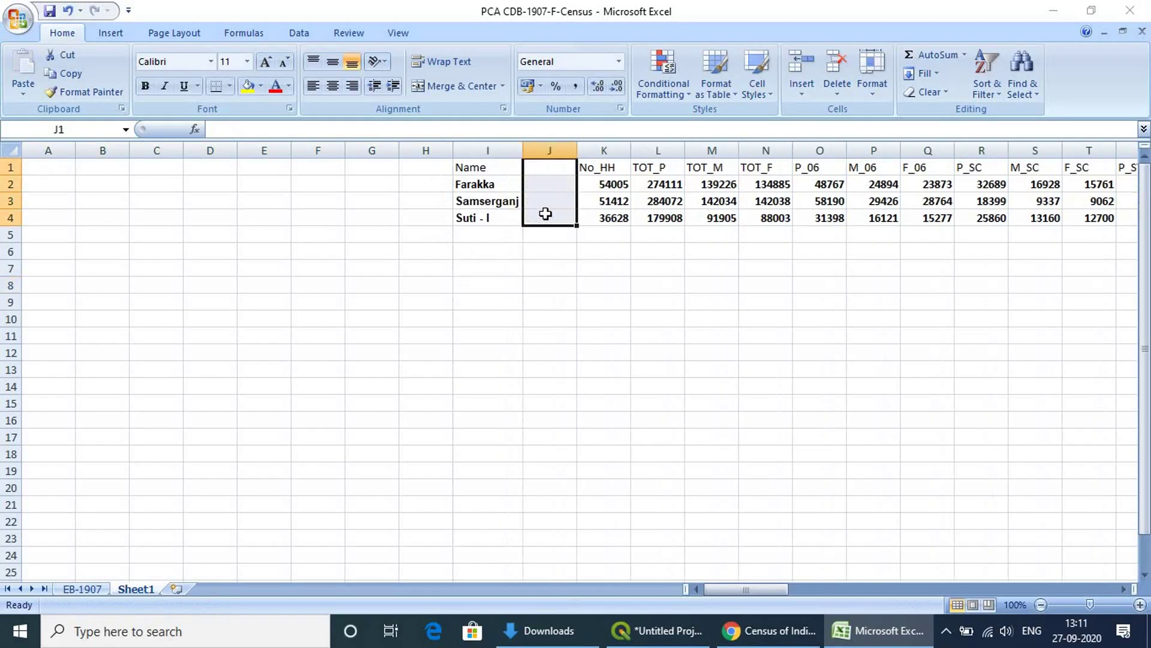
{"action": "left_click_drag", "start_coordinate": [755, 589], "coordinate": [750, 542]}
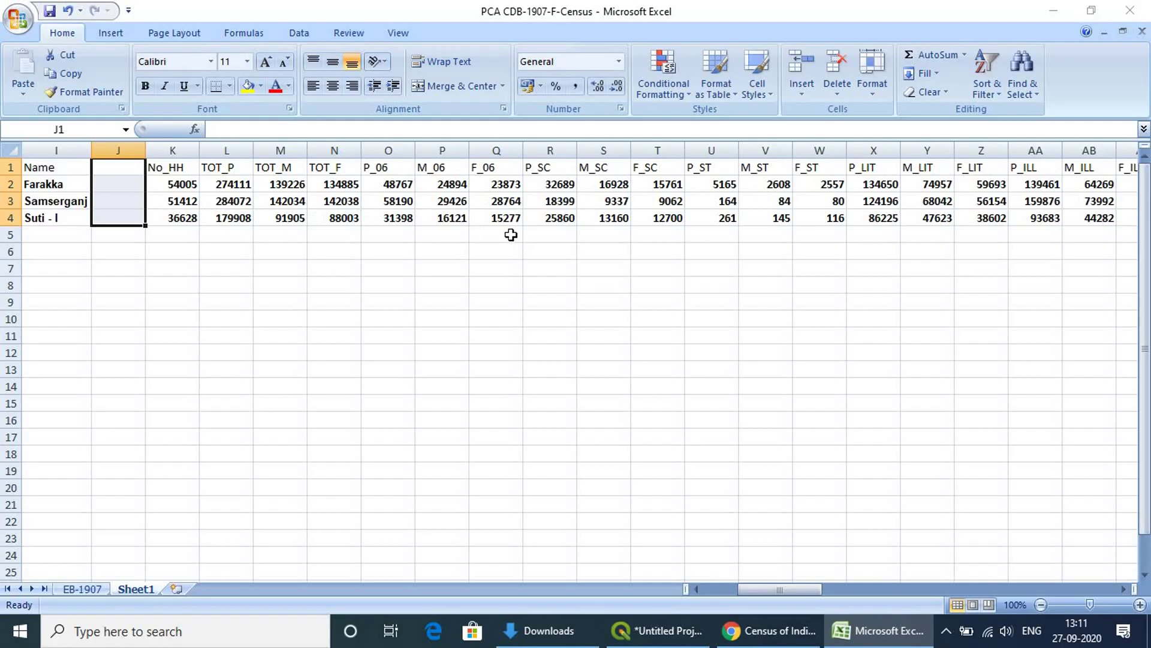
Close the PCA CDB-1907-F-Census workbook without saving and close the Downloads folder window.
{"action": "left_click", "coordinate": [1110, 19]}
{"action": "left_click", "coordinate": [578, 356]}
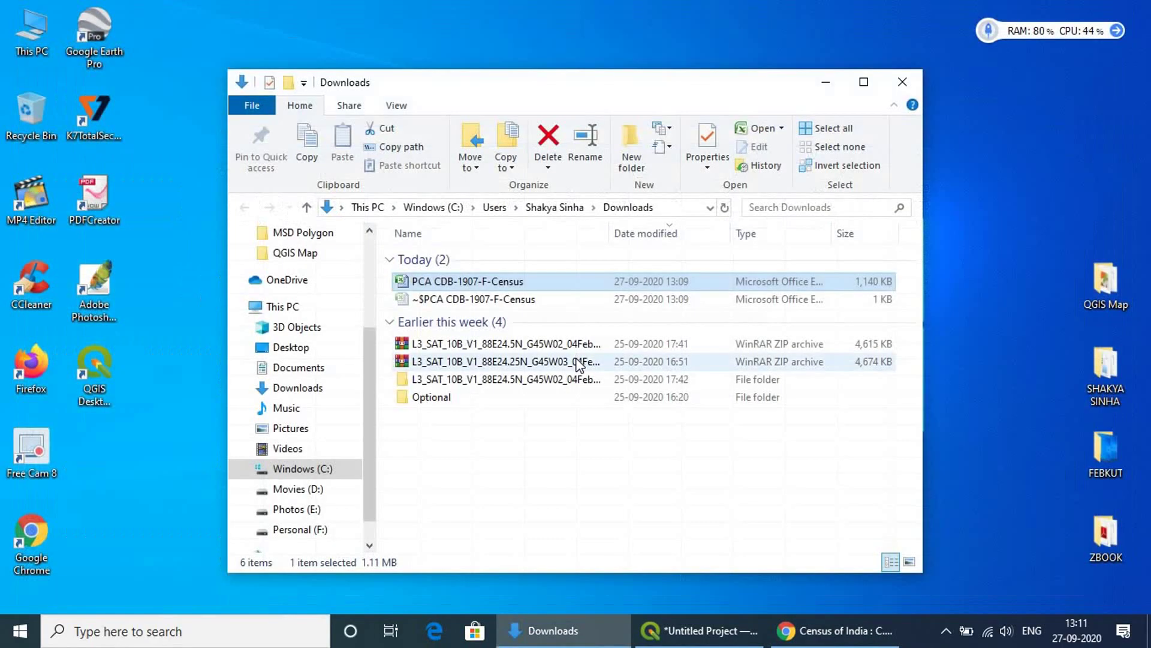
{"action": "left_click", "coordinate": [904, 84]}
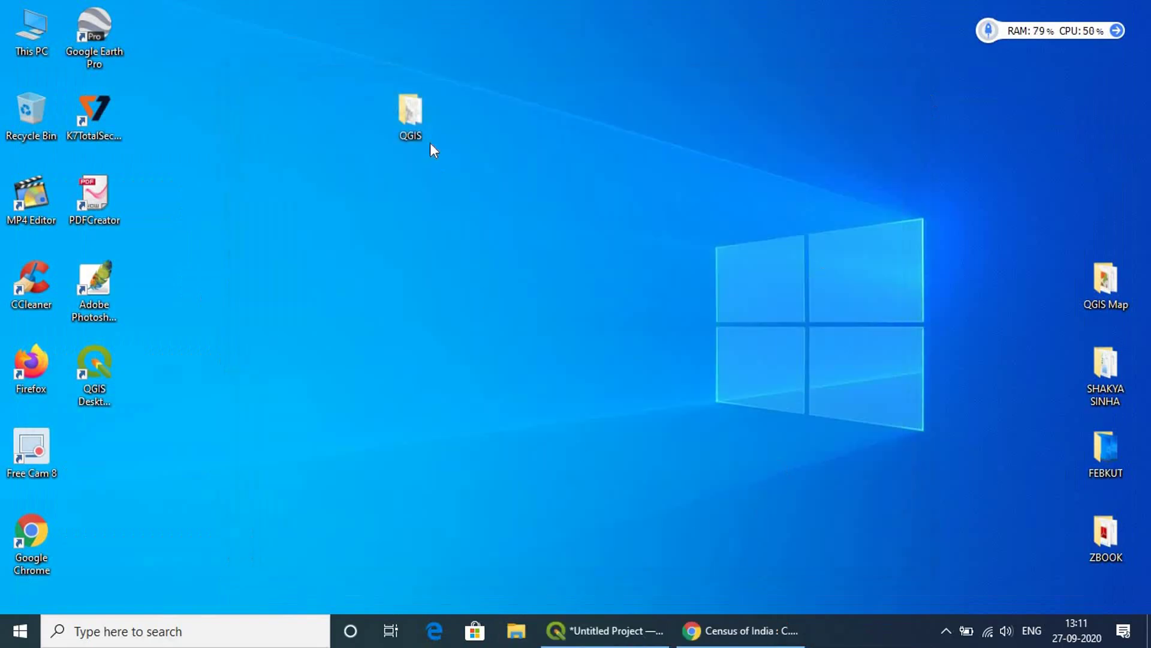
Open the Murshidabad 2011 workbook from the Data folder inside the desktop's QGIS folder and maximize its window.
{"action": "double_click", "coordinate": [411, 115]}
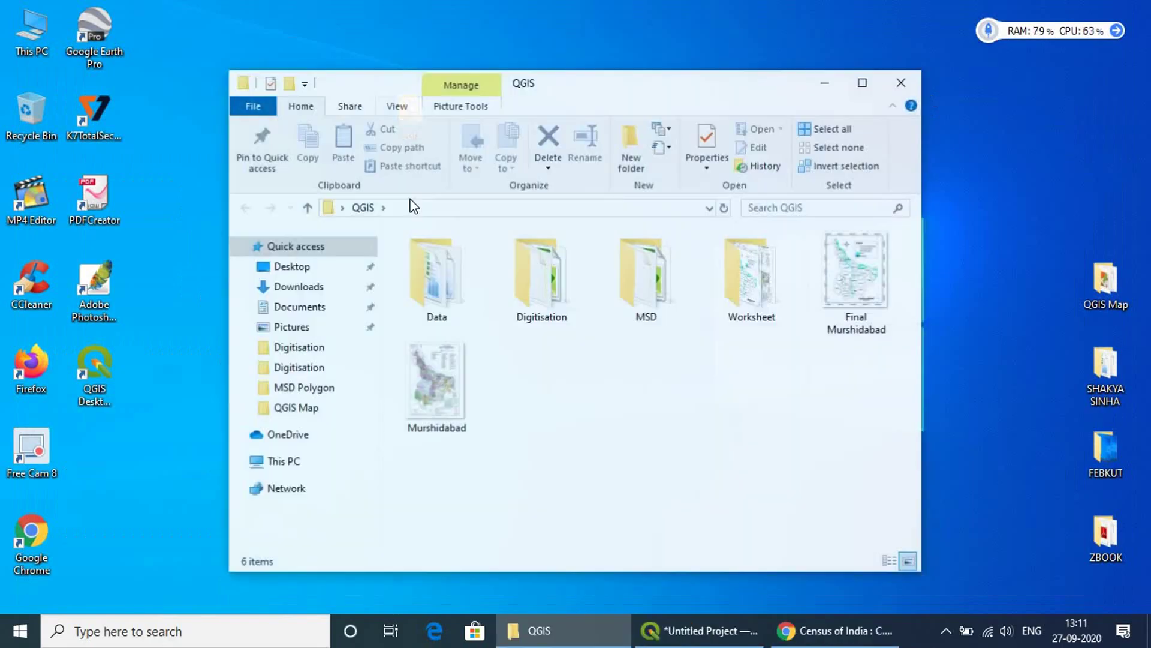
{"action": "double_click", "coordinate": [433, 291]}
{"action": "double_click", "coordinate": [552, 296]}
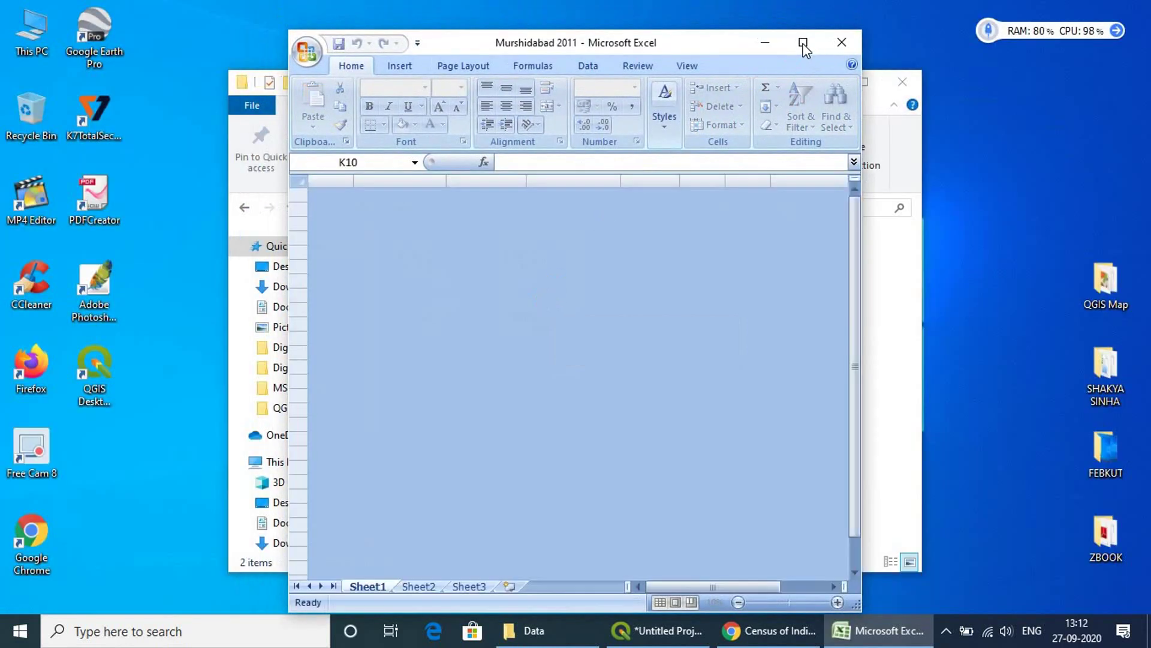
{"action": "left_click", "coordinate": [804, 42]}
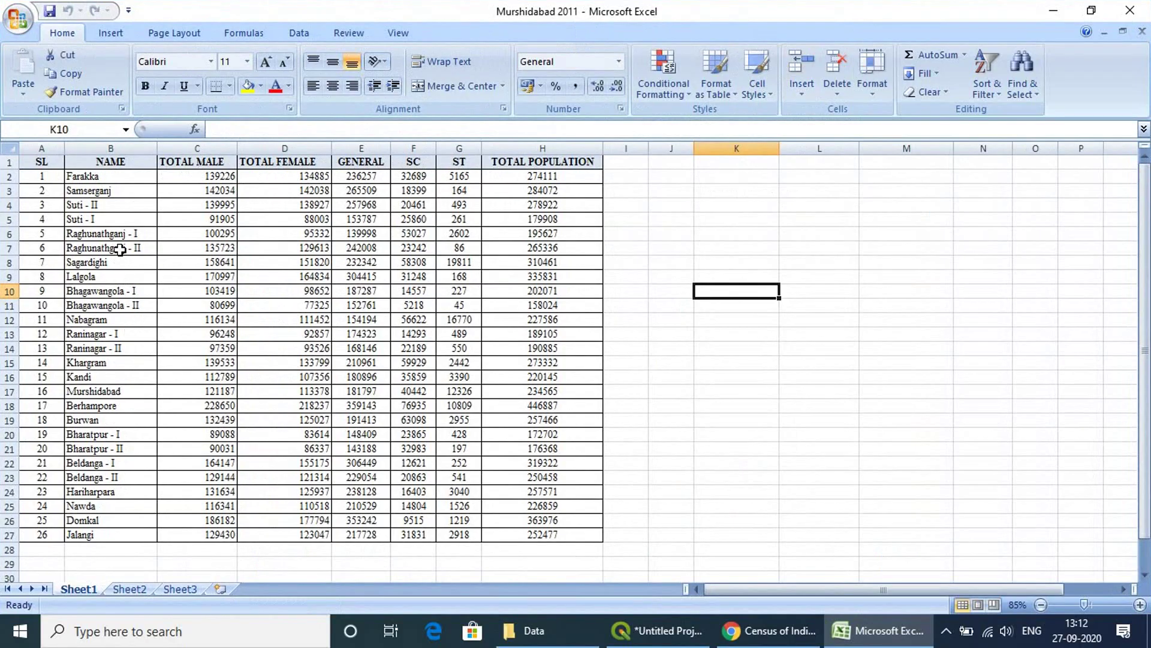
Check the QGIS block map against the Murshidabad 2011 table, then minimize Excel to return to QGIS.
{"action": "left_click", "coordinate": [657, 630]}
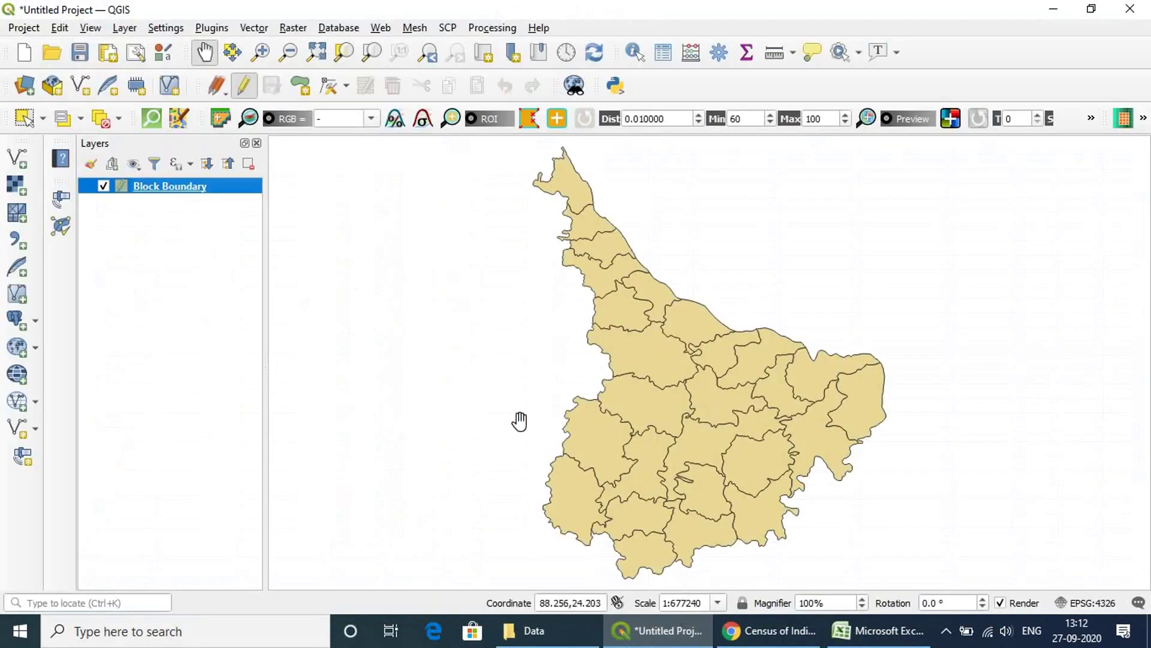
{"action": "left_click", "coordinate": [862, 627]}
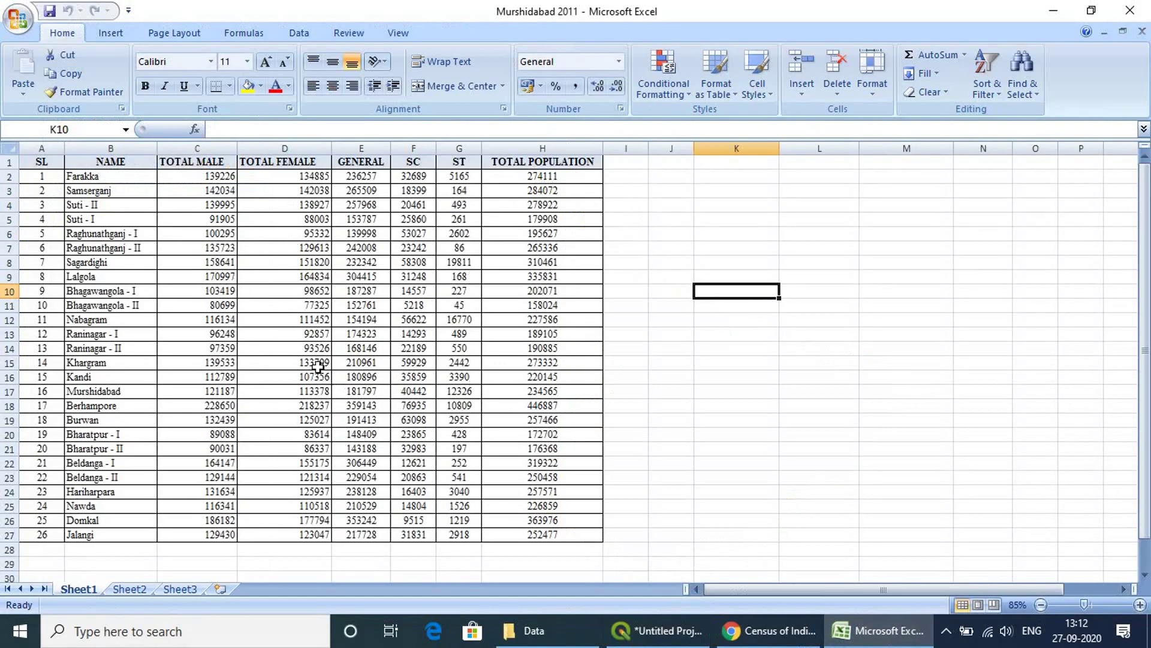
{"action": "left_click", "coordinate": [1058, 11]}
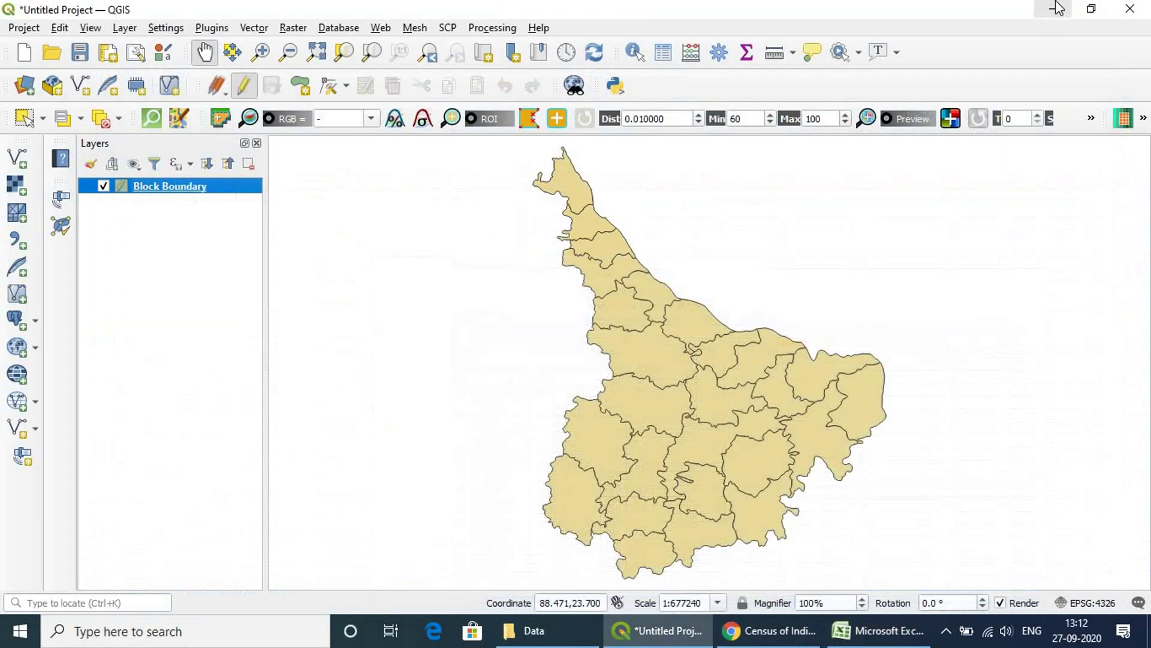
Check the file type of the Murshidabad 2011 workbook in the Data folder through its properties, then minimize the folder window.
{"action": "left_click", "coordinate": [1029, 11]}
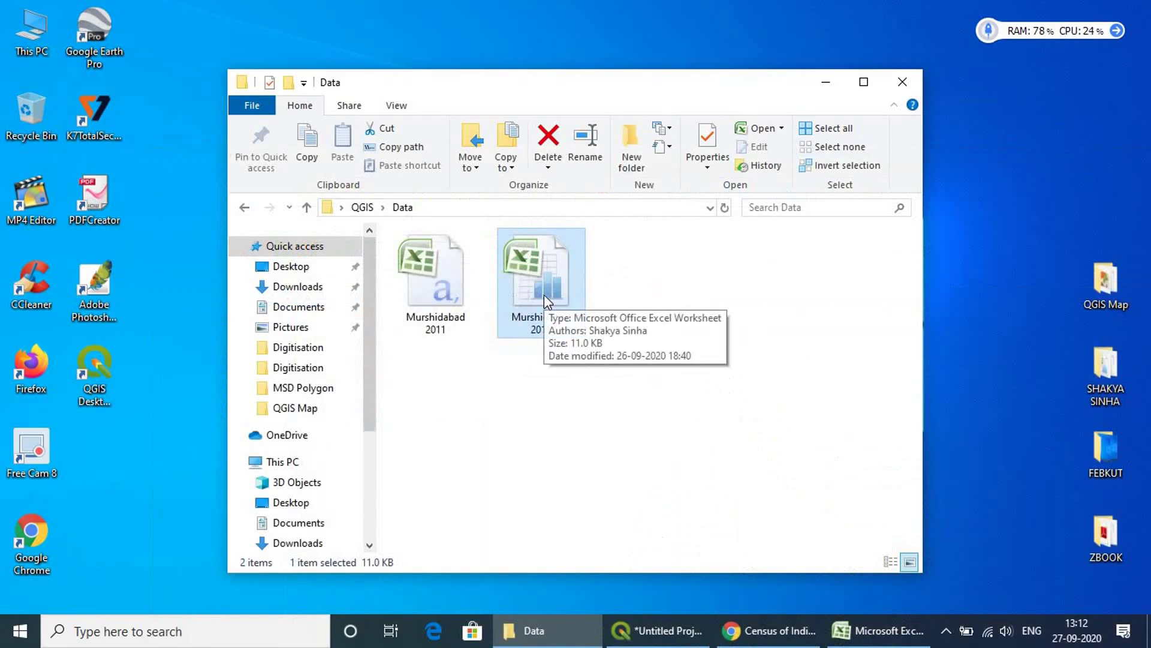
{"action": "double_click", "coordinate": [545, 294]}
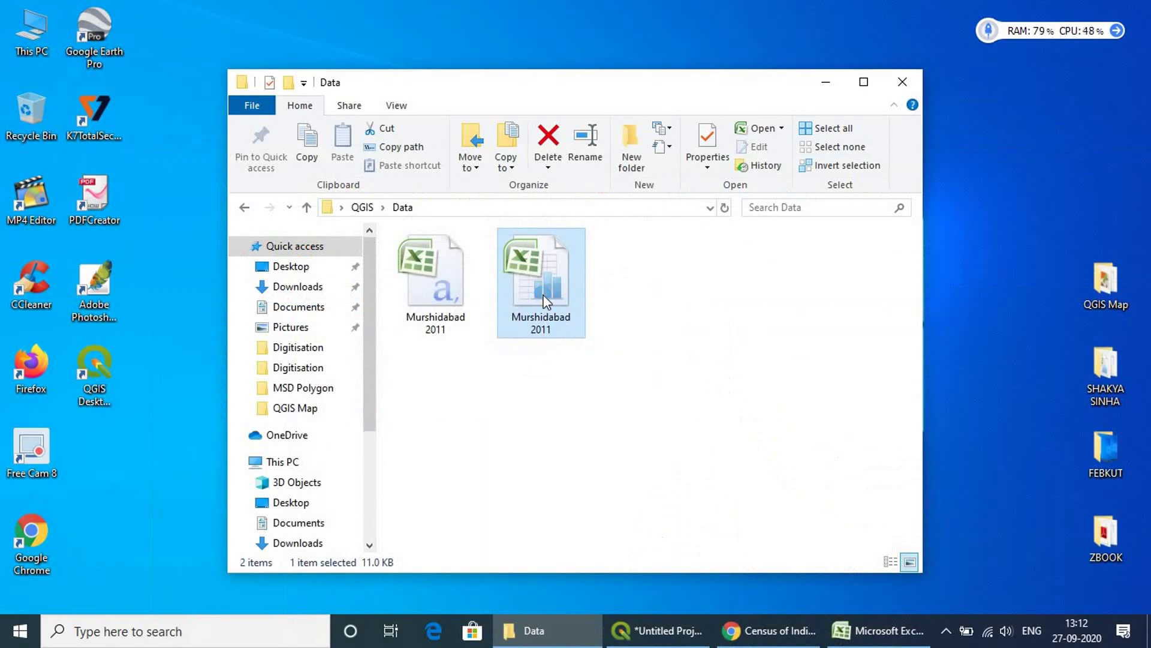
{"action": "right_click", "coordinate": [542, 294]}
{"action": "left_click", "coordinate": [588, 601]}
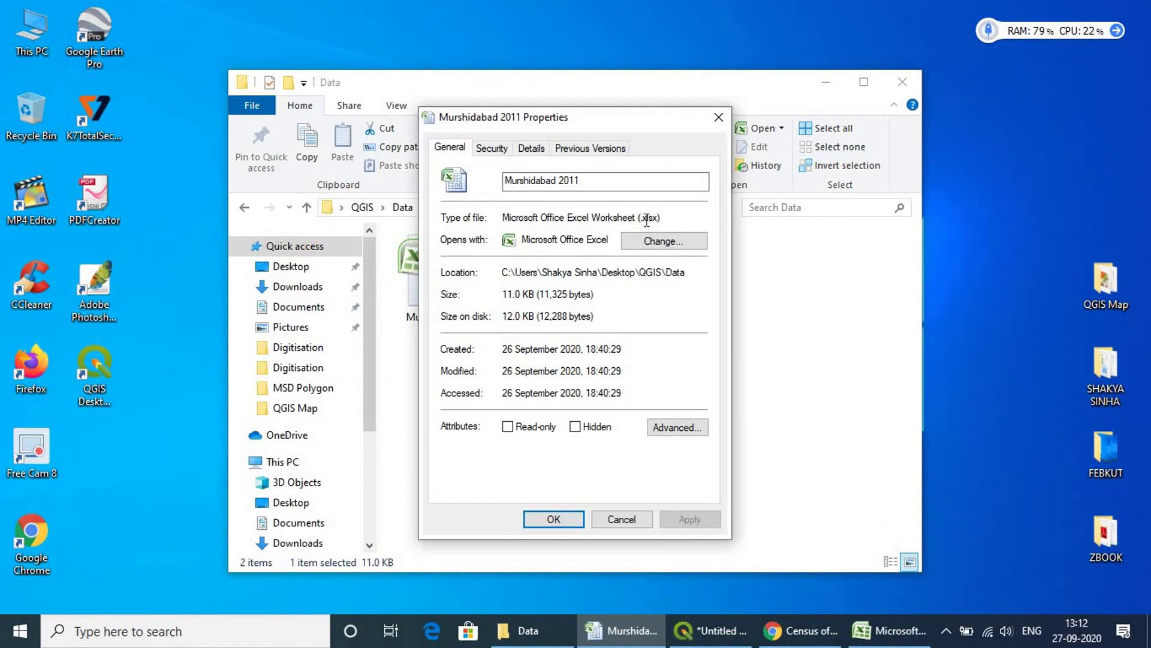
{"action": "left_click", "coordinate": [718, 117]}
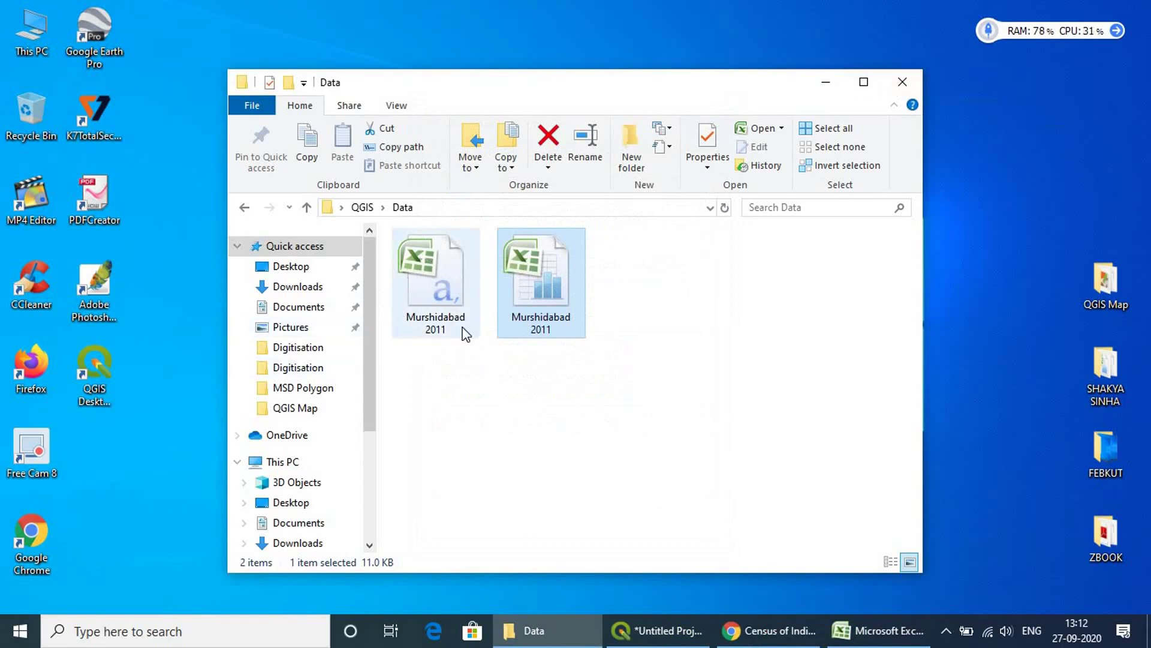
{"action": "mouse_move", "coordinate": [440, 297]}
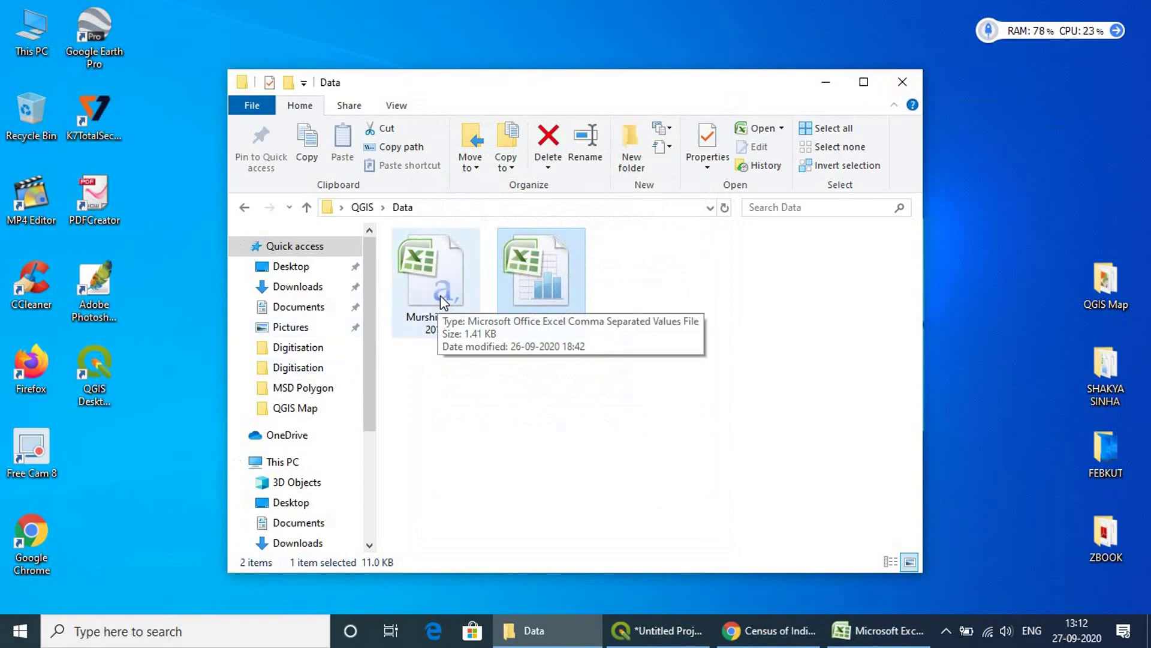
{"action": "left_click", "coordinate": [825, 82]}
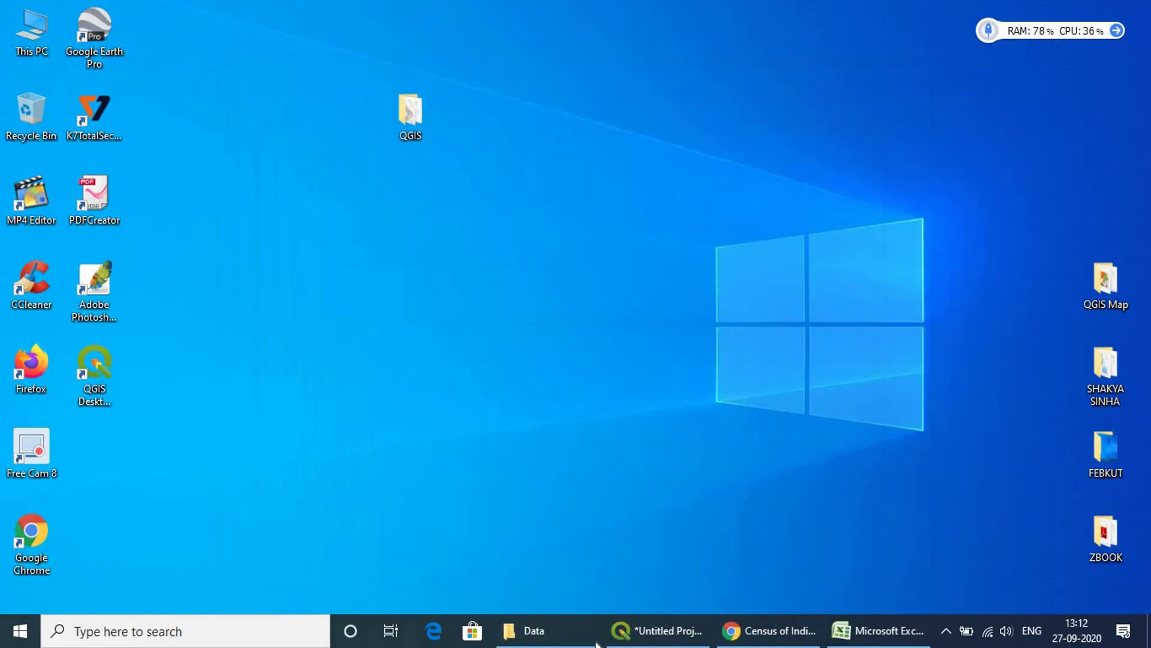
Switch to the Murshidabad 2011 workbook in Excel with QGIS minimized.
{"action": "left_click", "coordinate": [672, 633]}
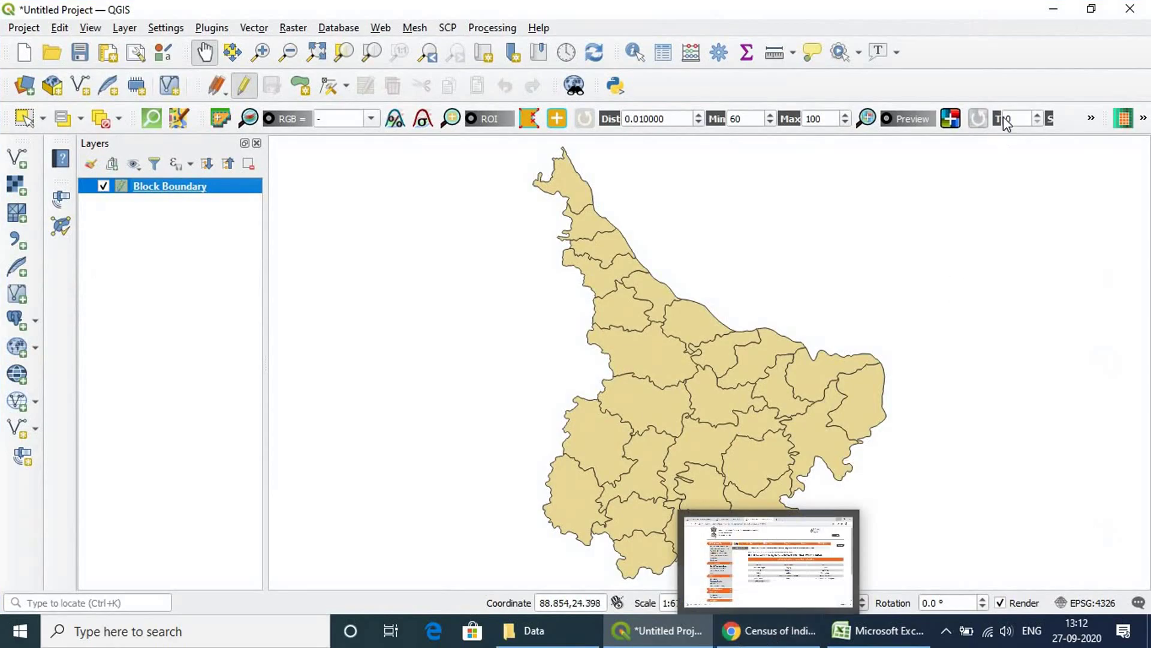
{"action": "left_click", "coordinate": [1054, 9]}
{"action": "left_click", "coordinate": [891, 617]}
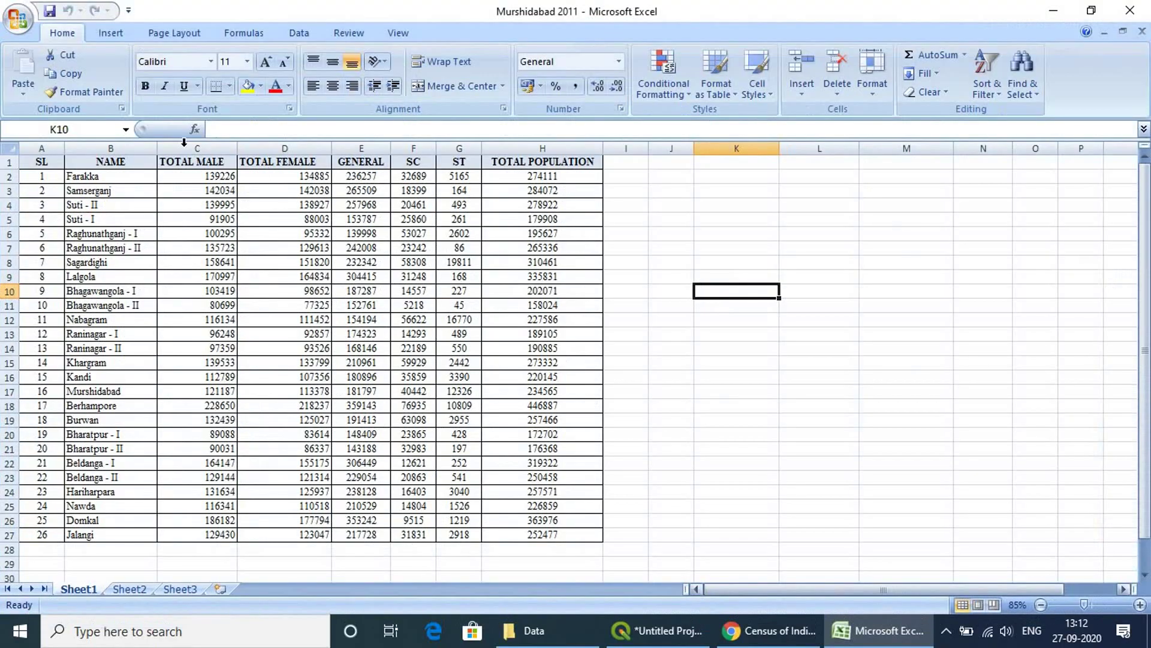
Try to save Murshidabad 2011 in CSV (Comma delimited) format in the Data folder inside the desktop's QGIS folder.
{"action": "left_click", "coordinate": [18, 18]}
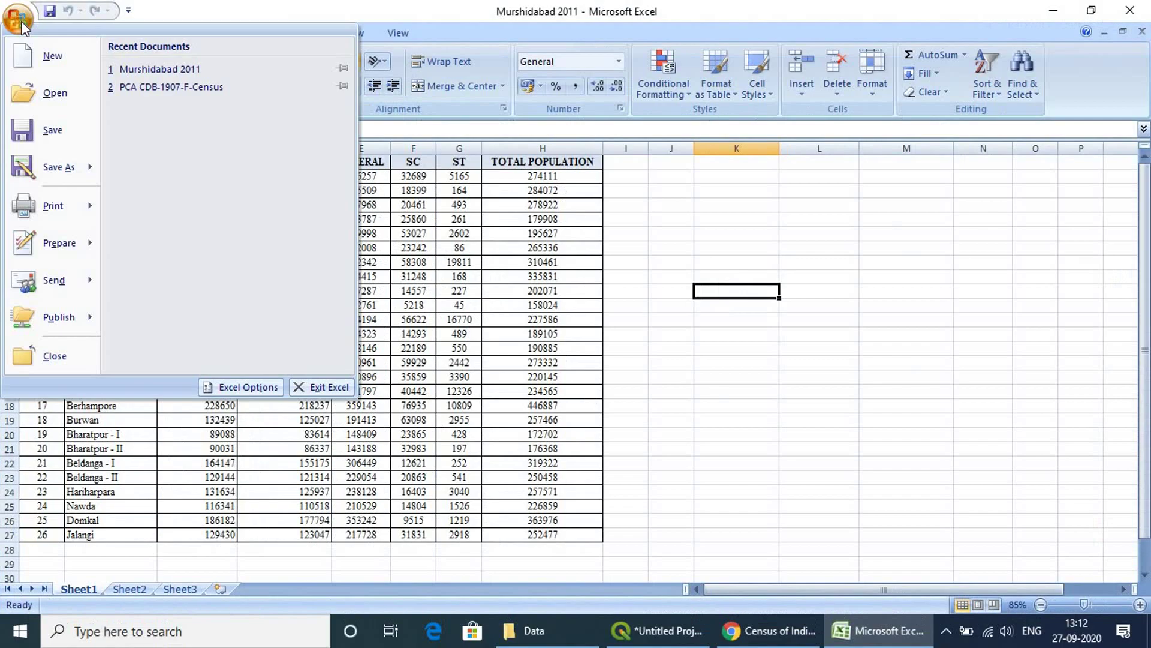
{"action": "left_click", "coordinate": [51, 178]}
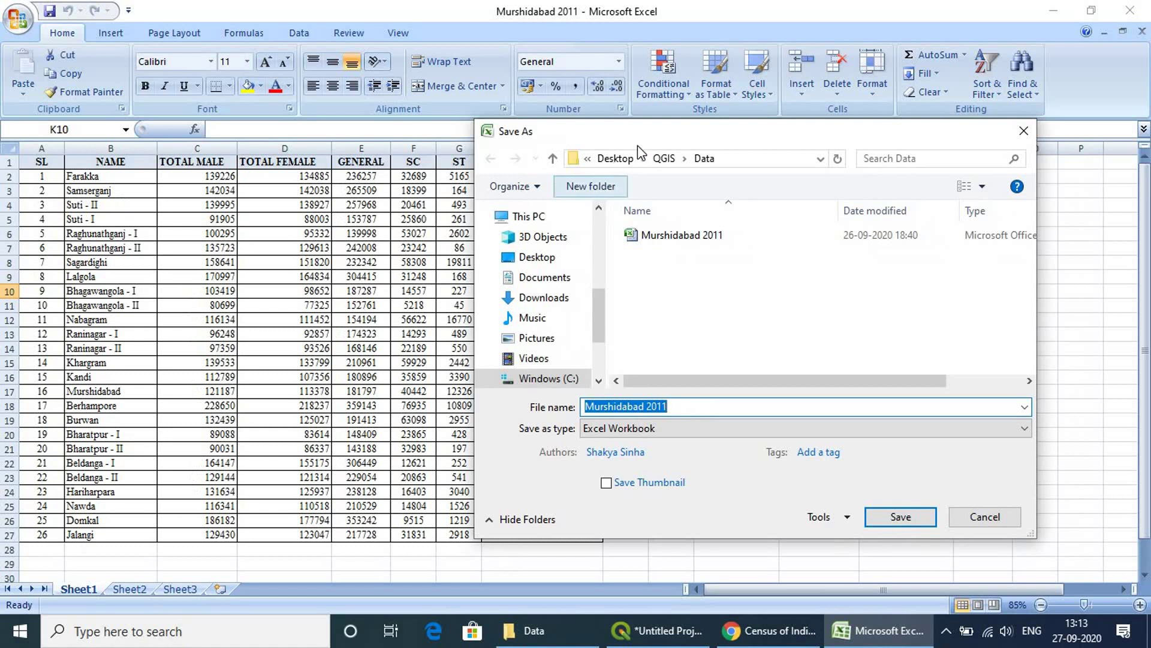
{"action": "left_click_drag", "start_coordinate": [639, 136], "coordinate": [397, 123]}
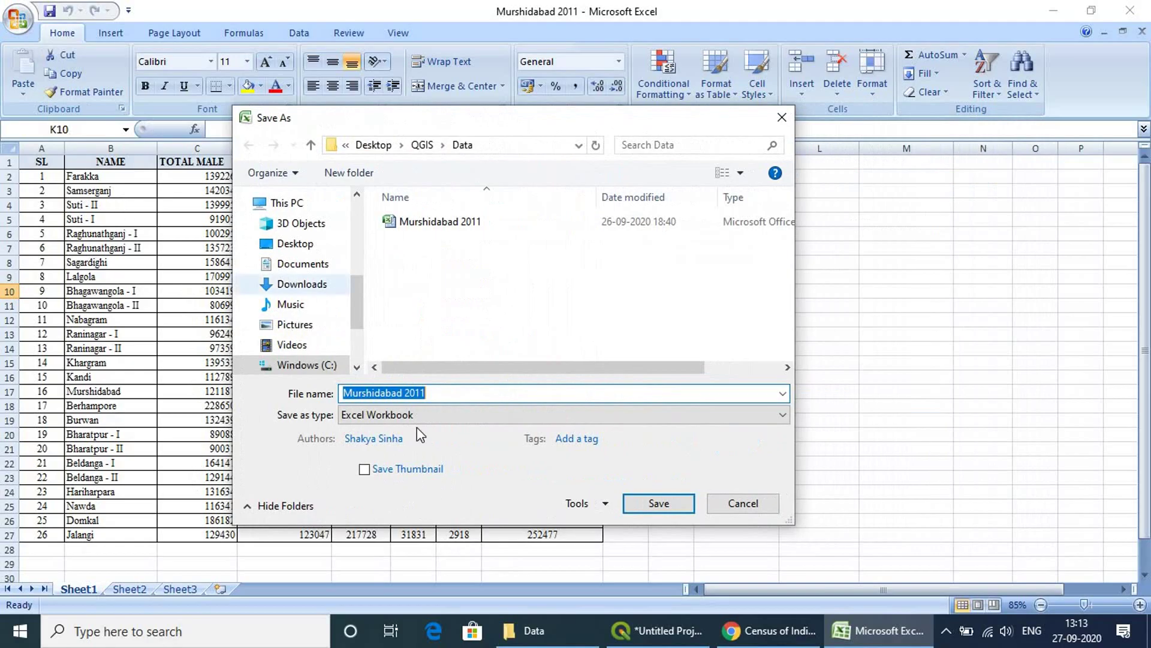
{"action": "left_click", "coordinate": [423, 147]}
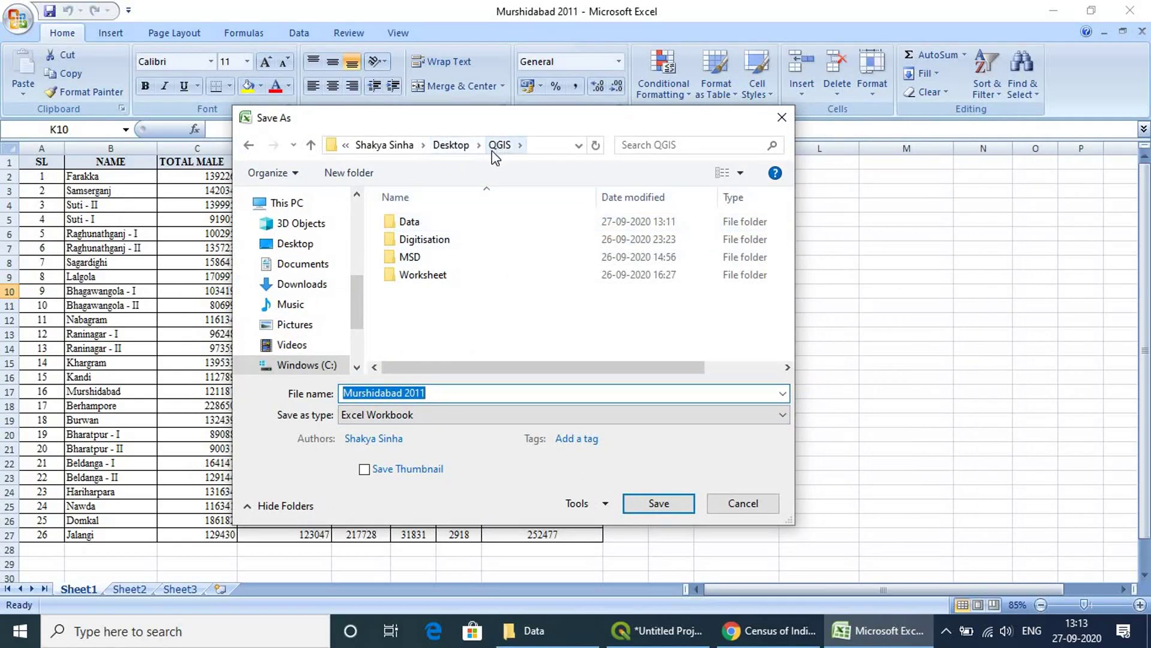
{"action": "double_click", "coordinate": [434, 221]}
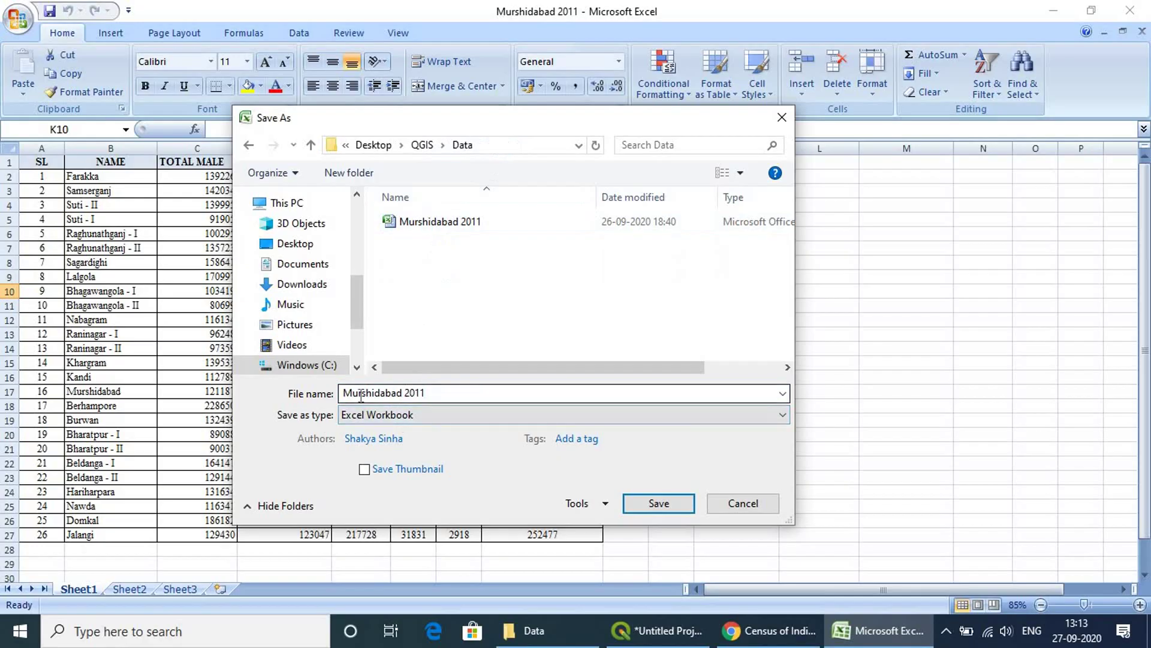
{"action": "left_click", "coordinate": [398, 416]}
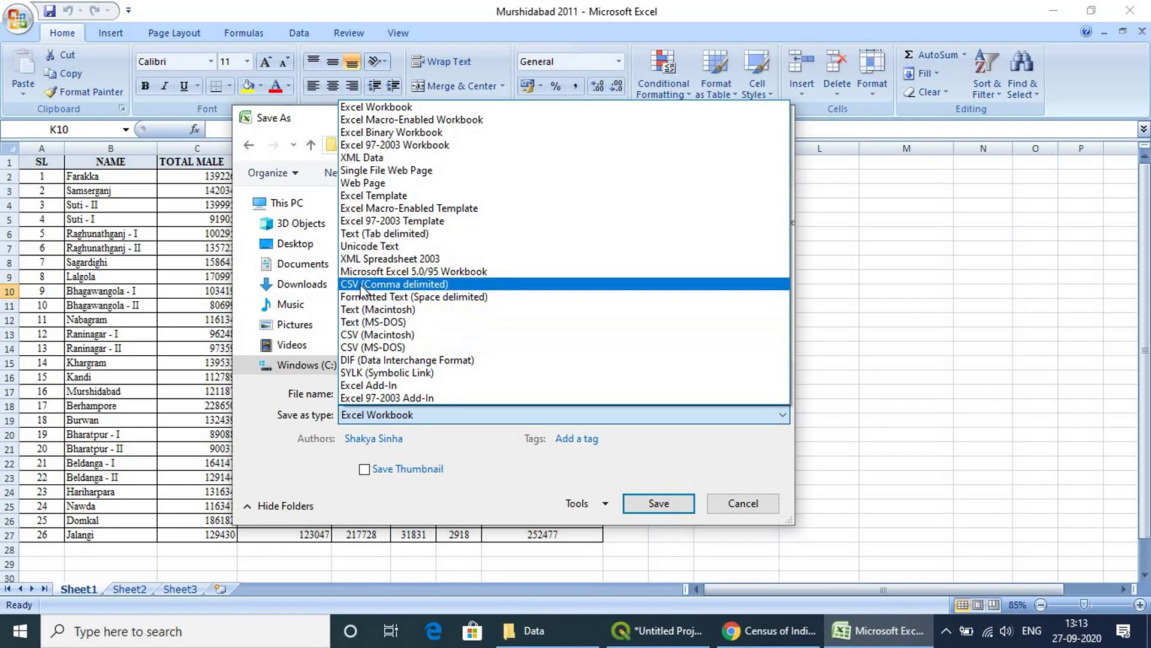
{"action": "left_click", "coordinate": [472, 284]}
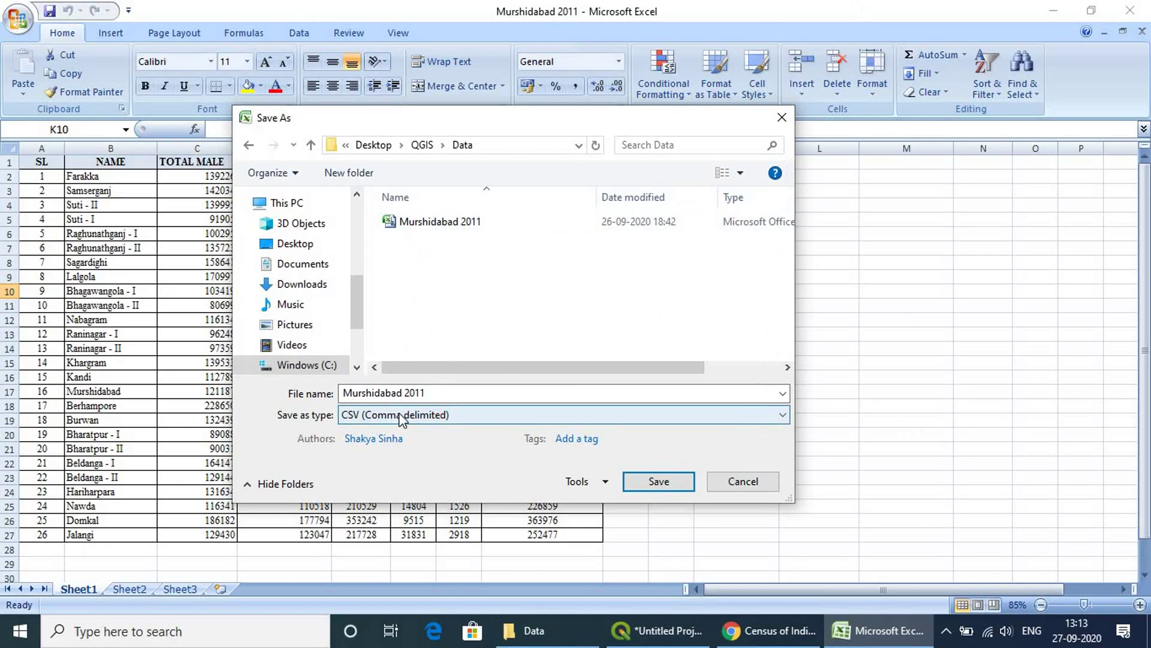
{"action": "left_click", "coordinate": [673, 489]}
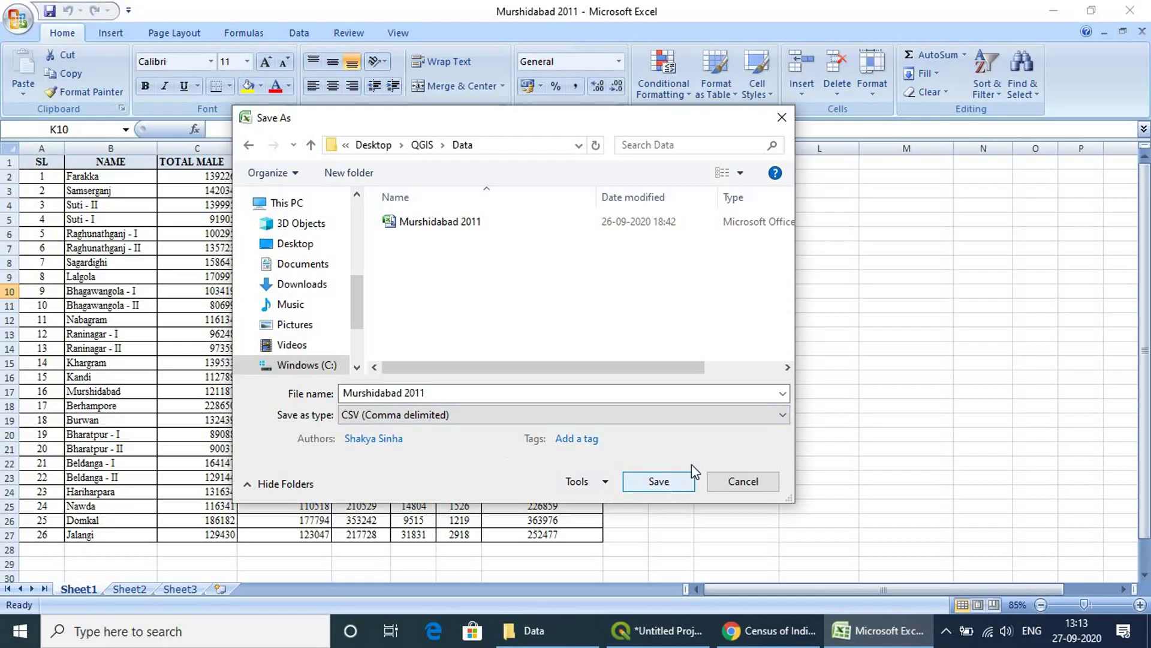
{"action": "left_click", "coordinate": [781, 118]}
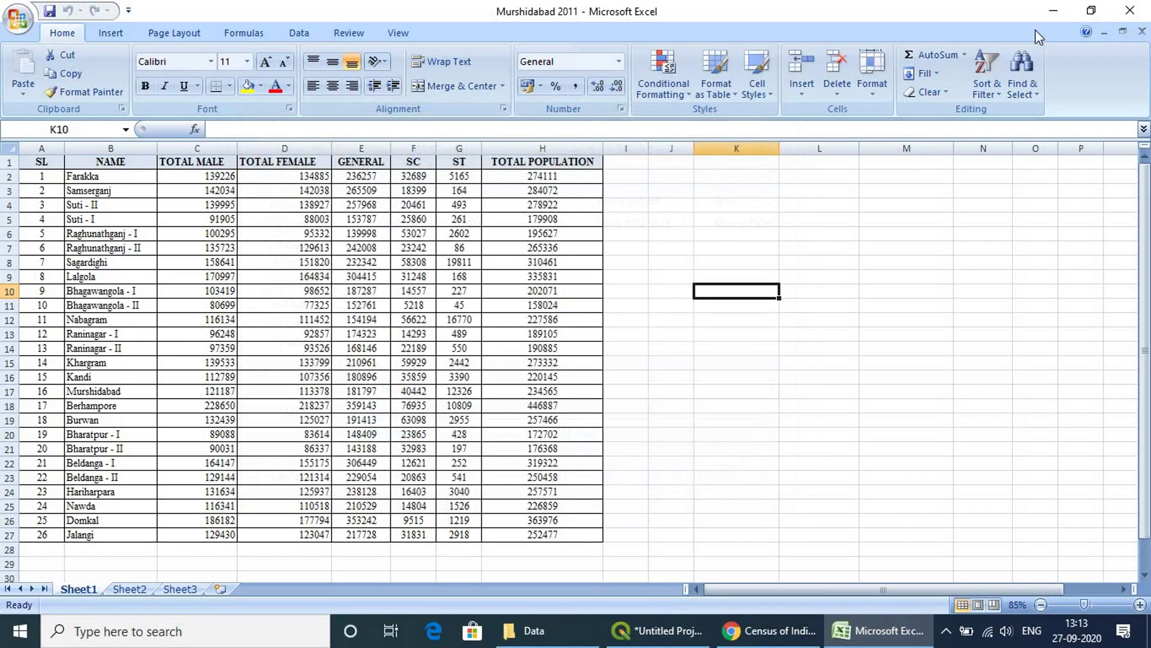
Close the workbook, then open the CSV version of Murshidabad 2011 from the Data folder, examine its table and close it.
{"action": "left_click", "coordinate": [1130, 10]}
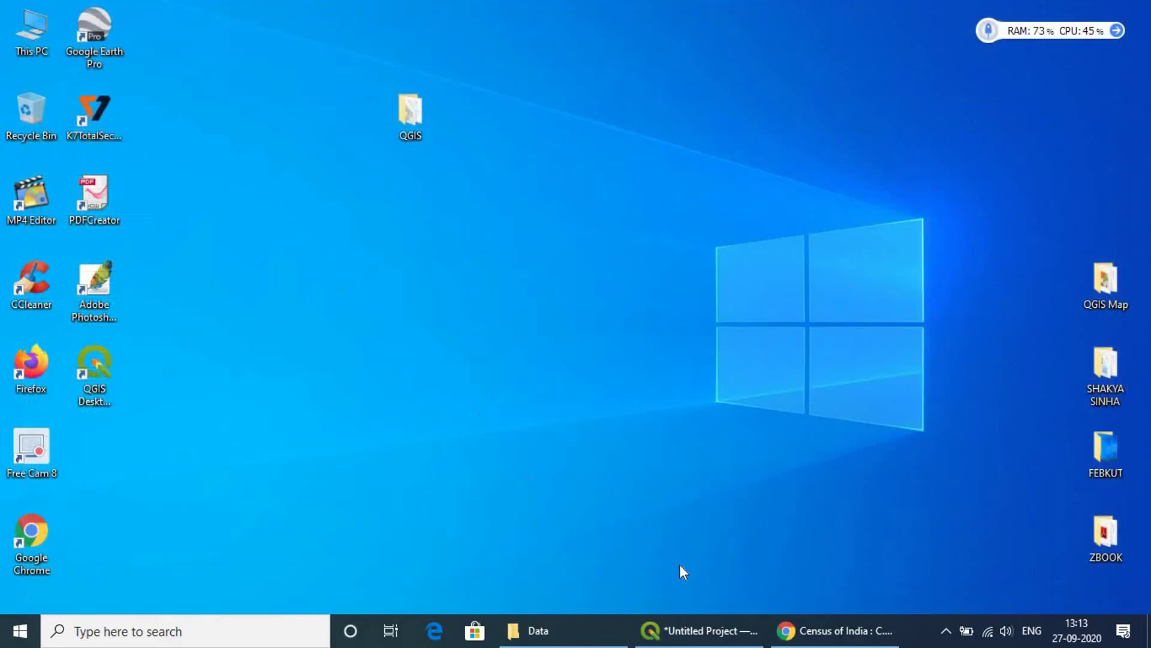
{"action": "left_click", "coordinate": [561, 635]}
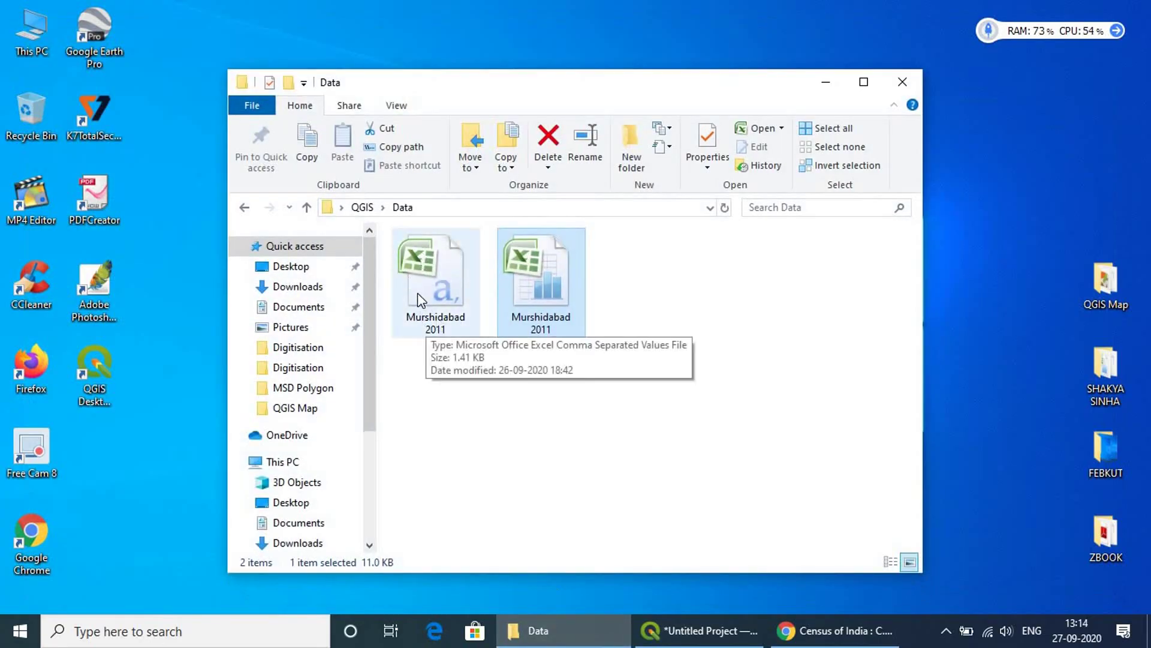
{"action": "double_click", "coordinate": [431, 283]}
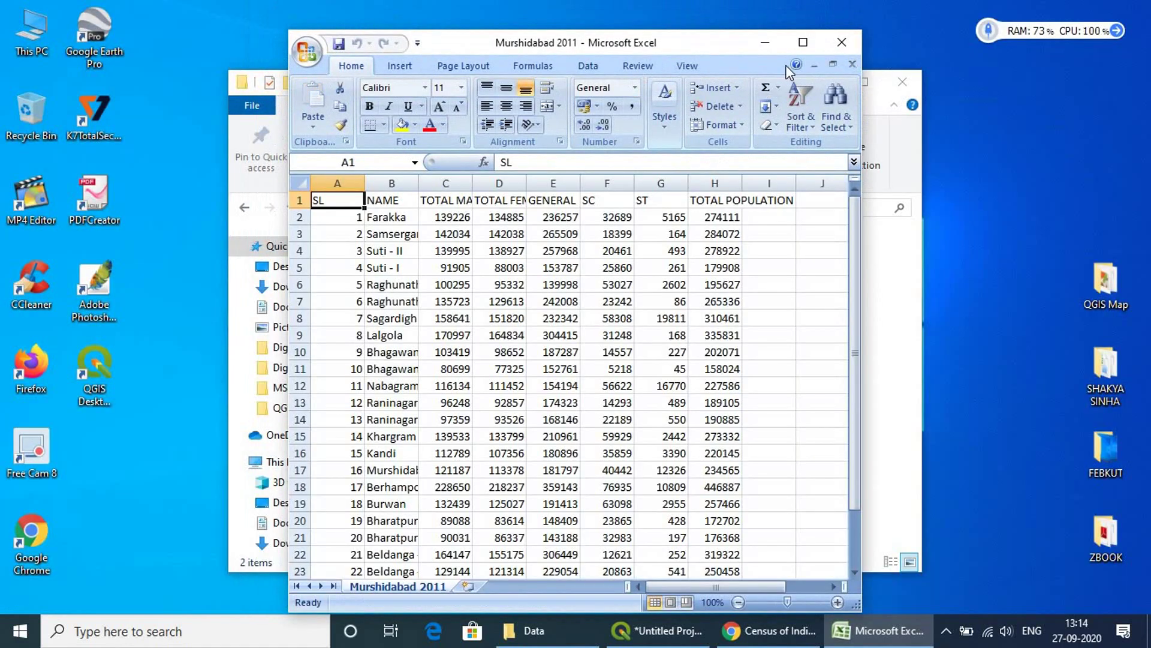
{"action": "left_click", "coordinate": [803, 42]}
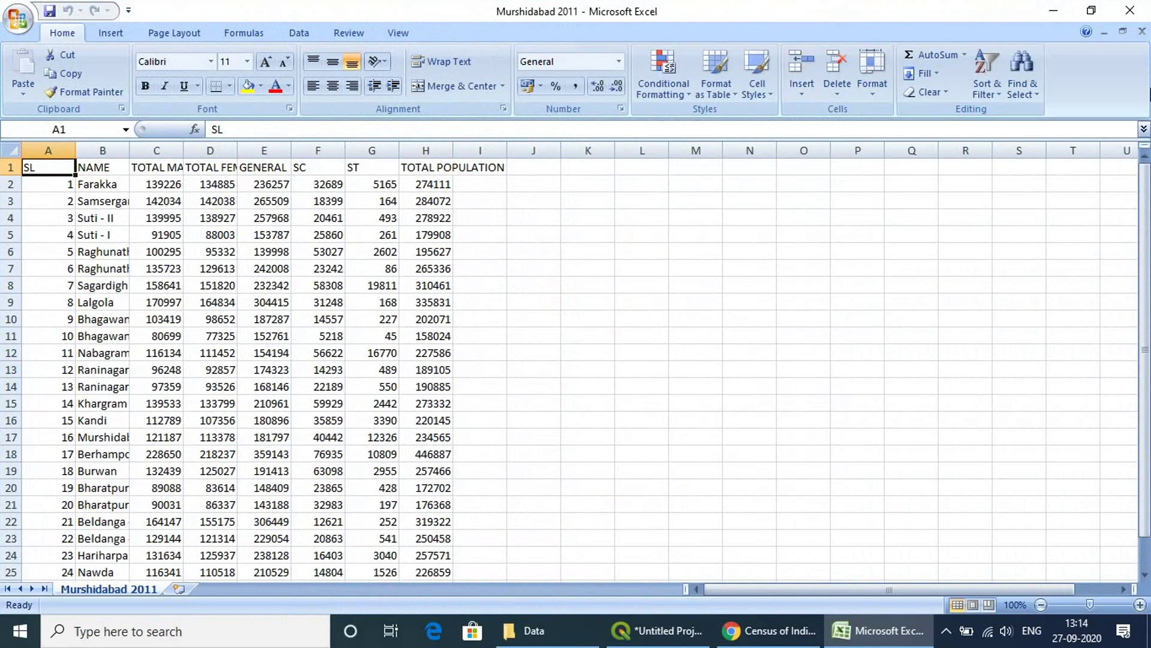
{"action": "left_click", "coordinate": [1130, 10]}
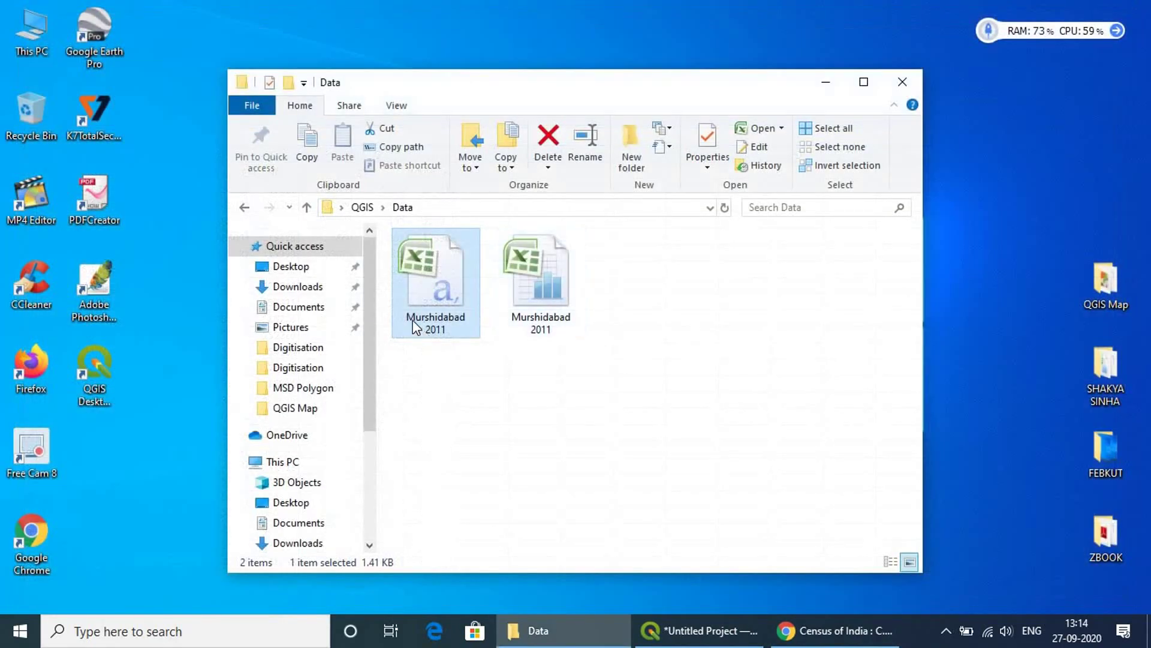
Switch to QGIS and start adding a delimited text layer.
{"action": "left_click", "coordinate": [719, 635]}
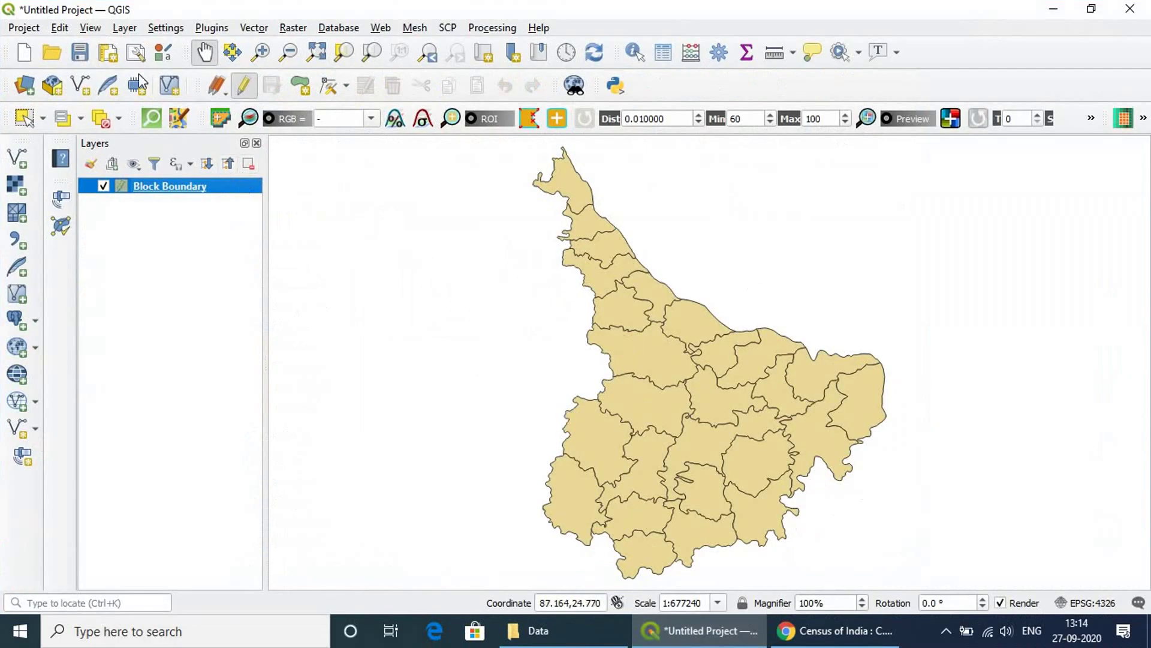
{"action": "left_click", "coordinate": [124, 28]}
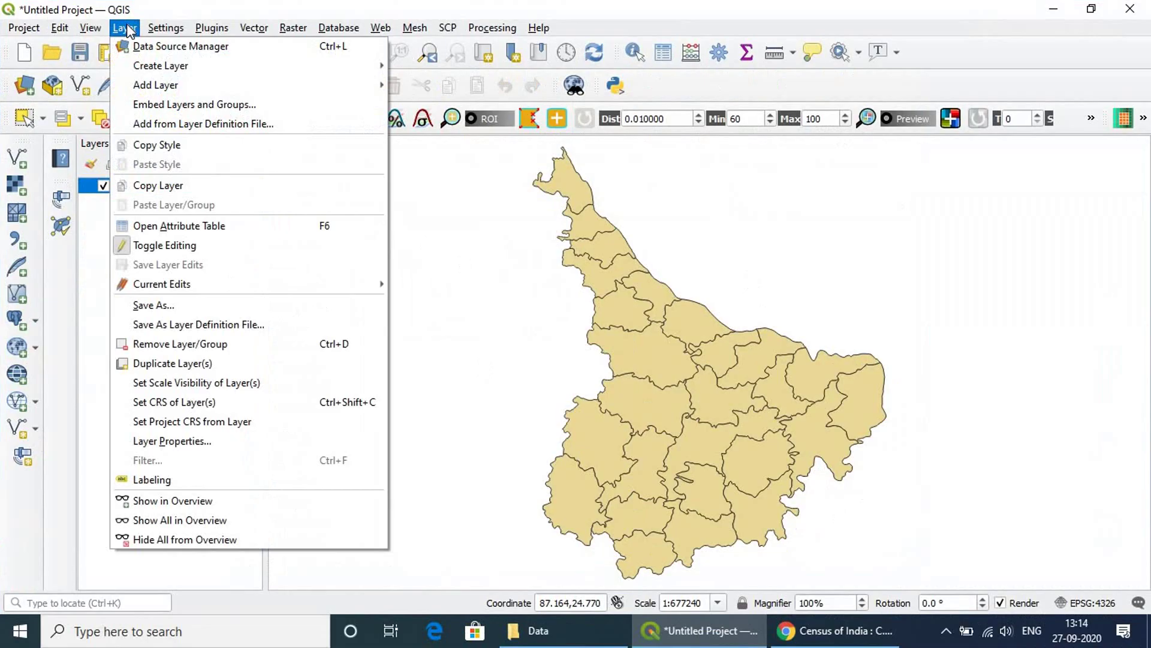
{"action": "mouse_move", "coordinate": [136, 84]}
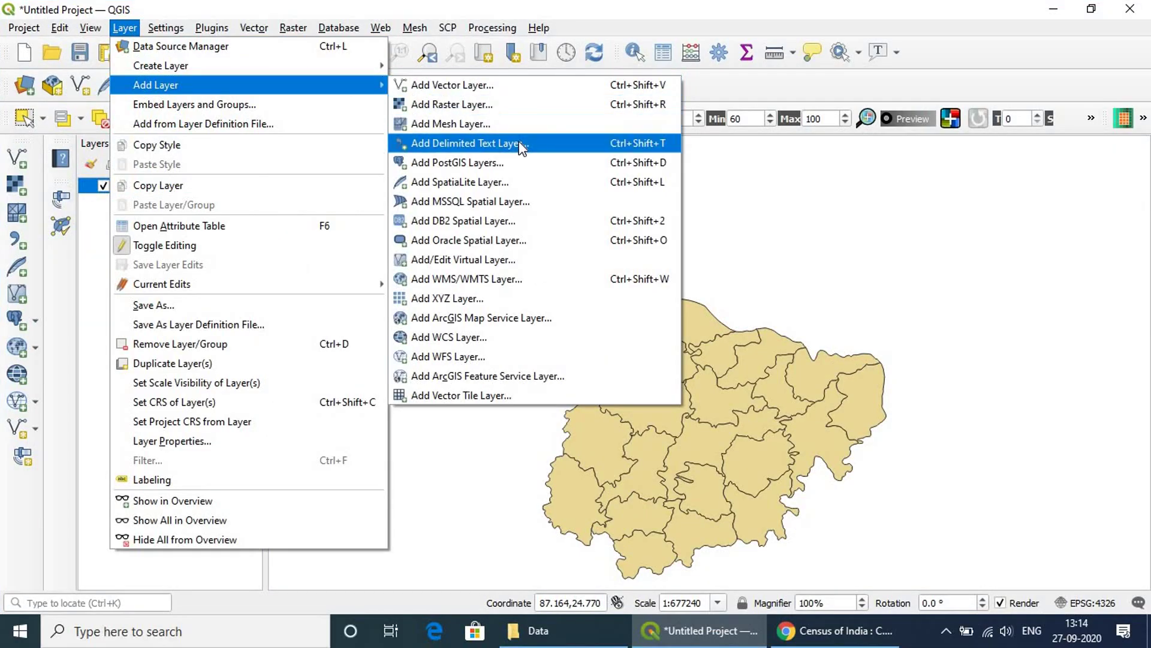
{"action": "left_click", "coordinate": [579, 152]}
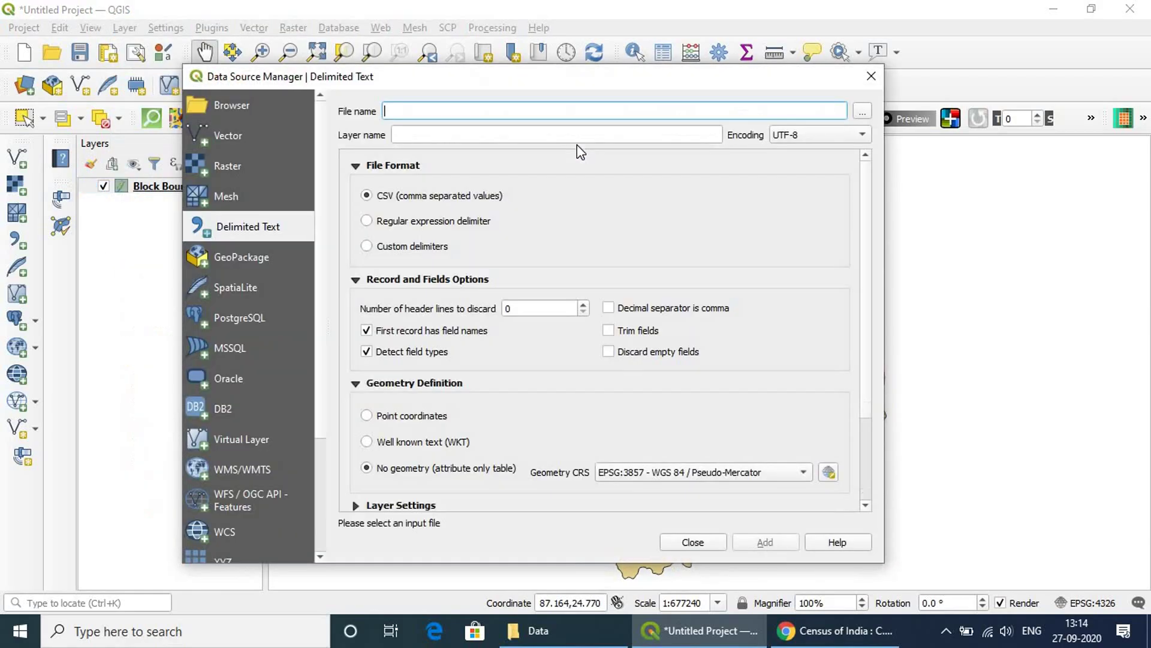
{"action": "left_click_drag", "start_coordinate": [530, 86], "coordinate": [591, 74]}
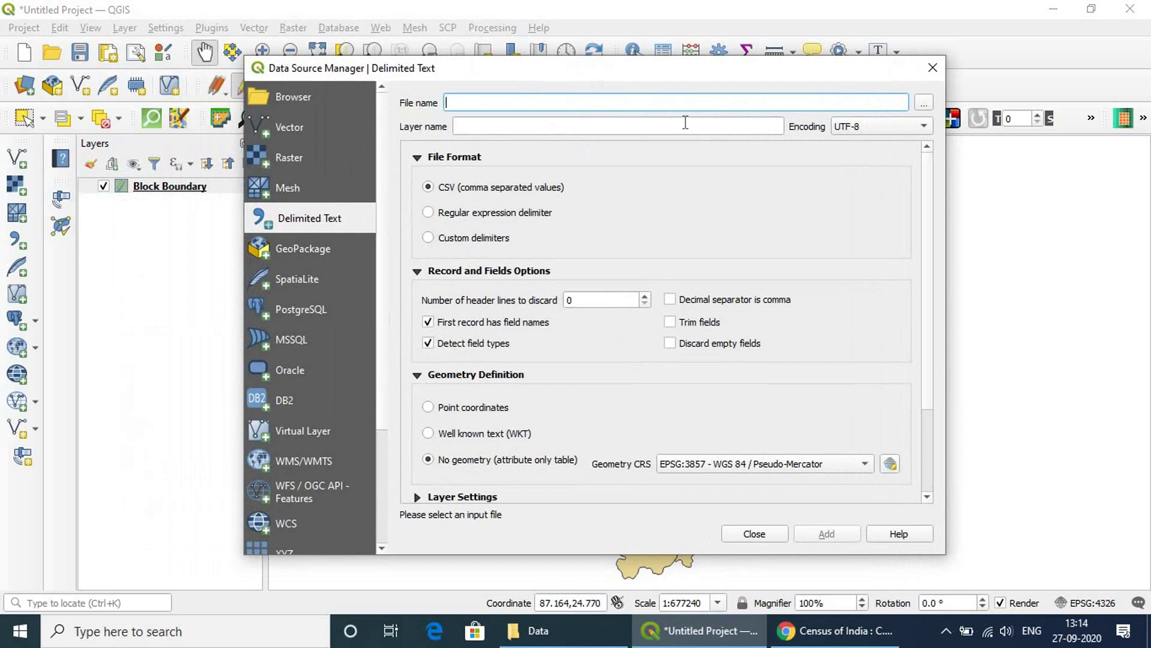
Choose Murshidabad 2011.csv from the Data folder inside the desktop's QGIS folder as the delimited text source.
{"action": "left_click", "coordinate": [921, 102]}
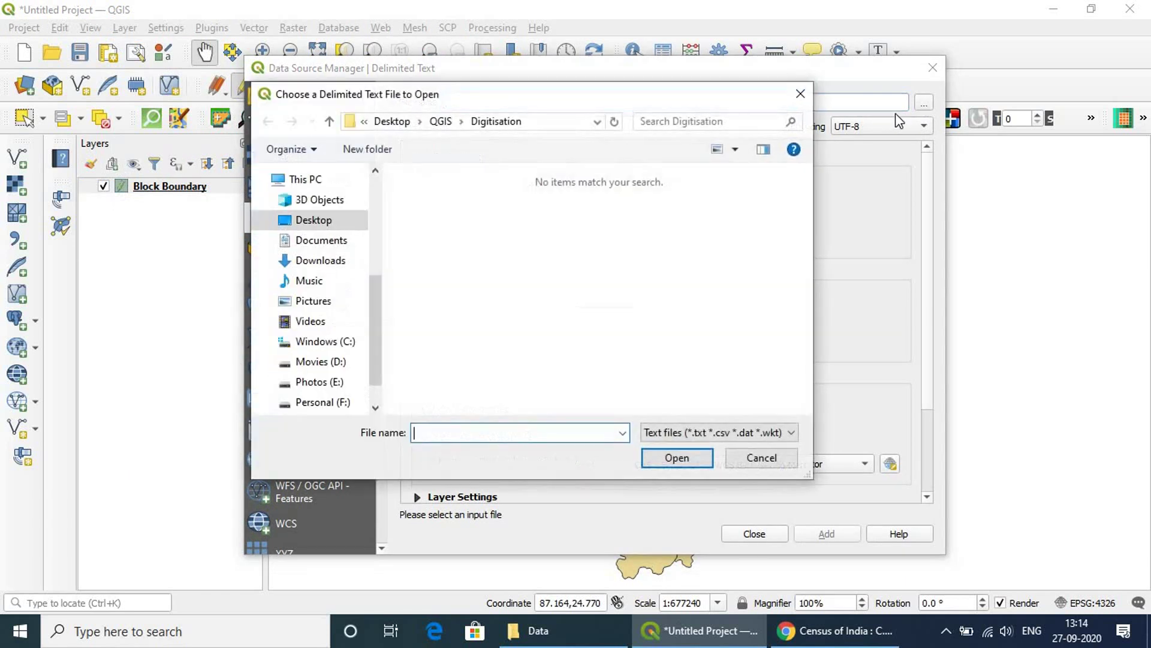
{"action": "left_click", "coordinate": [397, 123]}
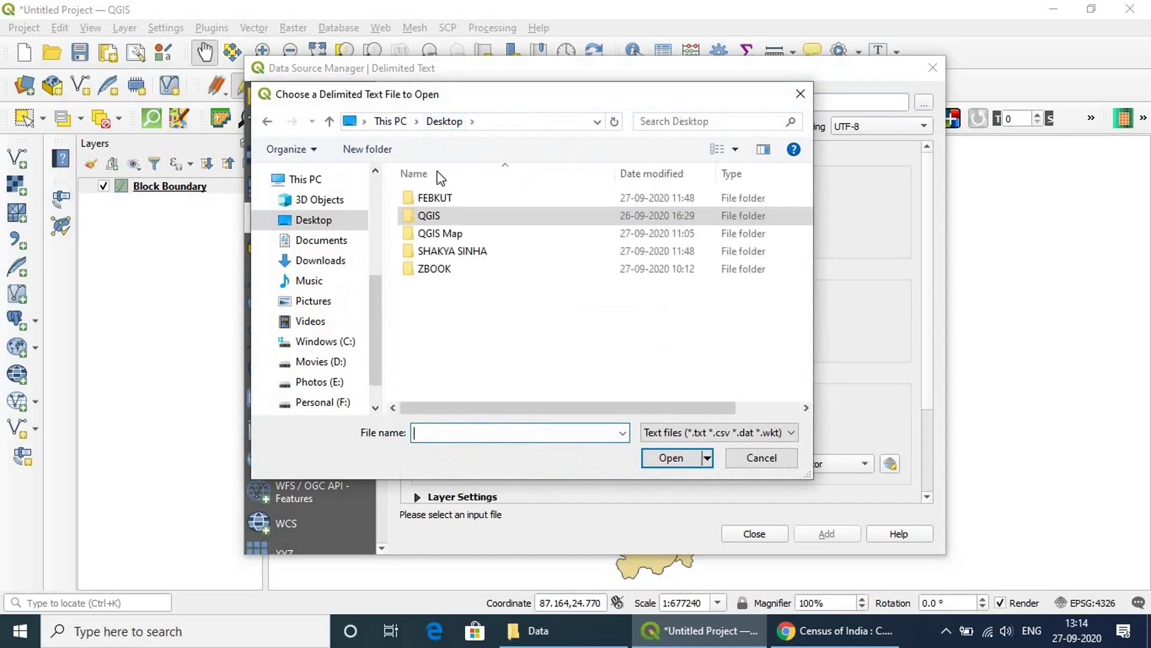
{"action": "double_click", "coordinate": [444, 218]}
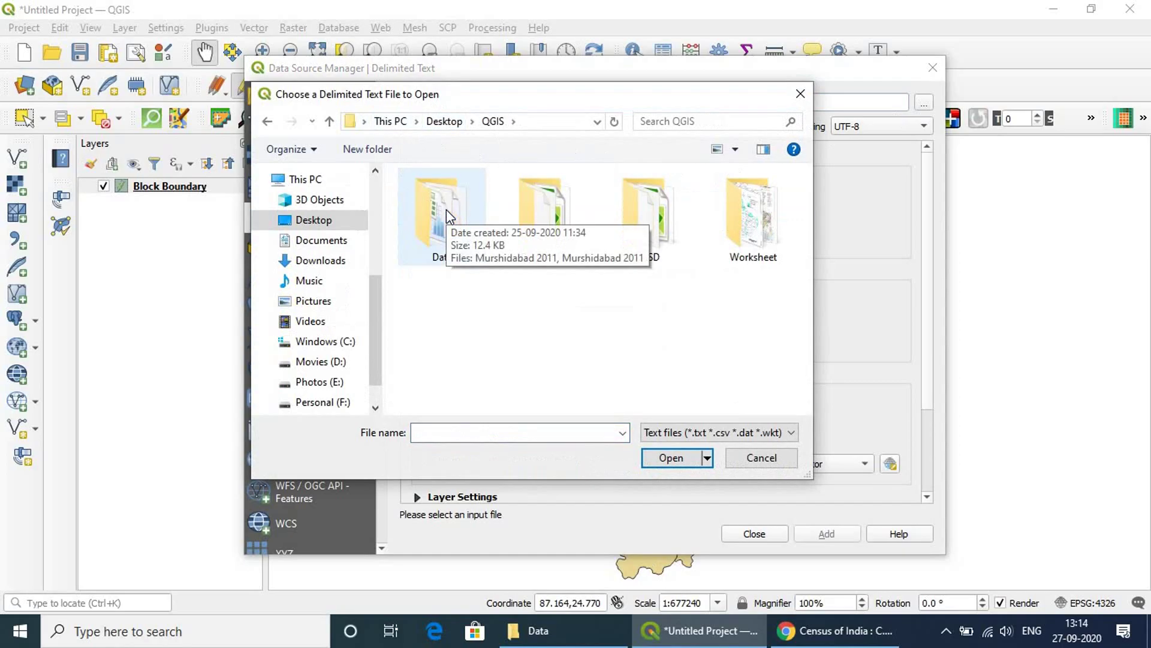
{"action": "double_click", "coordinate": [447, 210]}
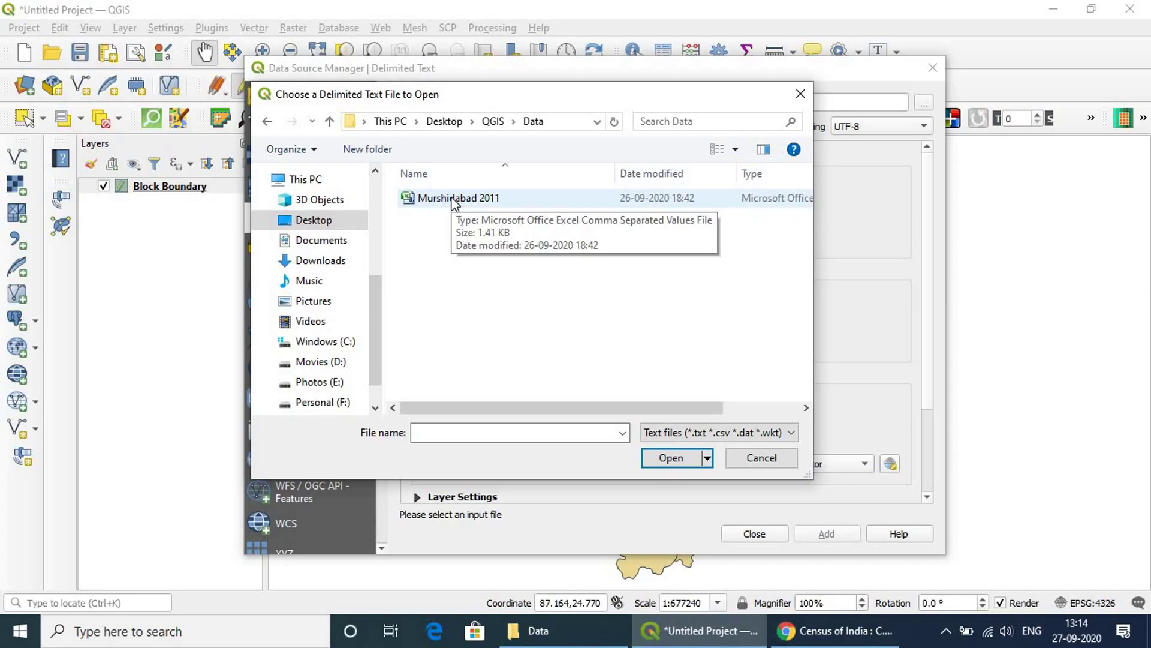
{"action": "left_click", "coordinate": [453, 202]}
{"action": "left_click", "coordinate": [661, 457]}
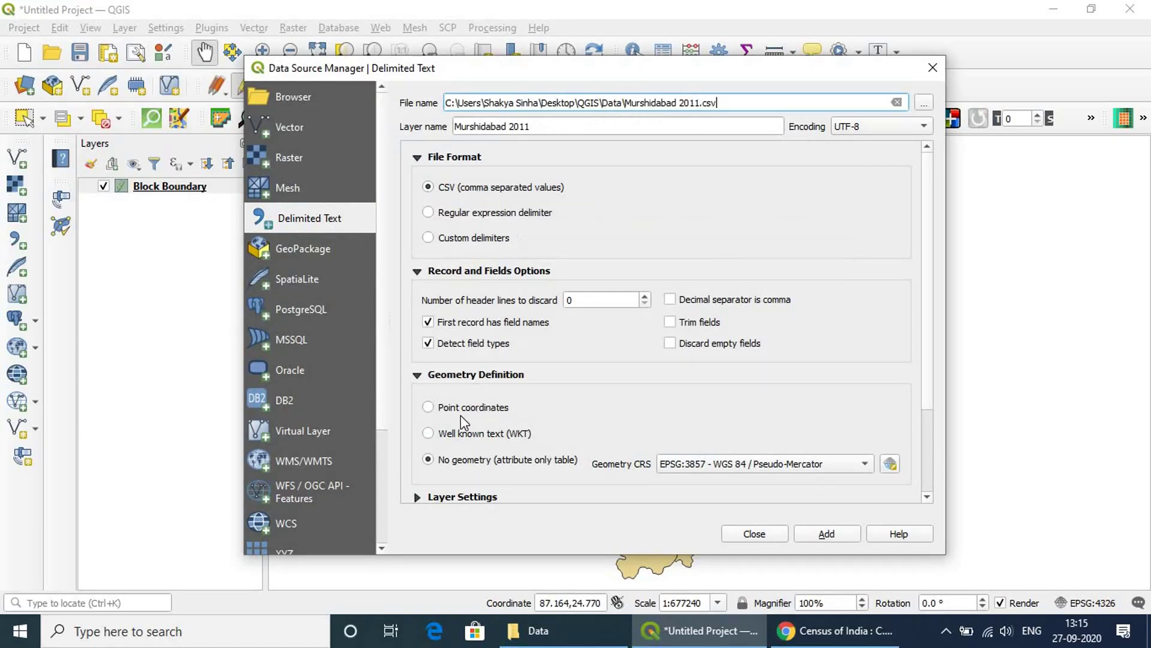
Set the geometry definition to No geometry (attribute only table) and check the block rows in the sample data.
{"action": "left_click", "coordinate": [432, 405]}
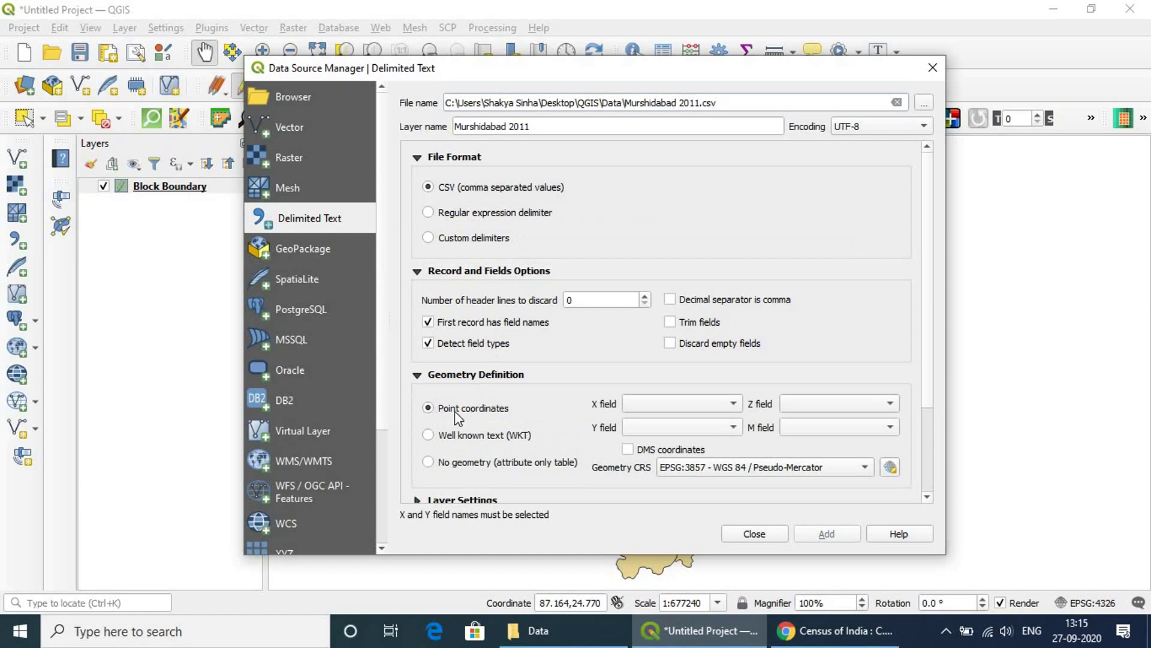
{"action": "left_click", "coordinate": [429, 462]}
{"action": "scroll", "coordinate": [580, 350], "scroll_direction": "down", "scroll_amount": 2}
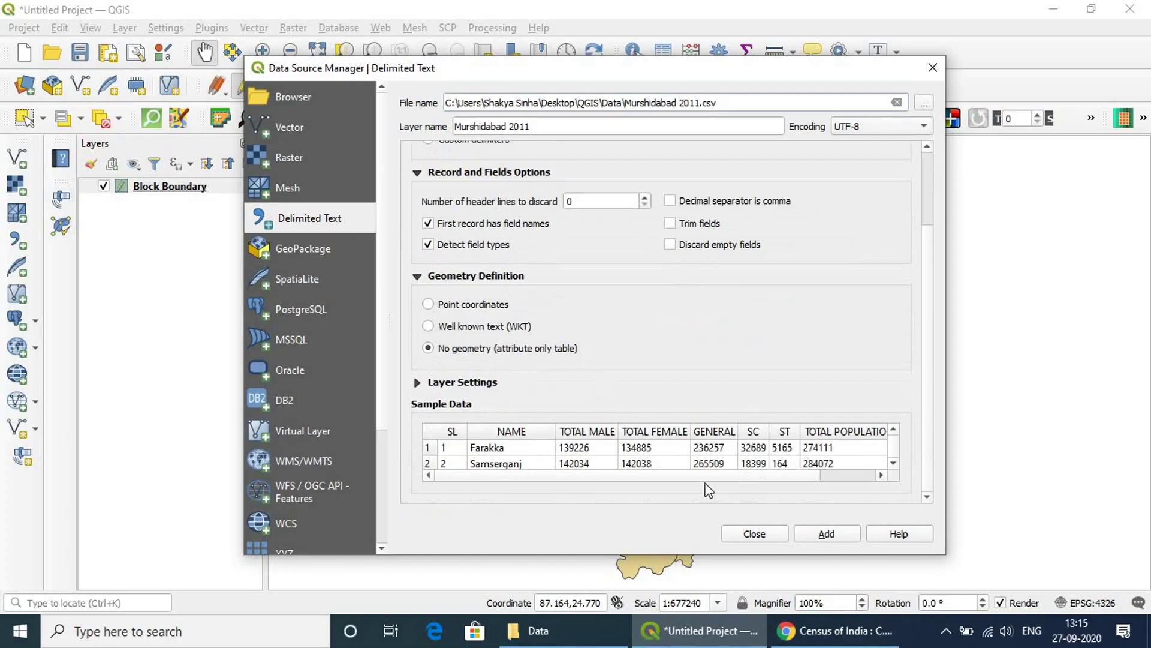
{"action": "left_click_drag", "start_coordinate": [759, 482], "coordinate": [652, 480]}
{"action": "scroll", "coordinate": [714, 451], "scroll_direction": "down", "scroll_amount": 3}
{"action": "scroll", "coordinate": [712, 453], "scroll_direction": "down", "scroll_amount": 4}
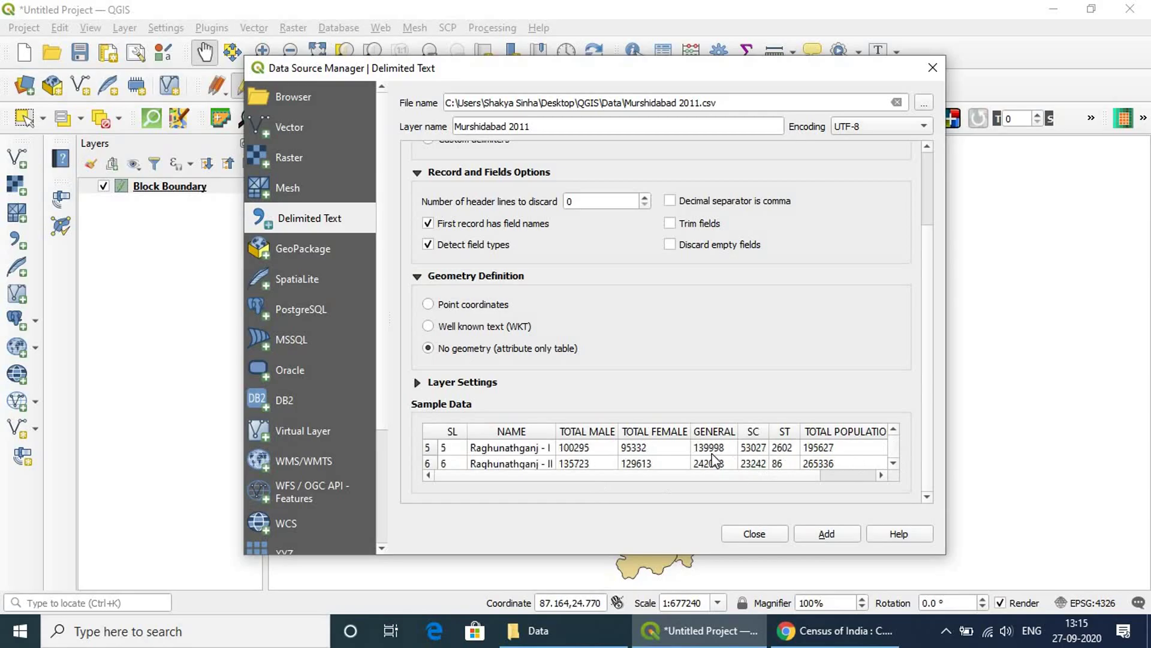
Add Murshidabad 2011 to the project as an attribute-only table and close the data source manager.
{"action": "scroll", "coordinate": [710, 453], "scroll_direction": "down", "scroll_amount": 3}
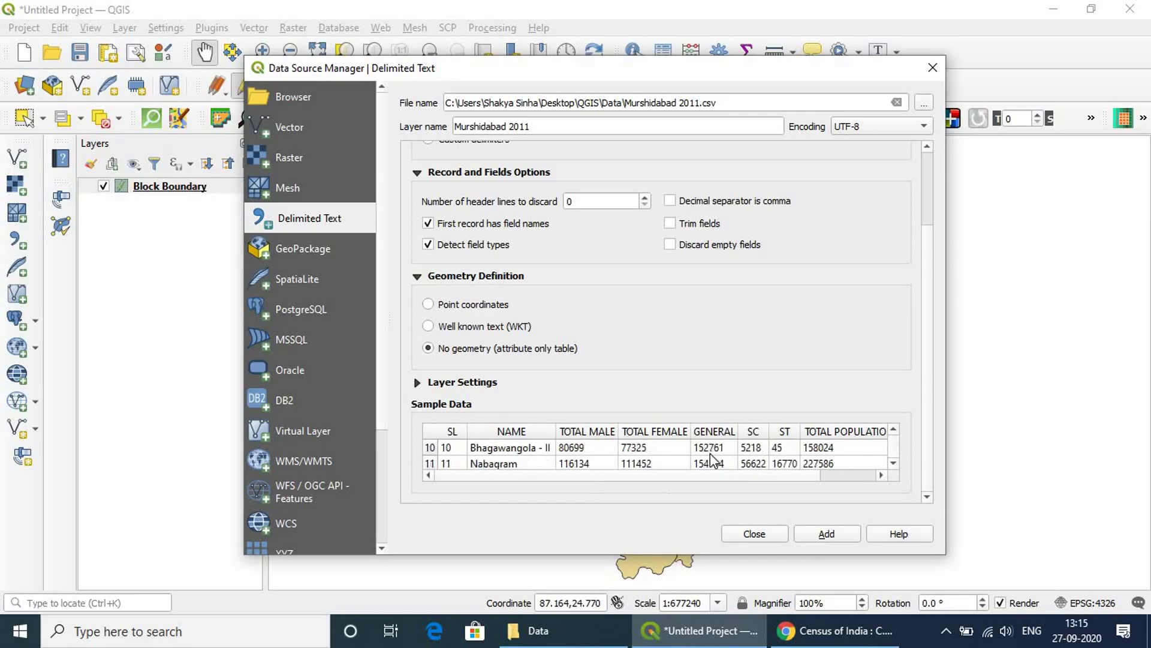
{"action": "left_click", "coordinate": [827, 537]}
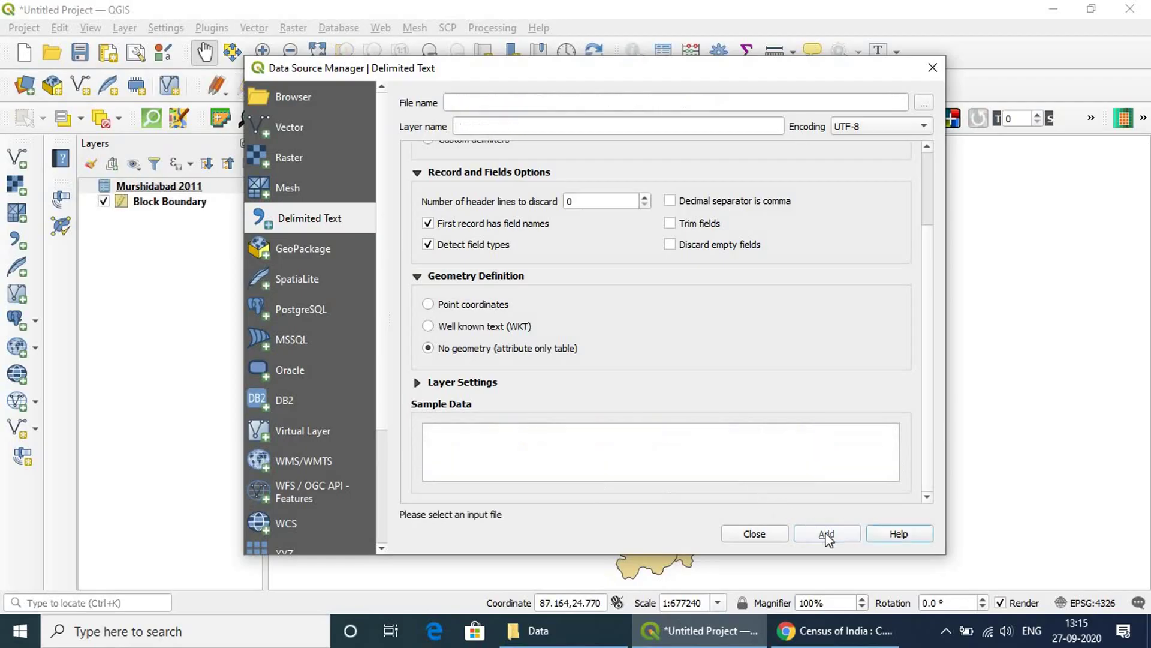
{"action": "left_click", "coordinate": [931, 63]}
Open the attribute table of Murshidabad 2011, examine its SL, NAME and population fields, and close it.
{"action": "left_click", "coordinate": [160, 187]}
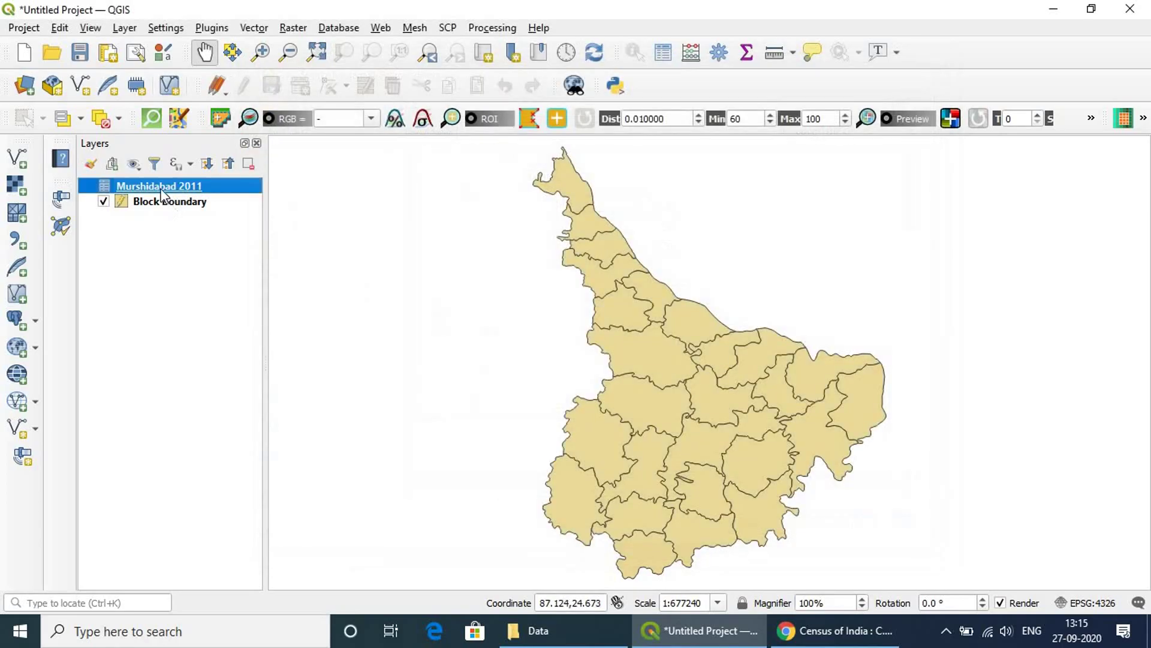
{"action": "right_click", "coordinate": [162, 190]}
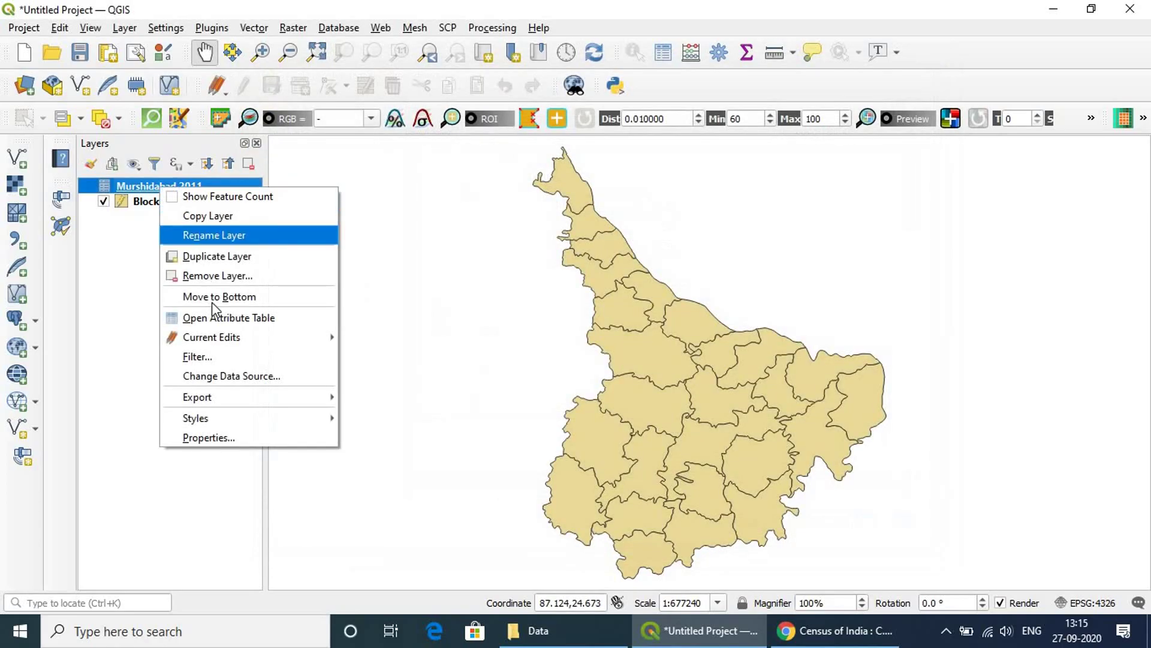
{"action": "left_click", "coordinate": [220, 318]}
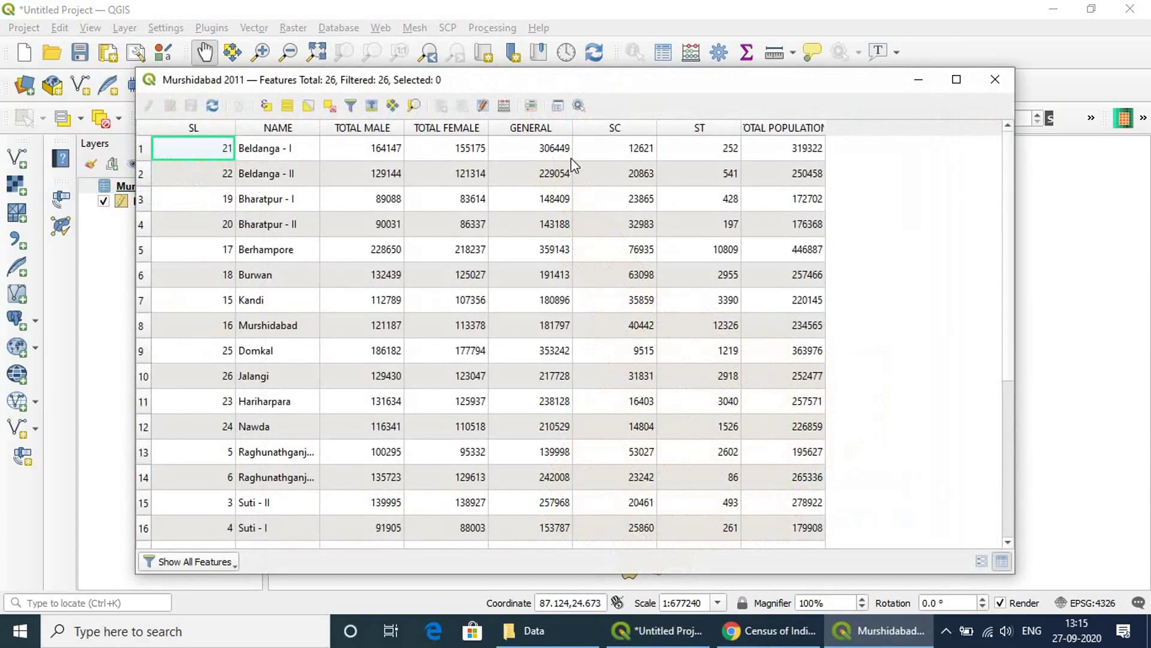
{"action": "left_click", "coordinate": [995, 81]}
Open the Block Boundary attribute table, examine its id and CD Block fields for the join, and close it.
{"action": "right_click", "coordinate": [170, 201]}
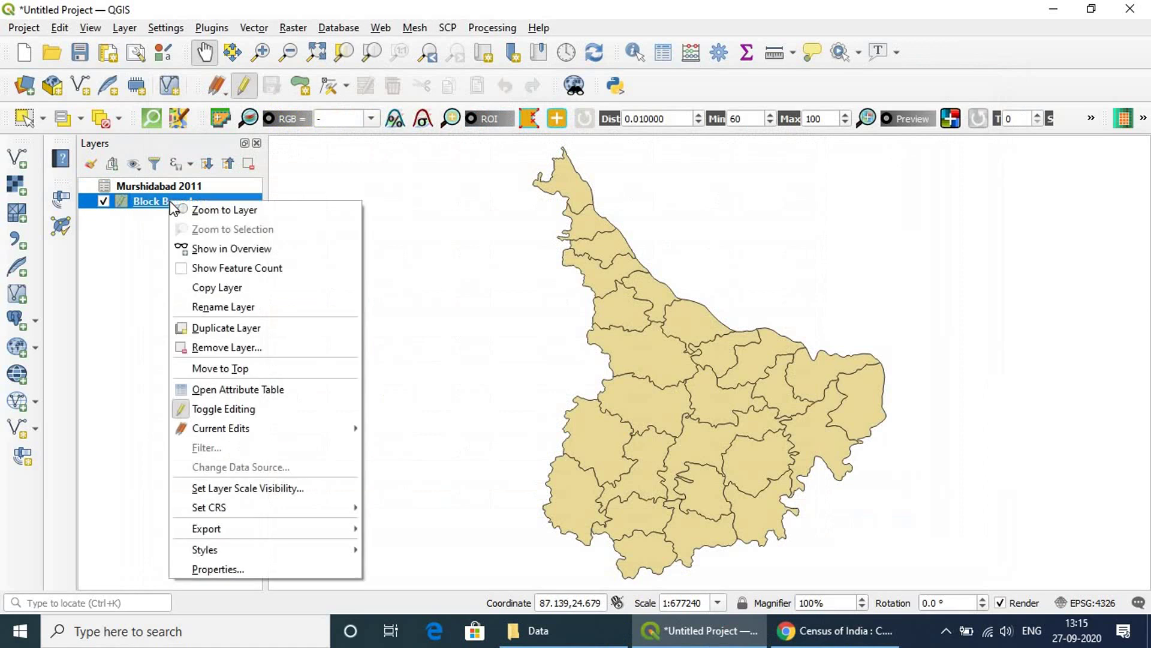
{"action": "left_click", "coordinate": [239, 390]}
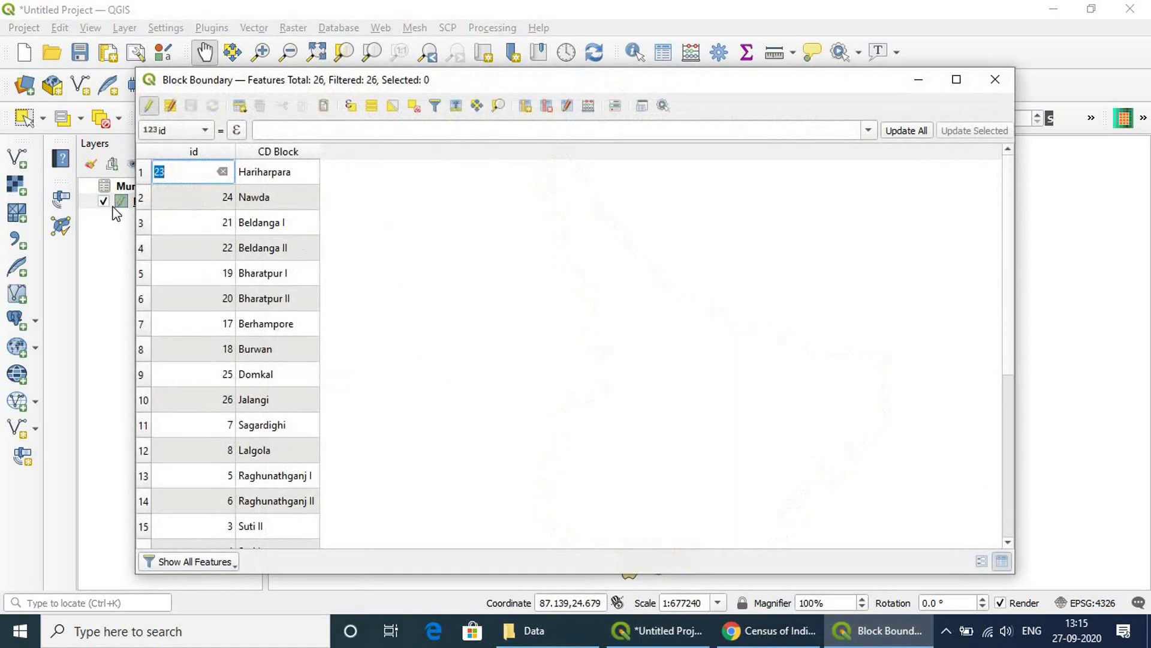
{"action": "left_click_drag", "start_coordinate": [335, 81], "coordinate": [488, 119]}
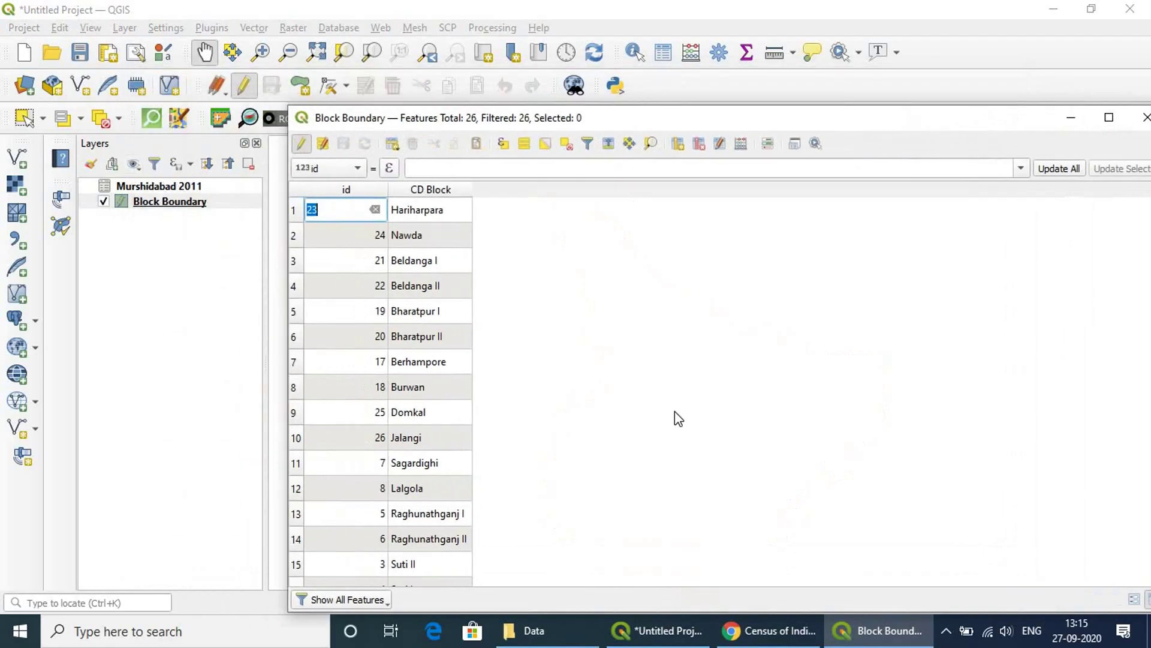
{"action": "left_click_drag", "start_coordinate": [627, 125], "coordinate": [484, 86]}
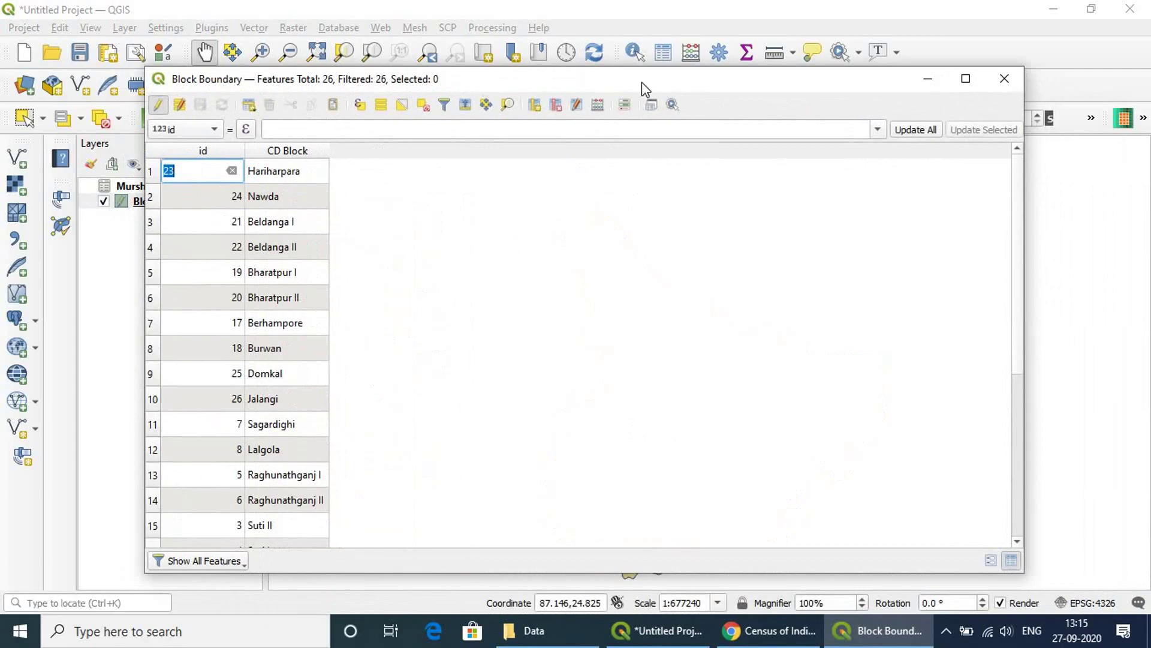
{"action": "left_click", "coordinate": [1005, 79]}
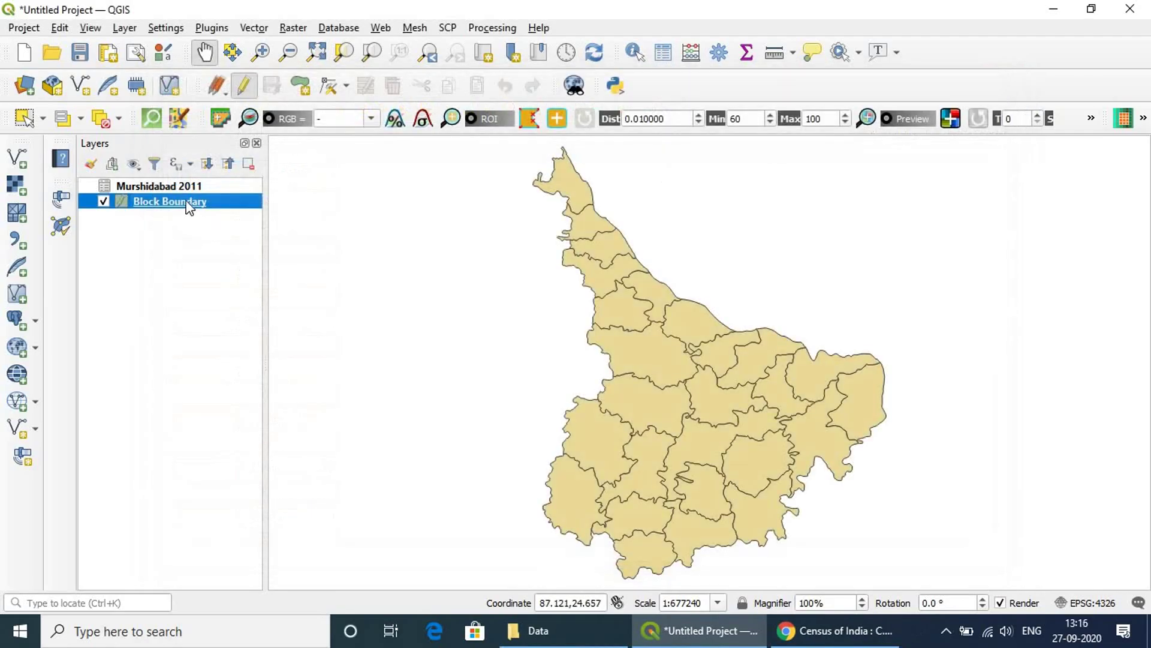
Start a vector join on Block Boundary with Murshidabad 2011 as join layer, SL as join field and id as target field.
{"action": "right_click", "coordinate": [189, 207]}
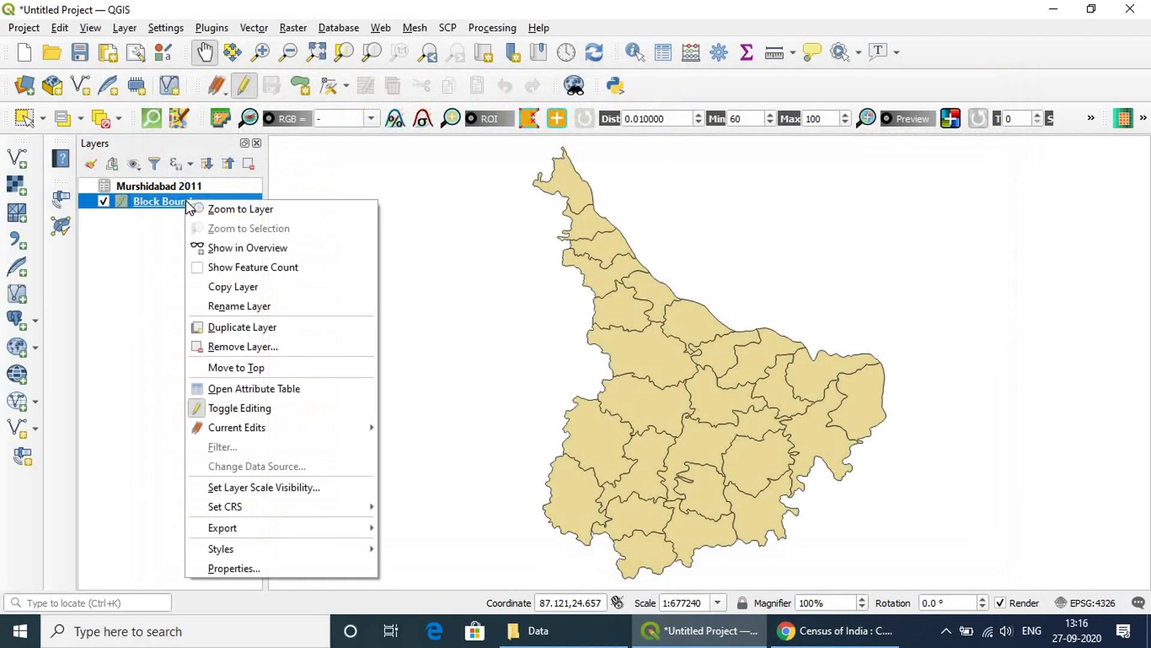
{"action": "left_click", "coordinate": [247, 569]}
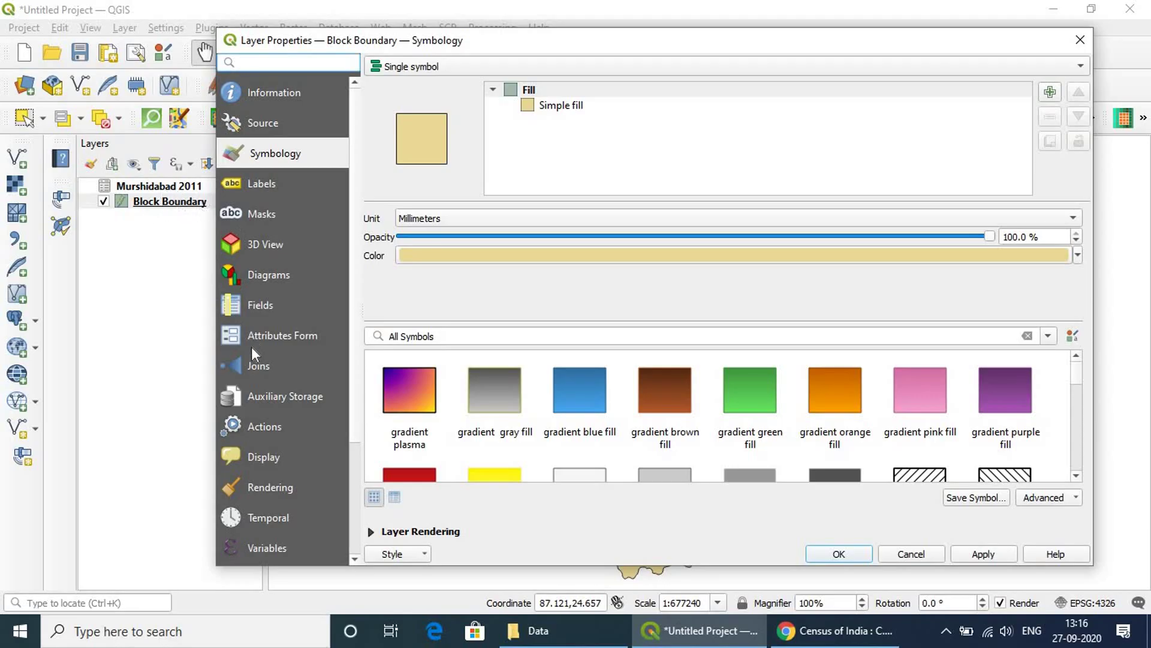
{"action": "left_click", "coordinate": [257, 366]}
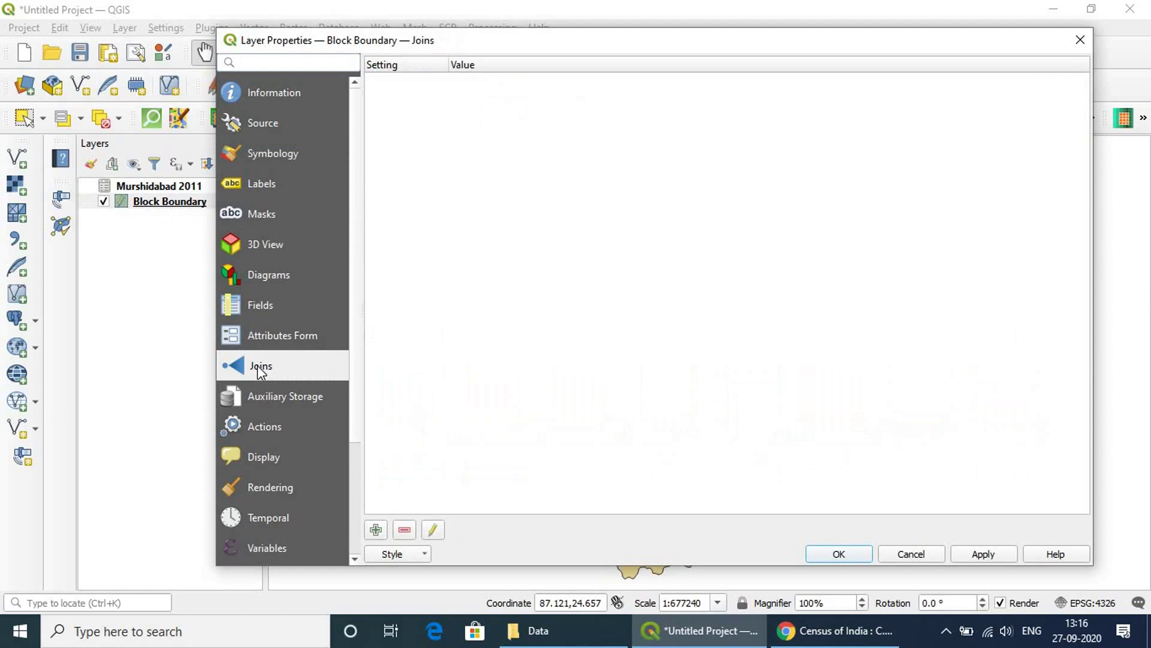
{"action": "left_click", "coordinate": [377, 532]}
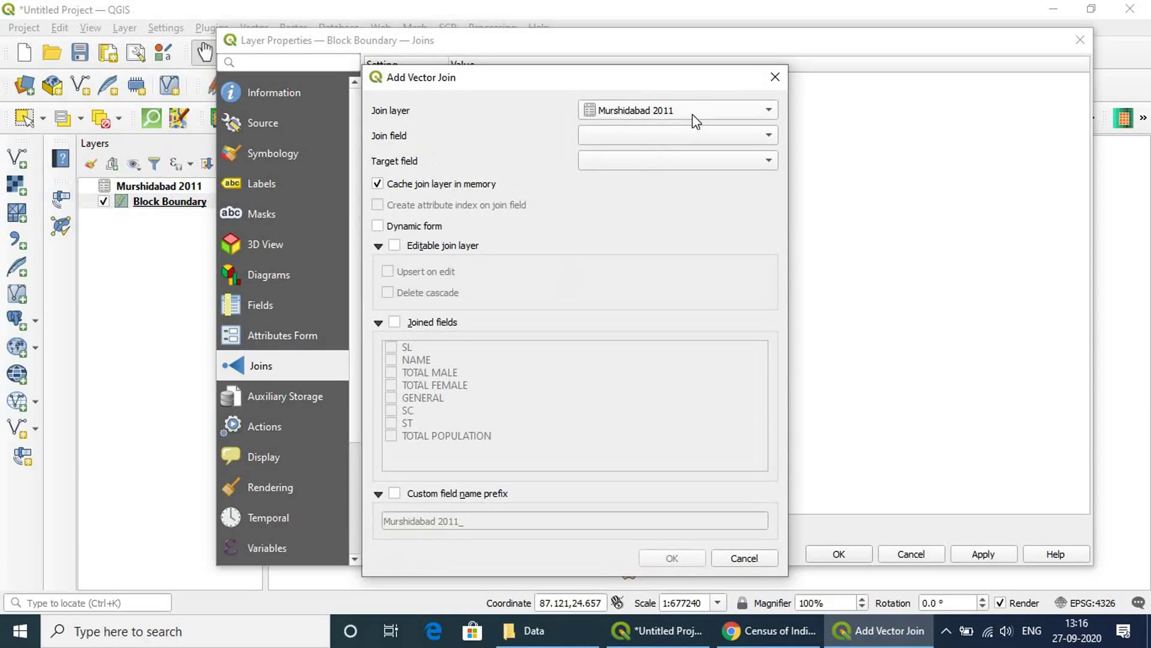
{"action": "left_click", "coordinate": [719, 132]}
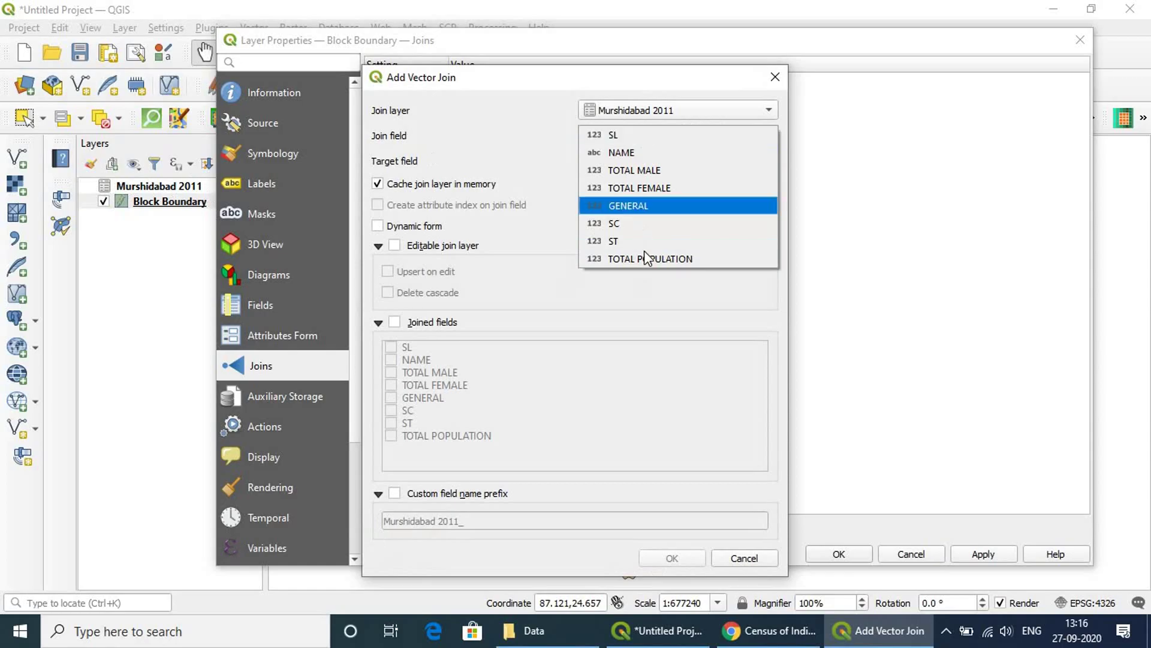
{"action": "left_click", "coordinate": [624, 134]}
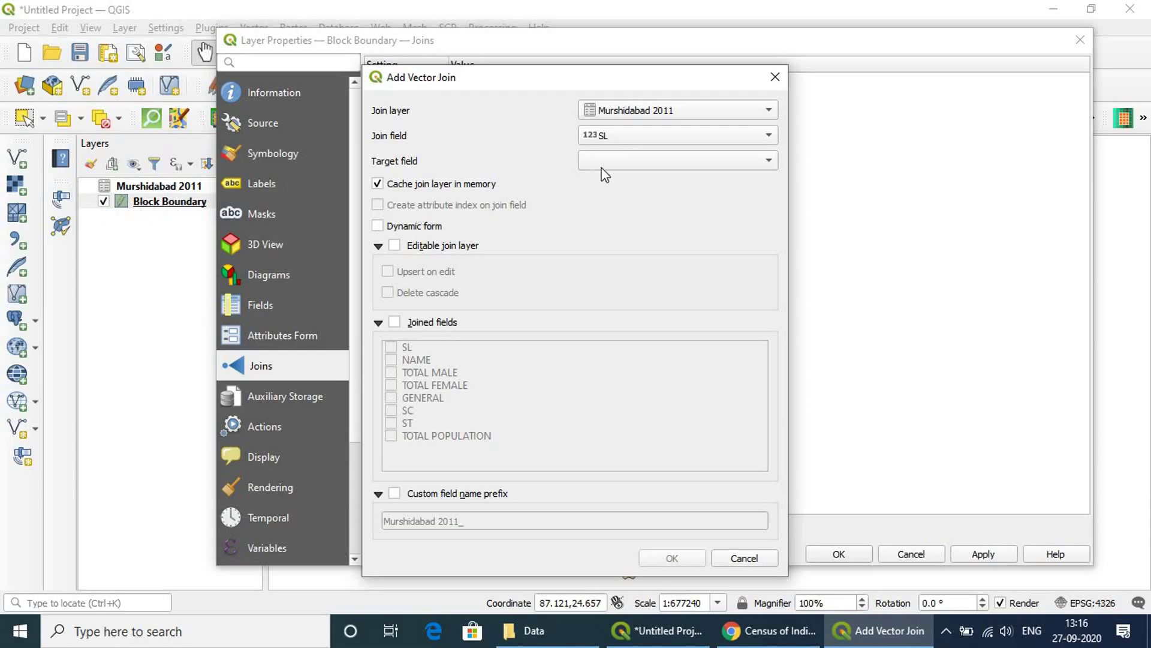
{"action": "left_click", "coordinate": [625, 160]}
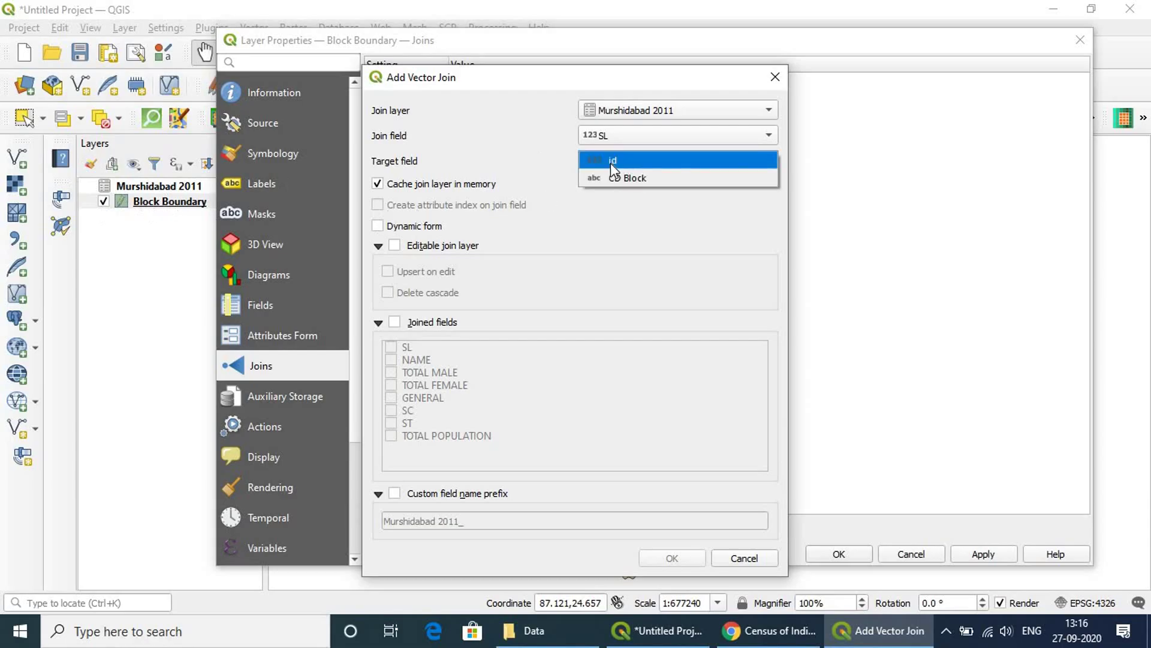
{"action": "left_click", "coordinate": [611, 163]}
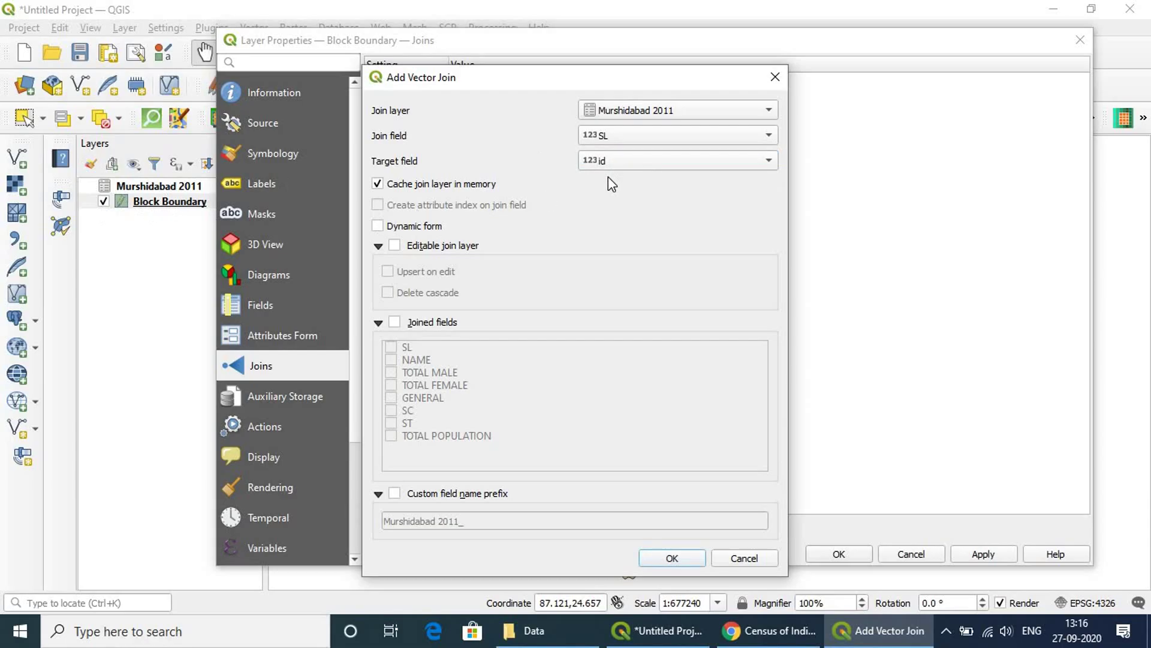
Limit the joined fields to TOTAL MALE and TOTAL FEMALE, and apply the join to Block Boundary.
{"action": "left_click", "coordinate": [394, 322]}
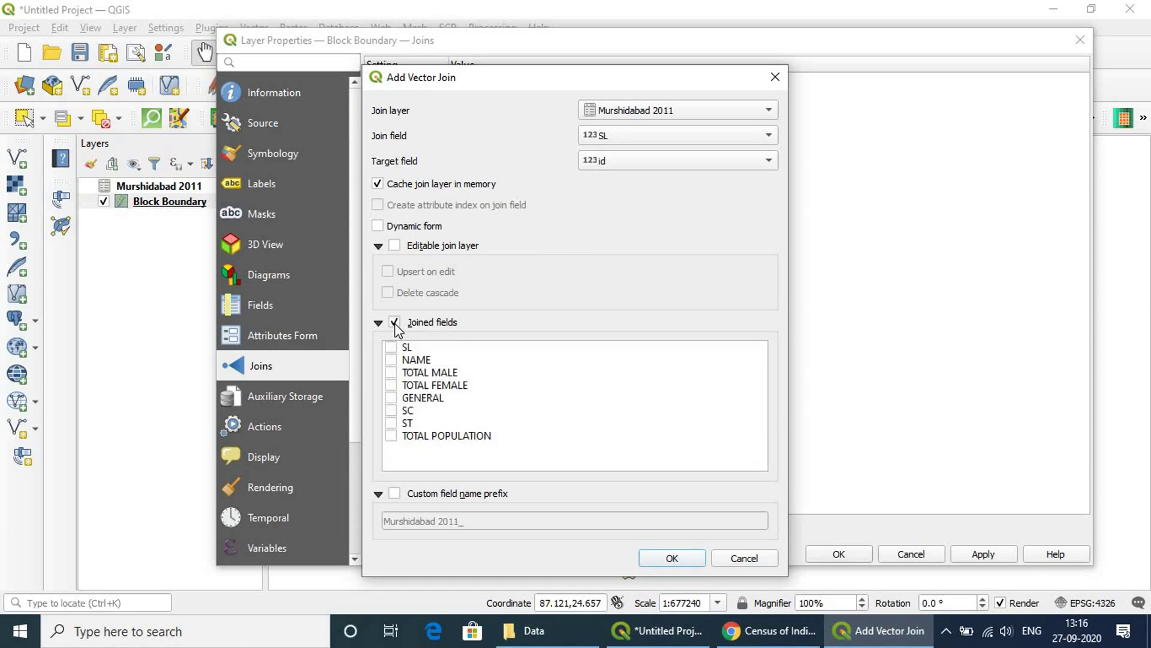
{"action": "left_click", "coordinate": [392, 372]}
{"action": "left_click", "coordinate": [391, 385]}
{"action": "left_click", "coordinate": [666, 558]}
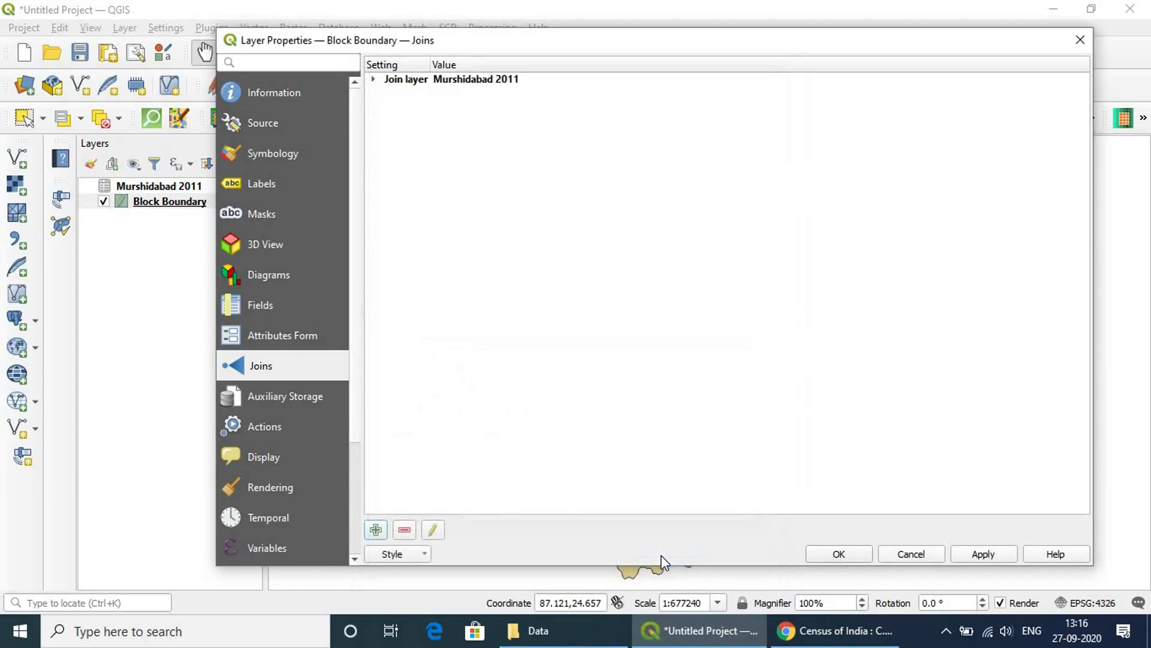
{"action": "left_click", "coordinate": [973, 554]}
{"action": "left_click", "coordinate": [839, 554]}
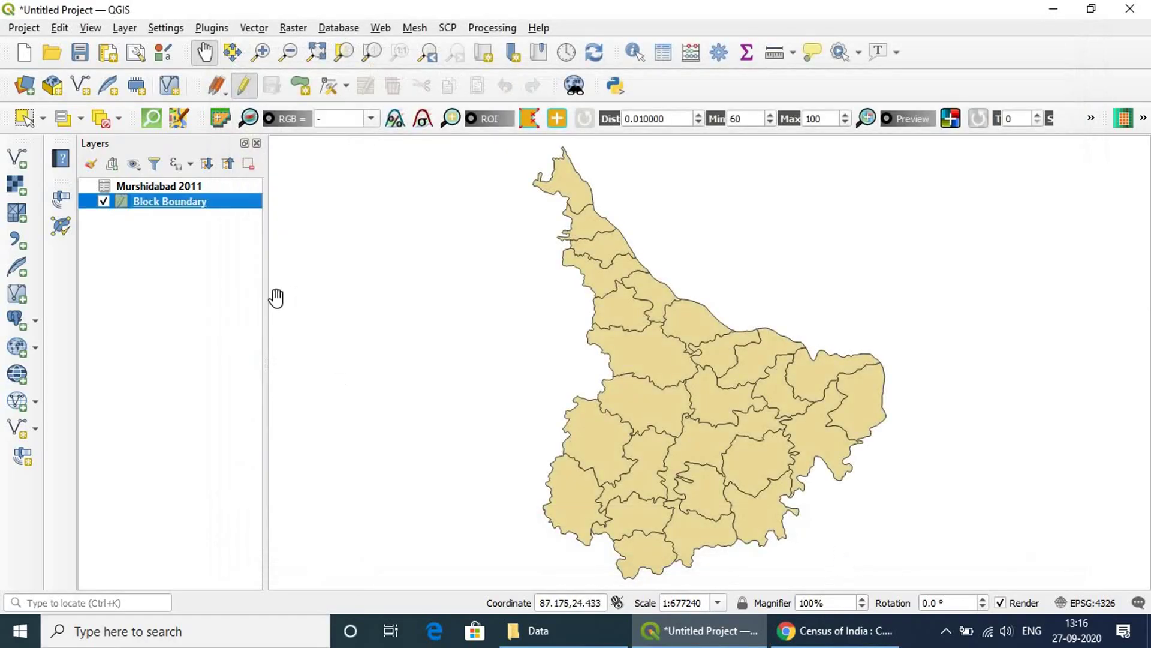
Open the Block Boundary attribute table, widen the joined TOTAL MALE and TOTAL FEMALE columns to examine them, and close it.
{"action": "right_click", "coordinate": [158, 204]}
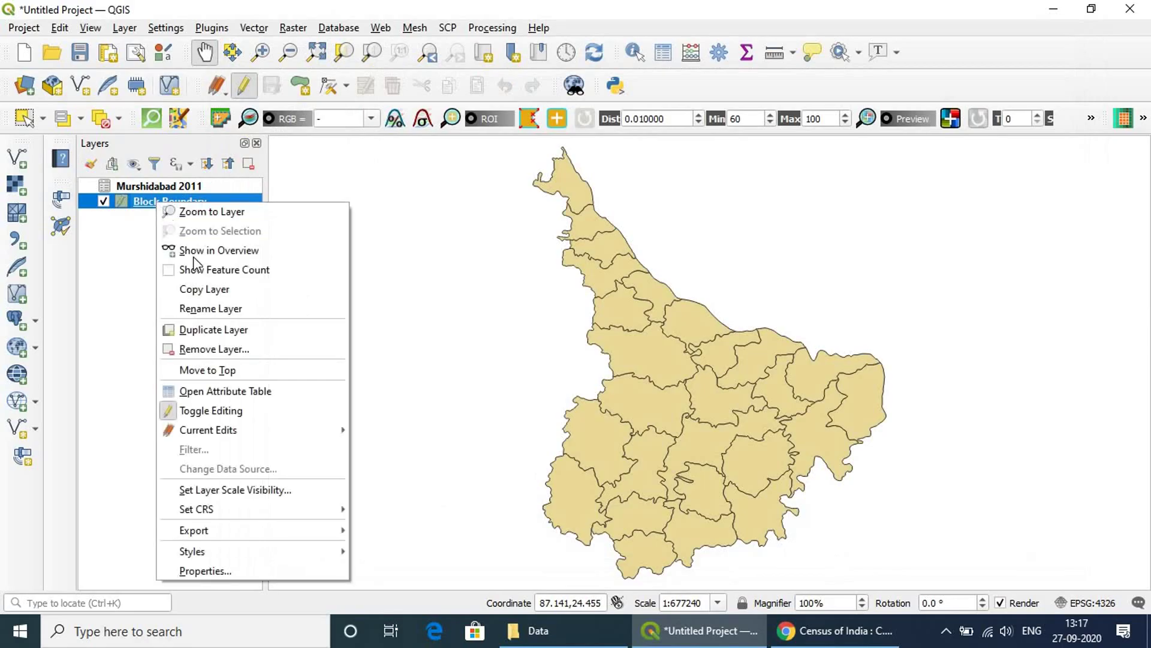
{"action": "left_click", "coordinate": [213, 391]}
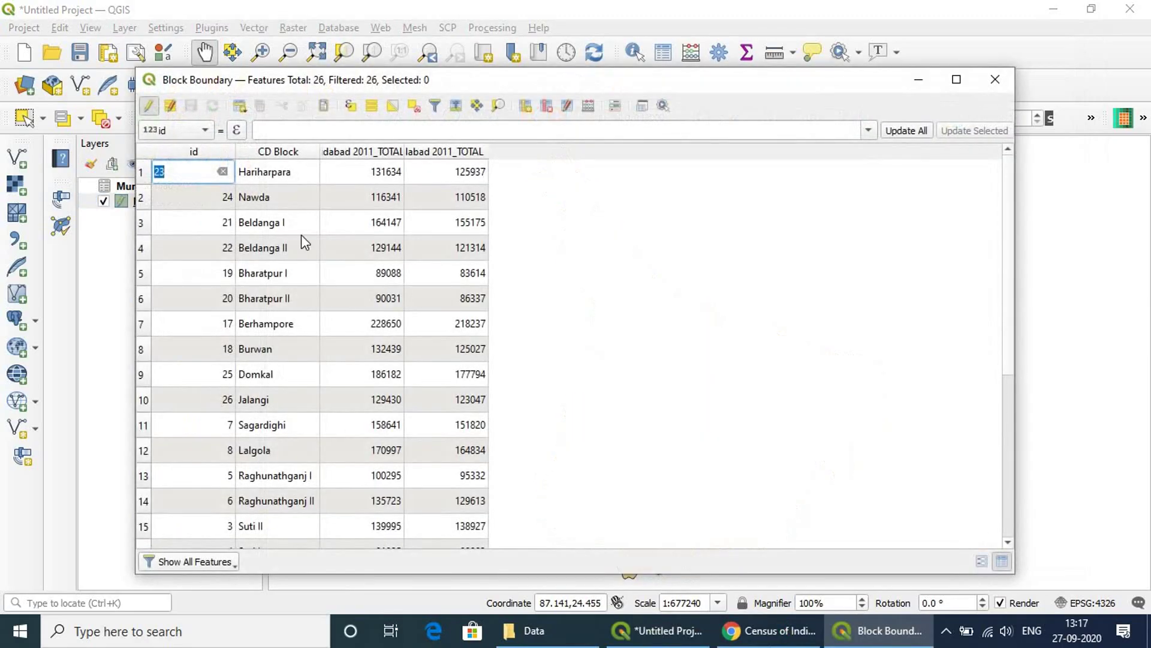
{"action": "left_click_drag", "start_coordinate": [403, 150], "coordinate": [488, 149]}
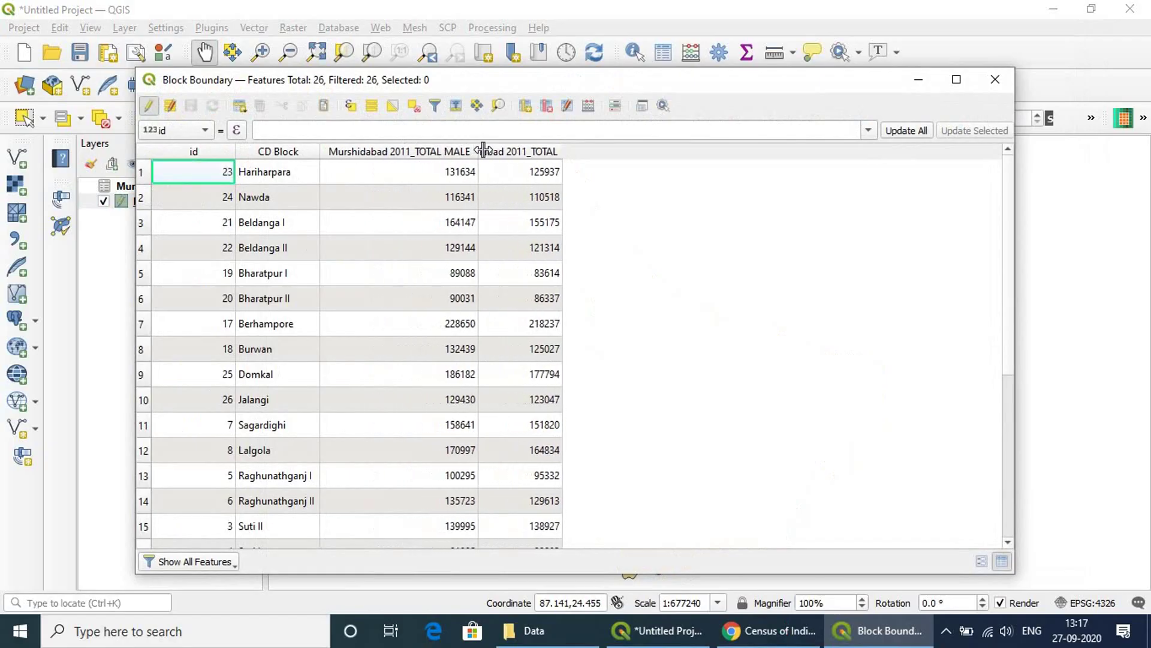
{"action": "left_click_drag", "start_coordinate": [567, 152], "coordinate": [625, 156]}
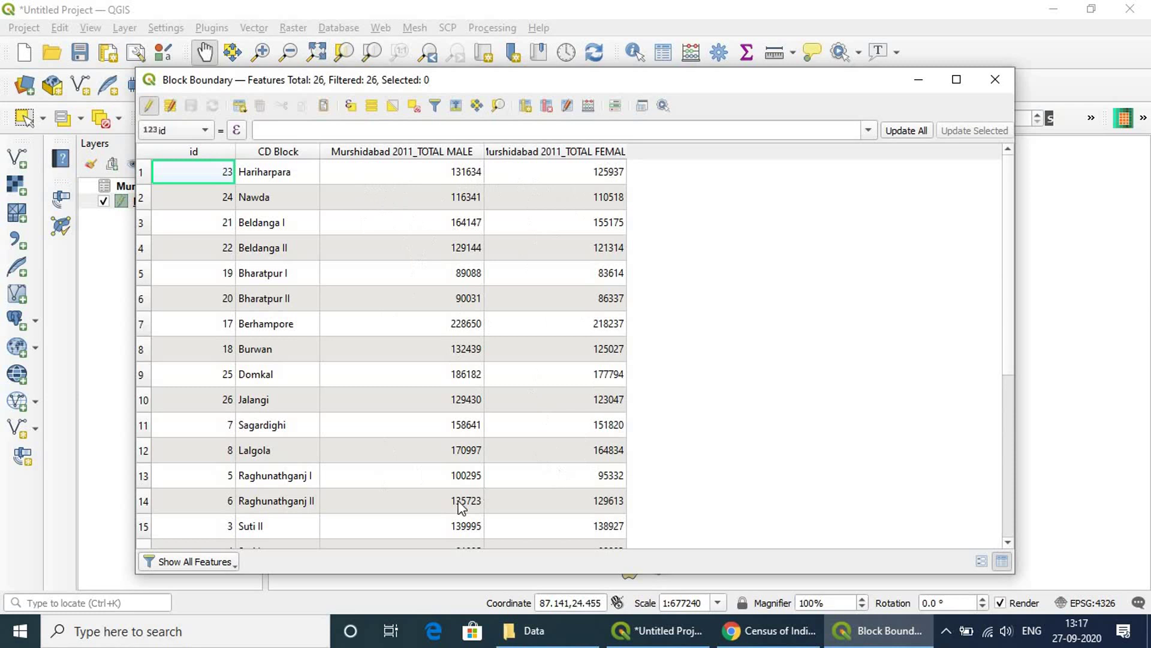
{"action": "left_click", "coordinate": [994, 80]}
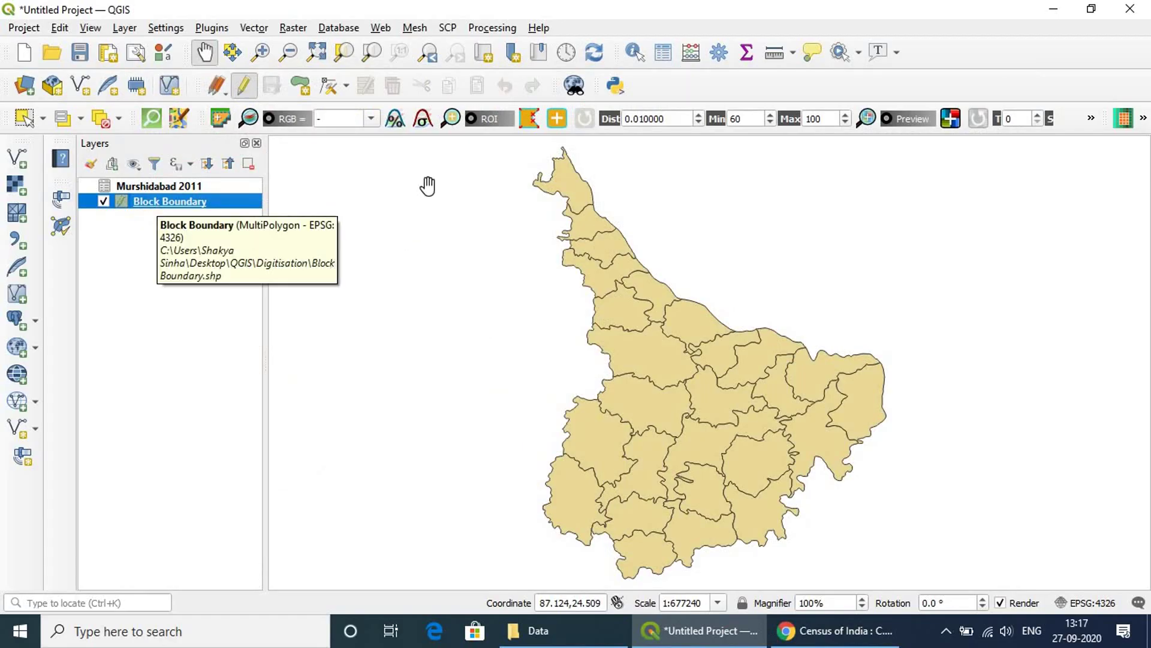
{"action": "left_click", "coordinate": [103, 201]}
{"action": "left_click", "coordinate": [103, 201]}
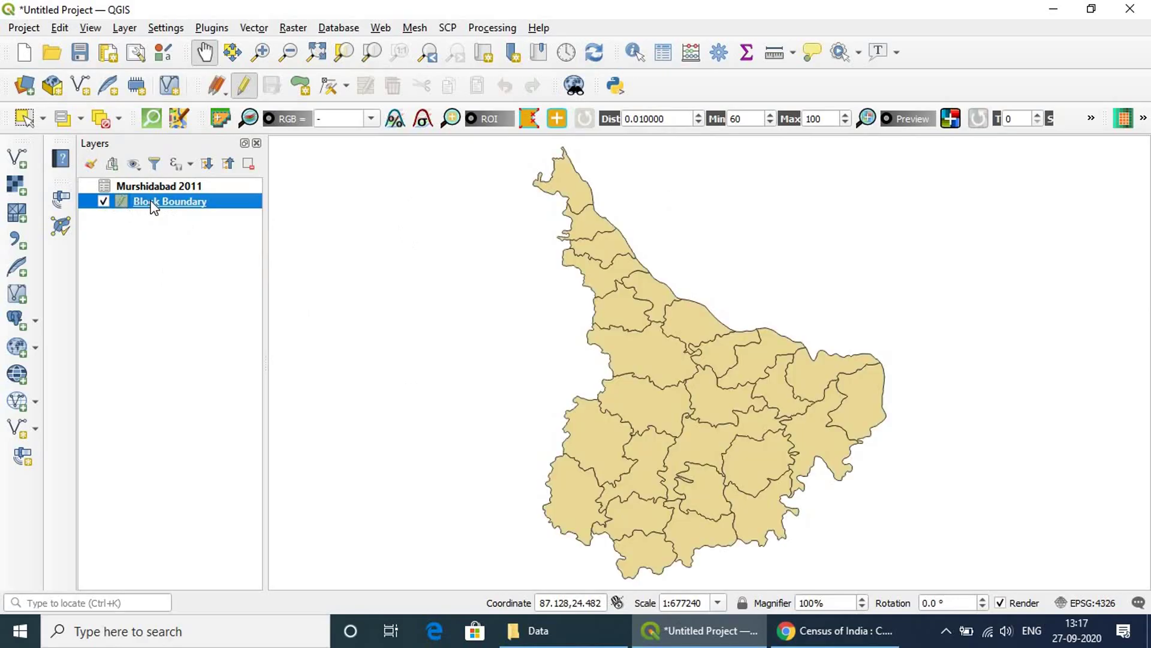
Set the diagram type of the Block Boundary layer to Histogram in its layer properties.
{"action": "right_click", "coordinate": [154, 207]}
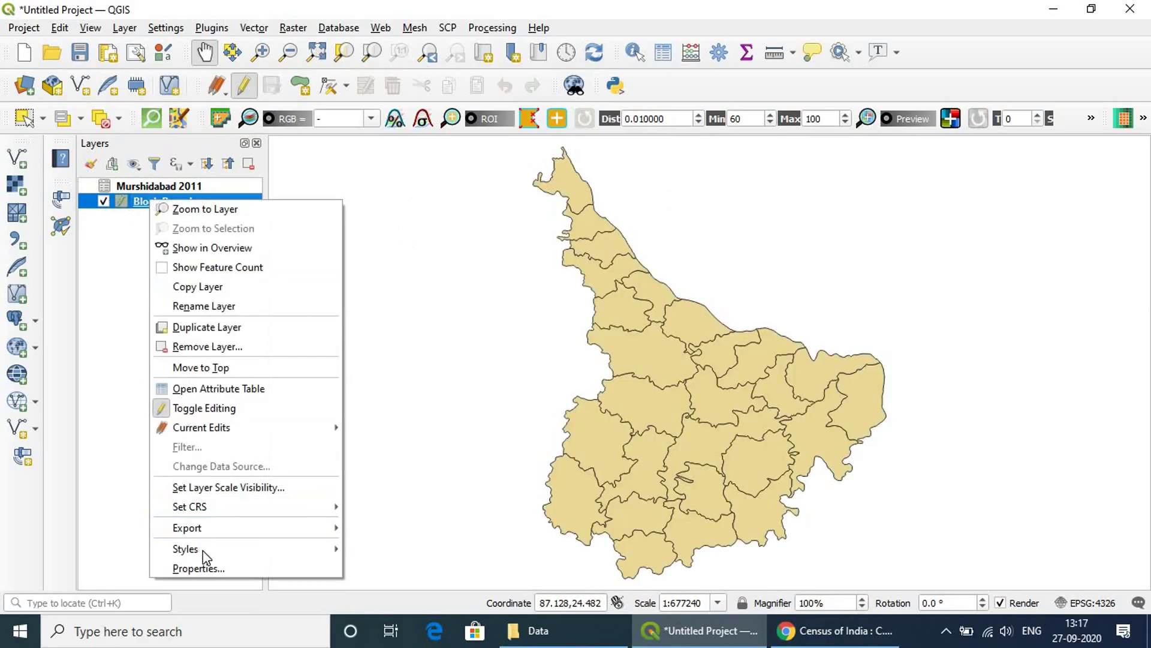
{"action": "left_click", "coordinate": [213, 564]}
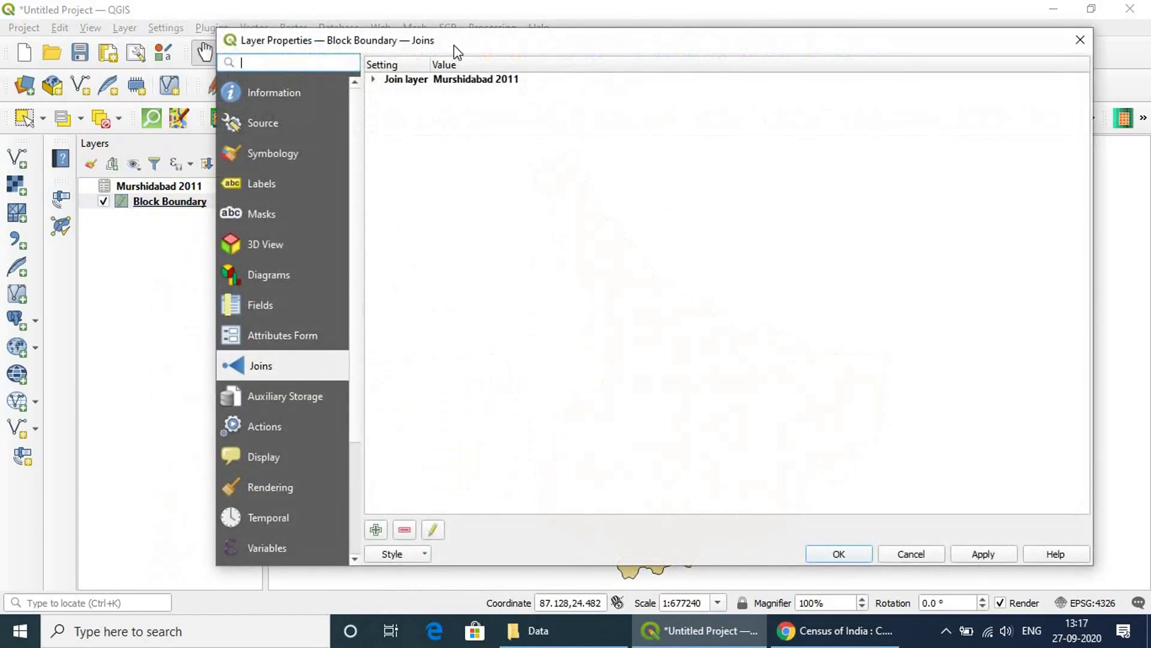
{"action": "left_click_drag", "start_coordinate": [456, 51], "coordinate": [352, 60]}
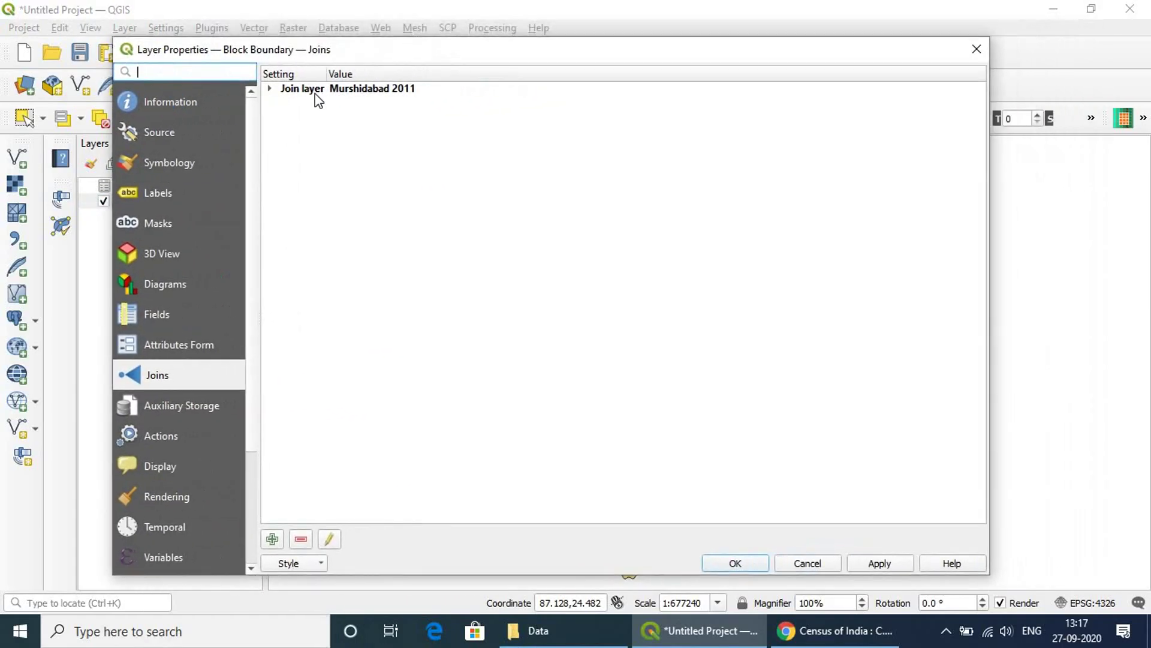
{"action": "left_click", "coordinate": [166, 293]}
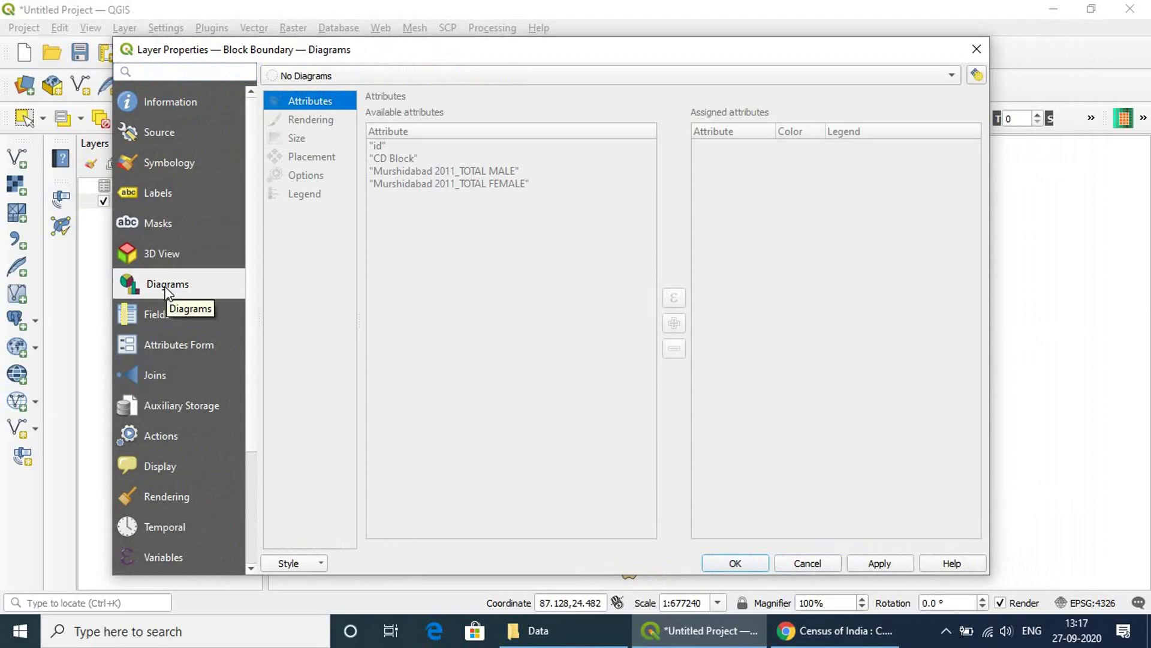
{"action": "left_click", "coordinate": [355, 83]}
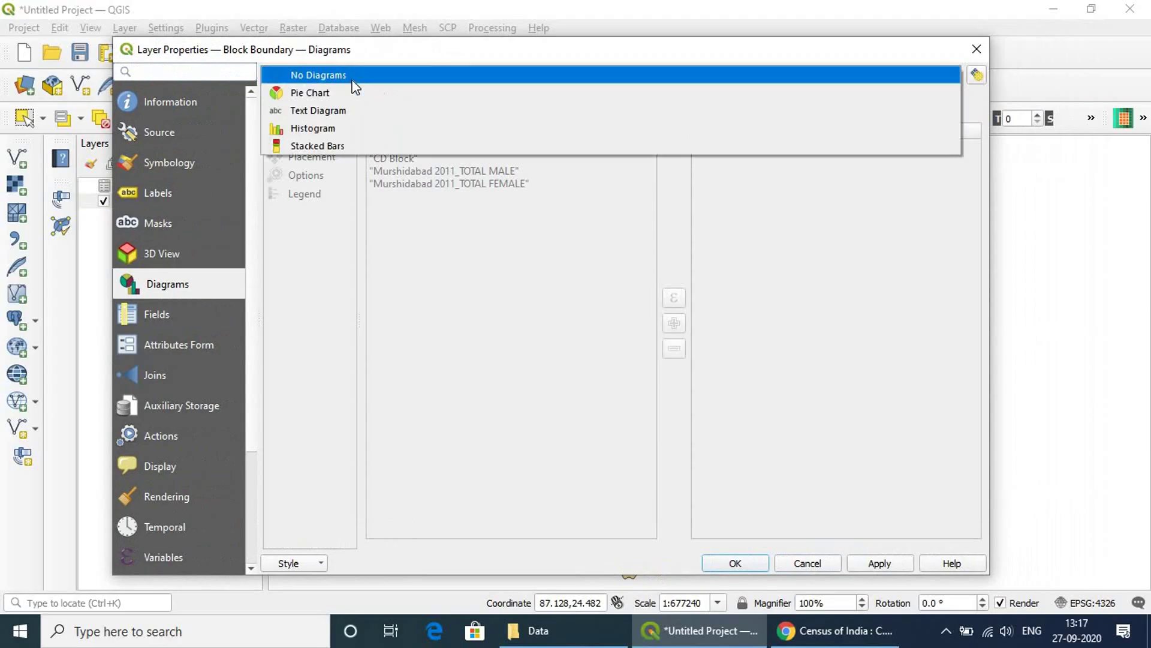
{"action": "left_click", "coordinate": [340, 130]}
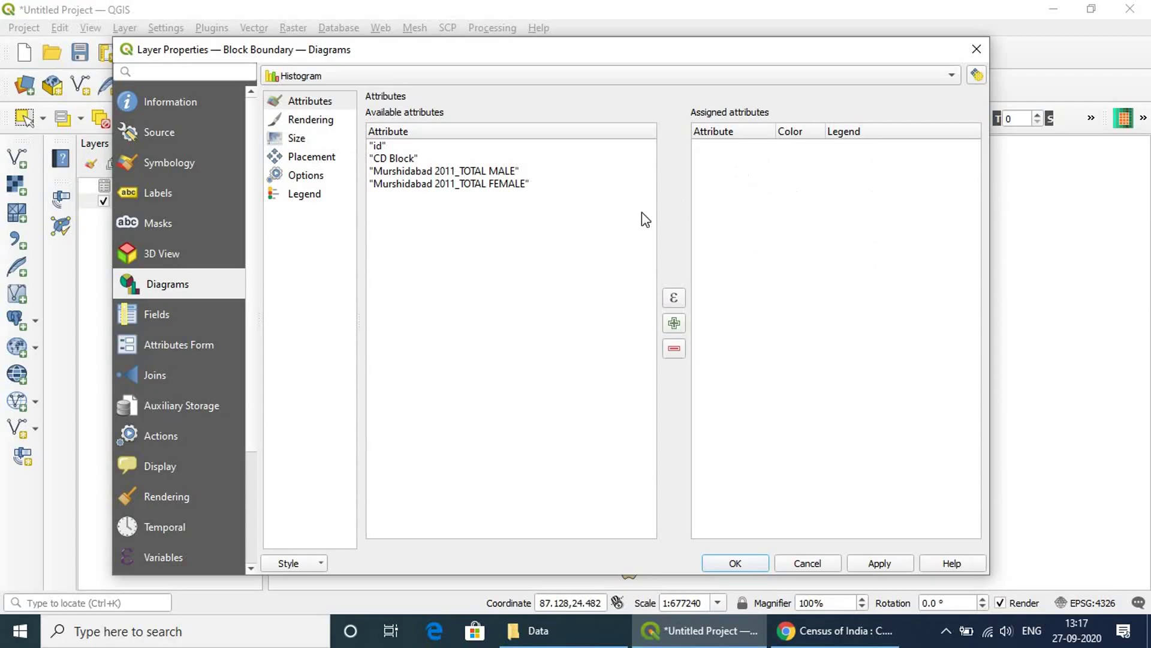
Assign the Murshidabad 2011_TOTAL MALE and Murshidabad 2011_TOTAL FEMALE attributes to the Block Boundary histogram.
{"action": "left_click", "coordinate": [479, 173]}
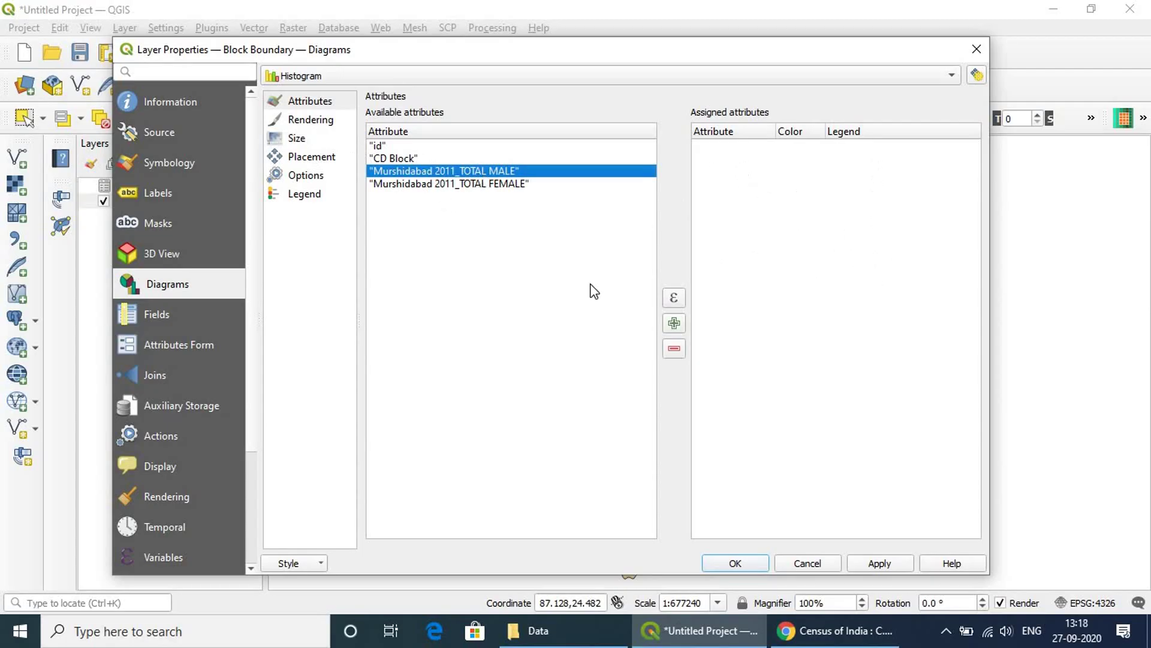
{"action": "left_click", "coordinate": [674, 324]}
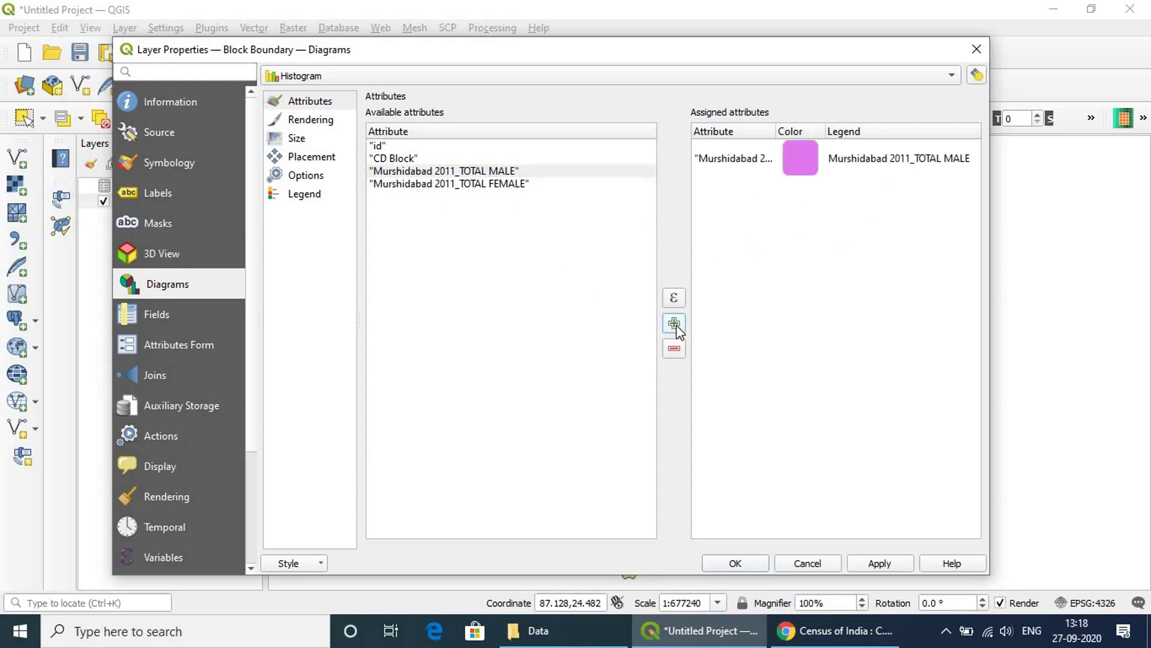
{"action": "left_click", "coordinate": [484, 186]}
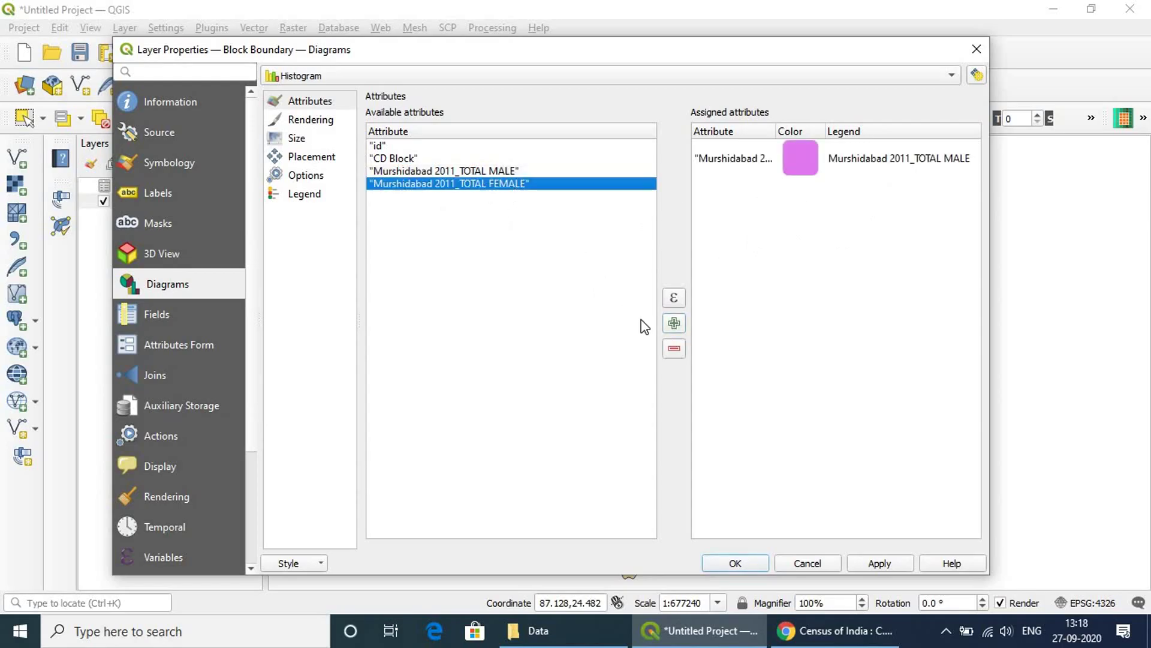
{"action": "left_click", "coordinate": [674, 324]}
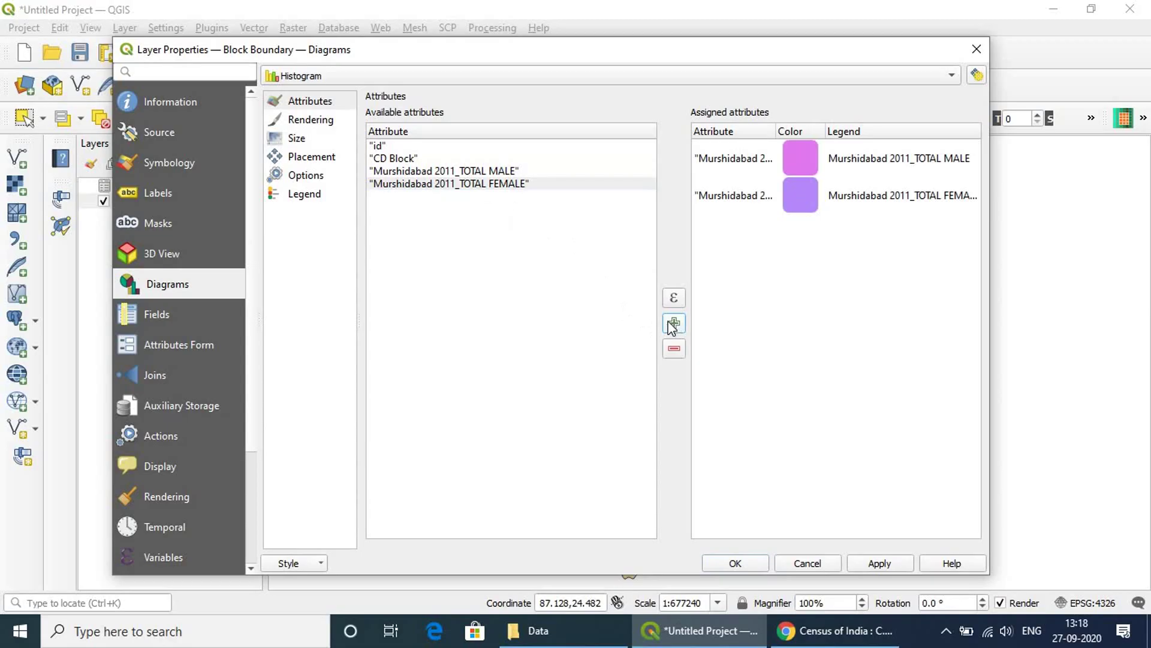
{"action": "left_click_drag", "start_coordinate": [743, 54], "coordinate": [603, 64]}
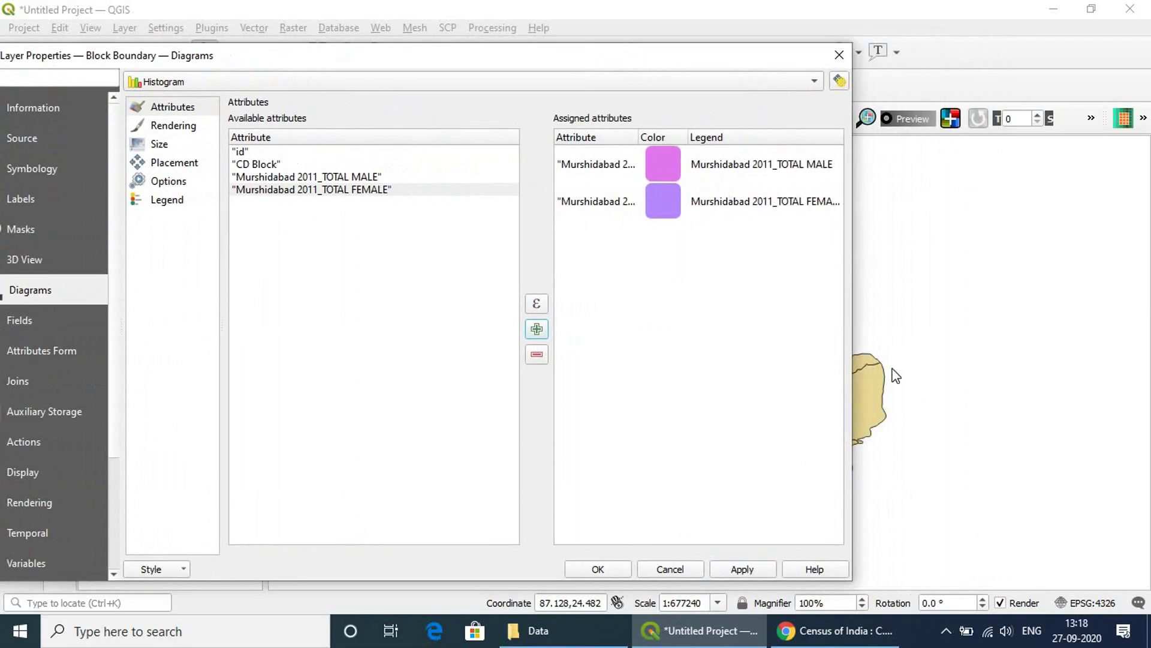
{"action": "left_click_drag", "start_coordinate": [678, 60], "coordinate": [746, 58]}
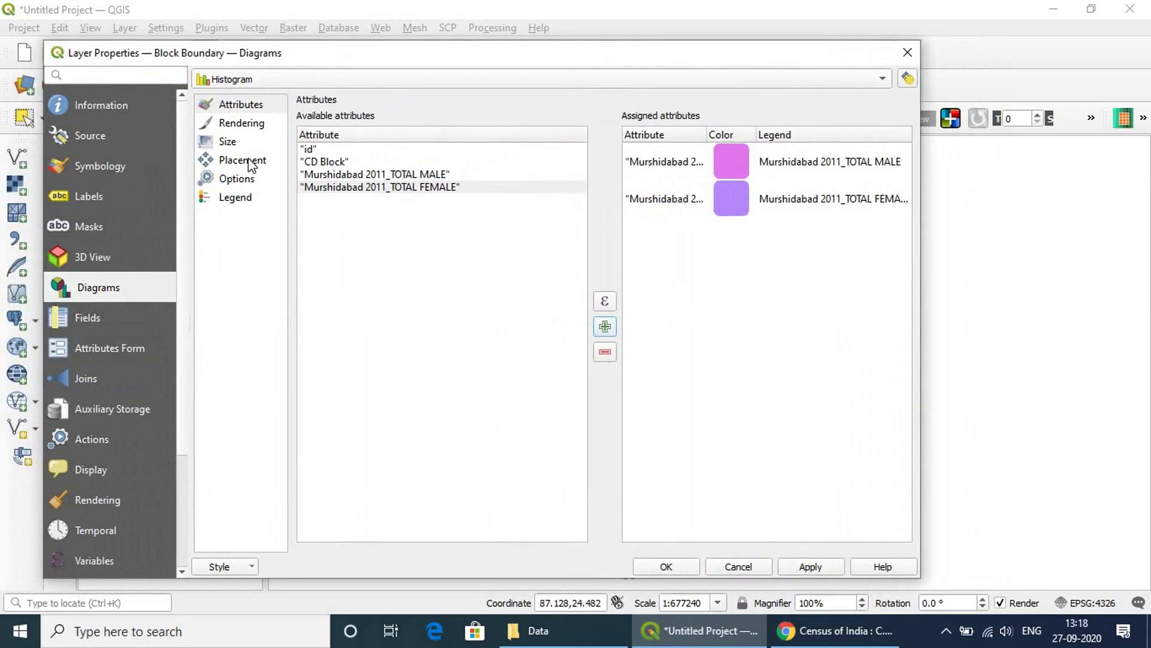
Scale the histogram bars by Murshidabad 2011_TOTAL MALE and have the attribute's maximum value filled in.
{"action": "left_click", "coordinate": [241, 123]}
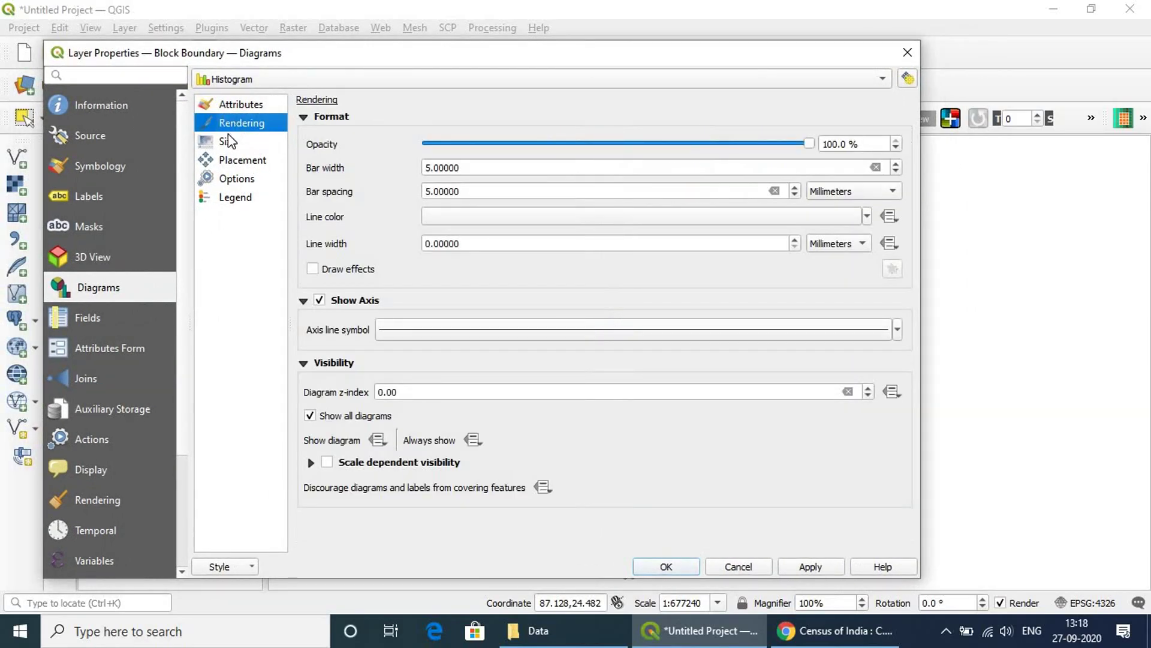
{"action": "left_click", "coordinate": [233, 144]}
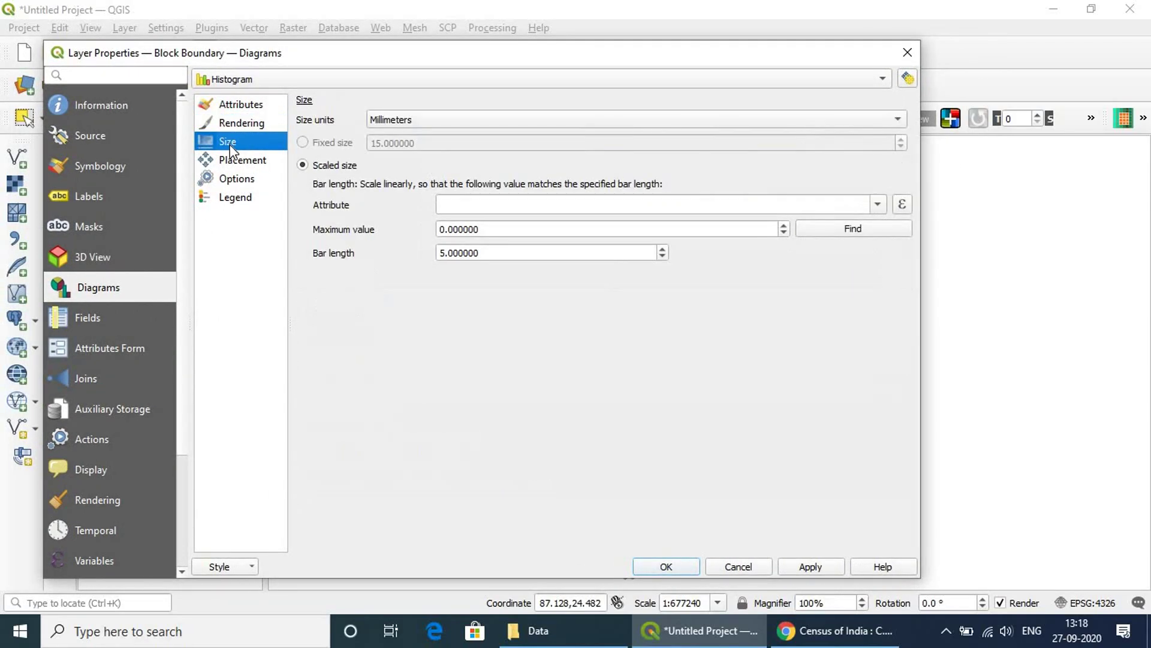
{"action": "left_click_drag", "start_coordinate": [519, 60], "coordinate": [545, 58]}
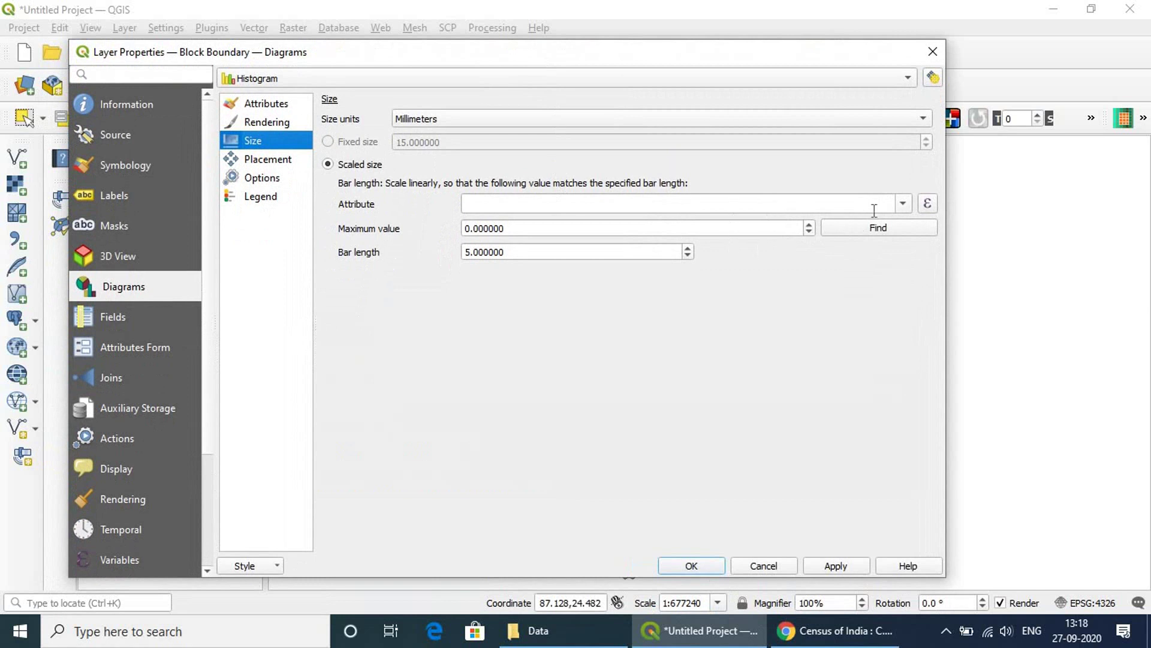
{"action": "left_click", "coordinate": [894, 204]}
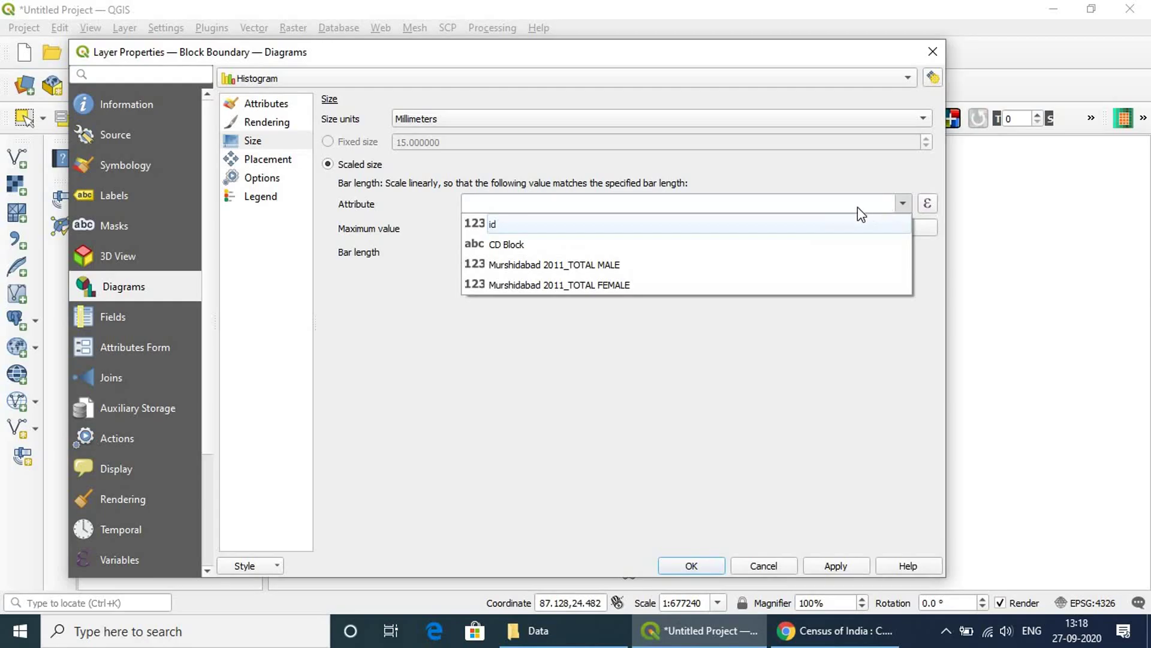
{"action": "left_click", "coordinate": [637, 264]}
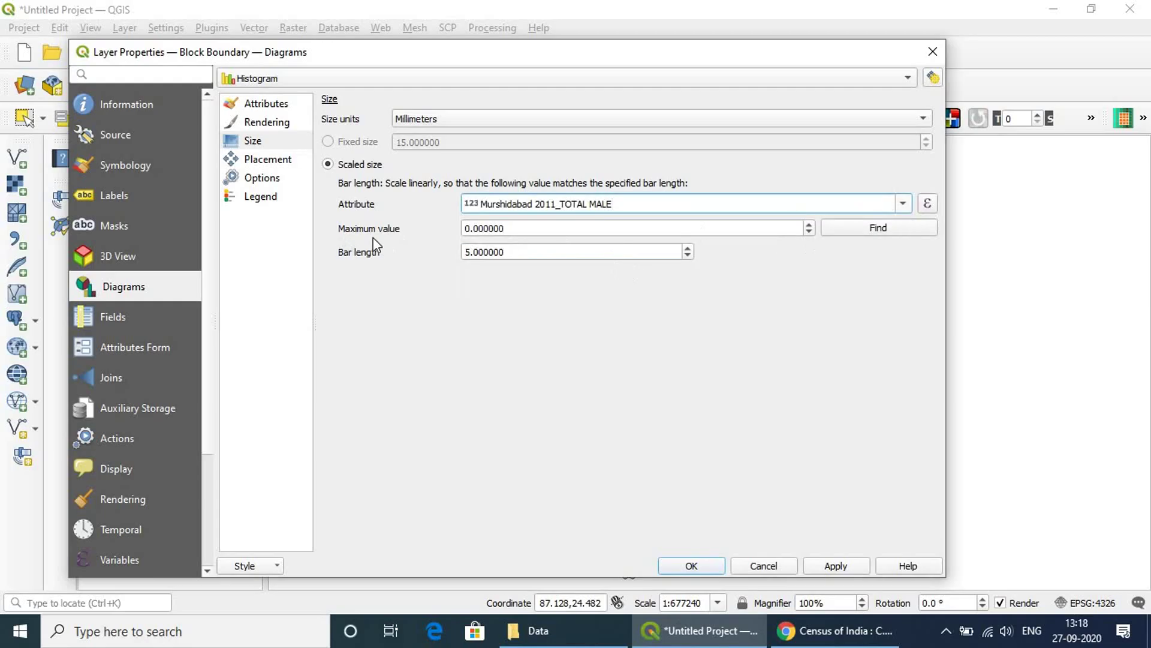
{"action": "left_click", "coordinate": [893, 231]}
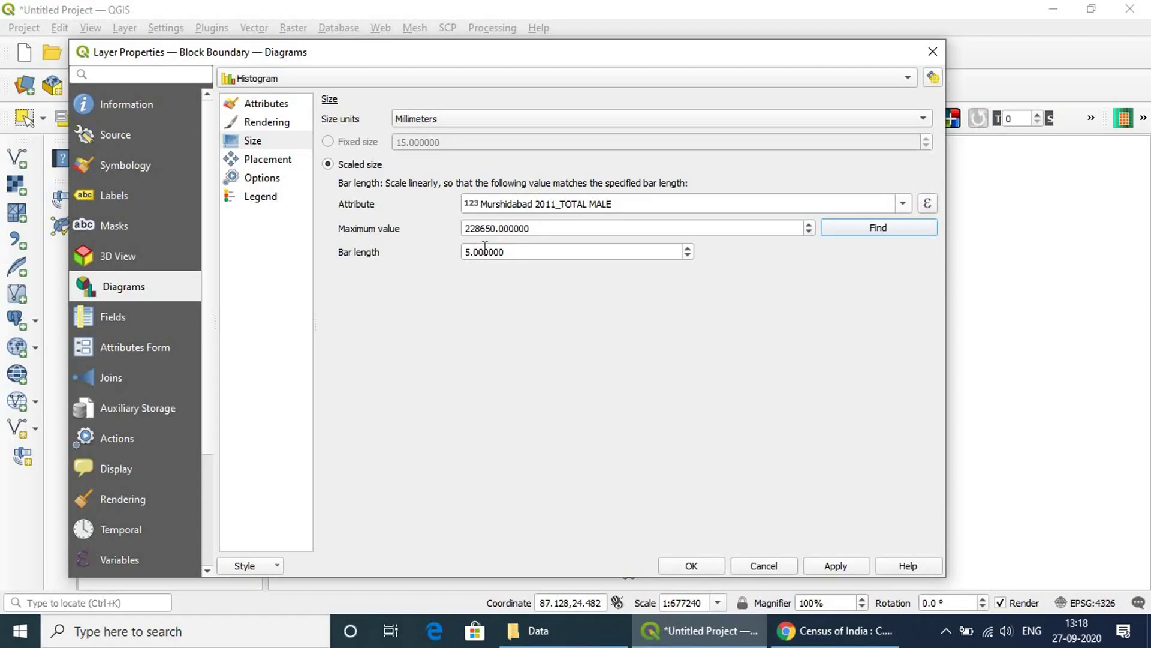
{"action": "left_click_drag", "start_coordinate": [483, 55], "coordinate": [419, 55]}
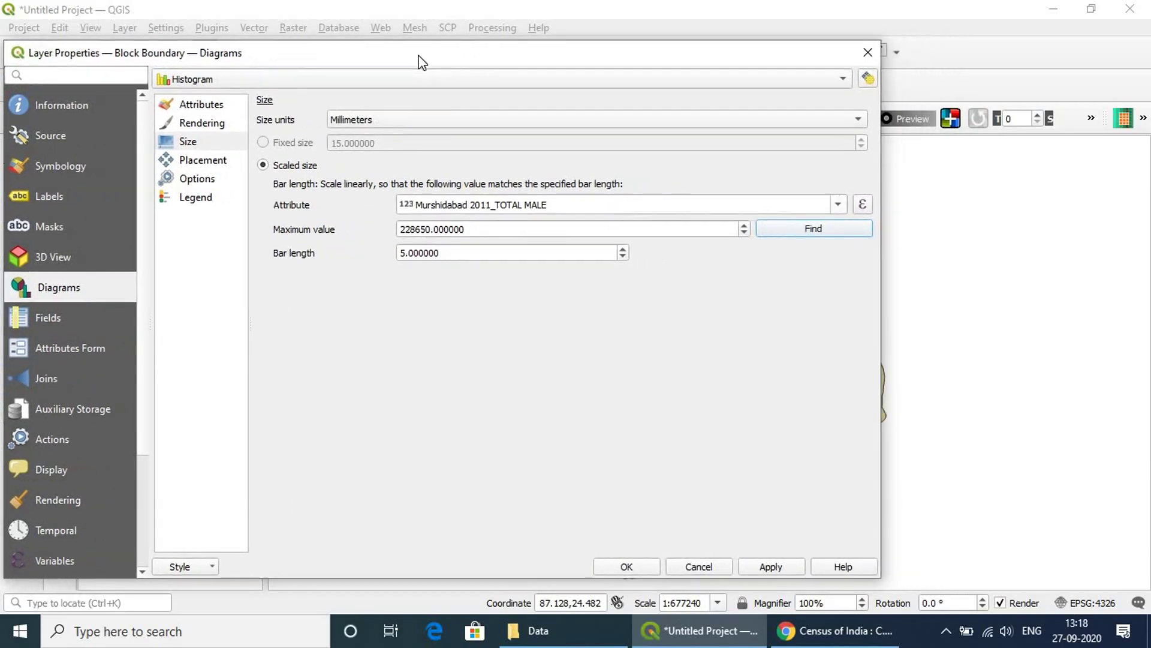
Apply the histogram diagrams to Block Boundary and close its layer properties to examine the bars on the map.
{"action": "left_click", "coordinate": [200, 124]}
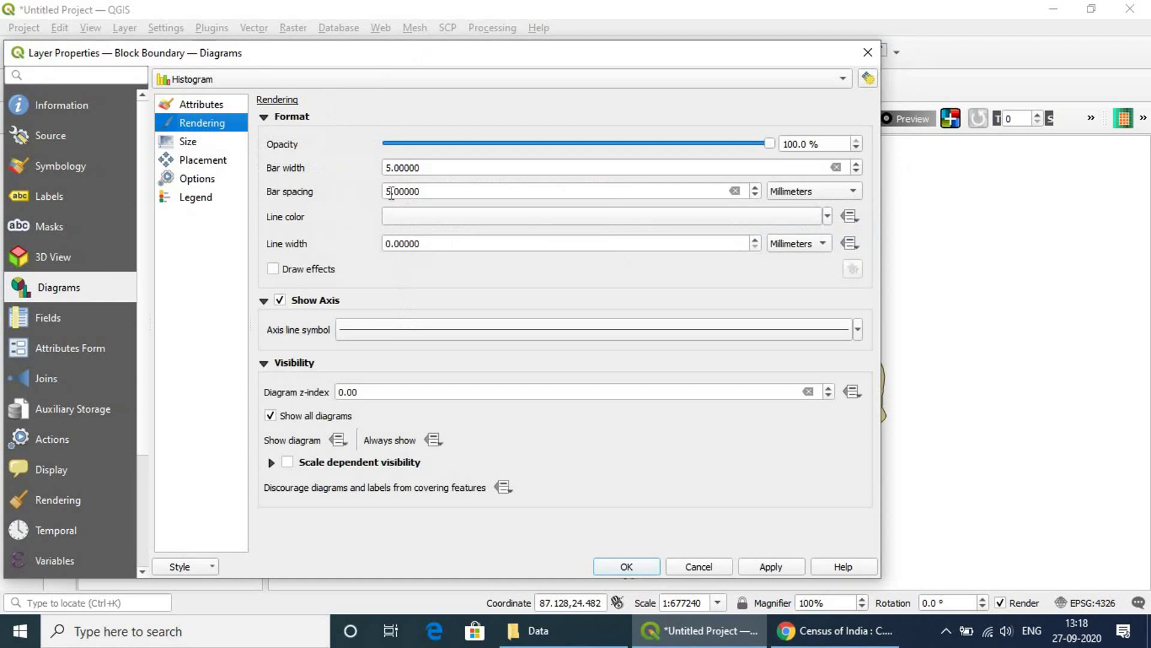
{"action": "left_click_drag", "start_coordinate": [540, 54], "coordinate": [447, 66]}
{"action": "left_click", "coordinate": [683, 566]}
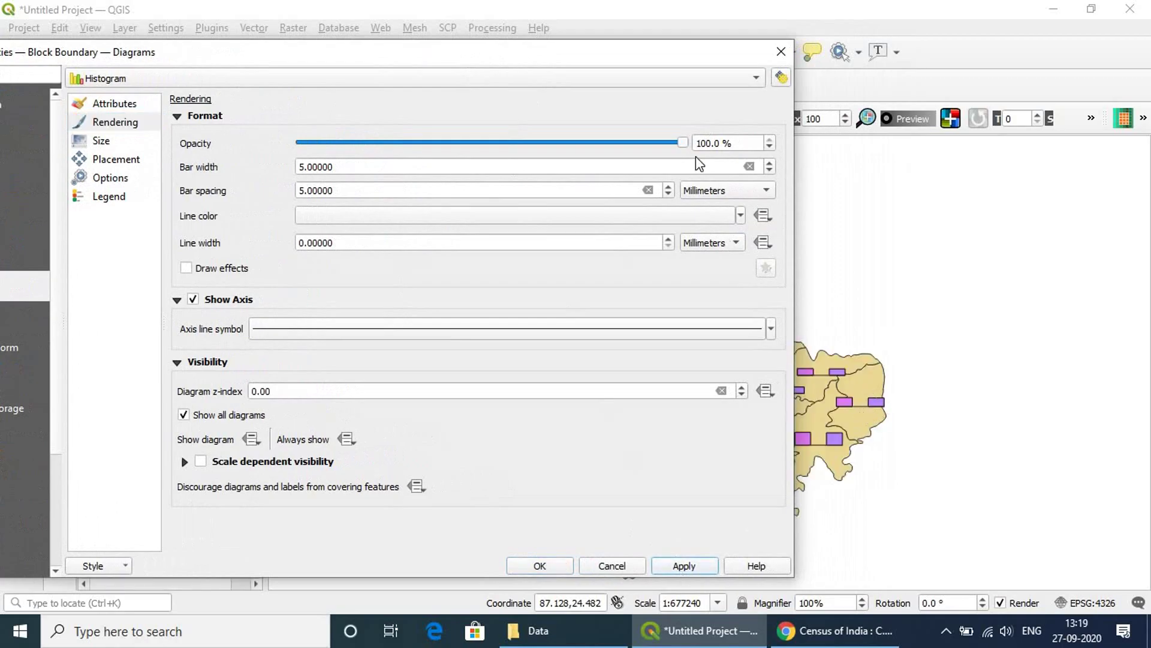
{"action": "left_click", "coordinate": [781, 52]}
{"action": "scroll", "coordinate": [685, 356], "scroll_direction": "up", "scroll_amount": 2}
{"action": "scroll", "coordinate": [684, 357], "scroll_direction": "down", "scroll_amount": 1}
{"action": "left_click_drag", "start_coordinate": [825, 326], "coordinate": [920, 334]}
{"action": "scroll", "coordinate": [876, 347], "scroll_direction": "down", "scroll_amount": 1}
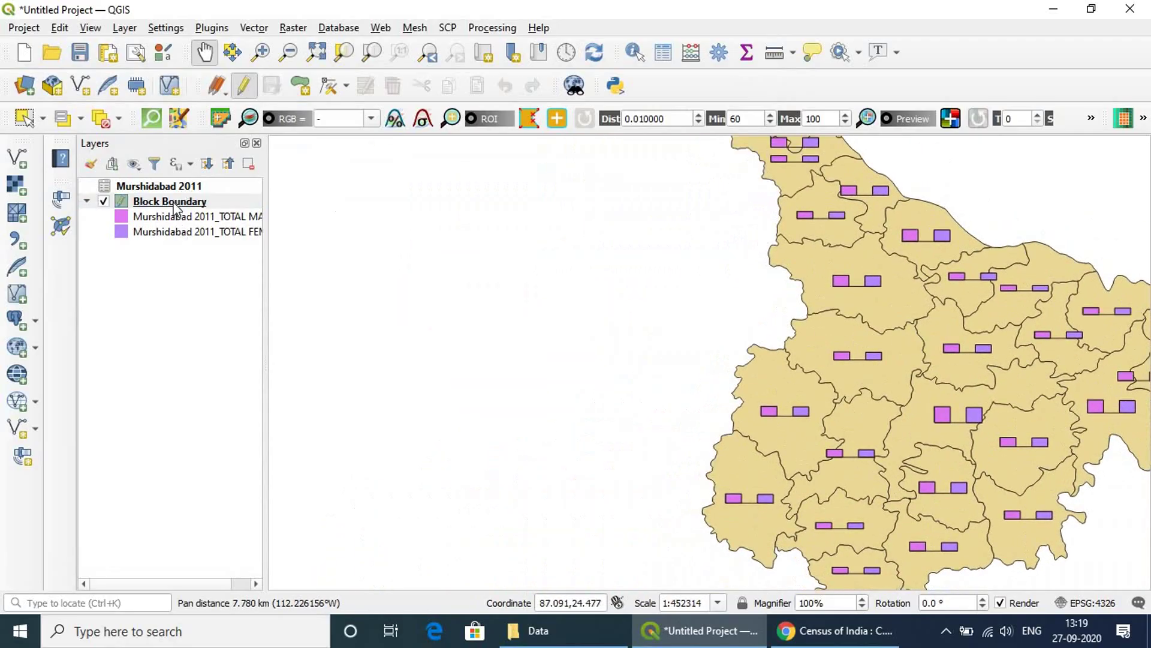
Reopen the Block Boundary diagram properties and apply a bar width of 5 and a bar spacing of 0 mm.
{"action": "right_click", "coordinate": [174, 208]}
{"action": "left_click", "coordinate": [239, 560]}
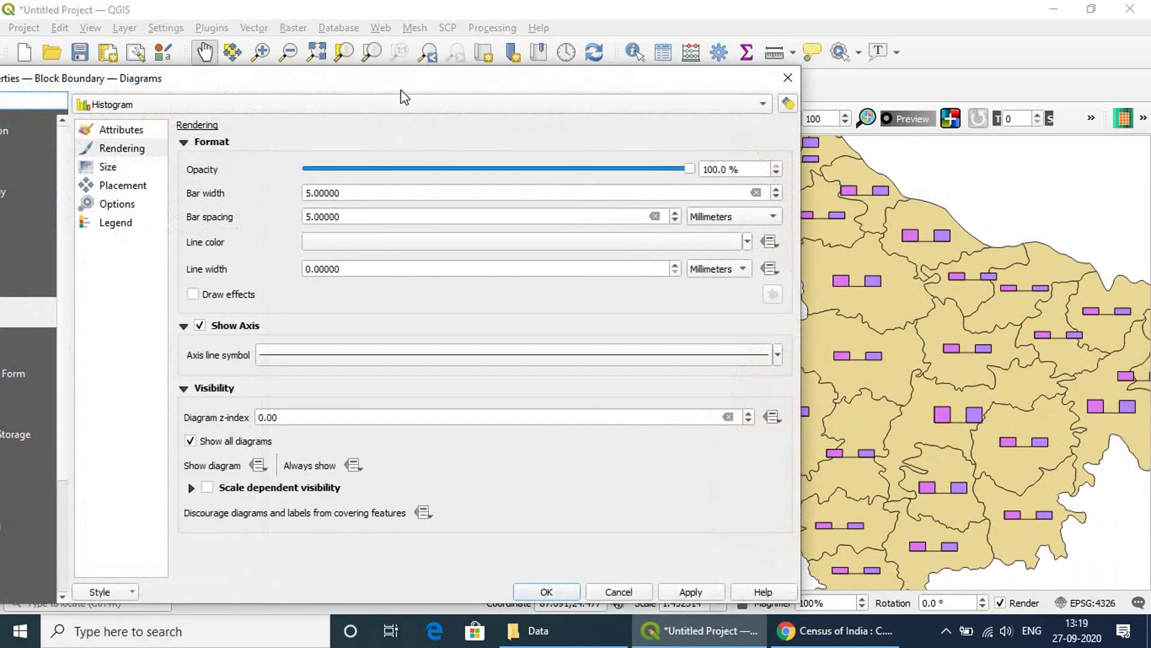
{"action": "left_click_drag", "start_coordinate": [400, 90], "coordinate": [392, 64]}
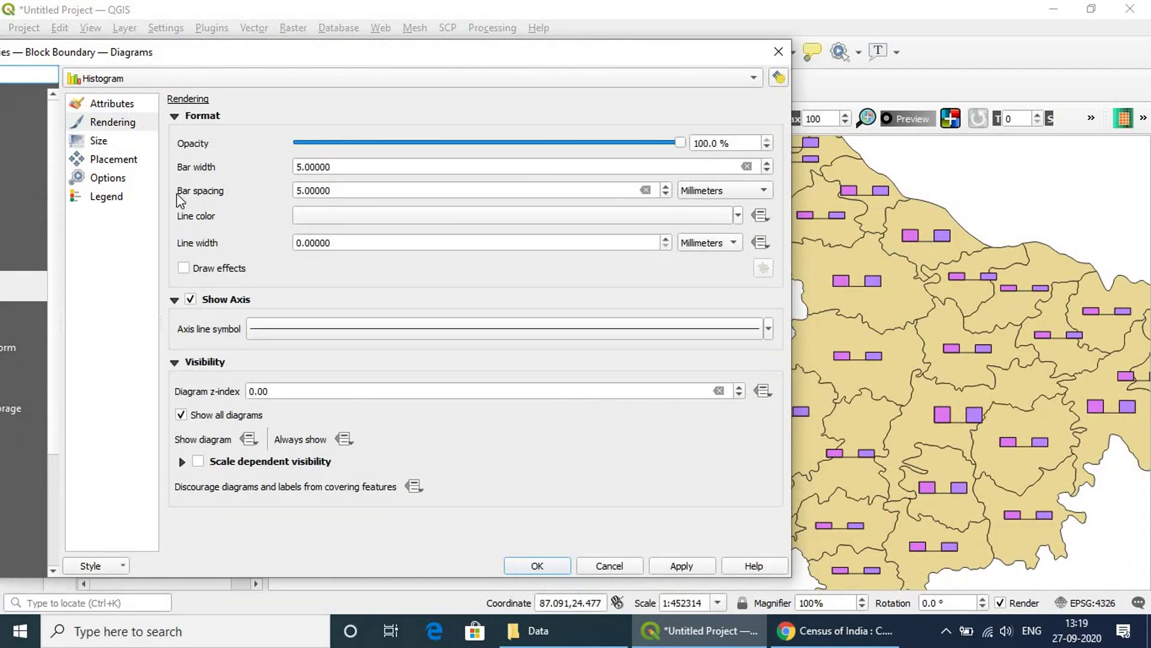
{"action": "left_click", "coordinate": [768, 171]}
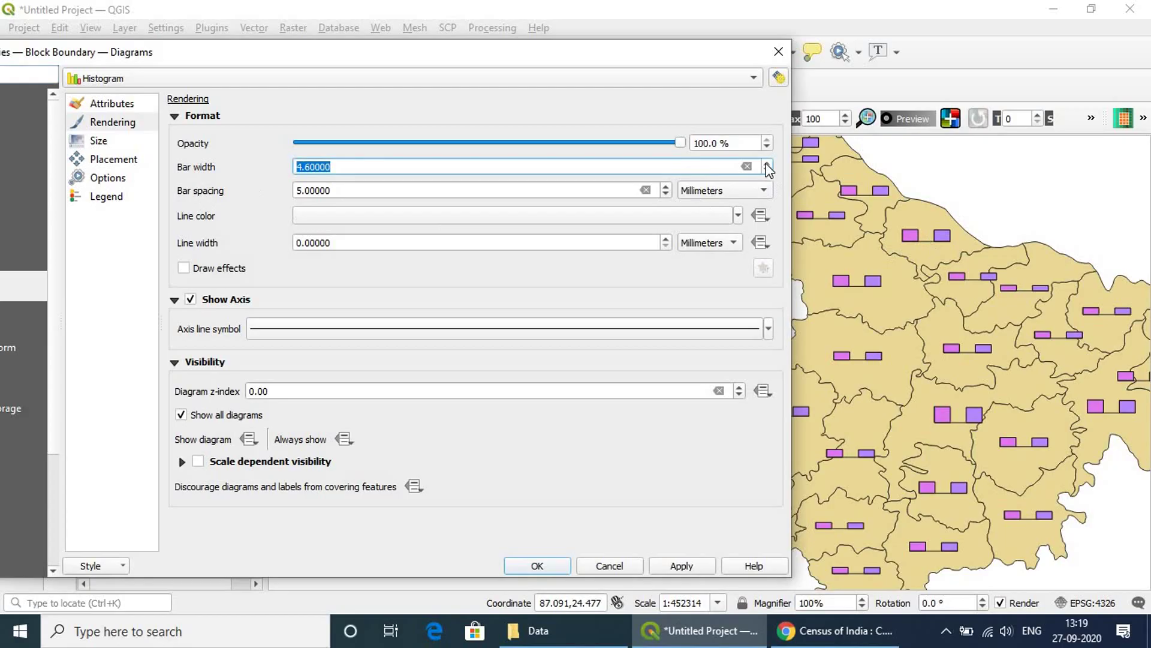
{"action": "left_click", "coordinate": [768, 162]}
{"action": "double_click", "coordinate": [667, 196]}
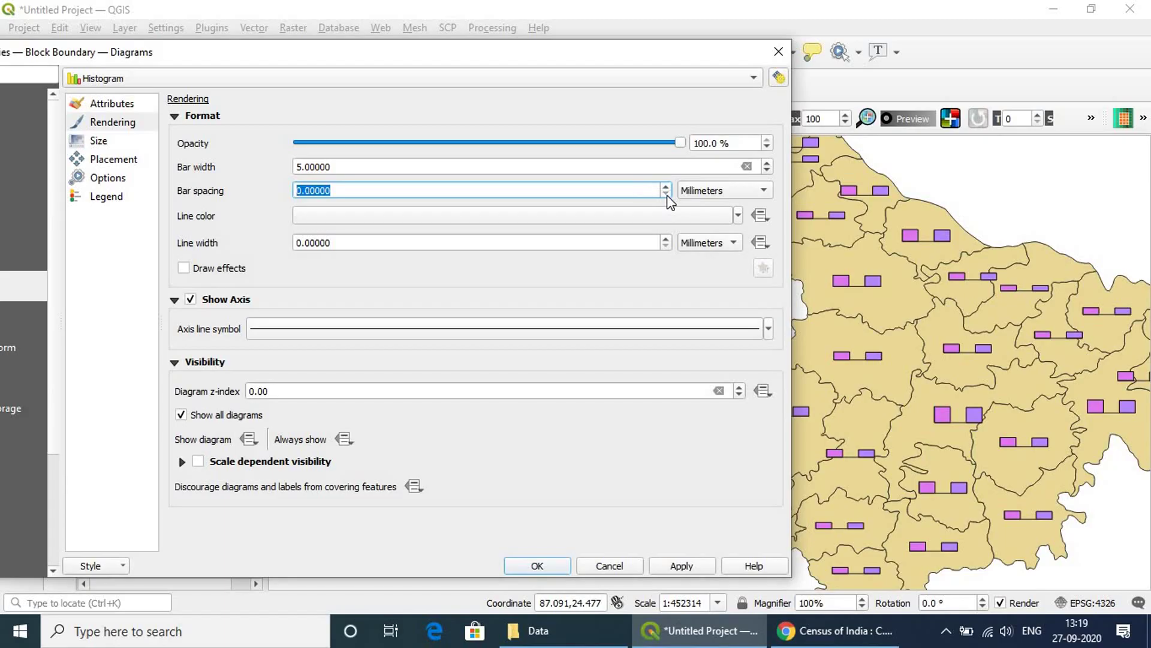
{"action": "left_click", "coordinate": [682, 564]}
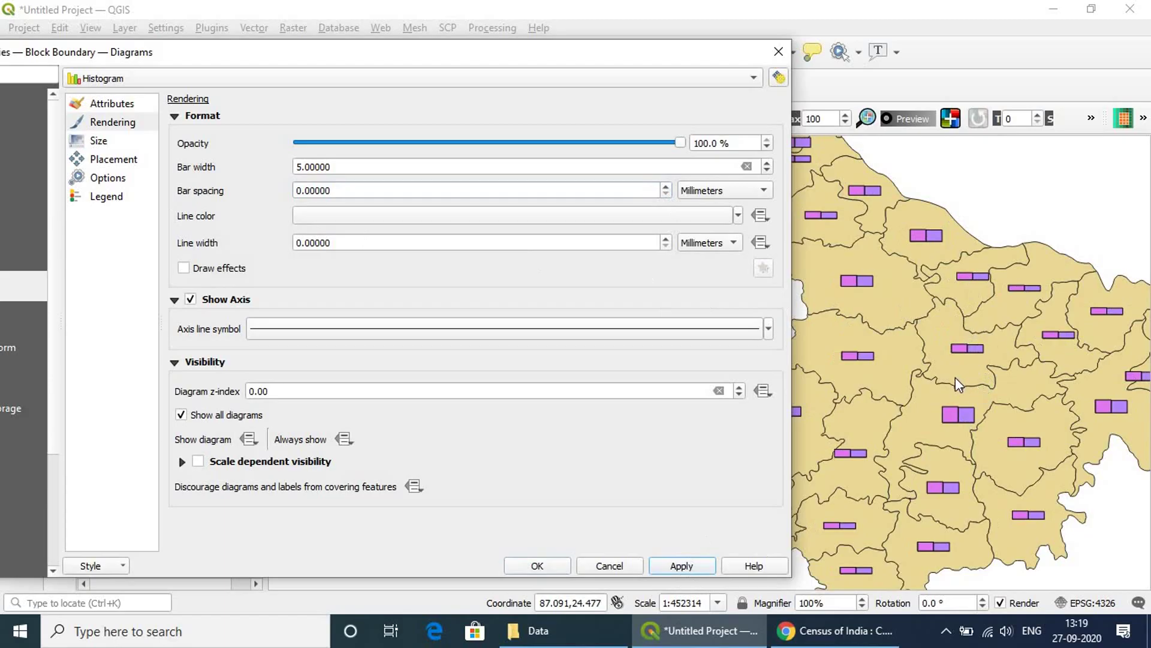
Set the histogram's scaled bar length to 8 mm, apply it and close the layer properties.
{"action": "left_click", "coordinate": [103, 142]}
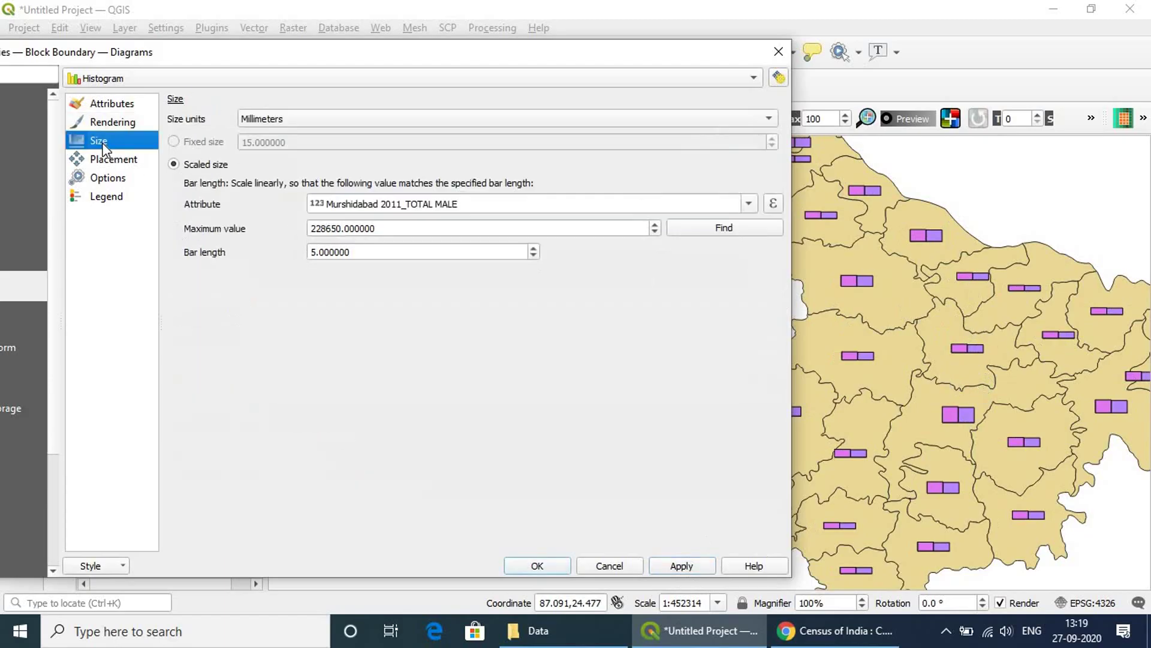
{"action": "double_click", "coordinate": [534, 248]}
{"action": "left_click", "coordinate": [534, 248]}
{"action": "left_click", "coordinate": [533, 248]}
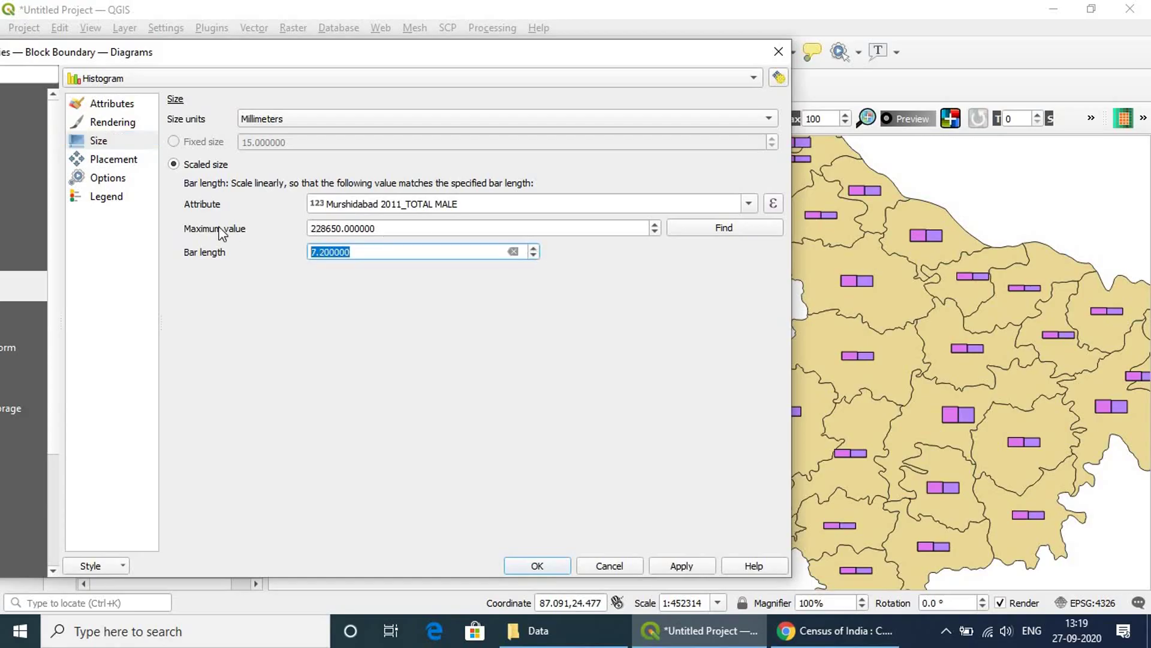
{"action": "left_click", "coordinate": [534, 248]}
{"action": "left_click", "coordinate": [689, 563]}
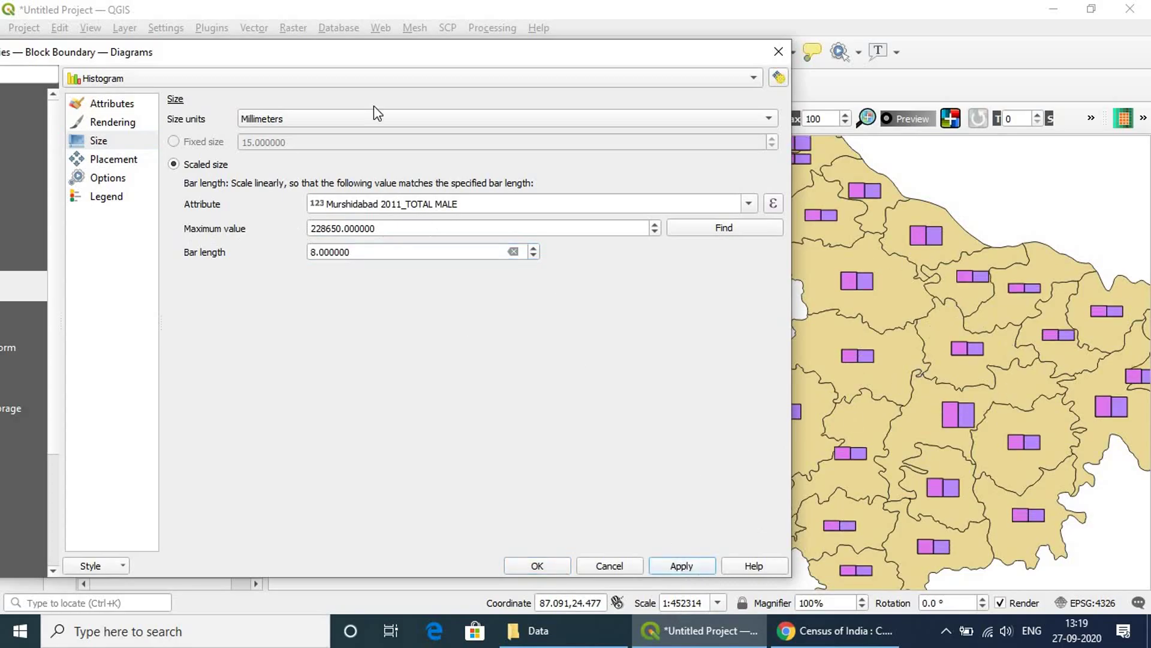
{"action": "left_click_drag", "start_coordinate": [383, 55], "coordinate": [519, 63]}
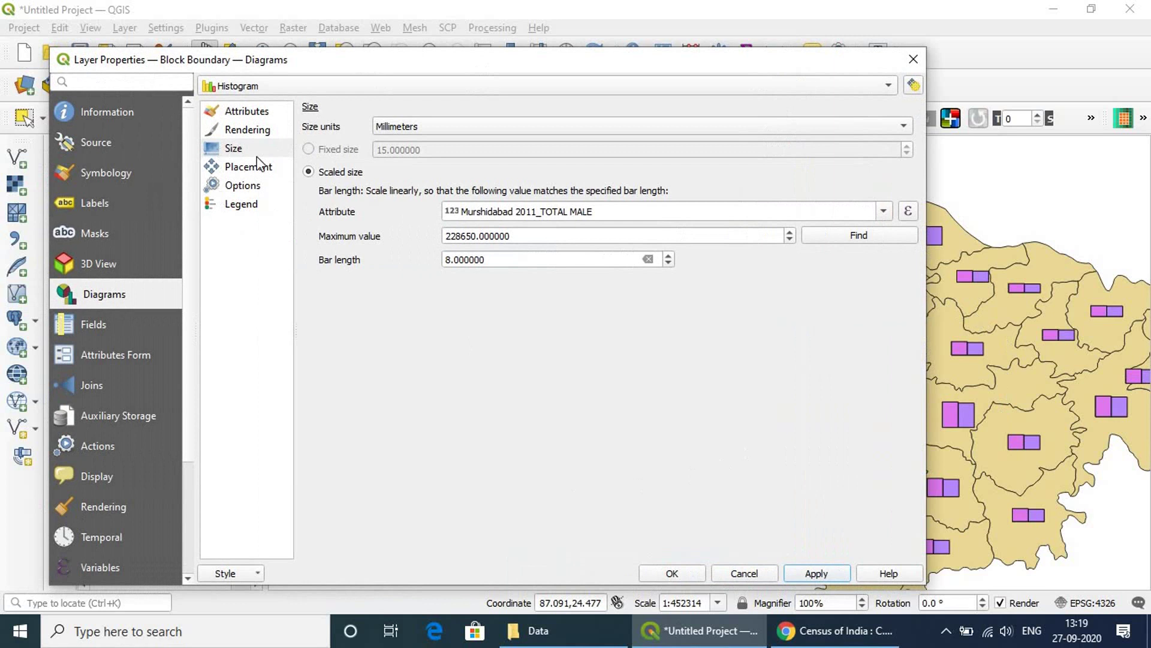
{"action": "left_click", "coordinate": [681, 569]}
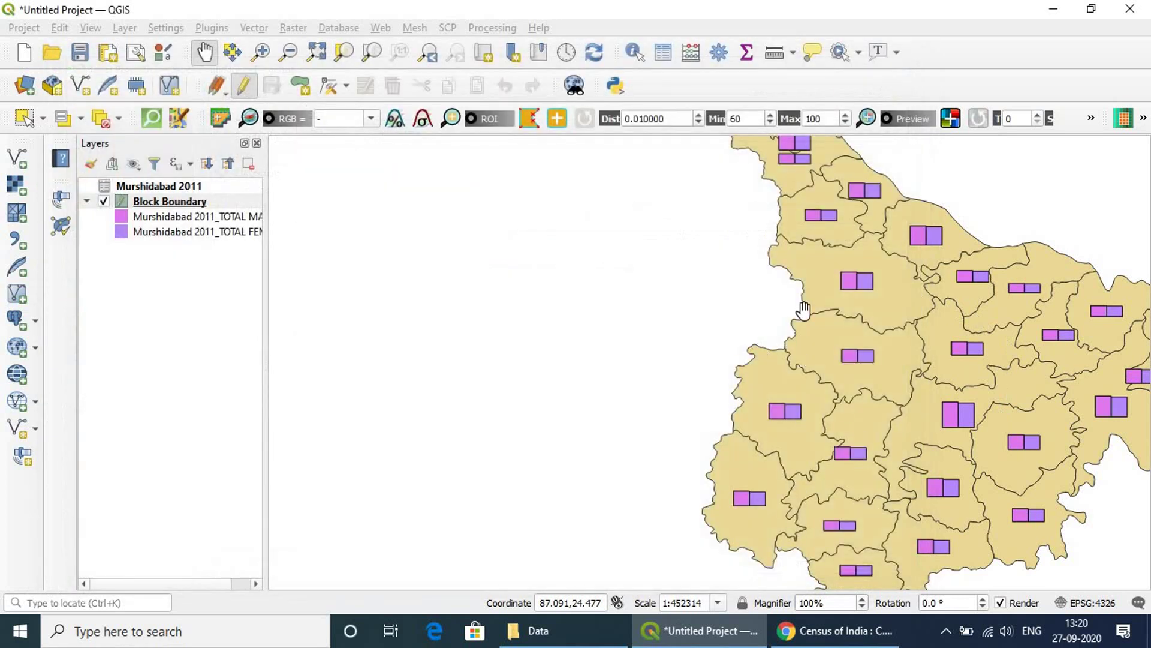
Reopen the Block Boundary layer properties at the histogram diagram's assigned attributes, keeping part of the map in view.
{"action": "left_click_drag", "start_coordinate": [824, 334], "coordinate": [710, 347]}
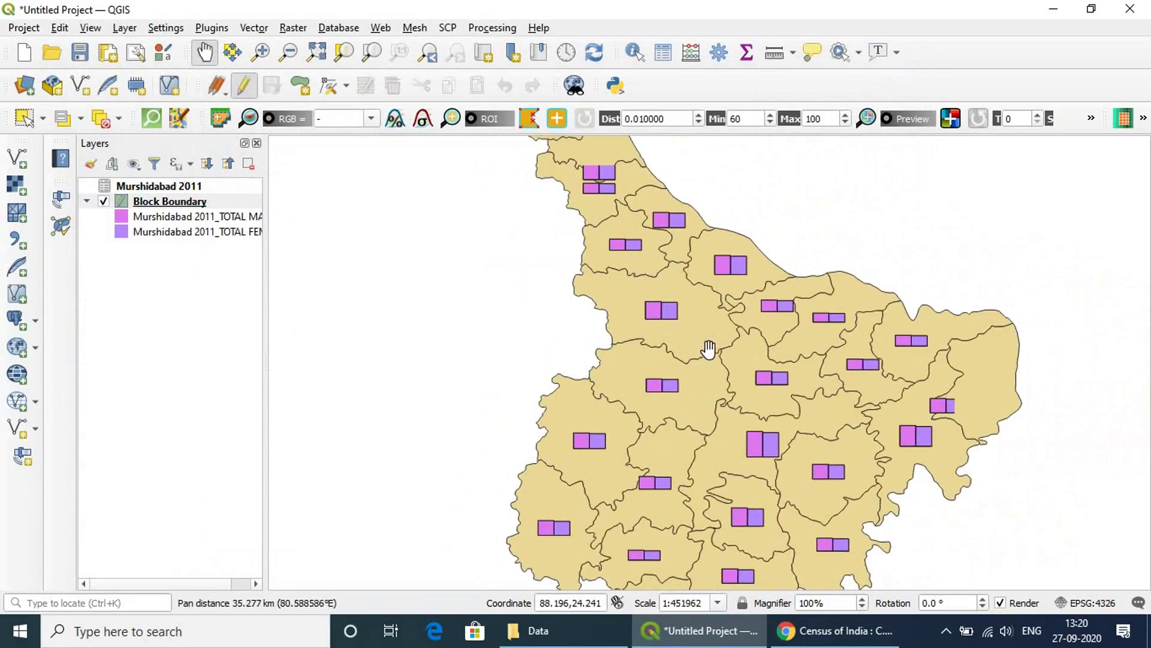
{"action": "scroll", "coordinate": [709, 348], "scroll_direction": "down", "scroll_amount": 1}
{"action": "scroll", "coordinate": [709, 348], "scroll_direction": "up", "scroll_amount": 1}
{"action": "scroll", "coordinate": [709, 348], "scroll_direction": "down", "scroll_amount": 1}
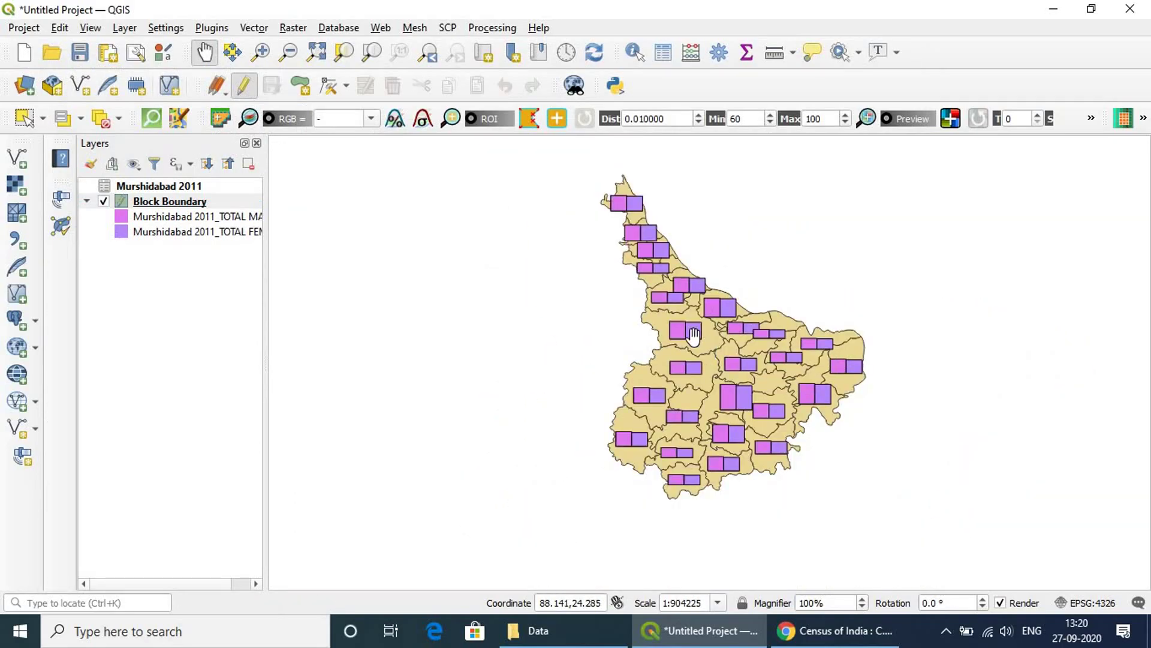
{"action": "left_click", "coordinate": [179, 215]}
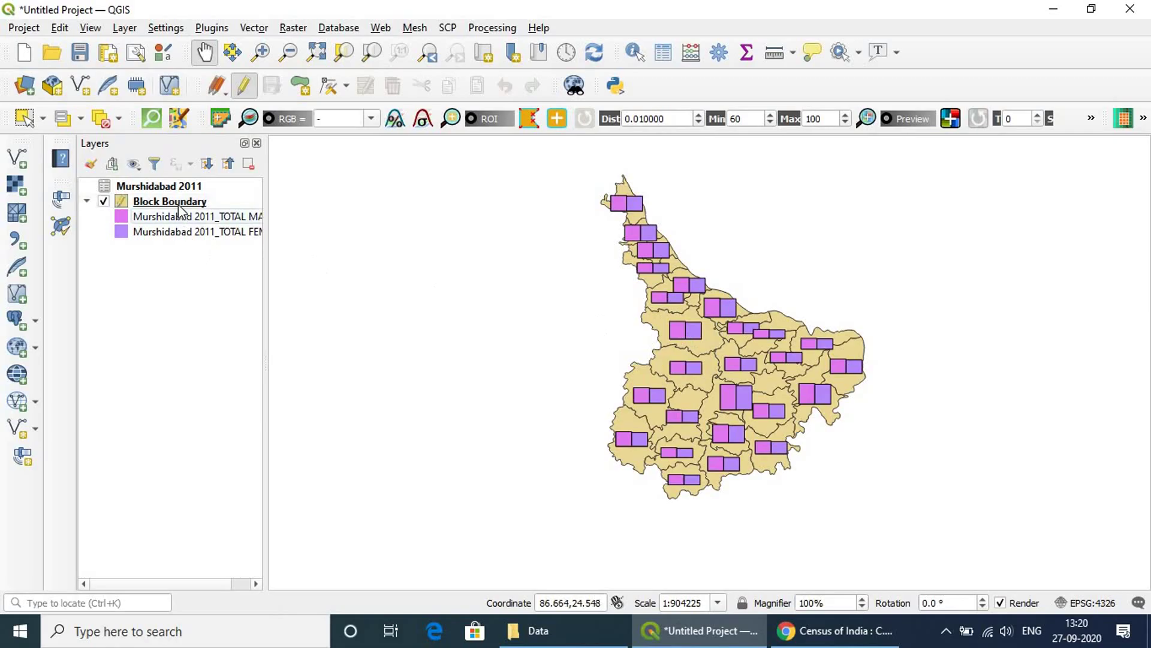
{"action": "double_click", "coordinate": [179, 213]}
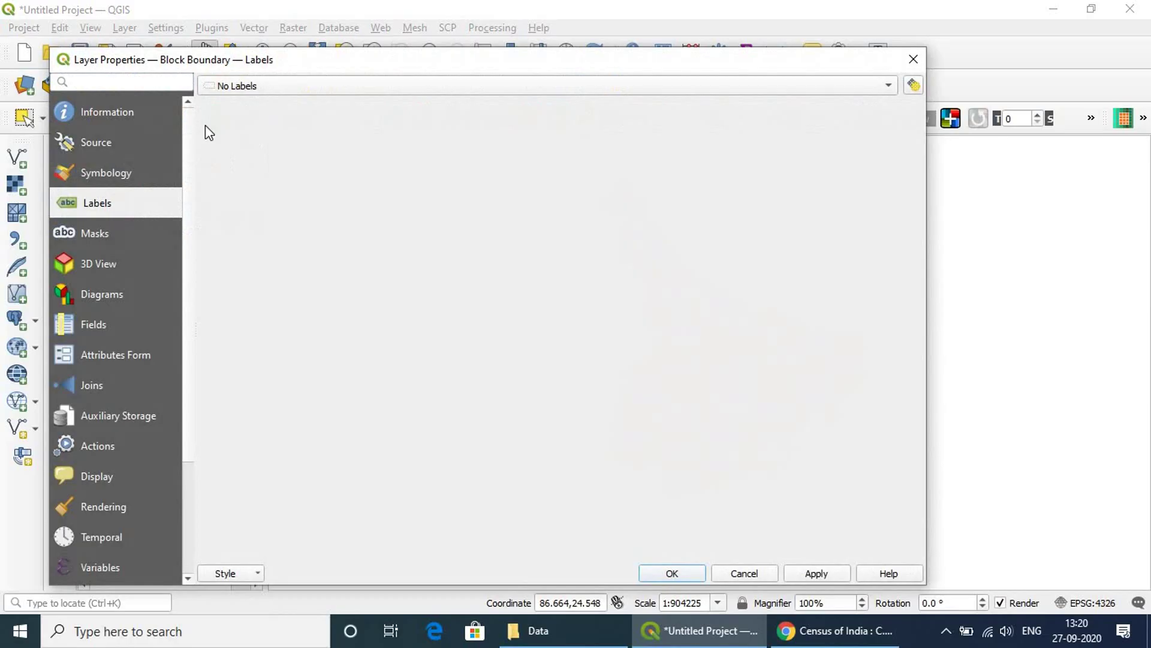
{"action": "left_click", "coordinate": [101, 174]}
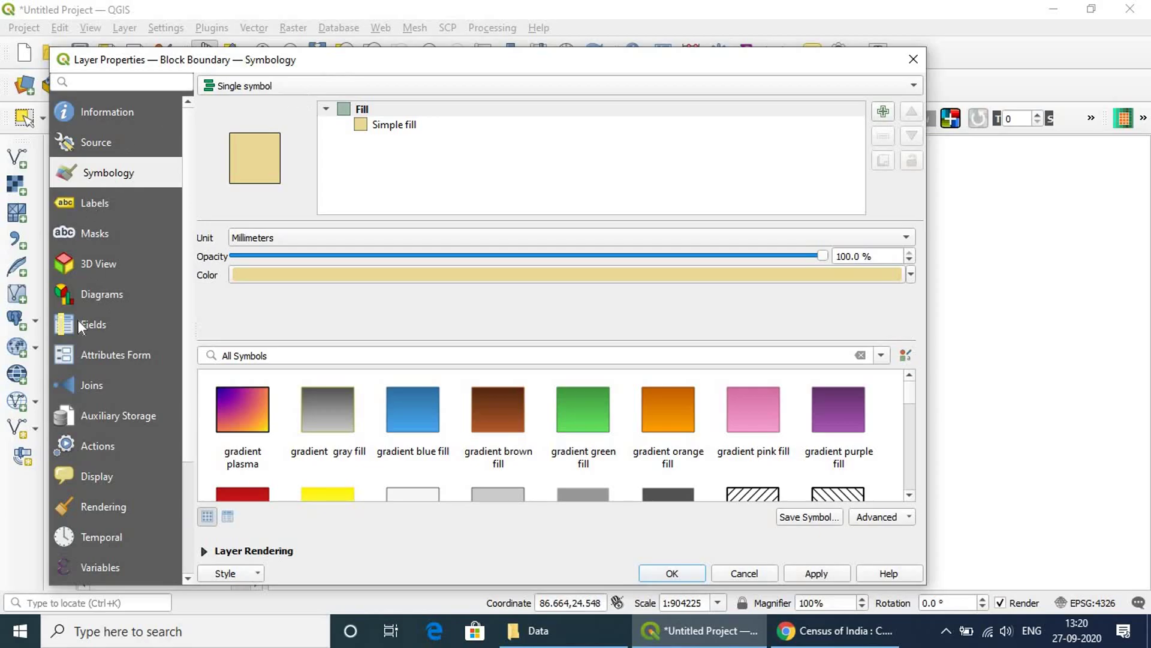
{"action": "left_click", "coordinate": [94, 297]}
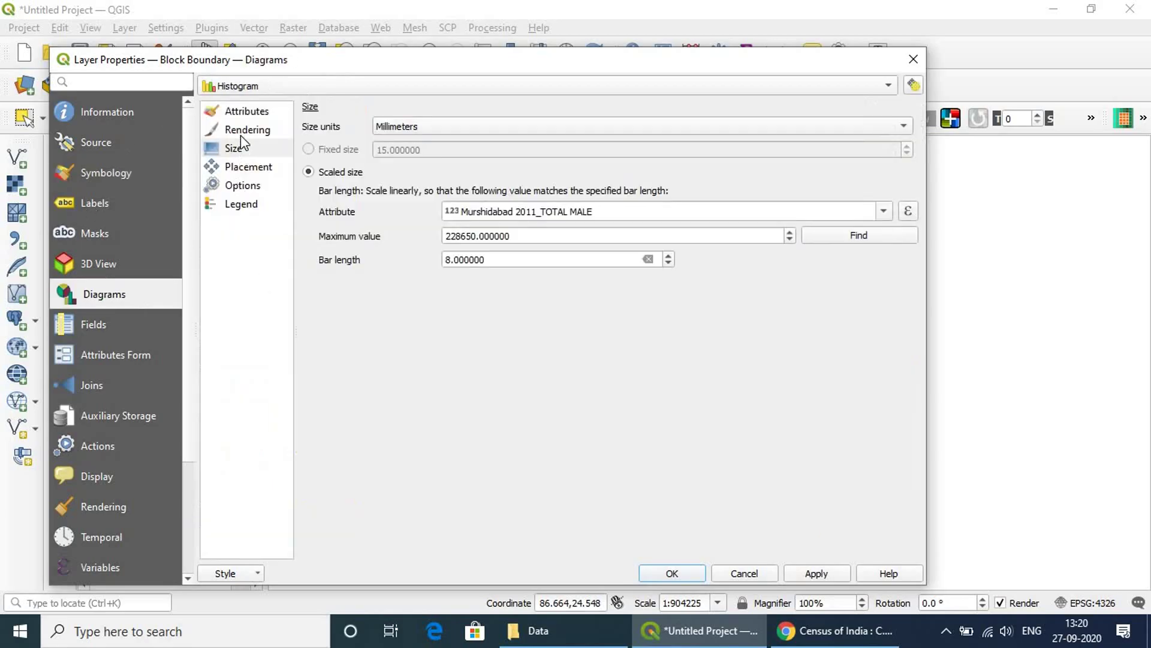
{"action": "left_click", "coordinate": [243, 112]}
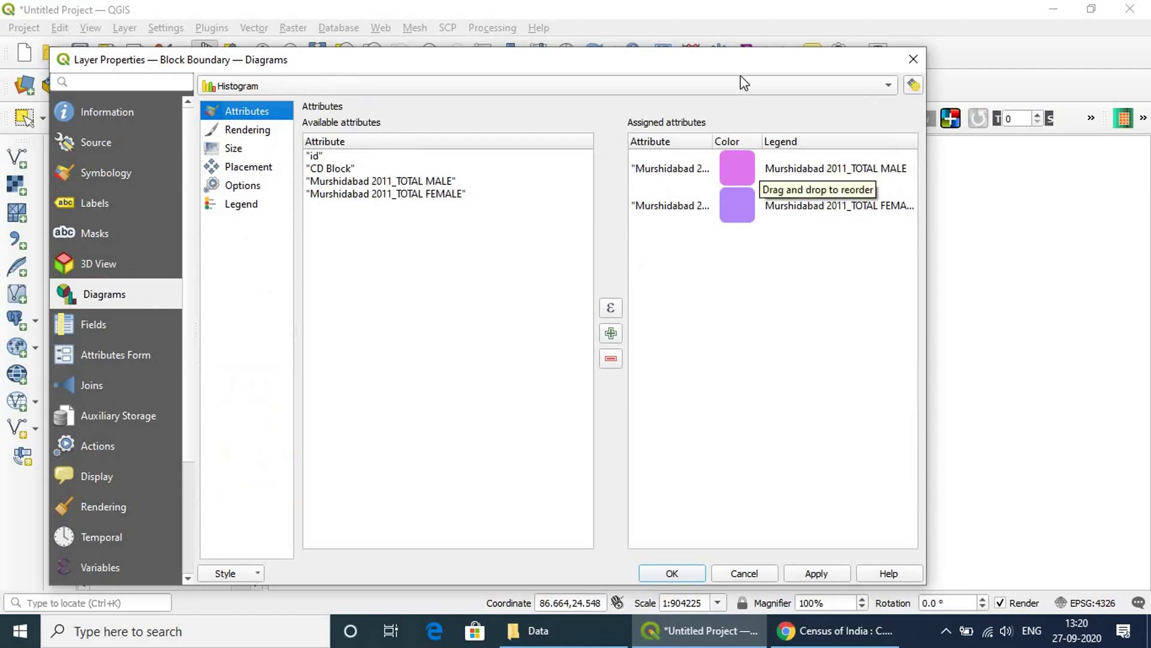
{"action": "left_click_drag", "start_coordinate": [741, 67], "coordinate": [608, 79]}
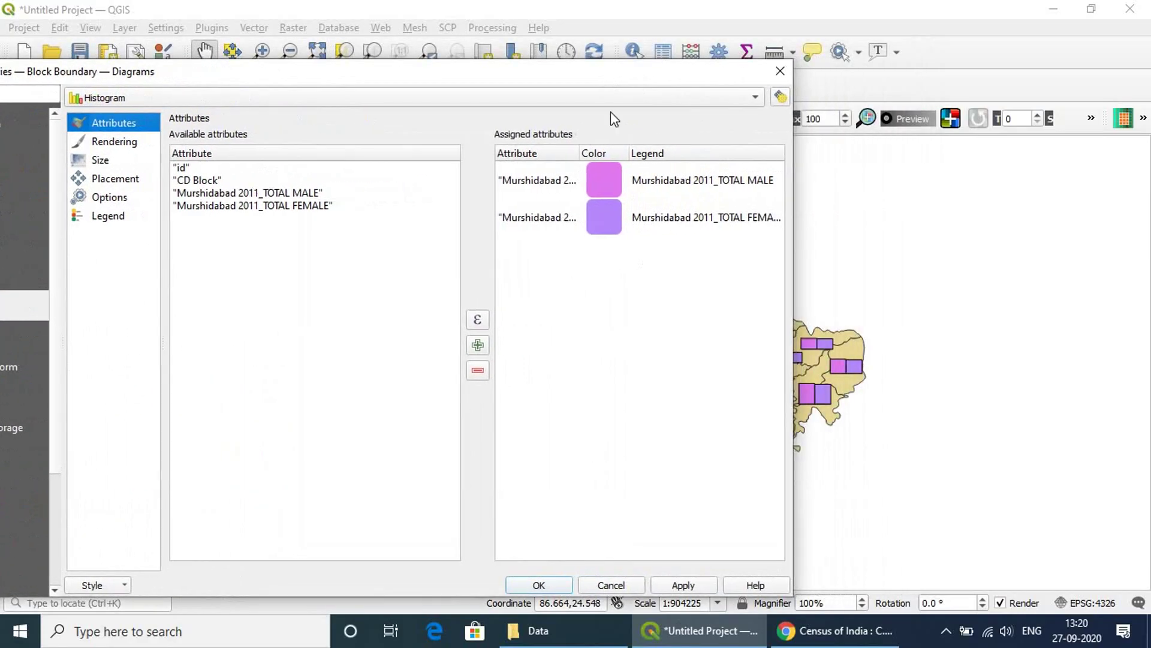
{"action": "double_click", "coordinate": [605, 181]}
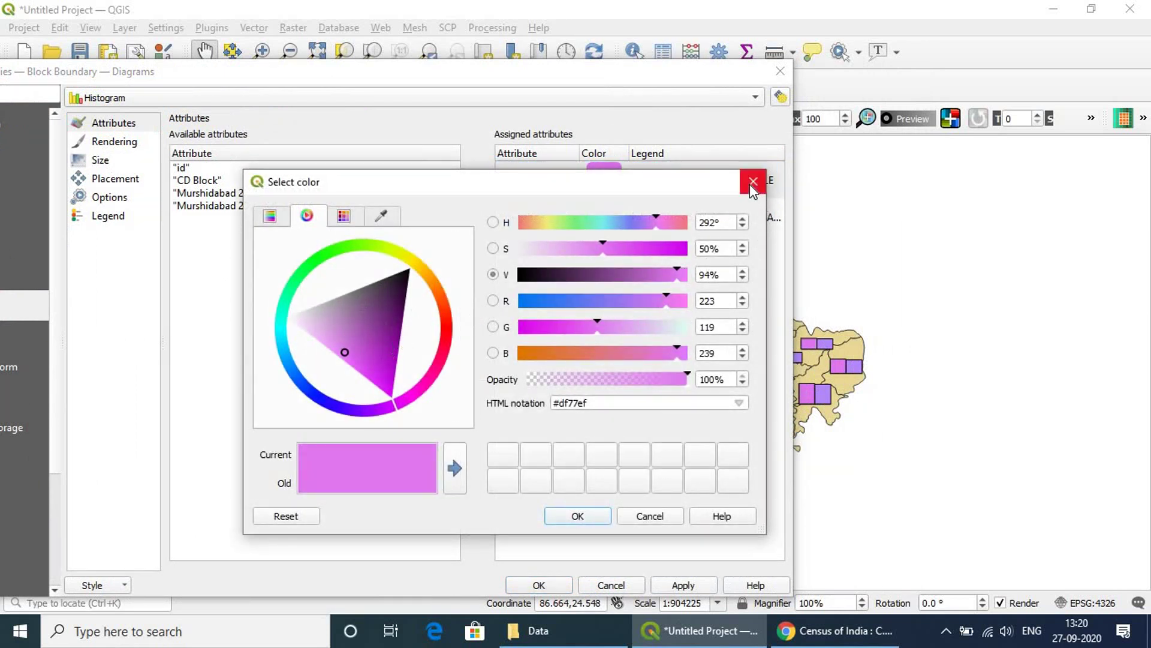
{"action": "left_click", "coordinate": [268, 217]}
{"action": "left_click", "coordinate": [307, 217]}
{"action": "left_click", "coordinate": [269, 217]}
{"action": "left_click", "coordinate": [754, 181]}
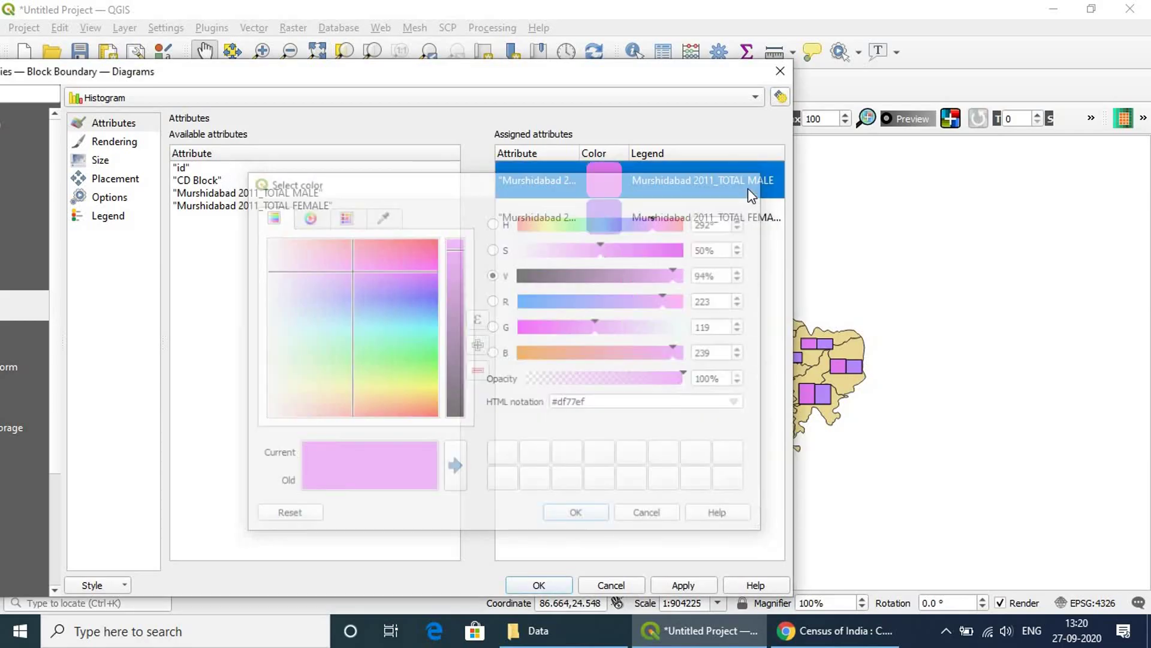
Switch to Chrome, open materialuicolors.co in a new tab and copy the HEX code of Light Blue at level 500.
{"action": "left_click", "coordinate": [843, 631]}
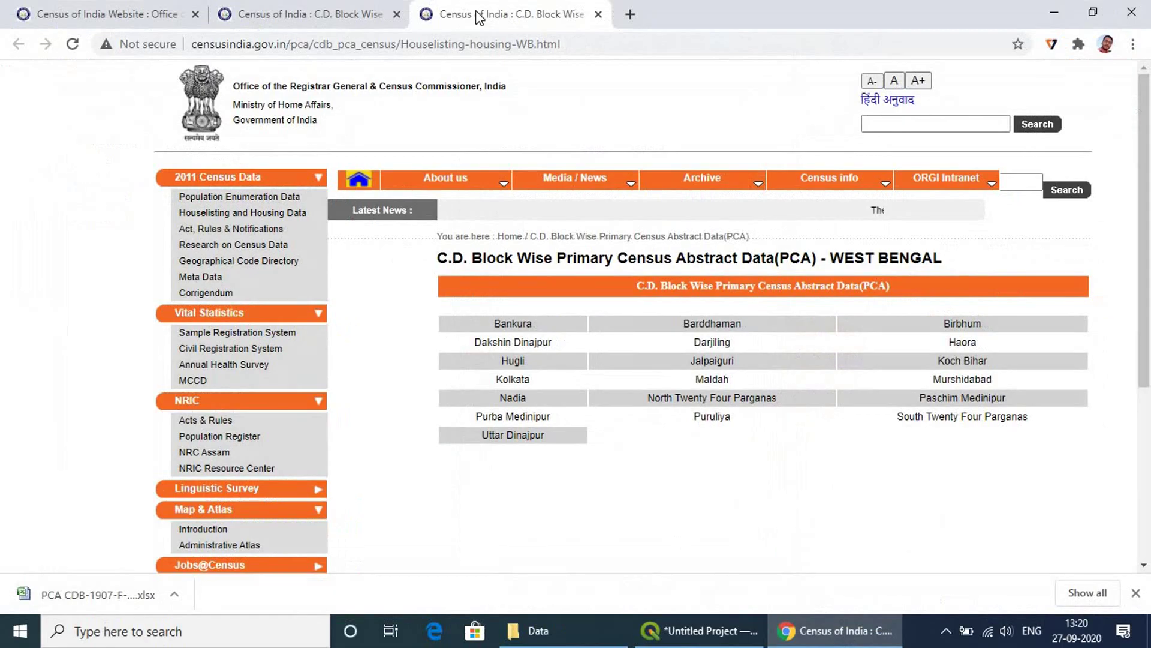
{"action": "left_click", "coordinate": [632, 16]}
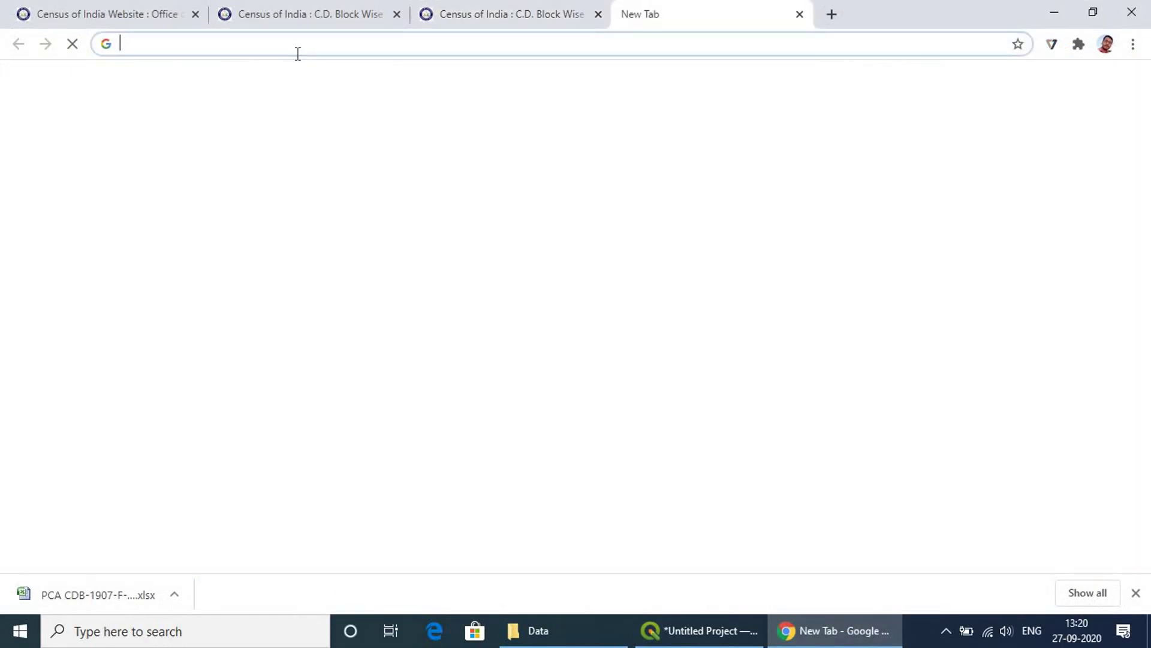
{"action": "left_click", "coordinate": [289, 44]}
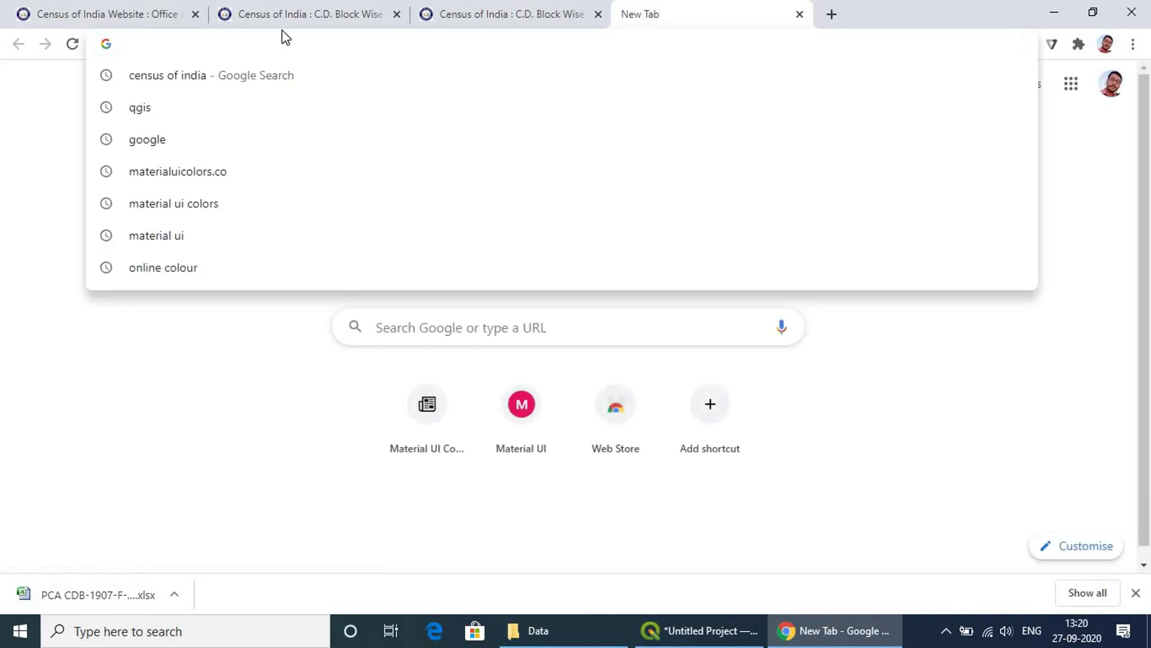
{"action": "type", "text": "ma"}
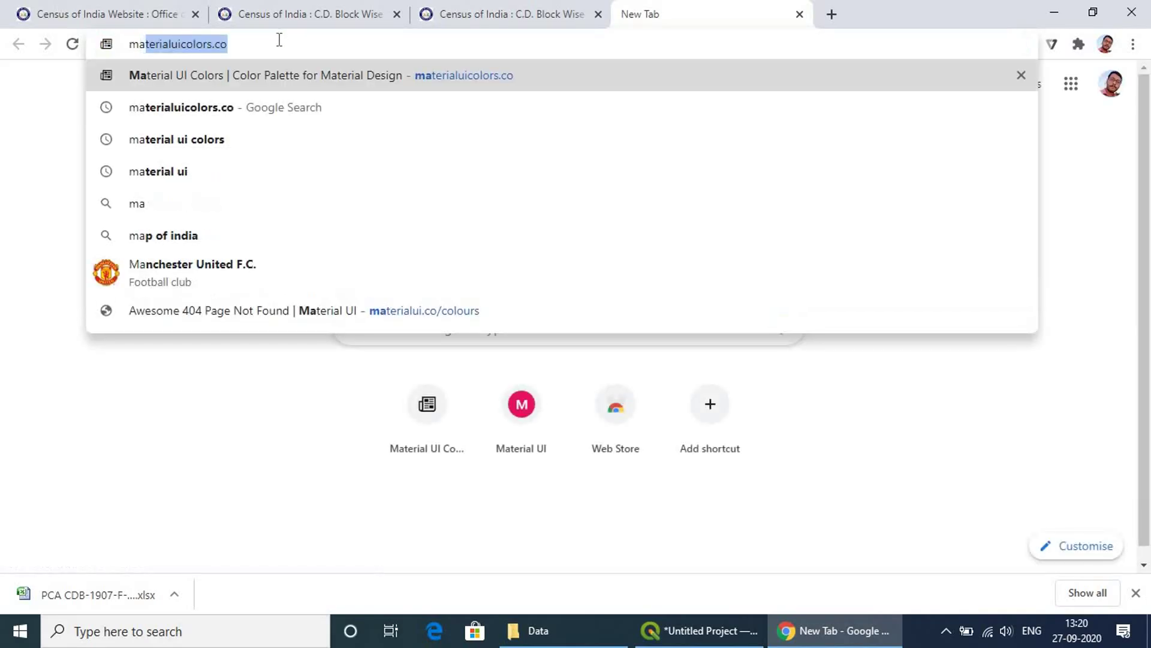
{"action": "key", "text": "Return"}
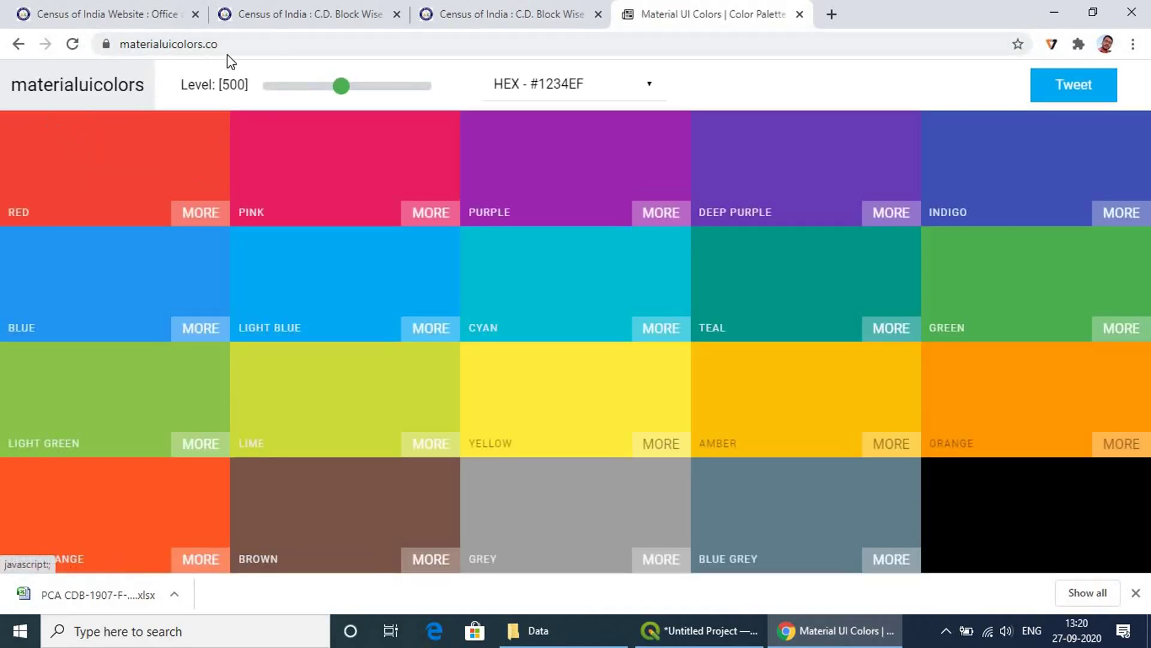
{"action": "left_click", "coordinate": [193, 44]}
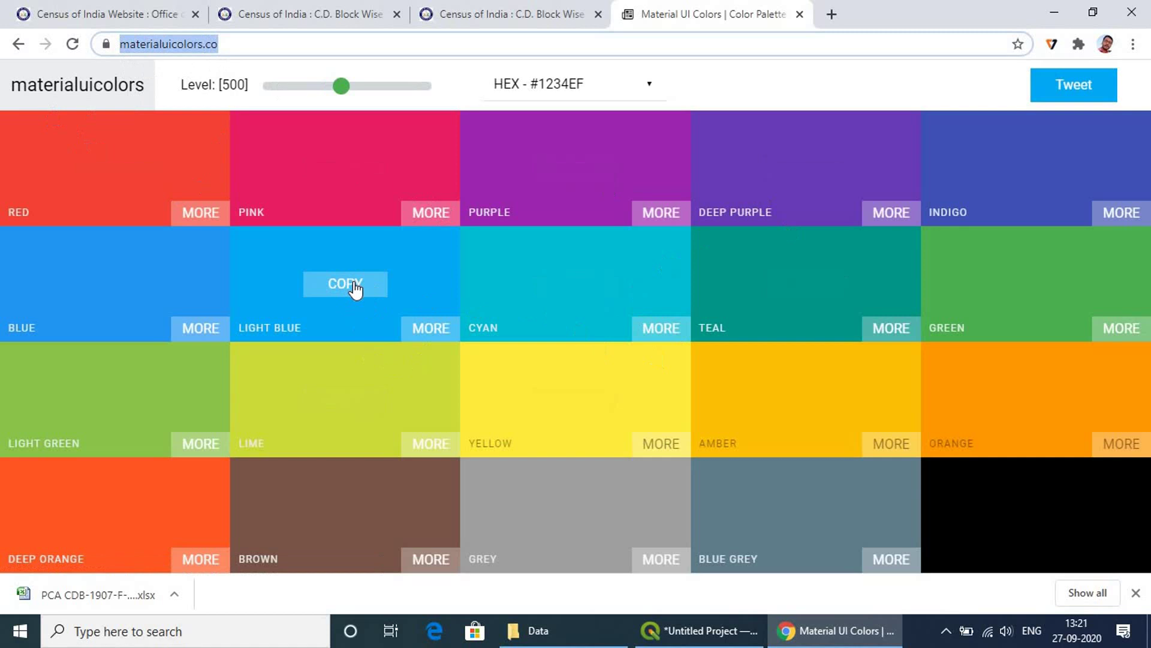
{"action": "left_click", "coordinate": [355, 288]}
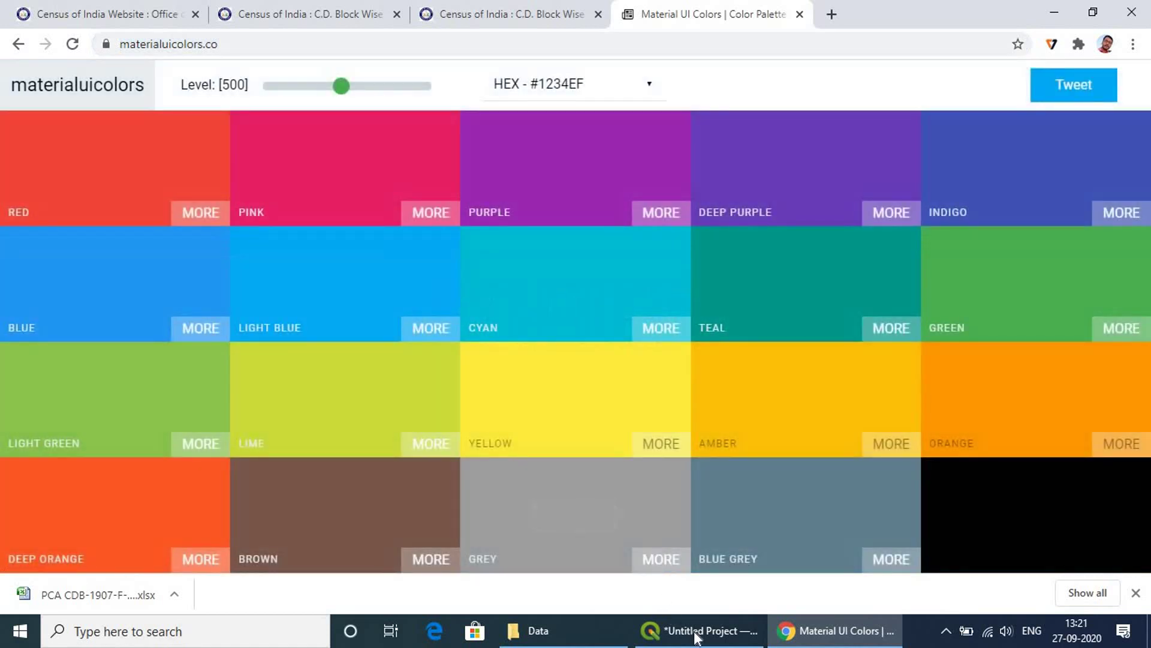
Return to QGIS and set the Murshidabad 2011_TOTAL MALE bar colour to the copied Light Blue code.
{"action": "left_click", "coordinate": [693, 633]}
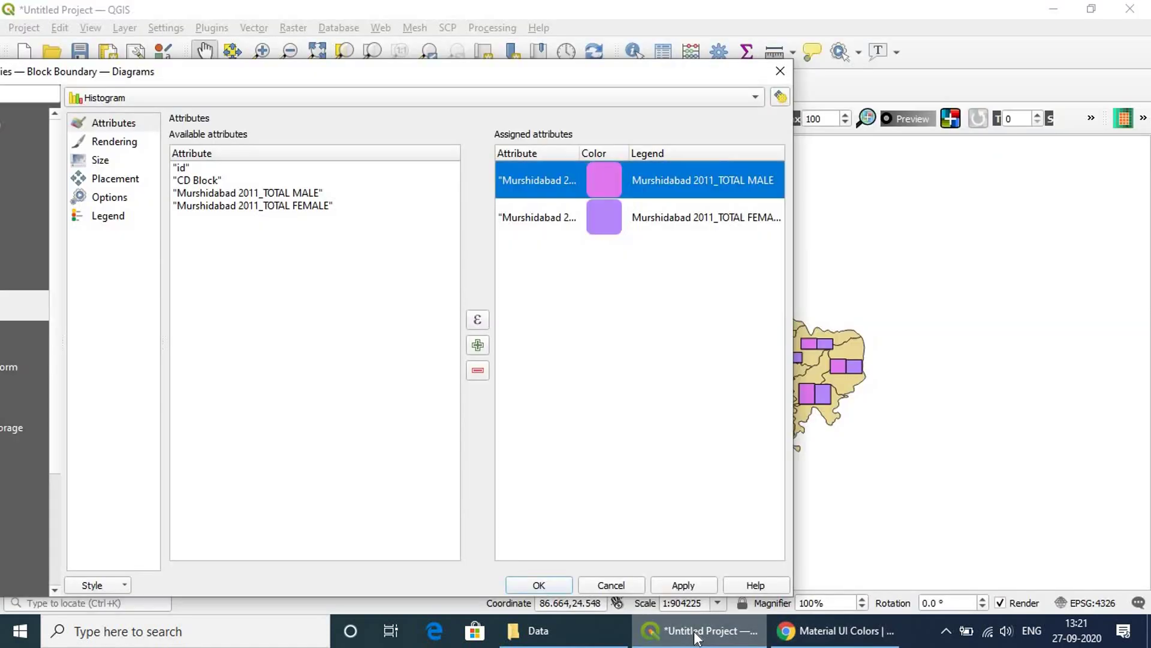
{"action": "double_click", "coordinate": [602, 182]}
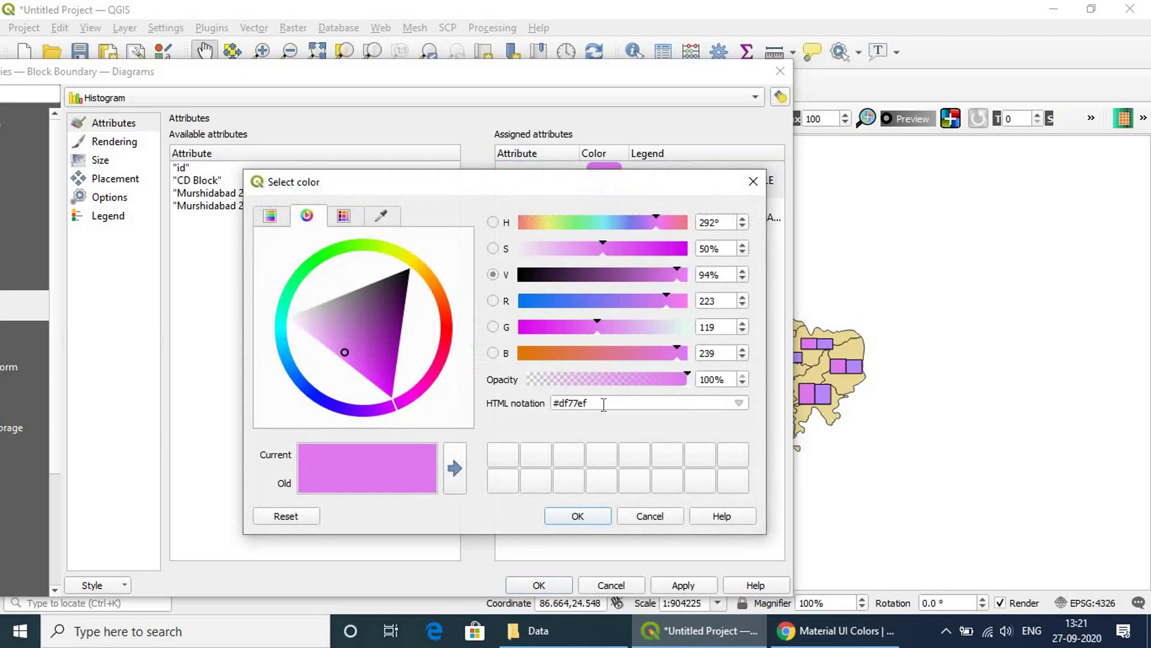
{"action": "left_click_drag", "start_coordinate": [605, 404], "coordinate": [544, 397]}
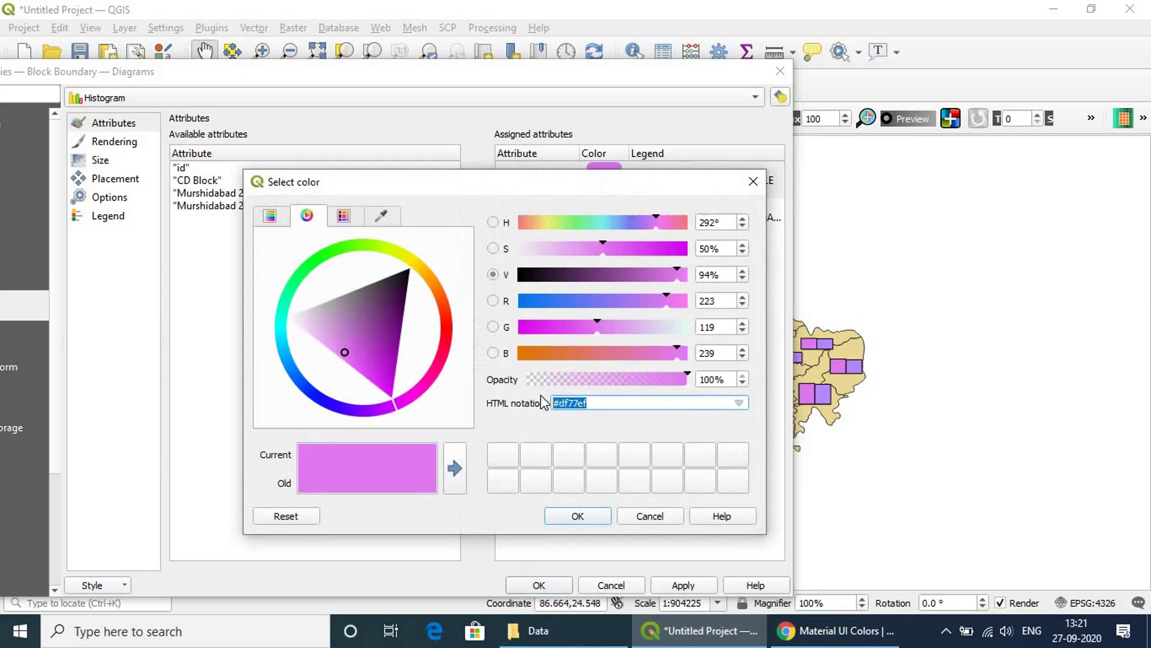
{"action": "key", "text": "ctrl+v"}
{"action": "left_click", "coordinate": [577, 516]}
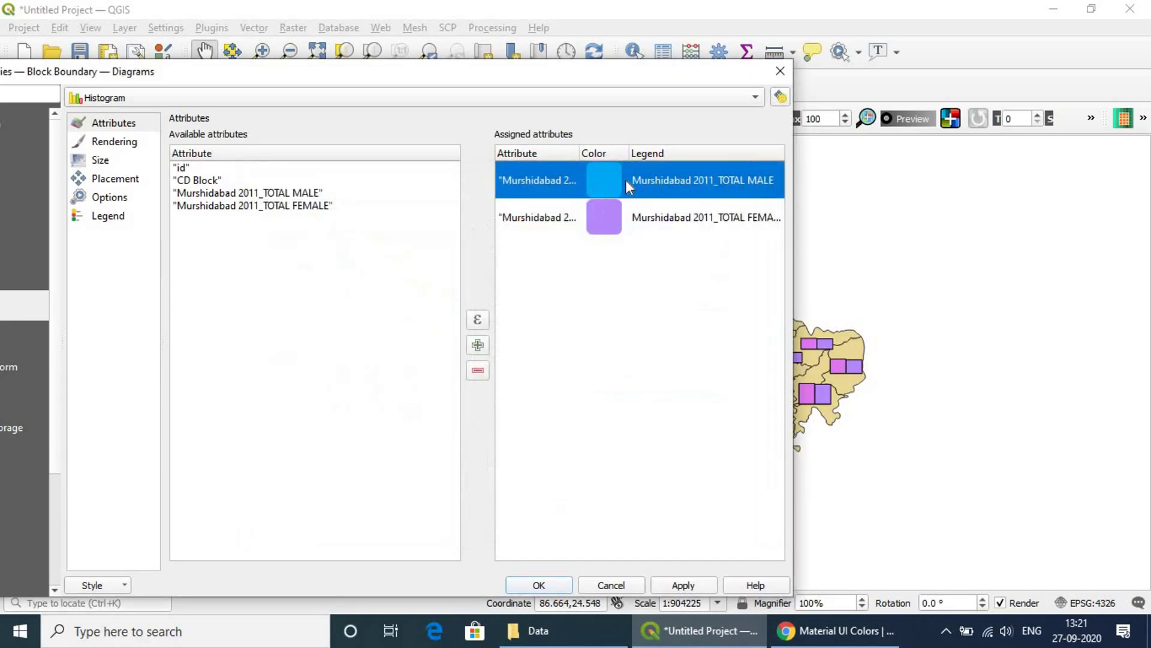
Open the colour selection for the Murshidabad 2011_TOTAL FEMALE bar and try a green, #13ca7e.
{"action": "double_click", "coordinate": [603, 215]}
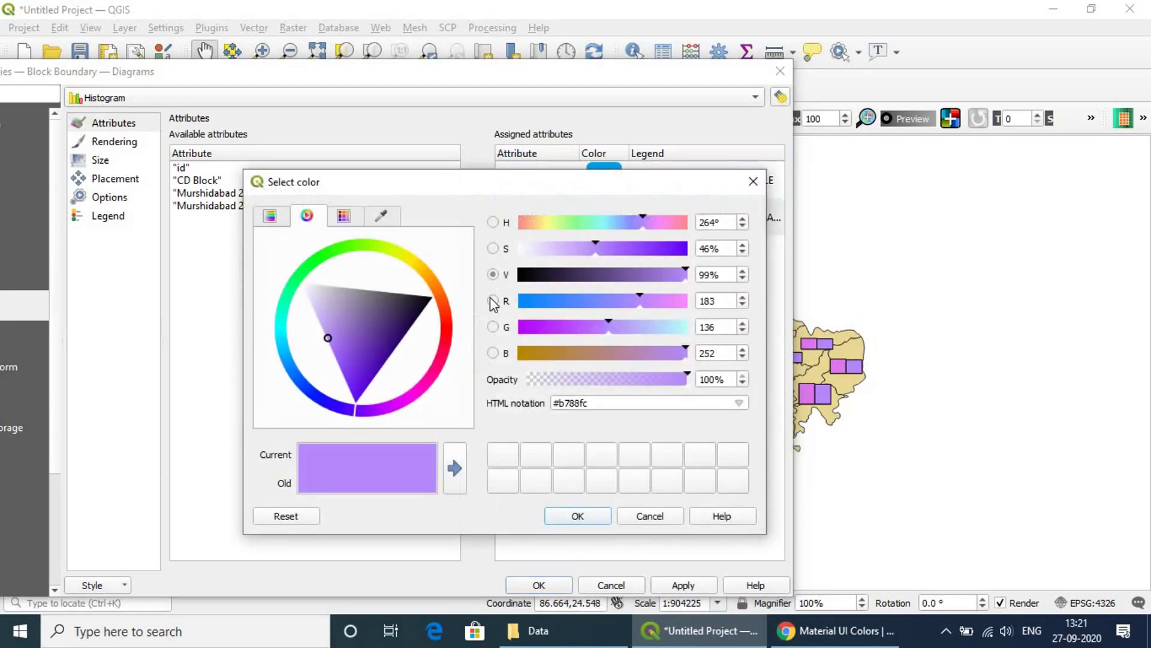
{"action": "left_click_drag", "start_coordinate": [366, 343], "coordinate": [369, 260]}
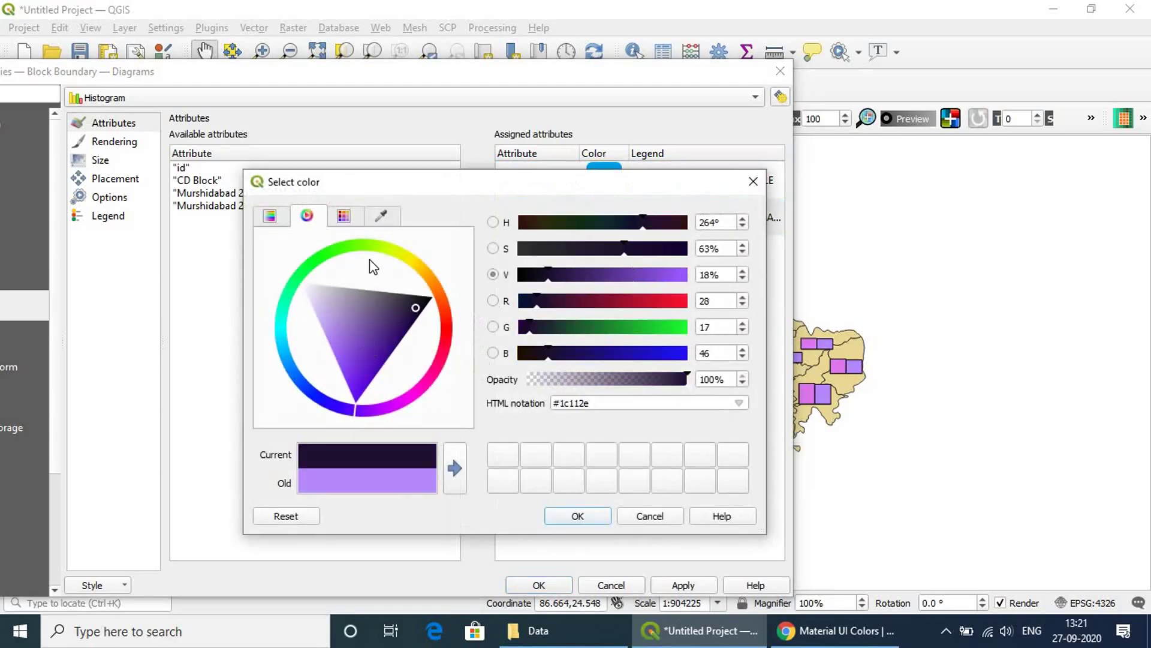
{"action": "left_click", "coordinate": [269, 215]}
{"action": "left_click", "coordinate": [420, 339]}
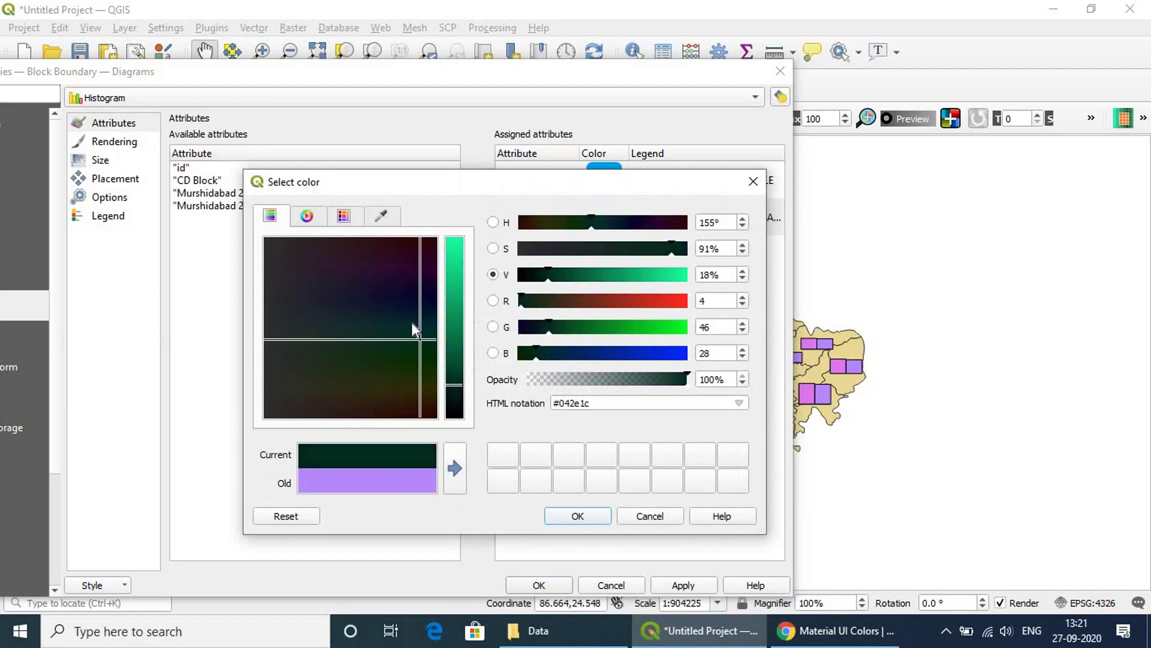
{"action": "left_click", "coordinate": [461, 274]}
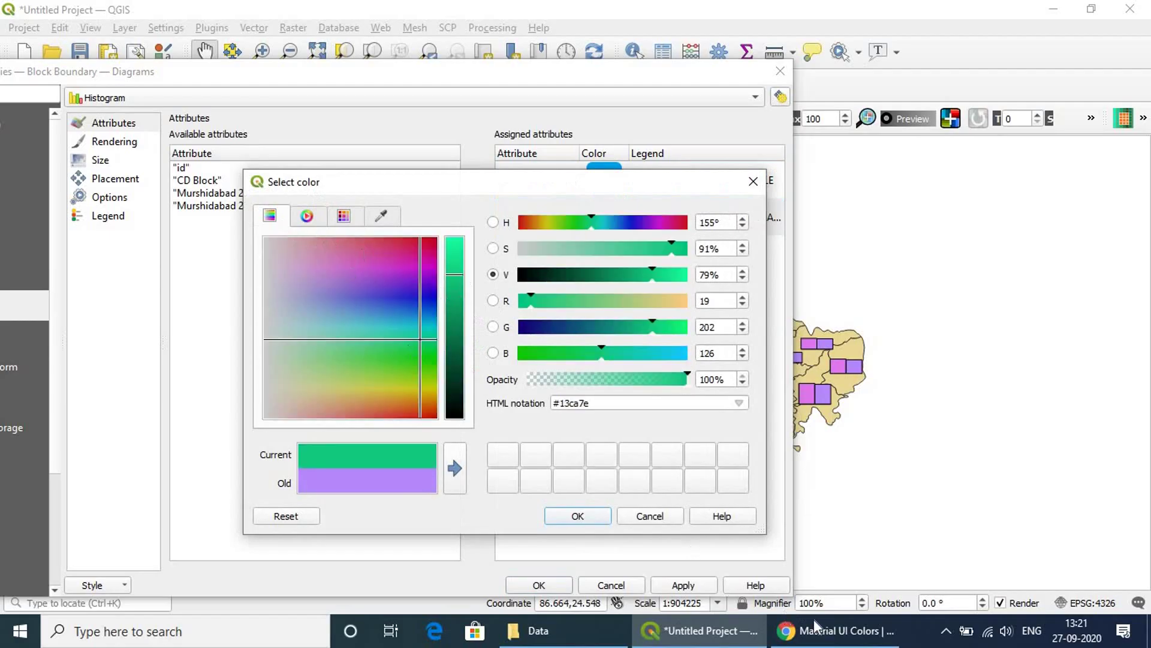
Copy the Purple HEX code from materialuicolors.co in Chrome and set it as the Murshidabad 2011_TOTAL FEMALE bar colour in QGIS.
{"action": "mouse_move", "coordinate": [830, 638]}
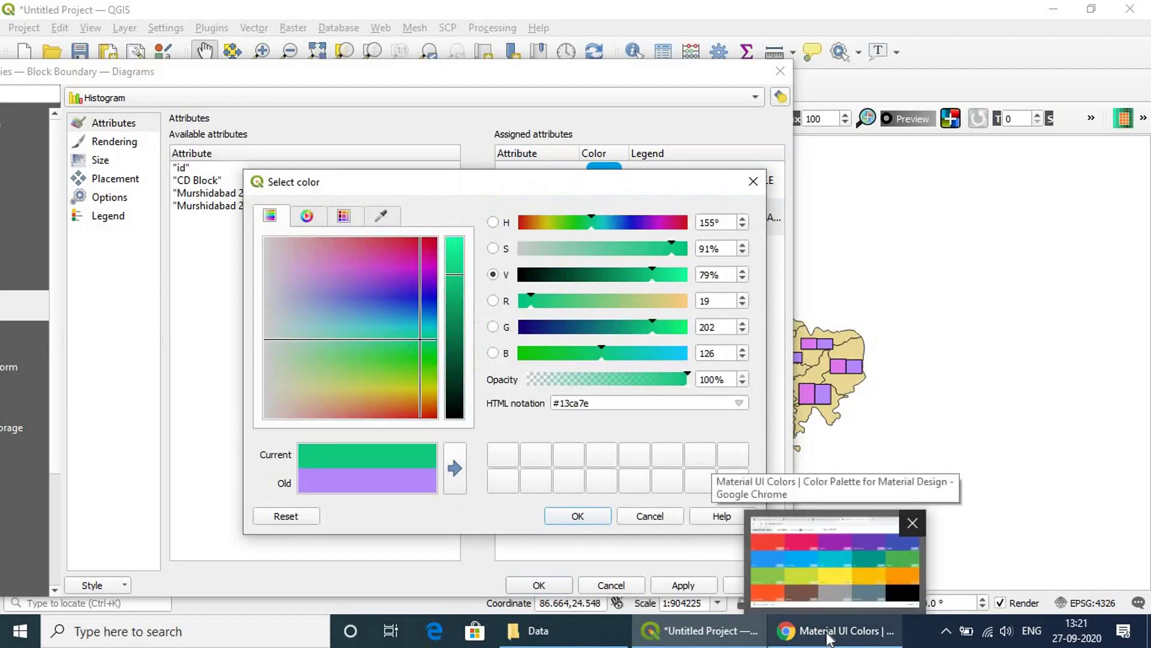
{"action": "left_click", "coordinate": [829, 637]}
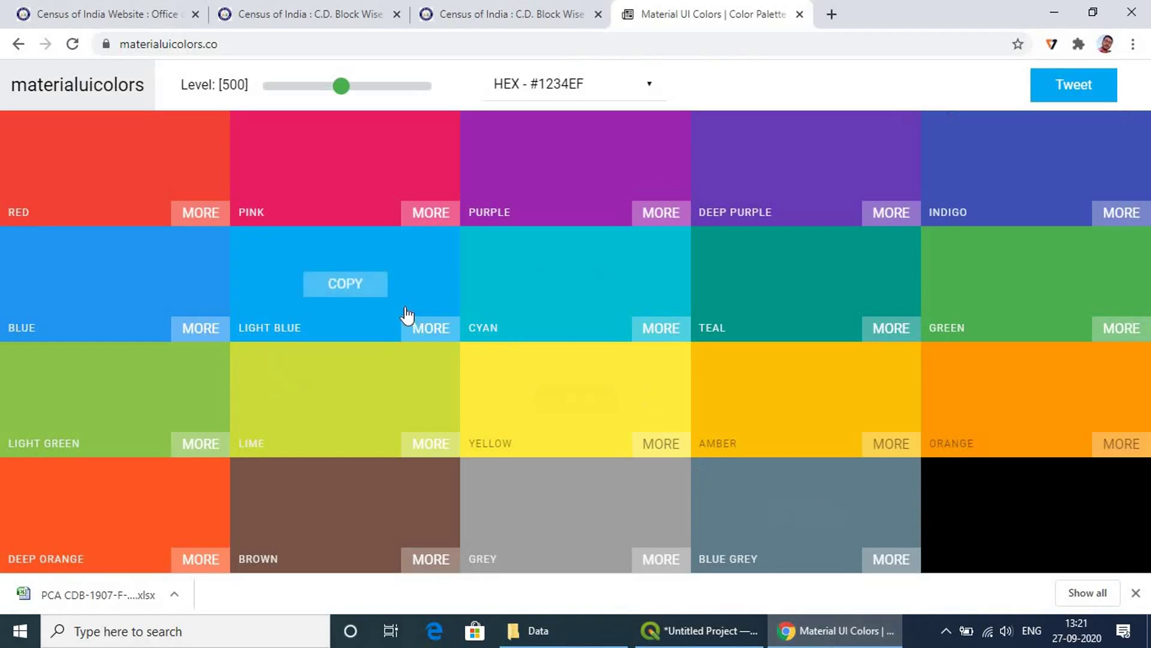
{"action": "mouse_move", "coordinate": [550, 188]}
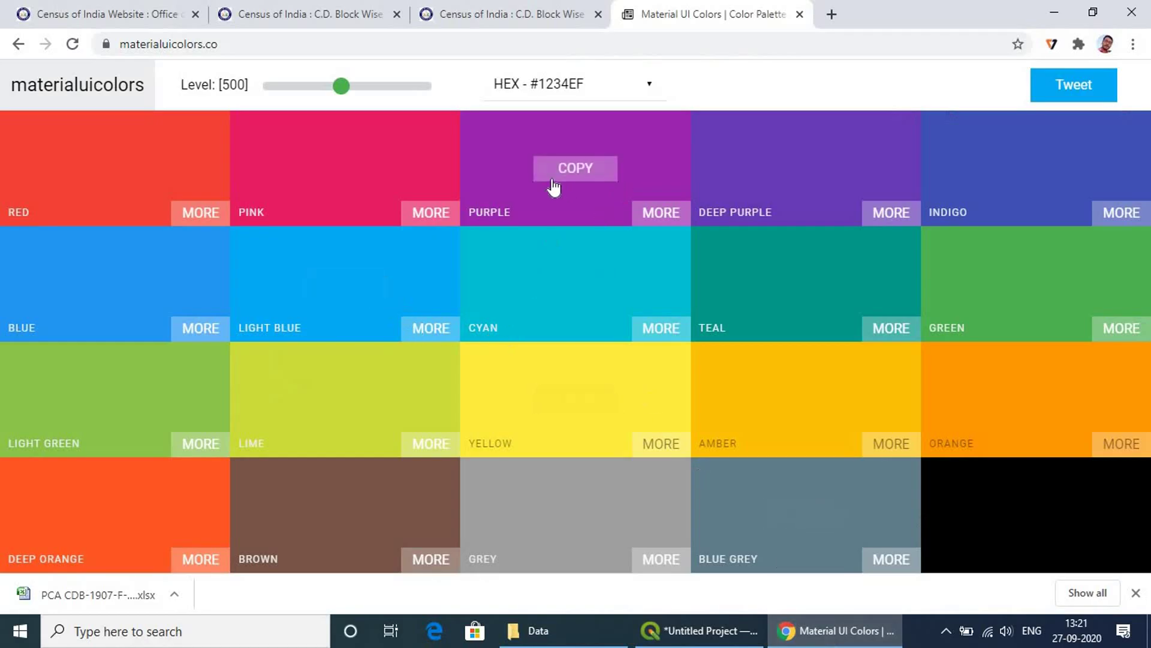
{"action": "left_click", "coordinate": [582, 167]}
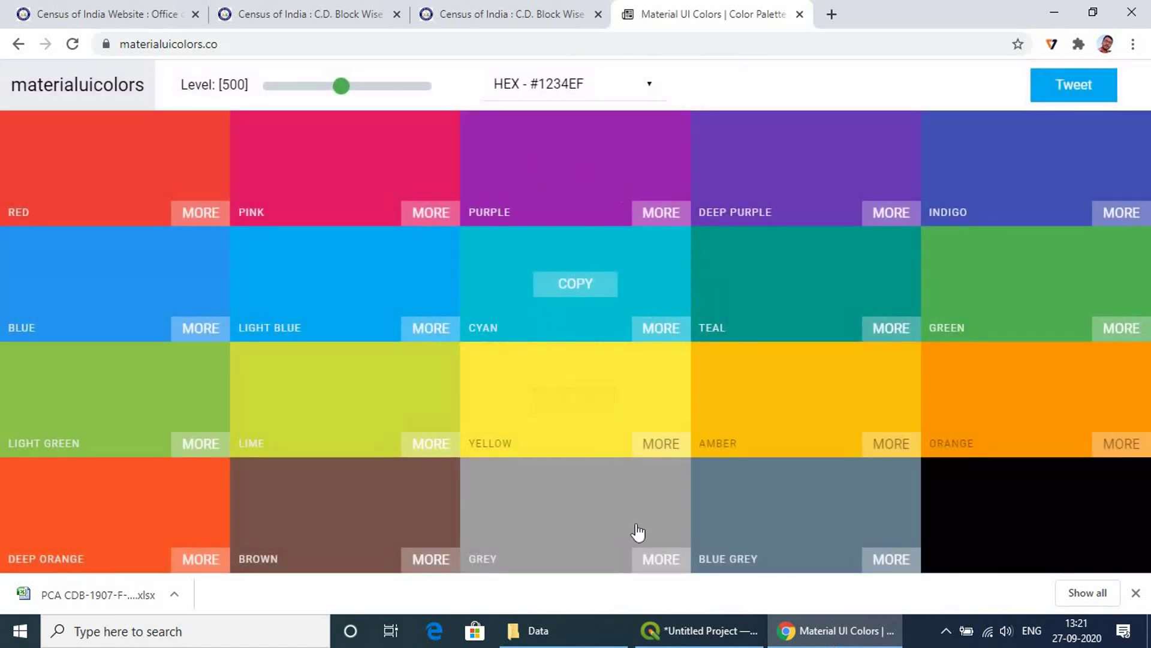
{"action": "left_click", "coordinate": [702, 630]}
{"action": "left_click_drag", "start_coordinate": [598, 405], "coordinate": [495, 413]}
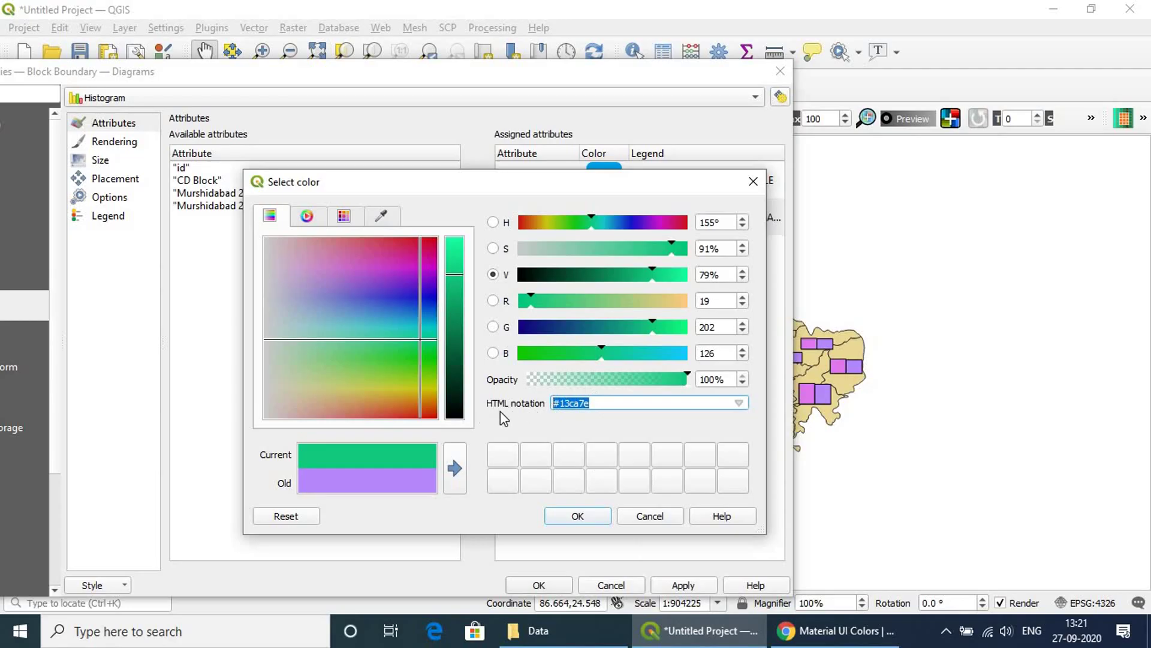
{"action": "key", "text": "ctrl+v"}
{"action": "left_click", "coordinate": [578, 517]}
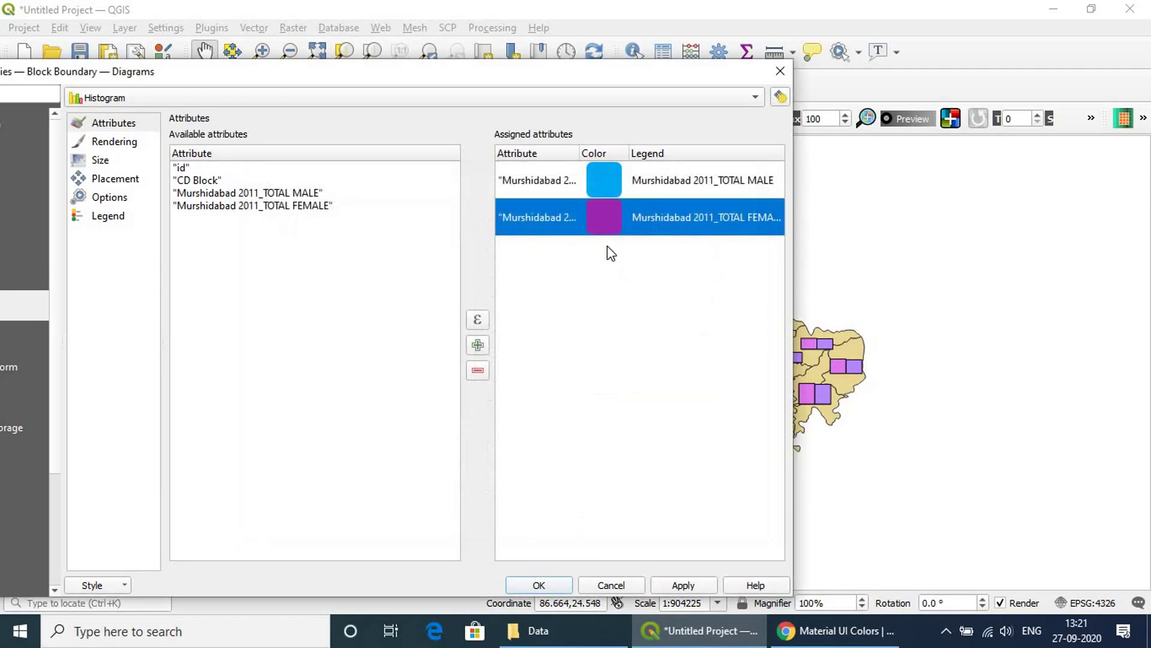
Set the histogram's scaled bar length to 5 mm, apply the diagram changes and close the layer properties.
{"action": "left_click", "coordinate": [100, 160]}
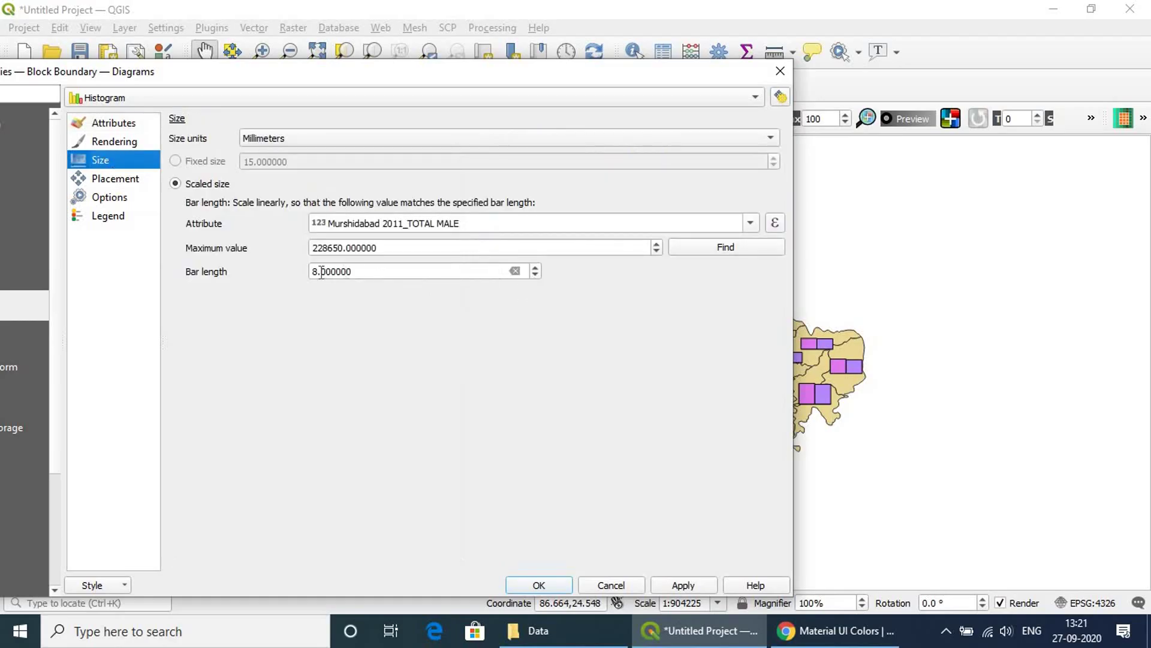
{"action": "left_click_drag", "start_coordinate": [319, 272], "coordinate": [303, 276]}
{"action": "type", "text": "5"}
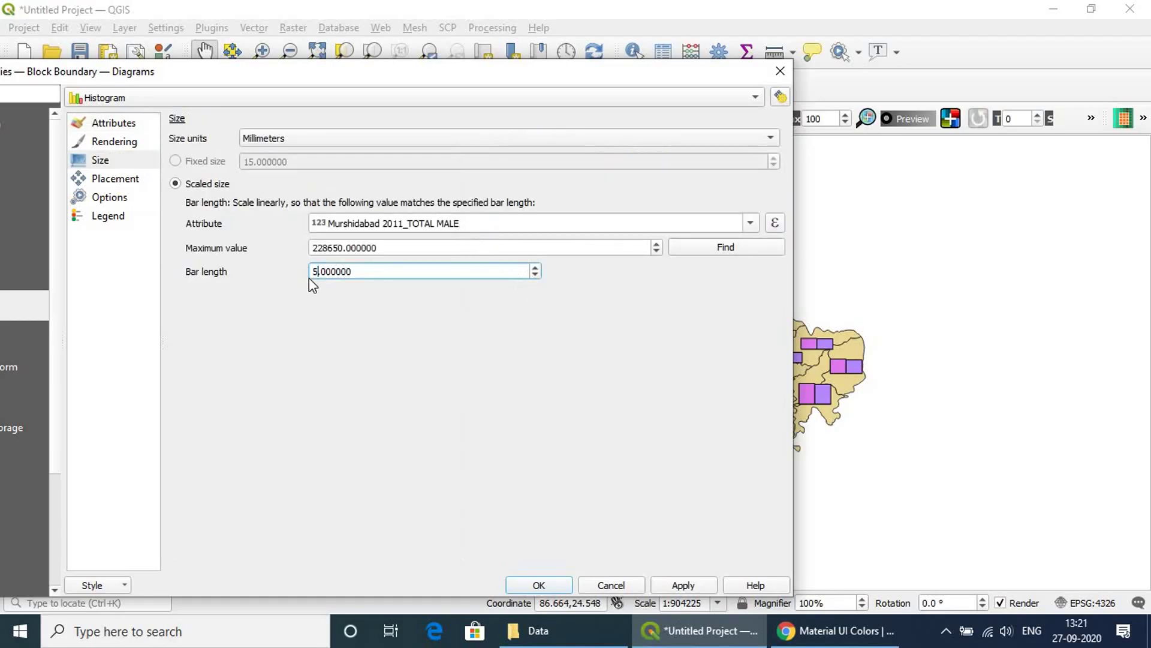
{"action": "left_click", "coordinate": [688, 585]}
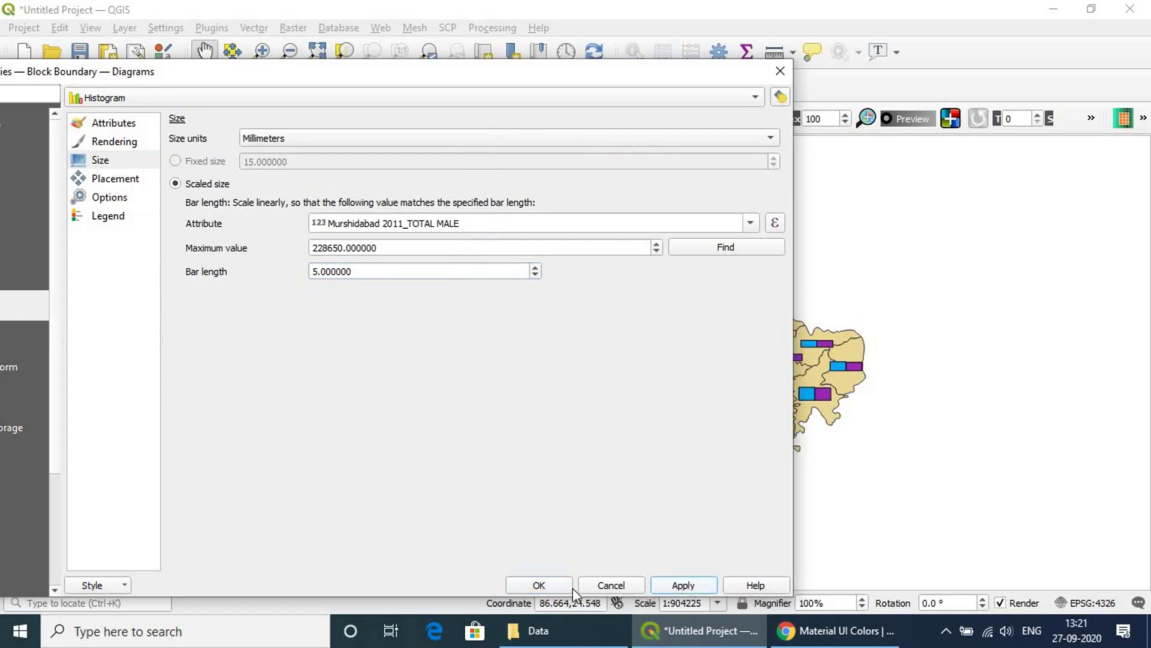
{"action": "left_click", "coordinate": [539, 585]}
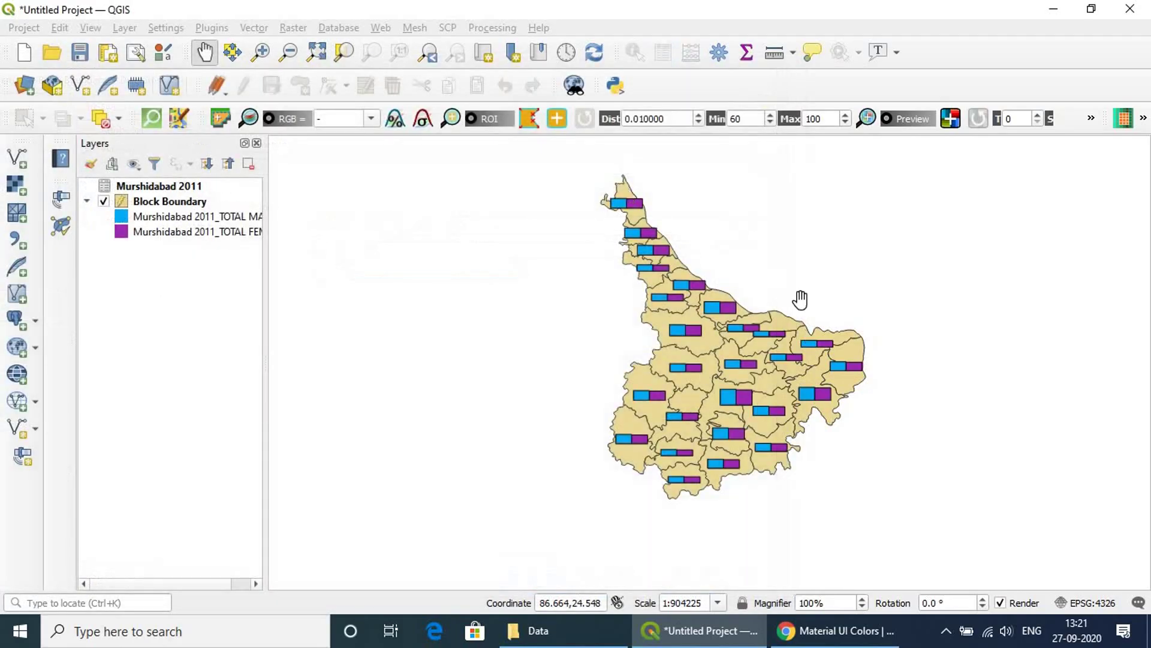
Reduce the histogram's bar width in the Block Boundary layer's diagram rendering settings, apply the change and close the layer properties.
{"action": "scroll", "coordinate": [801, 315], "scroll_direction": "up", "scroll_amount": 1}
{"action": "scroll", "coordinate": [796, 310], "scroll_direction": "down", "scroll_amount": 1}
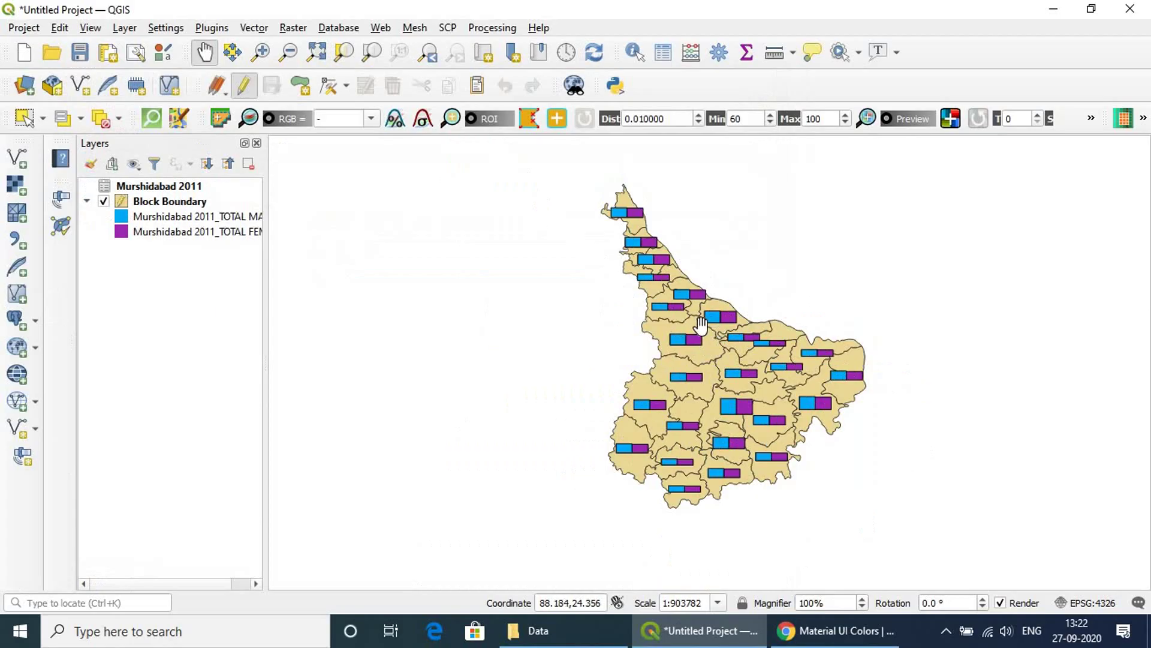
{"action": "right_click", "coordinate": [182, 203]}
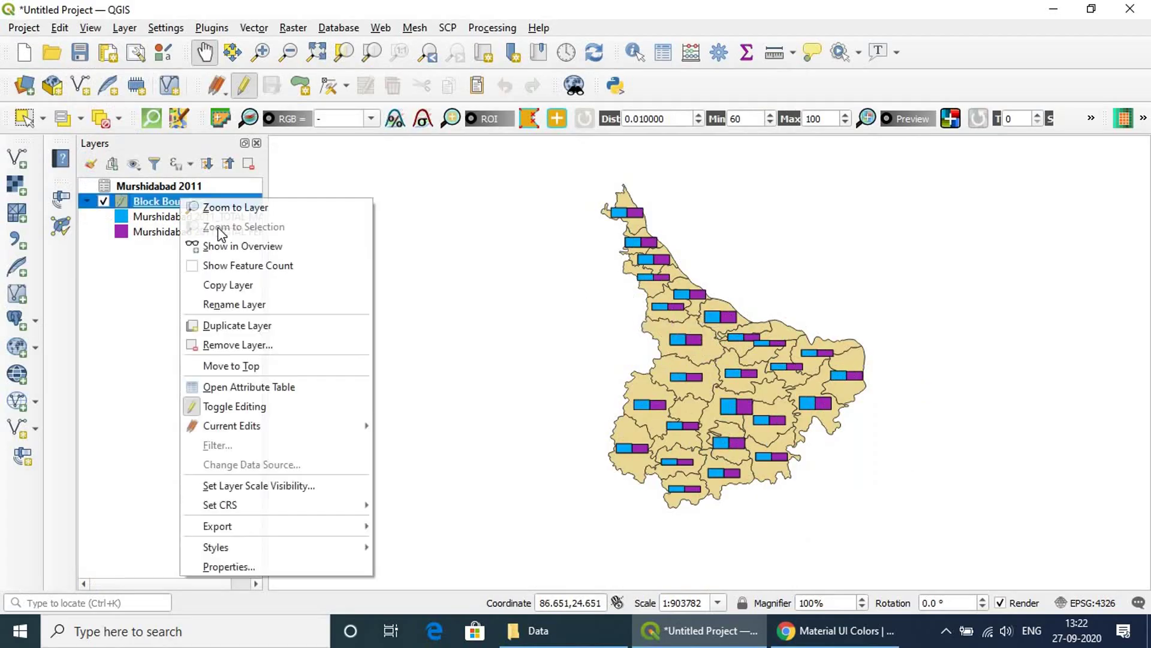
{"action": "left_click", "coordinate": [255, 566]}
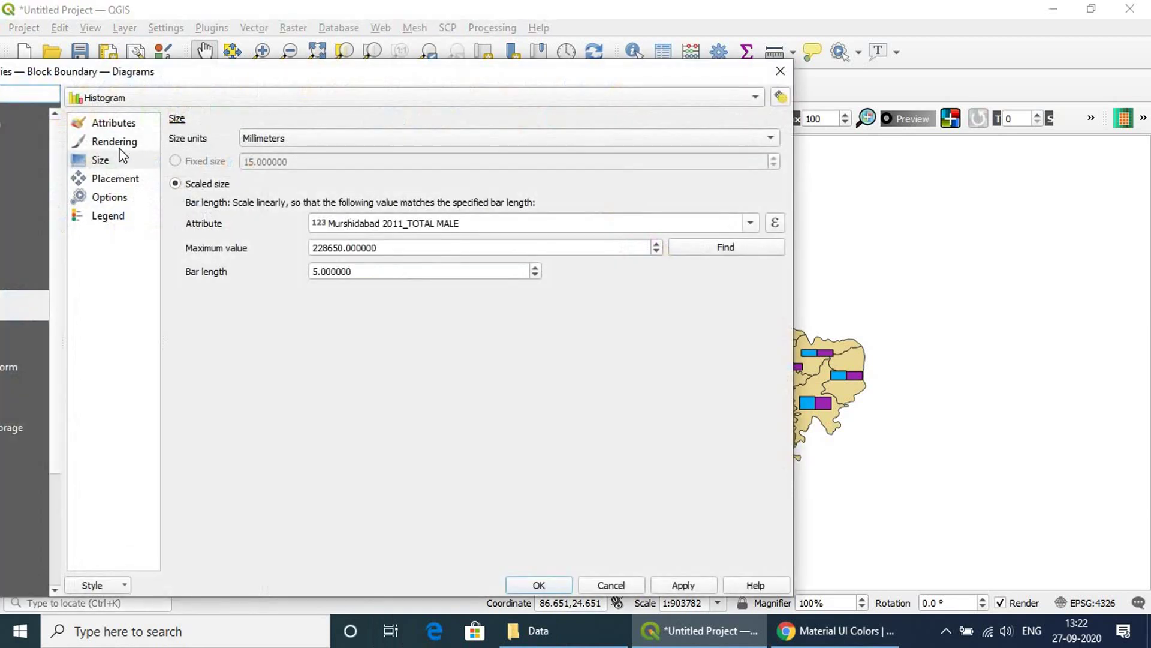
{"action": "left_click", "coordinate": [117, 142]}
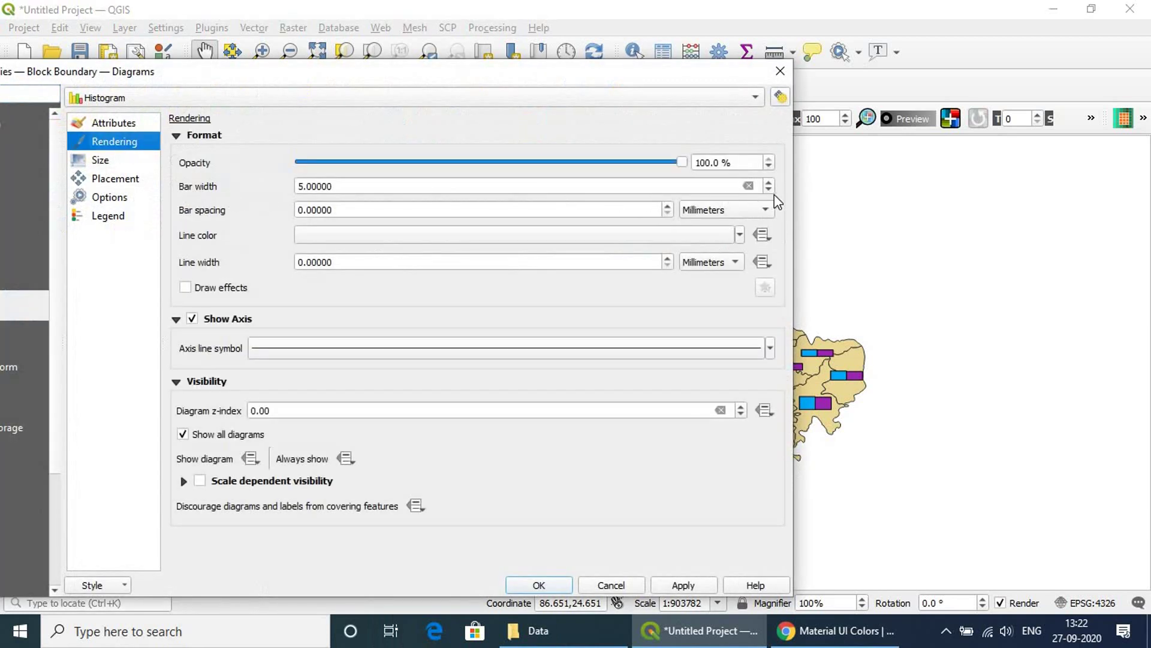
{"action": "left_click", "coordinate": [300, 187]}
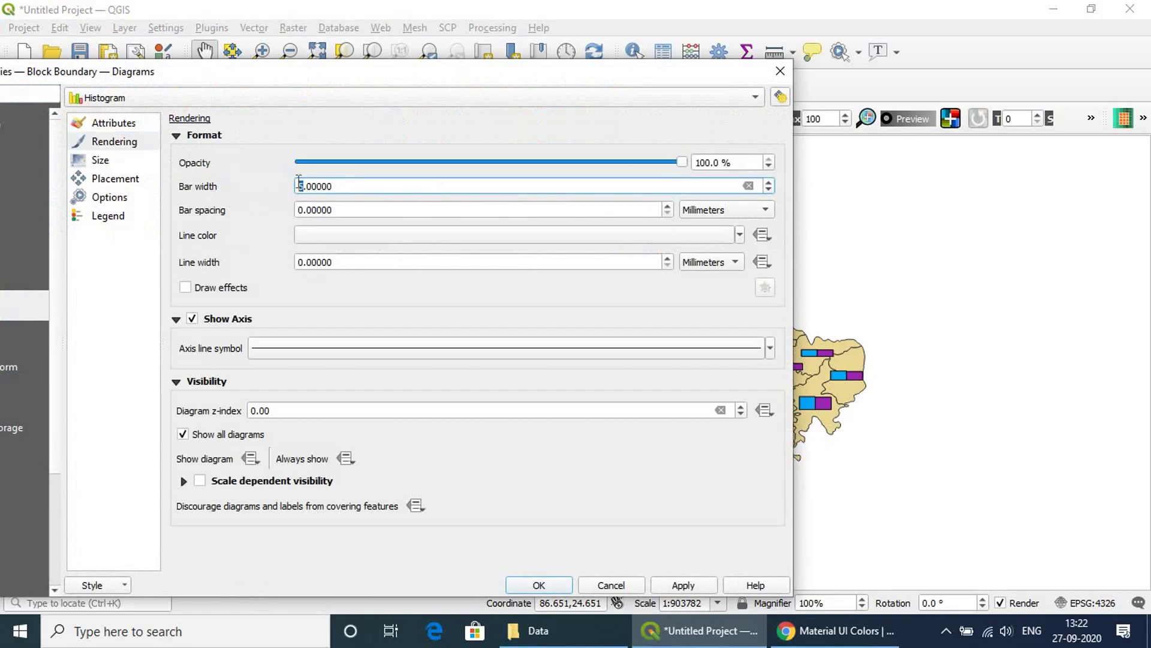
{"action": "left_click", "coordinate": [683, 586]}
{"action": "left_click", "coordinate": [539, 586]}
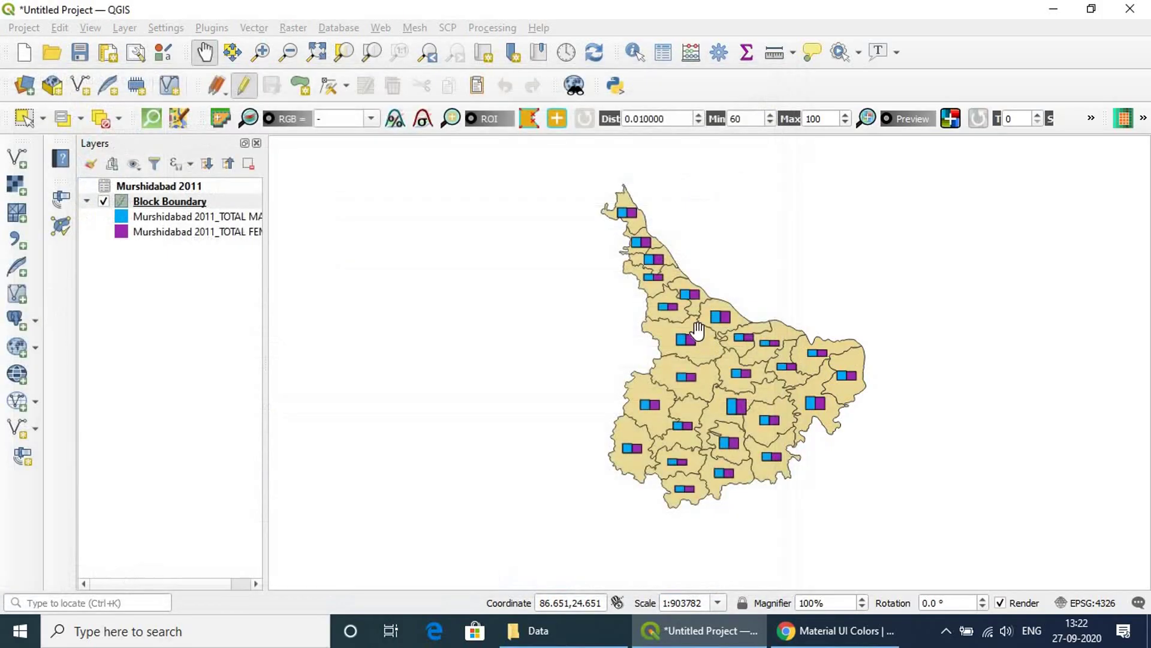
Create a new print layout titled Bar Diagram and maximize its window.
{"action": "scroll", "coordinate": [663, 291], "scroll_direction": "up", "scroll_amount": 1}
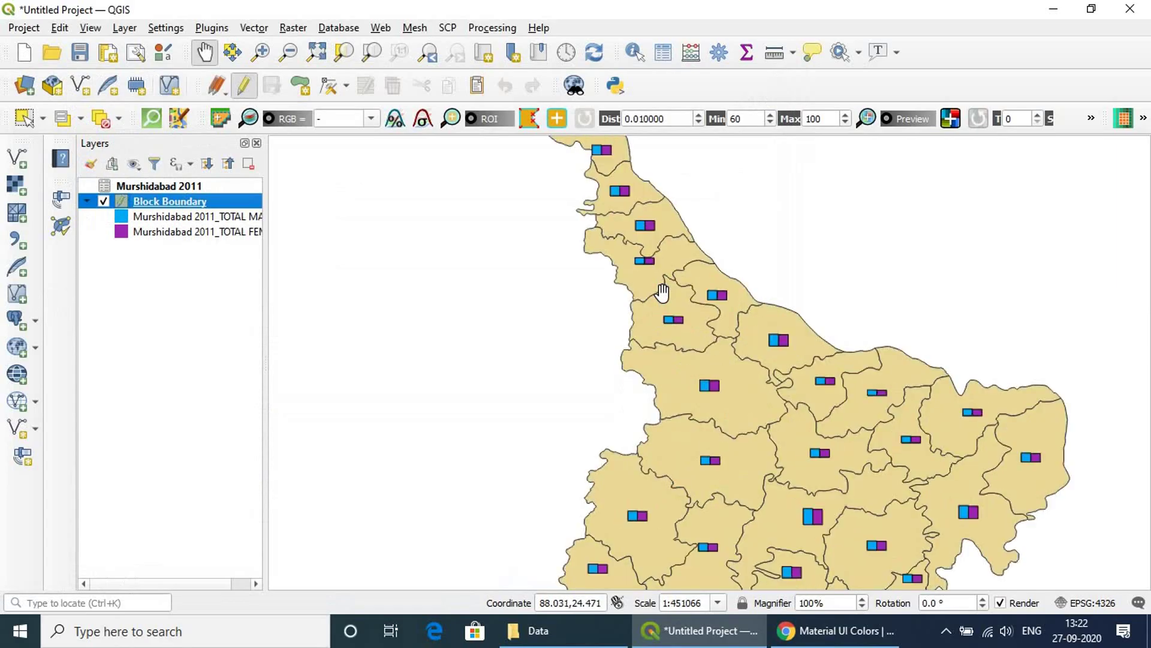
{"action": "scroll", "coordinate": [667, 293], "scroll_direction": "down", "scroll_amount": 1}
{"action": "left_click_drag", "start_coordinate": [667, 294], "coordinate": [603, 318]}
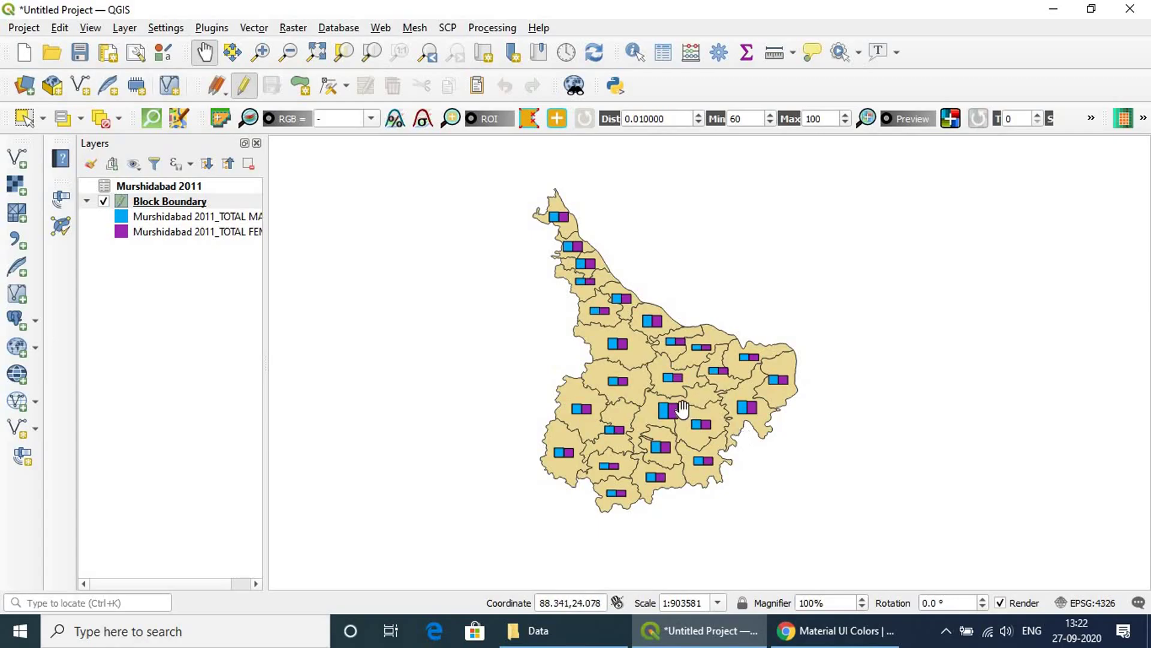
{"action": "left_click", "coordinate": [18, 29]}
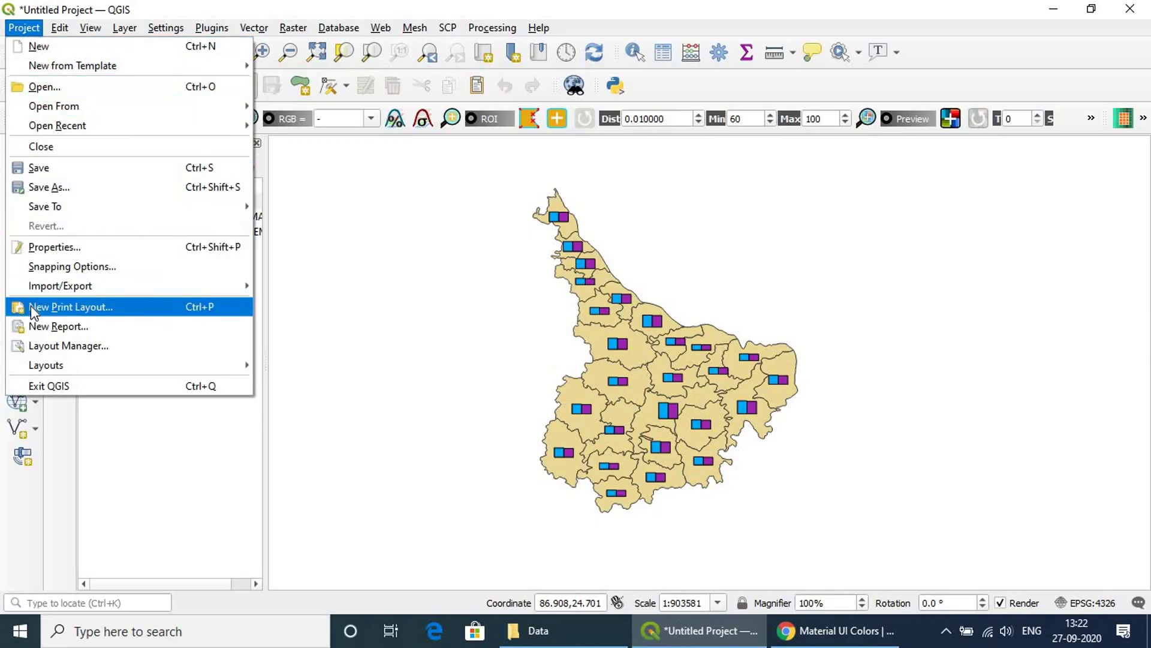
{"action": "left_click", "coordinate": [188, 312]}
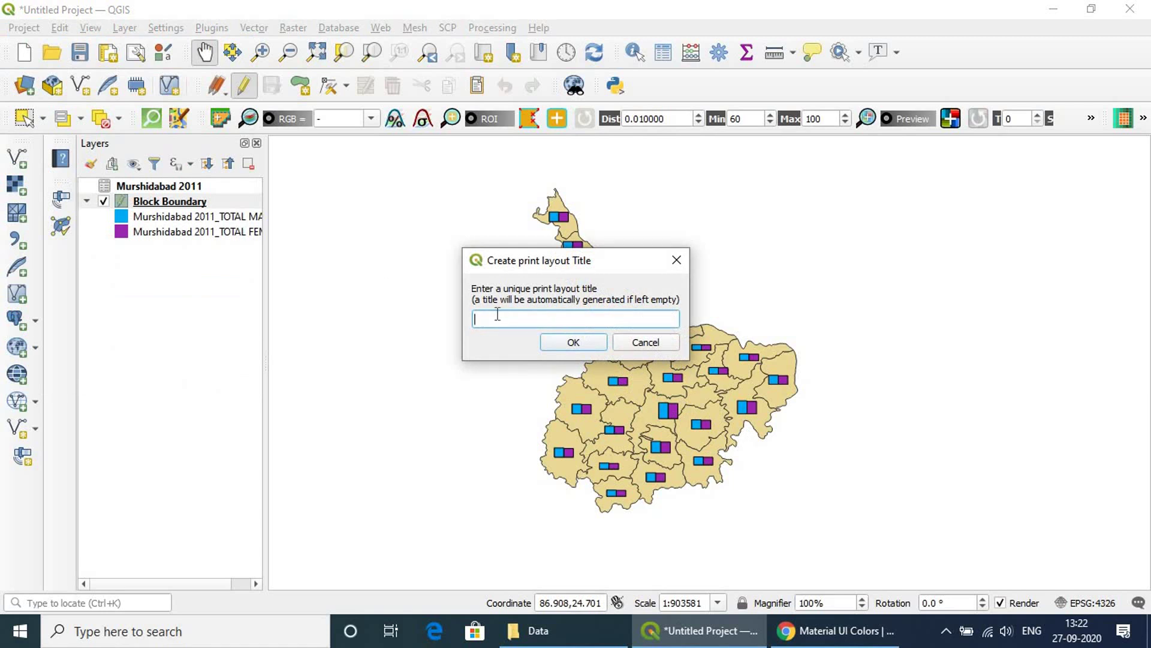
{"action": "left_click", "coordinate": [564, 345]}
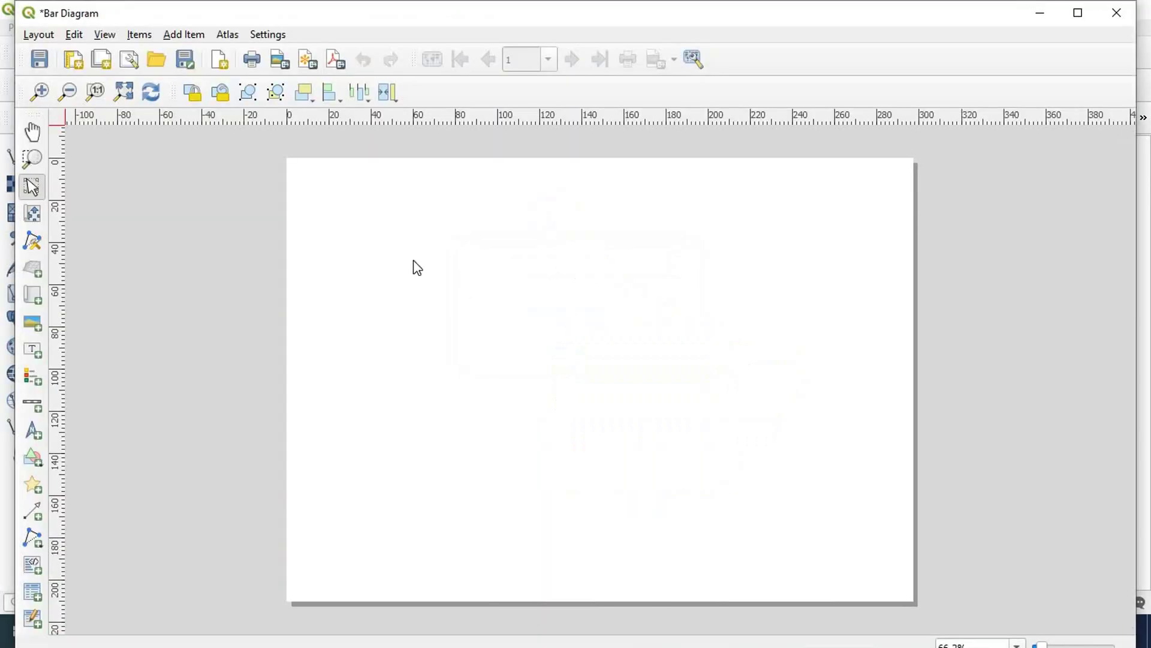
{"action": "mouse_move", "coordinate": [452, 16]}
{"action": "left_mouse_down"}
{"action": "mouse_move", "coordinate": [476, 108]}
{"action": "mouse_move", "coordinate": [450, 42]}
{"action": "mouse_move", "coordinate": [459, 24]}
{"action": "left_mouse_up"}
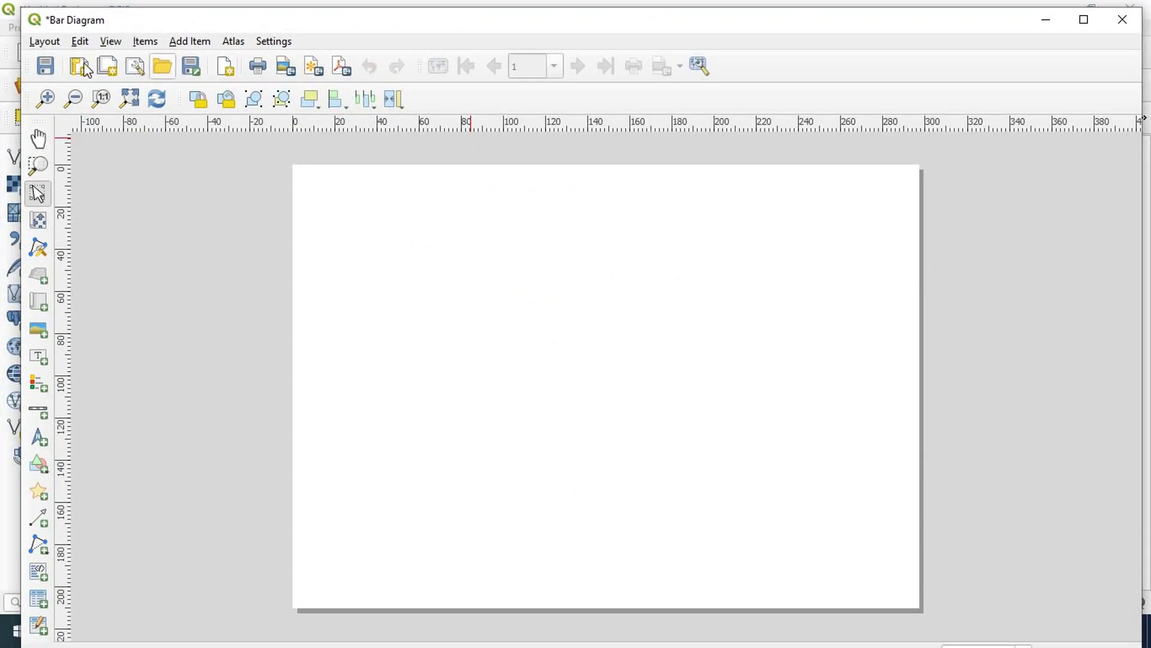
{"action": "left_click", "coordinate": [212, 42]}
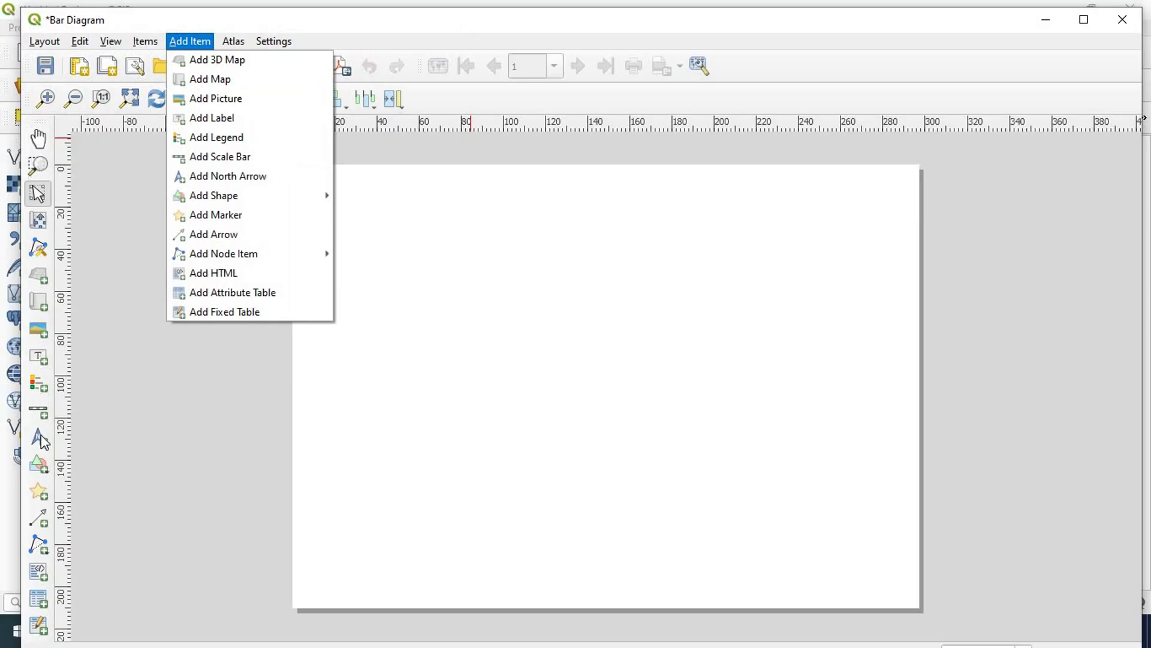
{"action": "left_click", "coordinate": [1084, 21]}
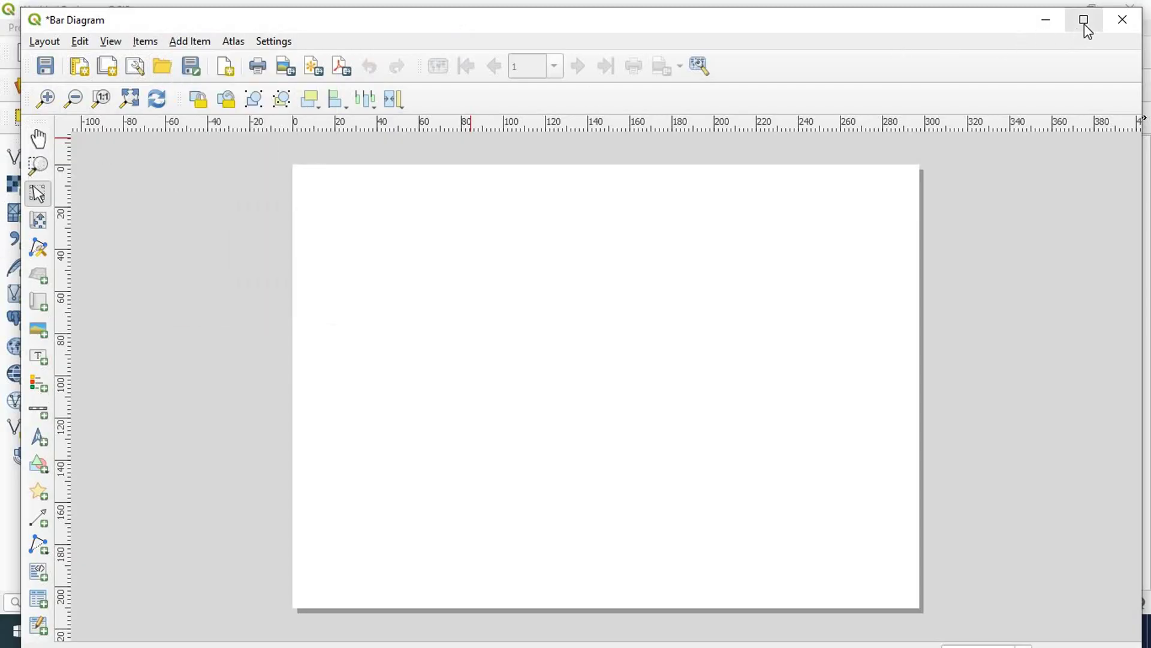
{"action": "left_click", "coordinate": [1083, 22]}
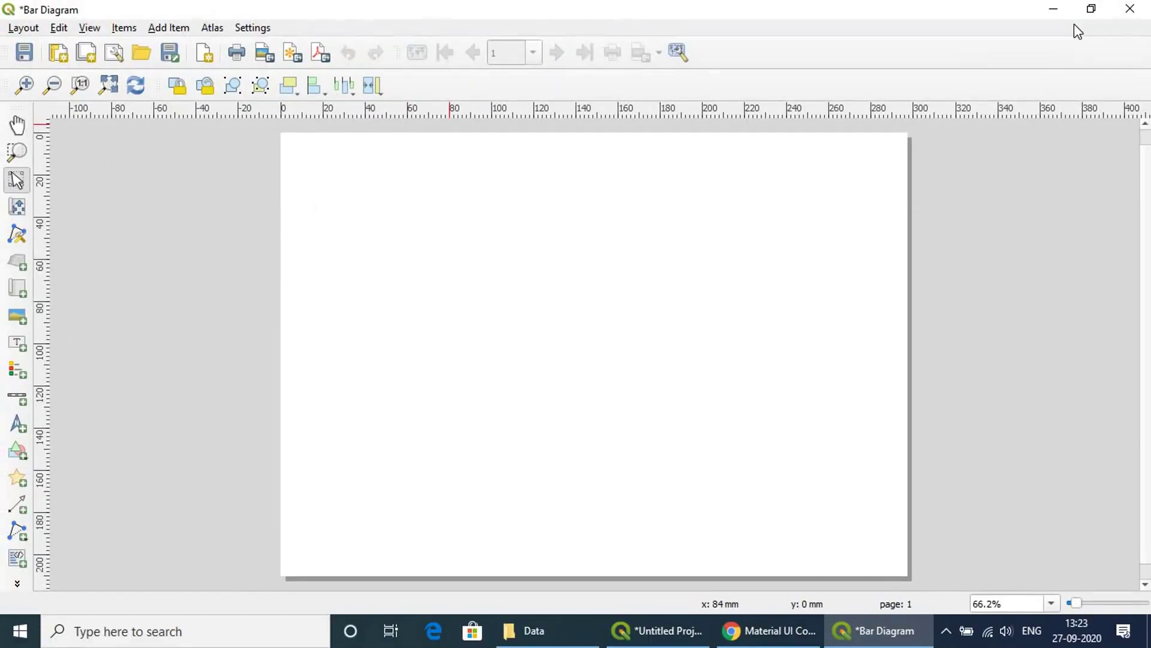
Accept the Letter landscape page setup, and place a map about 225 by 140 mm in the middle of the layout page.
{"action": "left_click", "coordinate": [20, 293]}
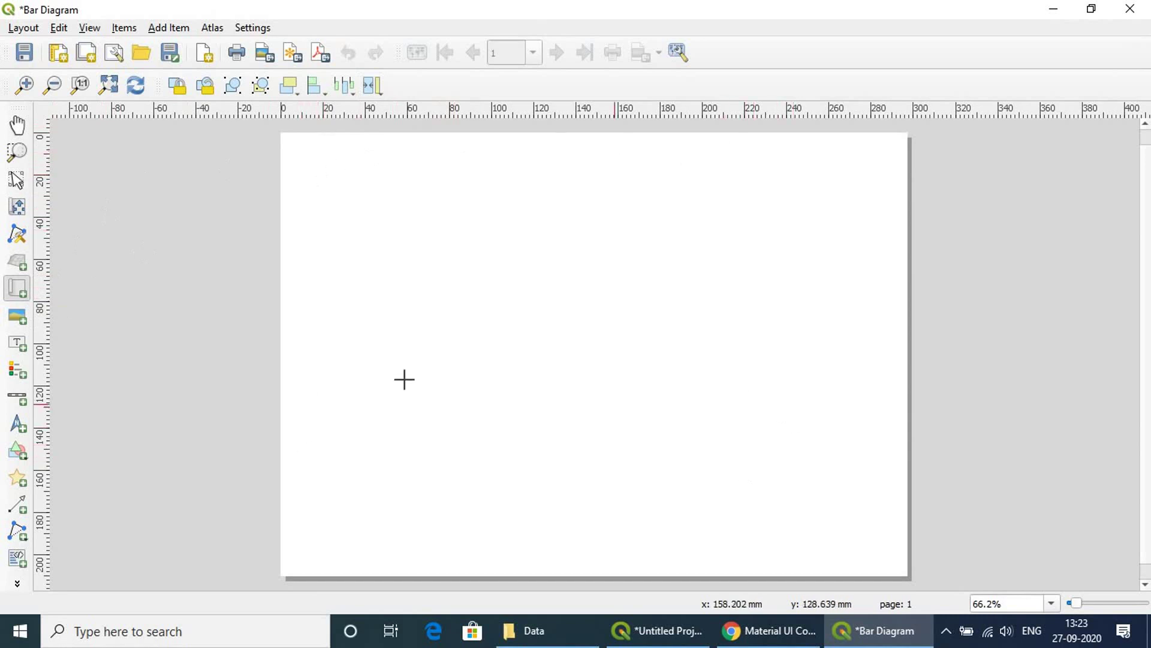
{"action": "left_click", "coordinate": [22, 30]}
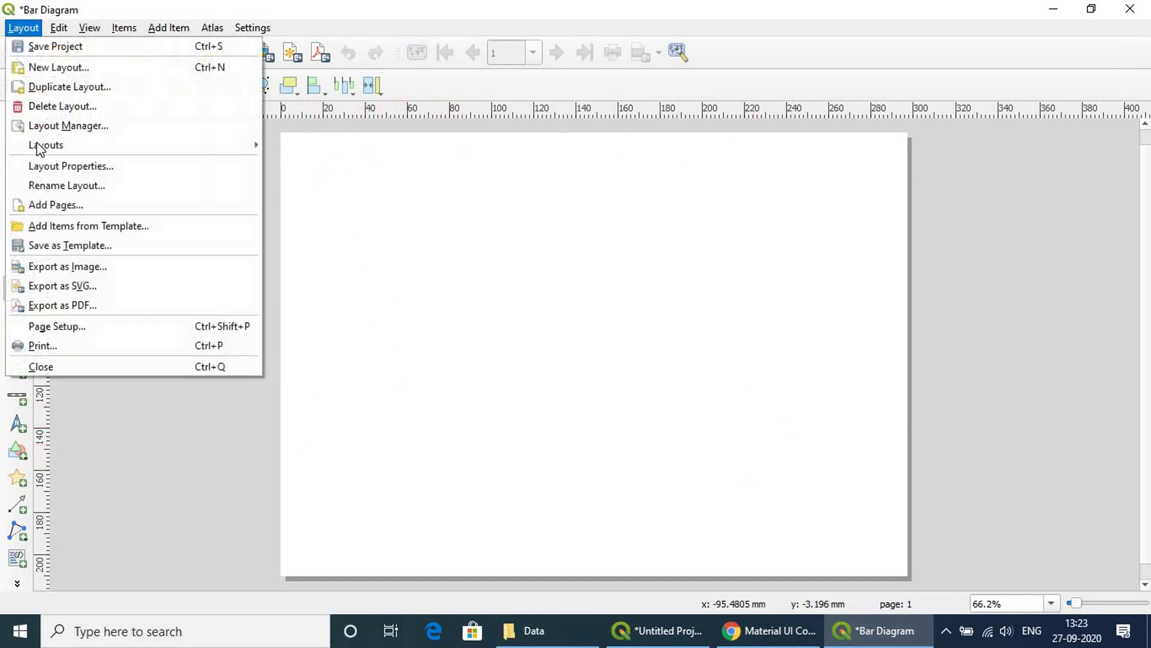
{"action": "left_click", "coordinate": [48, 325]}
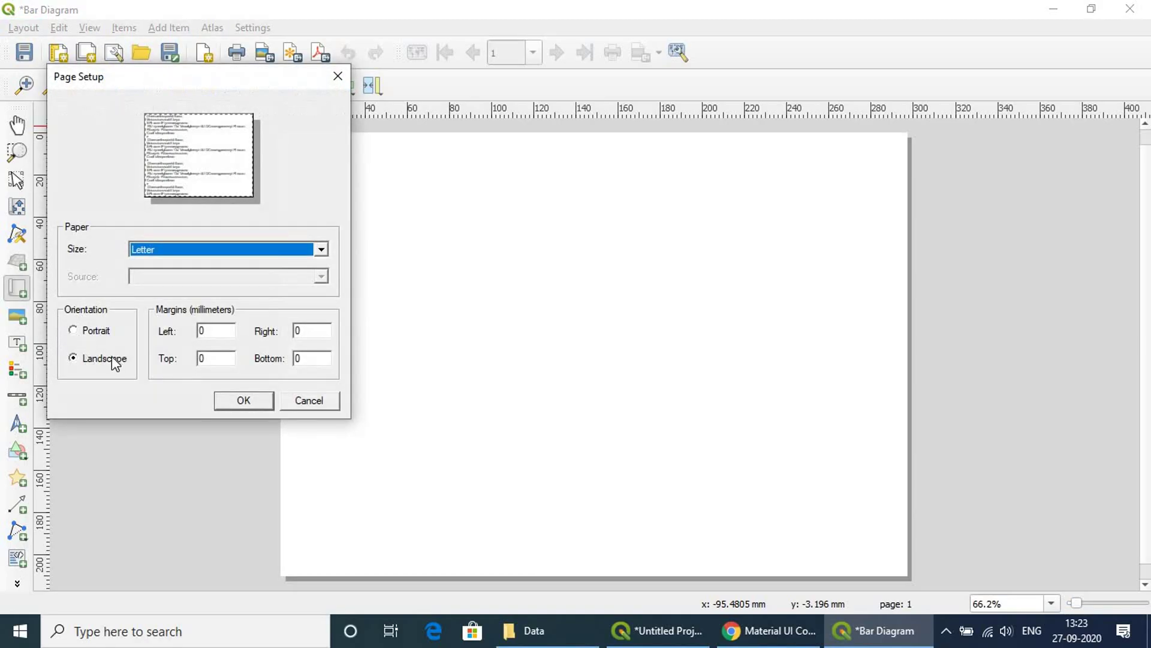
{"action": "left_click", "coordinate": [225, 252]}
{"action": "left_click", "coordinate": [224, 249]}
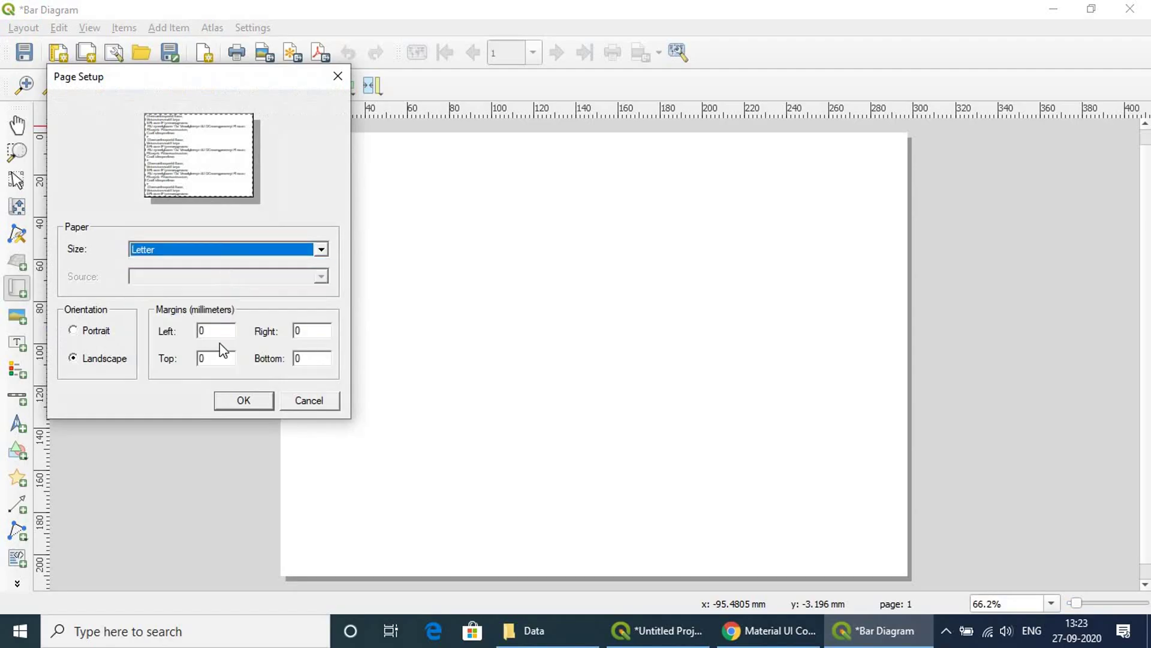
{"action": "left_click", "coordinate": [243, 400]}
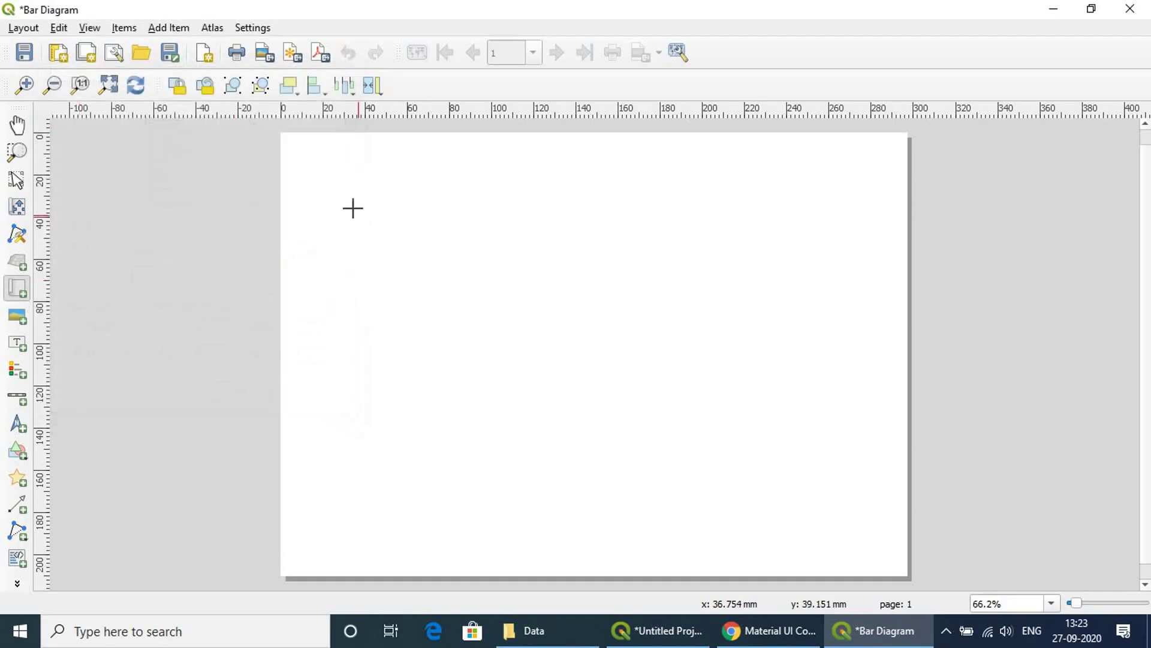
{"action": "left_click_drag", "start_coordinate": [366, 211], "coordinate": [842, 506]}
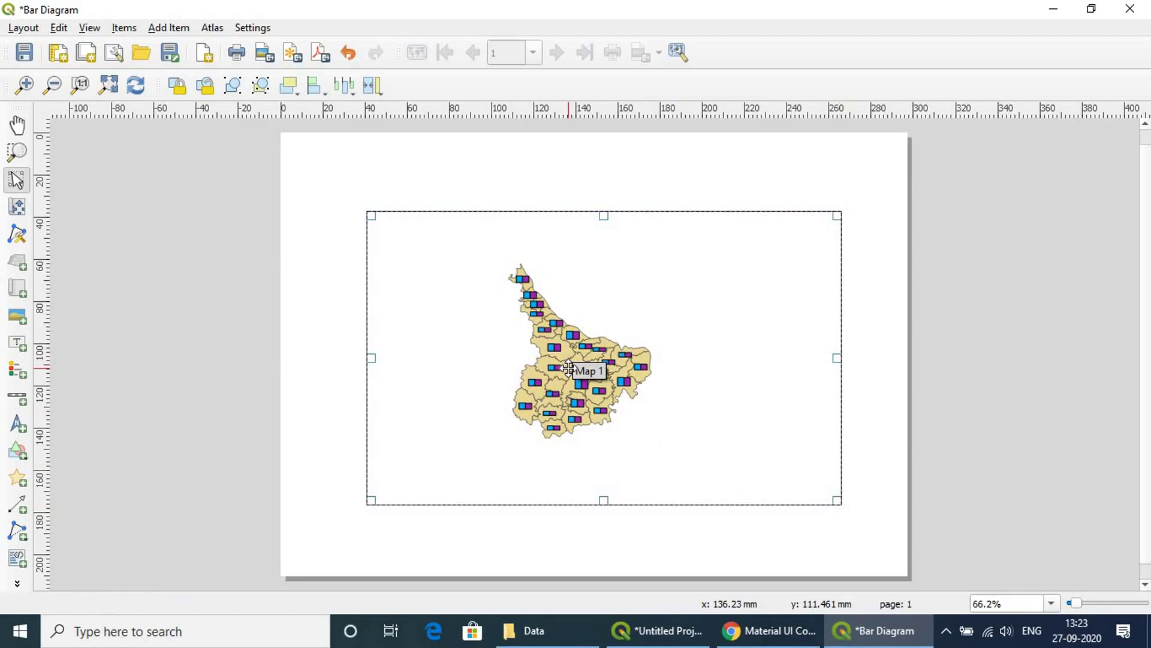
{"action": "mouse_move", "coordinate": [567, 366]}
{"action": "left_mouse_down"}
{"action": "mouse_move", "coordinate": [522, 364]}
{"action": "mouse_move", "coordinate": [630, 372]}
{"action": "mouse_move", "coordinate": [576, 362]}
{"action": "mouse_move", "coordinate": [589, 361]}
{"action": "left_mouse_up"}
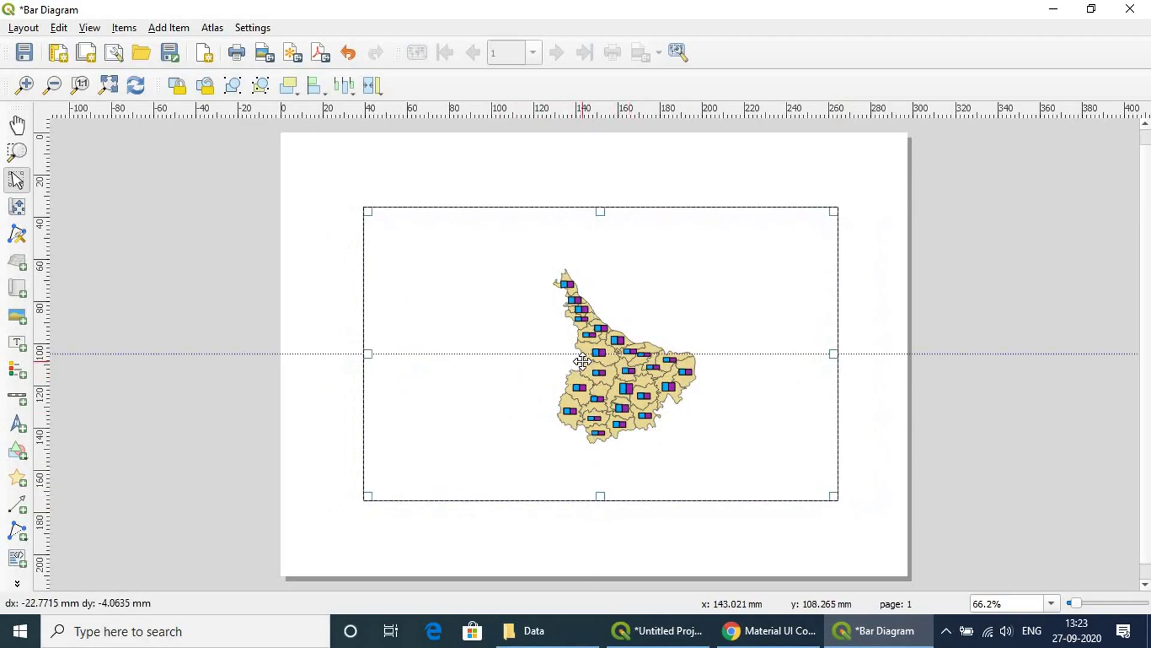
Move the map content within its frame so the district sits in the left half.
{"action": "left_click", "coordinate": [18, 206]}
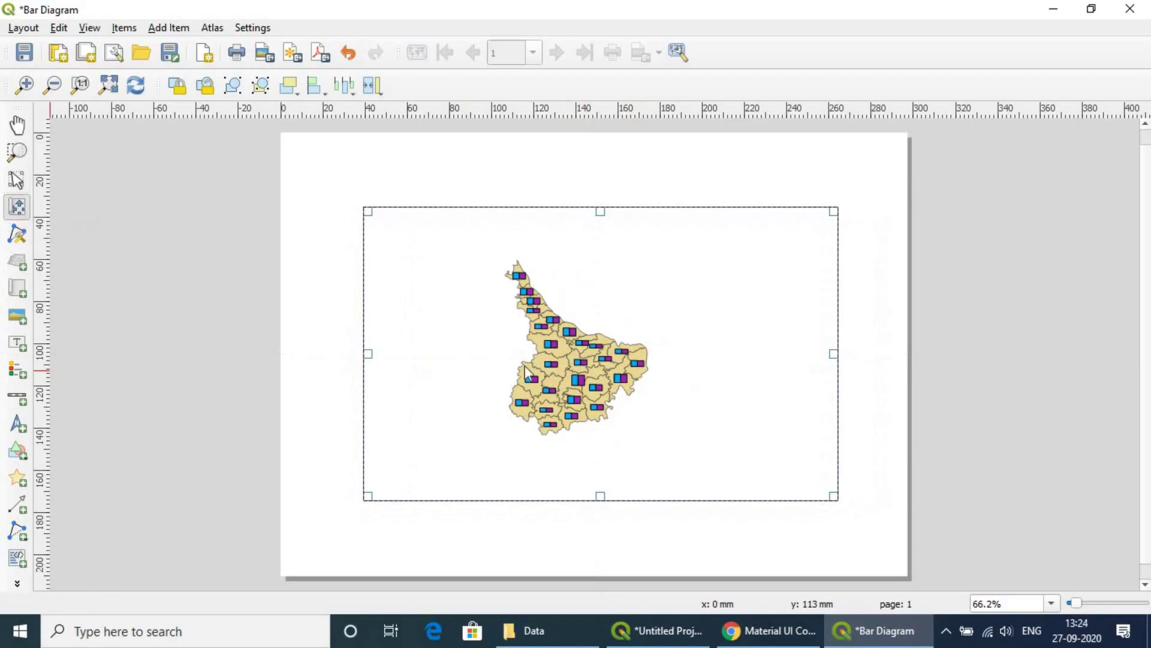
{"action": "left_click_drag", "start_coordinate": [559, 354], "coordinate": [501, 359]}
{"action": "scroll", "coordinate": [506, 360], "scroll_direction": "up", "scroll_amount": 2}
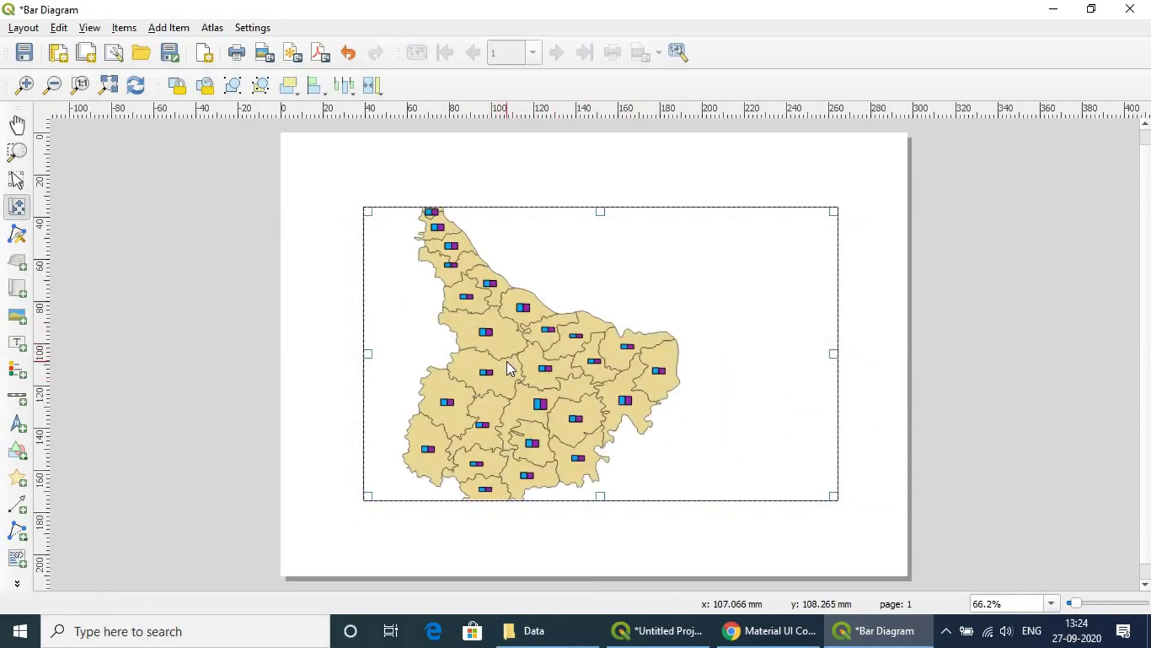
{"action": "scroll", "coordinate": [506, 361], "scroll_direction": "down", "scroll_amount": 2}
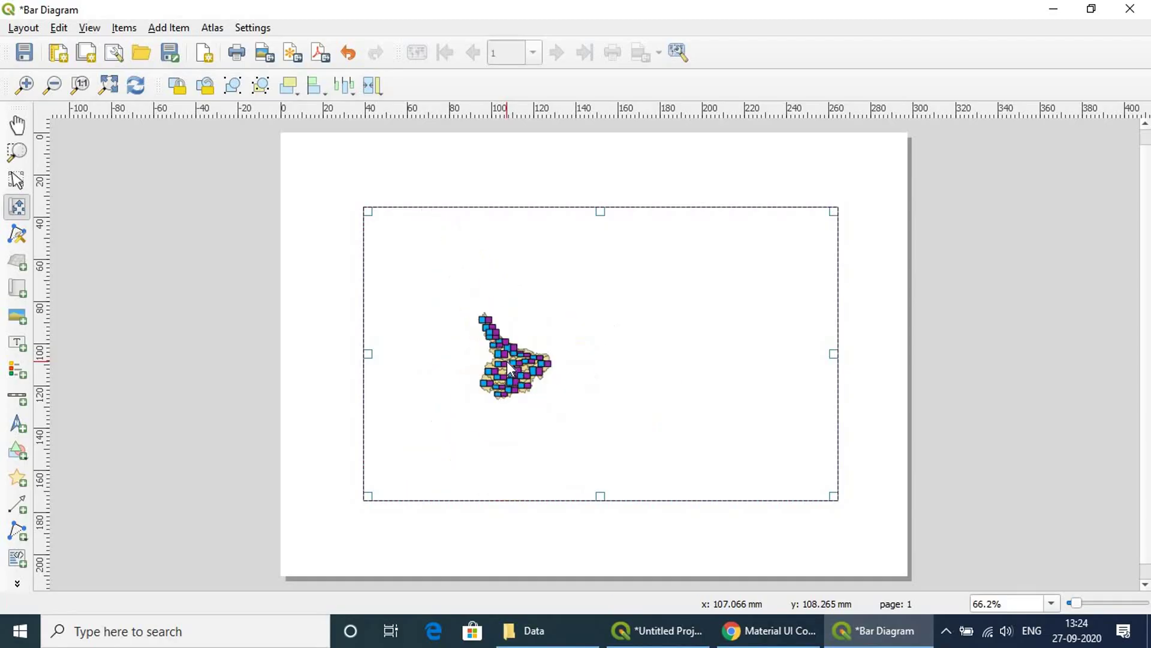
{"action": "scroll", "coordinate": [505, 362], "scroll_direction": "up", "scroll_amount": 2}
{"action": "scroll", "coordinate": [502, 363], "scroll_direction": "down", "scroll_amount": 2}
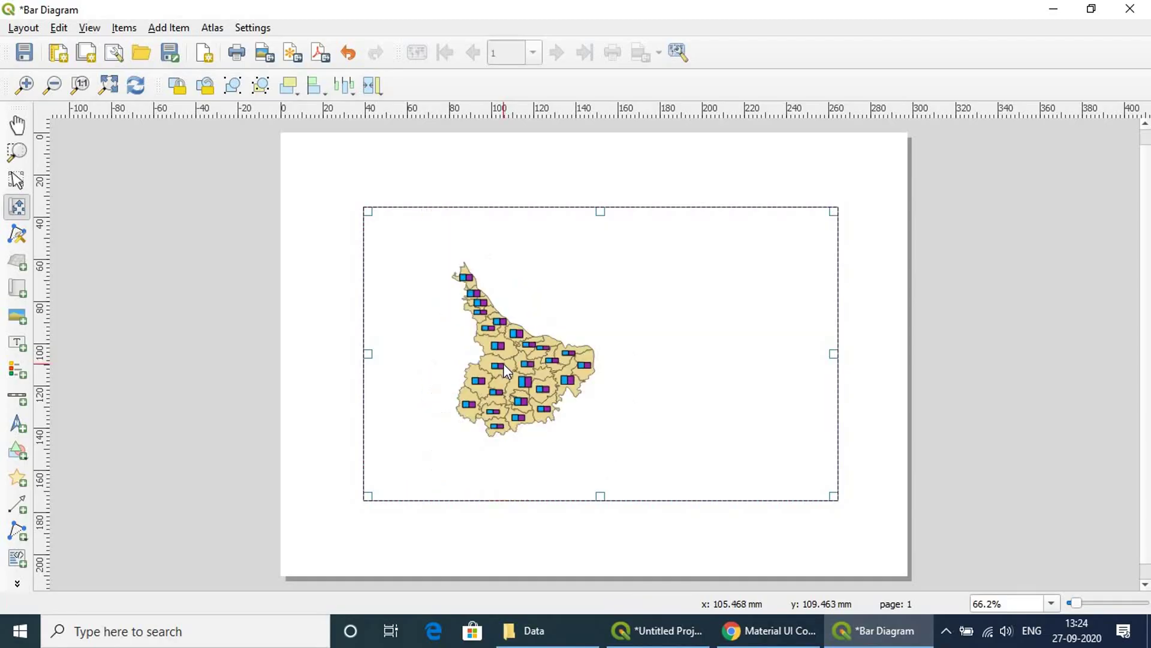
{"action": "left_click_drag", "start_coordinate": [485, 363], "coordinate": [469, 363]}
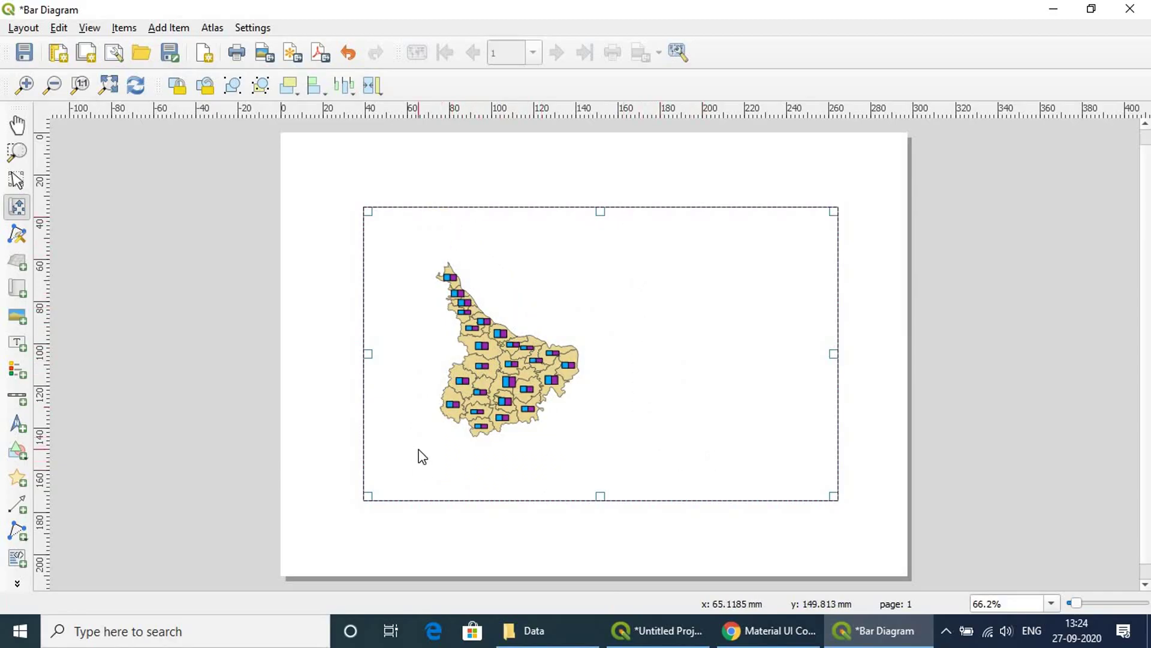
In the map's item properties, try a scale of 900000, set it to 800000, and choose the project CRS EPSG:4326 - WGS 84.
{"action": "right_click", "coordinate": [497, 385]}
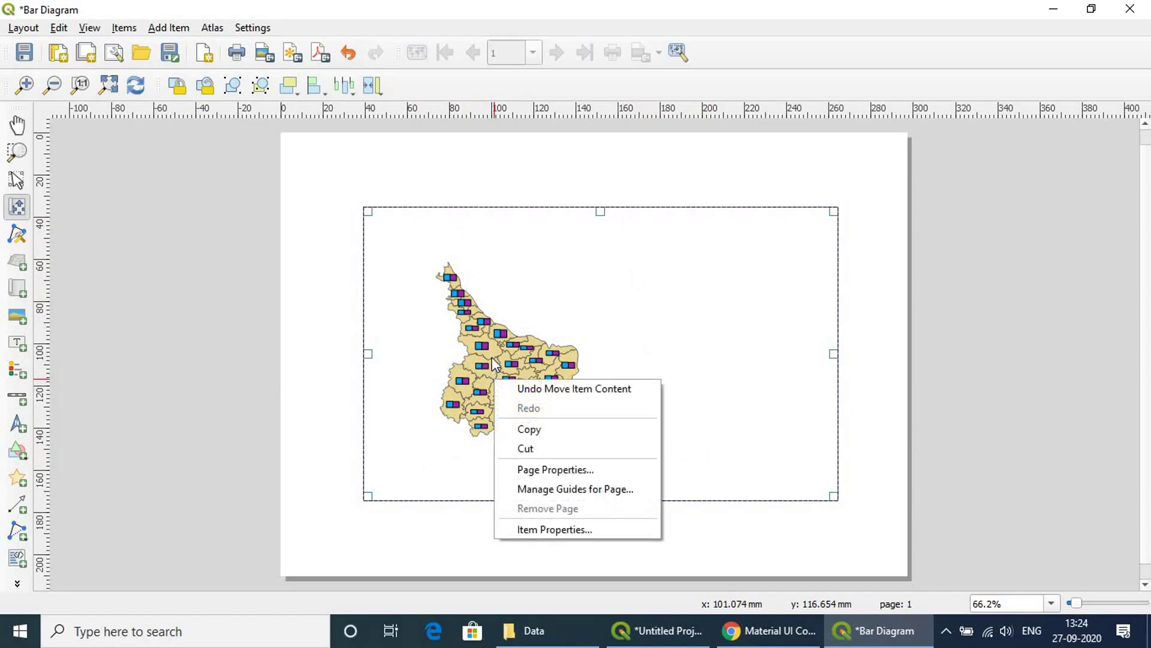
{"action": "left_click", "coordinate": [558, 530]}
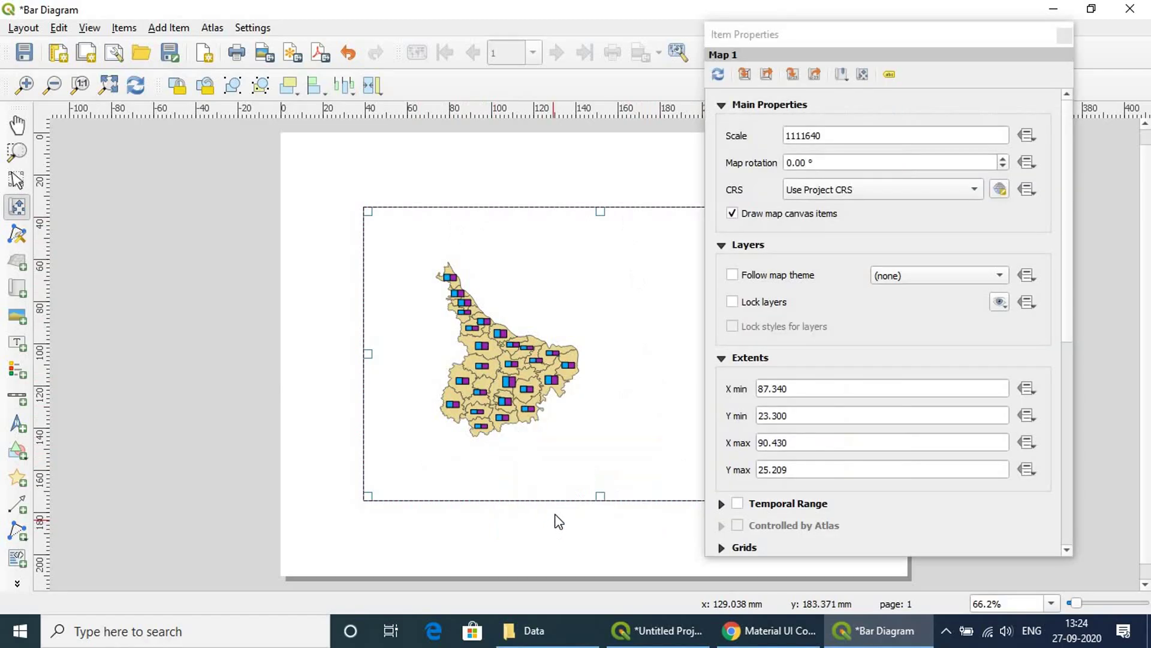
{"action": "left_click", "coordinate": [788, 135]}
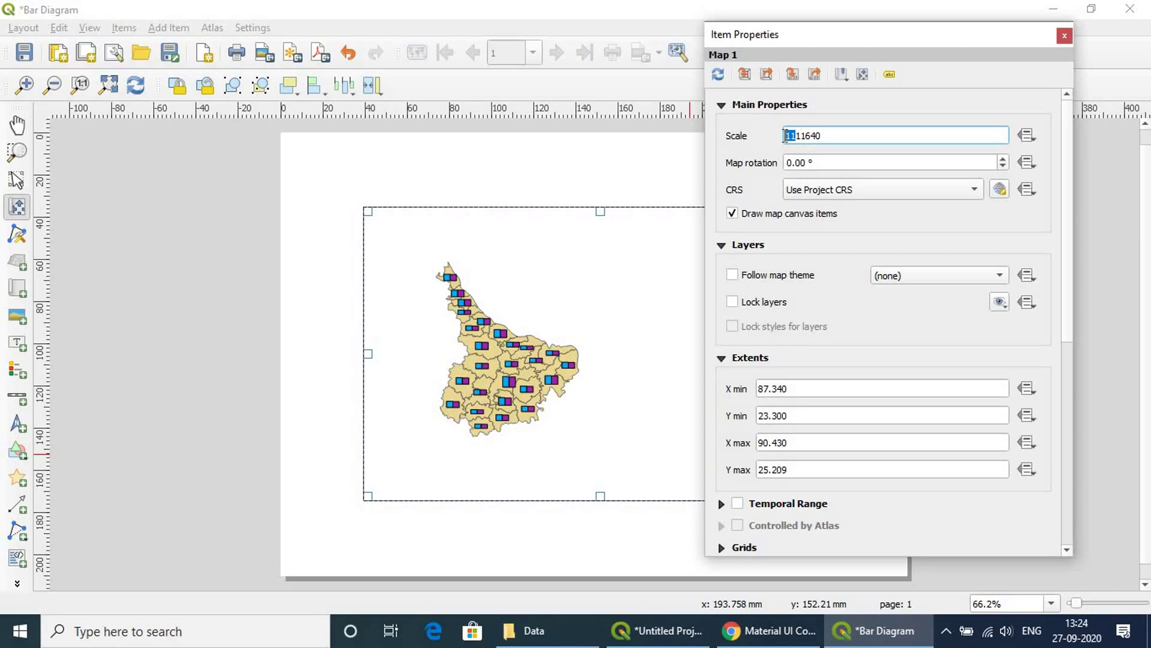
{"action": "type", "text": "900000"}
{"action": "key", "text": "Return"}
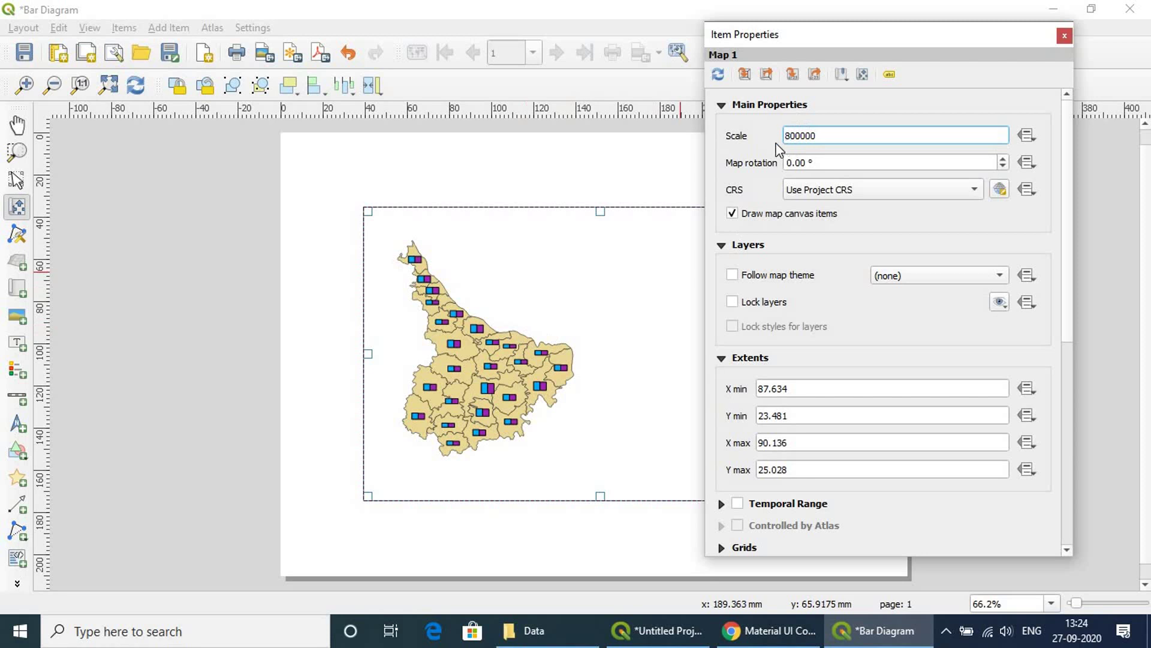
{"action": "key", "text": "Return"}
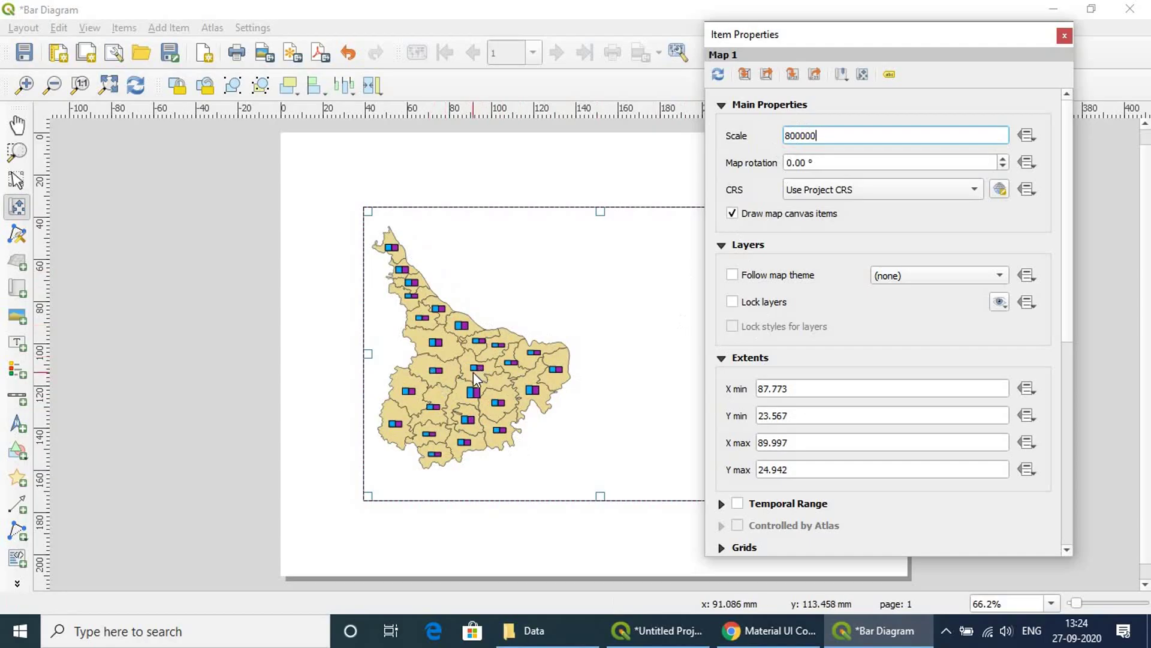
{"action": "left_click", "coordinate": [876, 197]}
{"action": "left_click", "coordinate": [883, 208]}
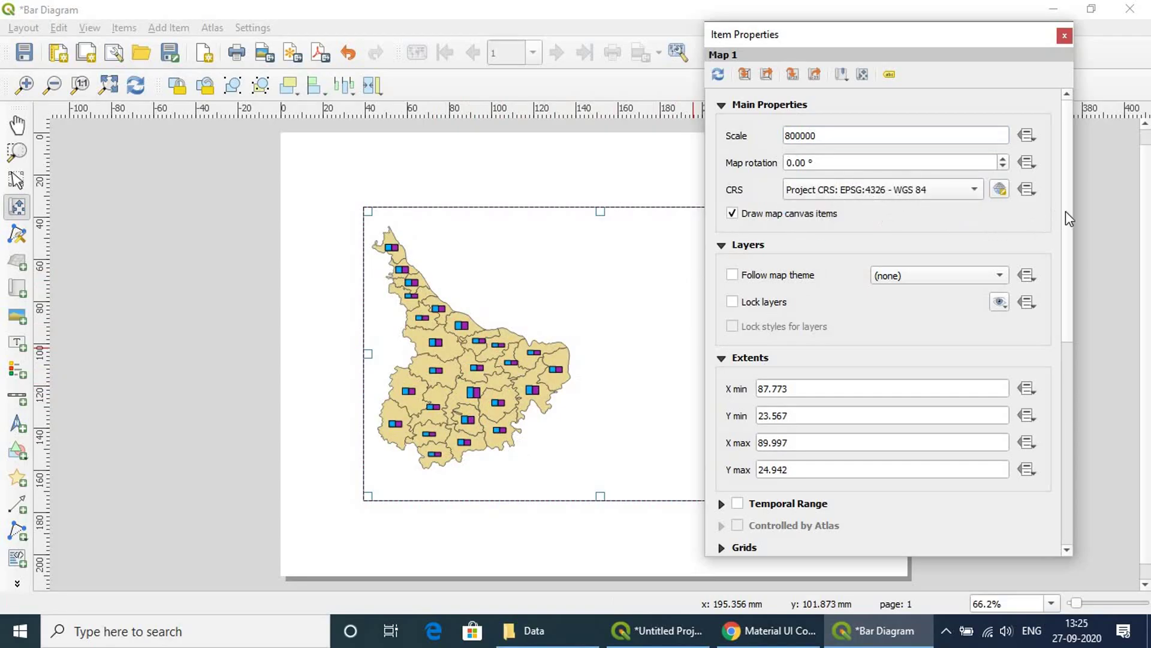
Add a grid to the map and set its X and Y intervals to 0.5 map units.
{"action": "left_click_drag", "start_coordinate": [1070, 226], "coordinate": [1065, 372]}
{"action": "scroll", "coordinate": [1033, 394], "scroll_direction": "down", "scroll_amount": 4}
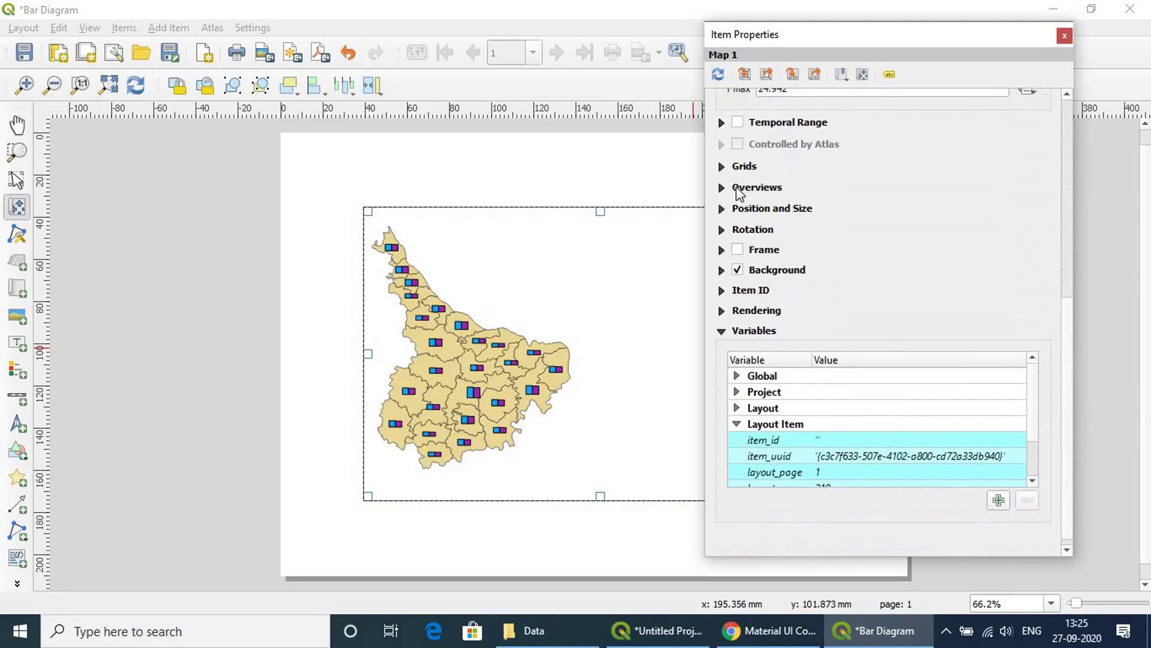
{"action": "left_click", "coordinate": [722, 167]}
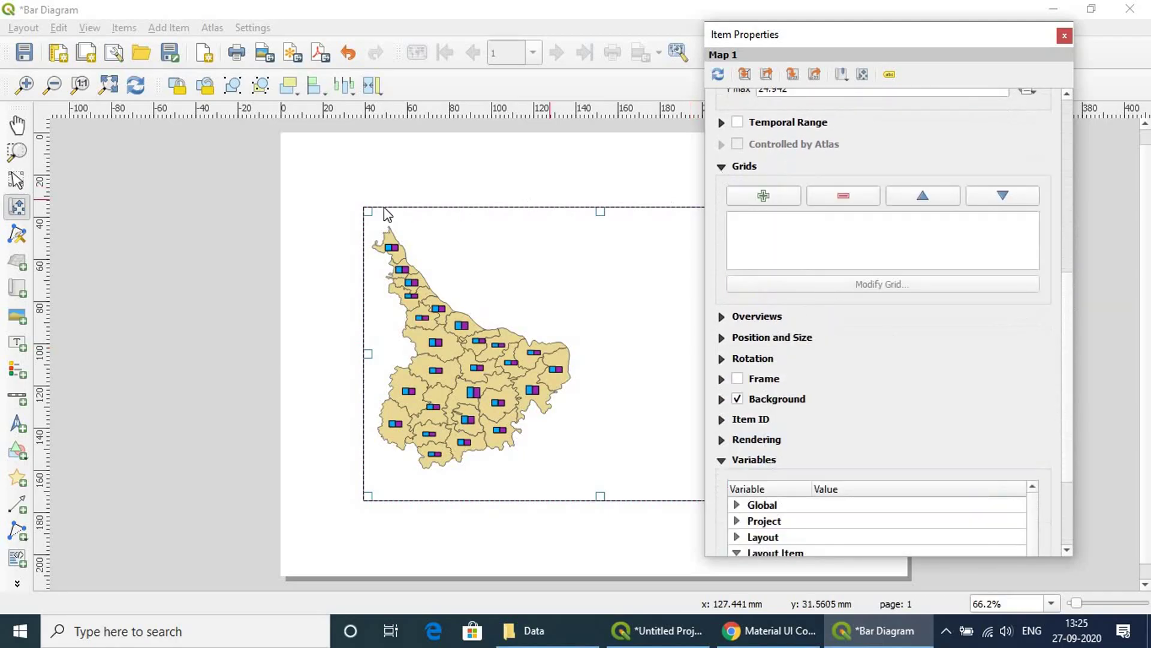
{"action": "left_click", "coordinate": [765, 198]}
{"action": "left_click", "coordinate": [757, 219]}
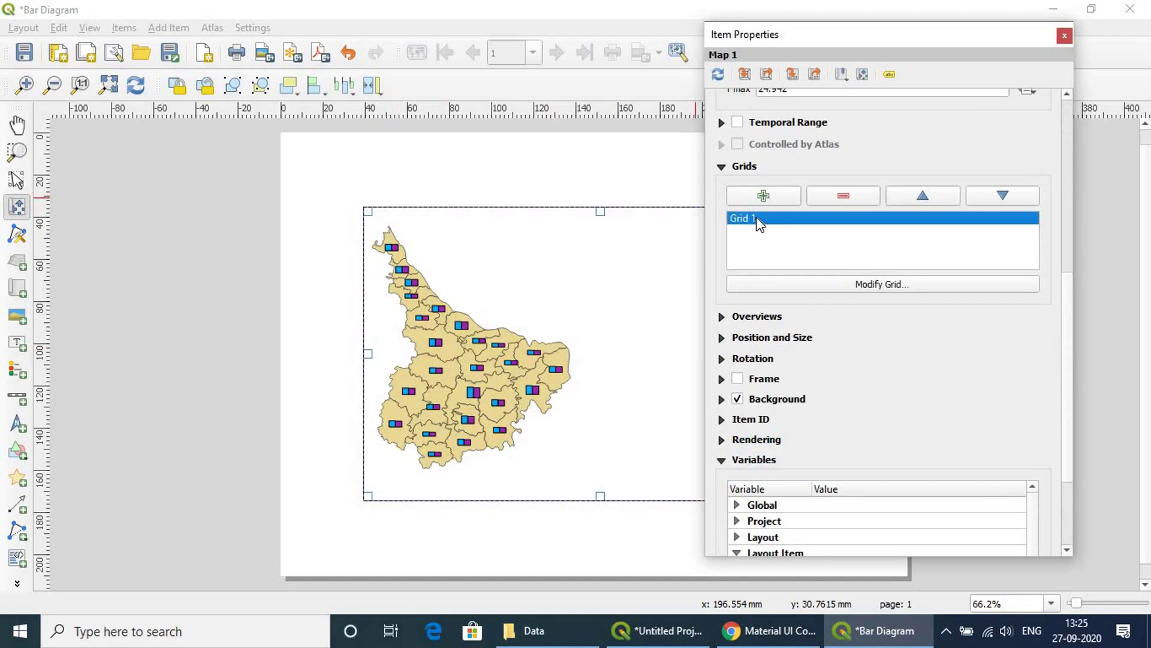
{"action": "left_click", "coordinate": [872, 286]}
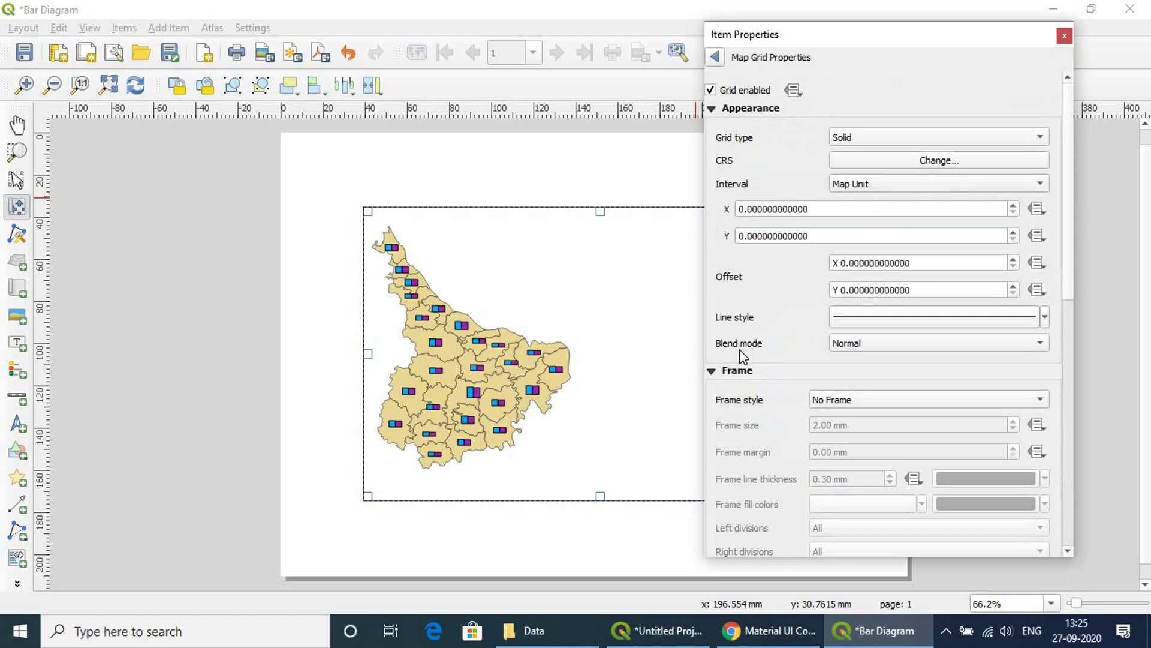
{"action": "left_click", "coordinate": [753, 209]}
{"action": "type", "text": "5"}
{"action": "left_click", "coordinate": [751, 236]}
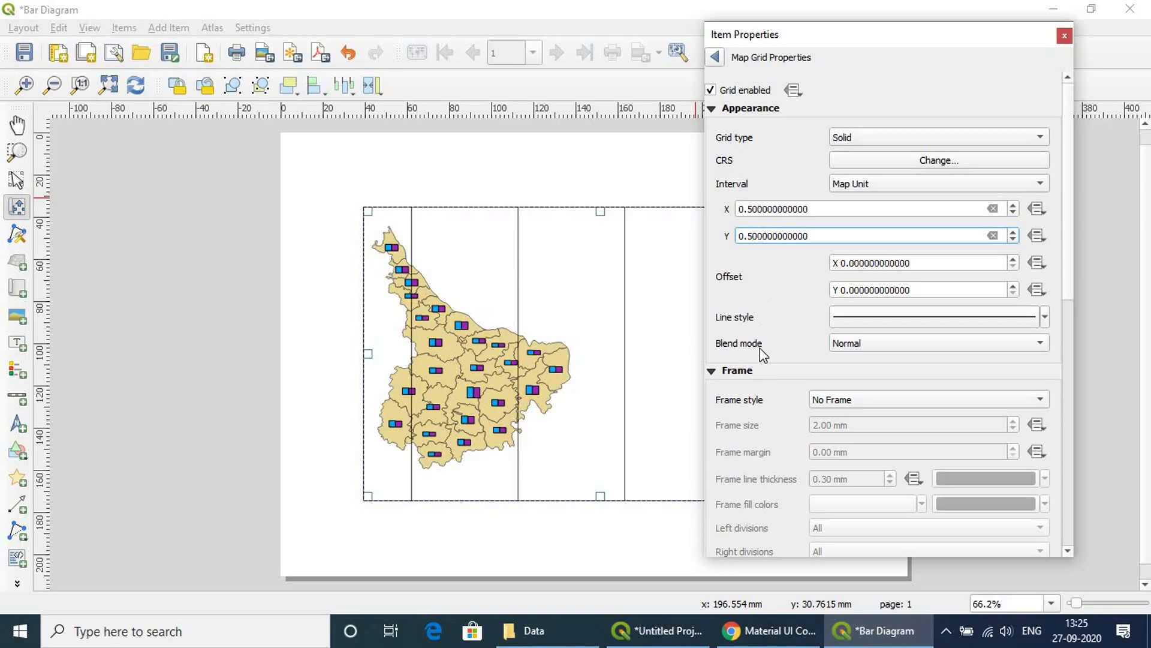
Give the map grid a Zebra frame, try a frame size of 4 mm, and return it to 2 mm.
{"action": "scroll", "coordinate": [833, 360], "scroll_direction": "down", "scroll_amount": 1}
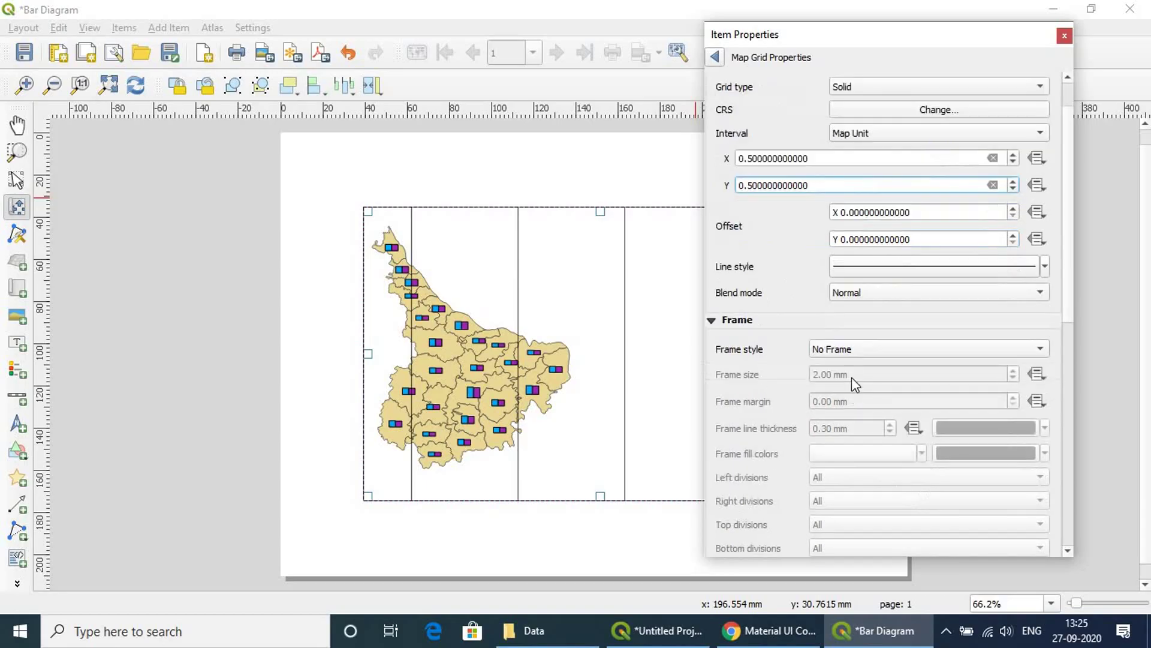
{"action": "left_click", "coordinate": [854, 354]}
{"action": "left_click", "coordinate": [836, 366]}
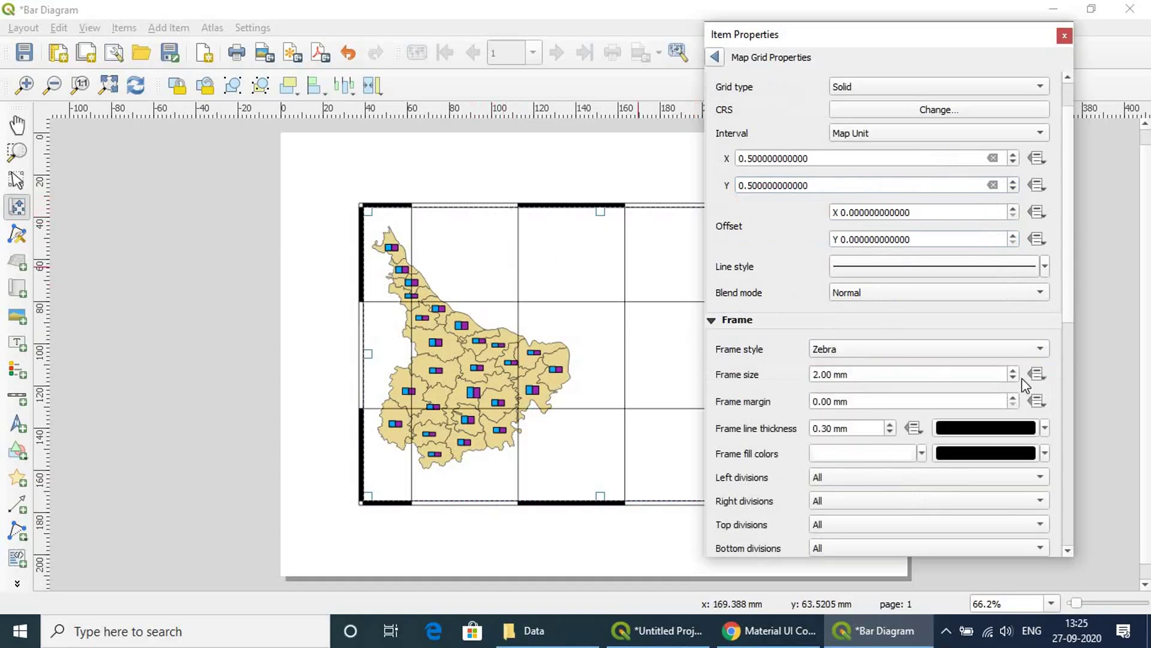
{"action": "scroll", "coordinate": [1014, 372], "scroll_direction": "down", "scroll_amount": 1}
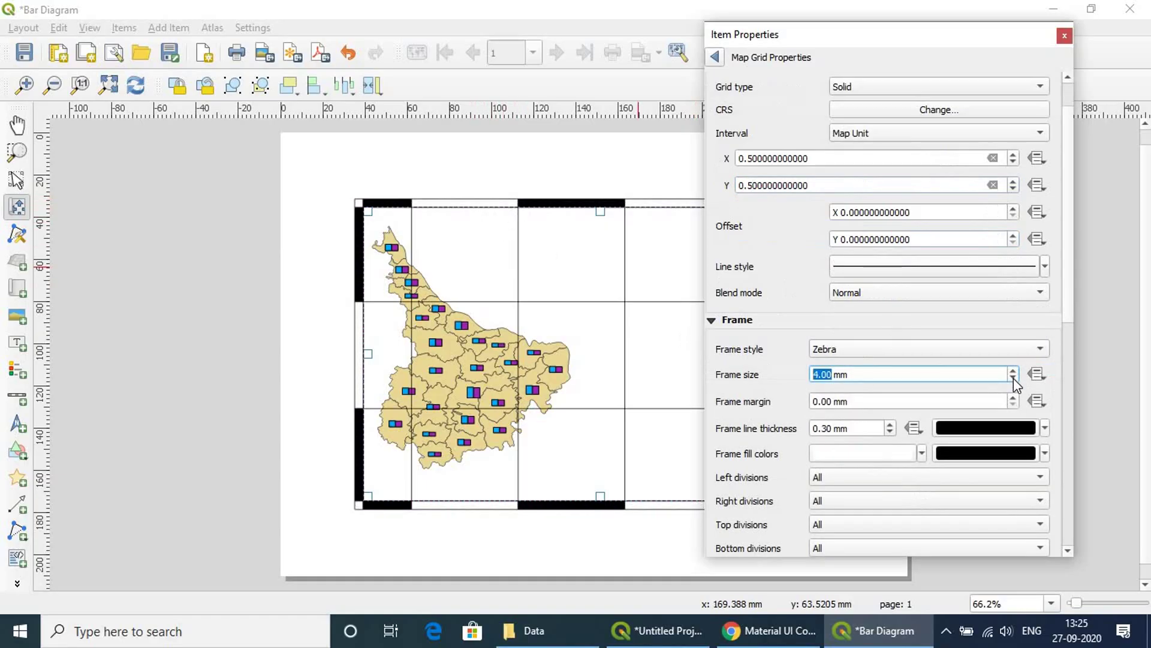
{"action": "scroll", "coordinate": [1013, 373], "scroll_direction": "up", "scroll_amount": 1}
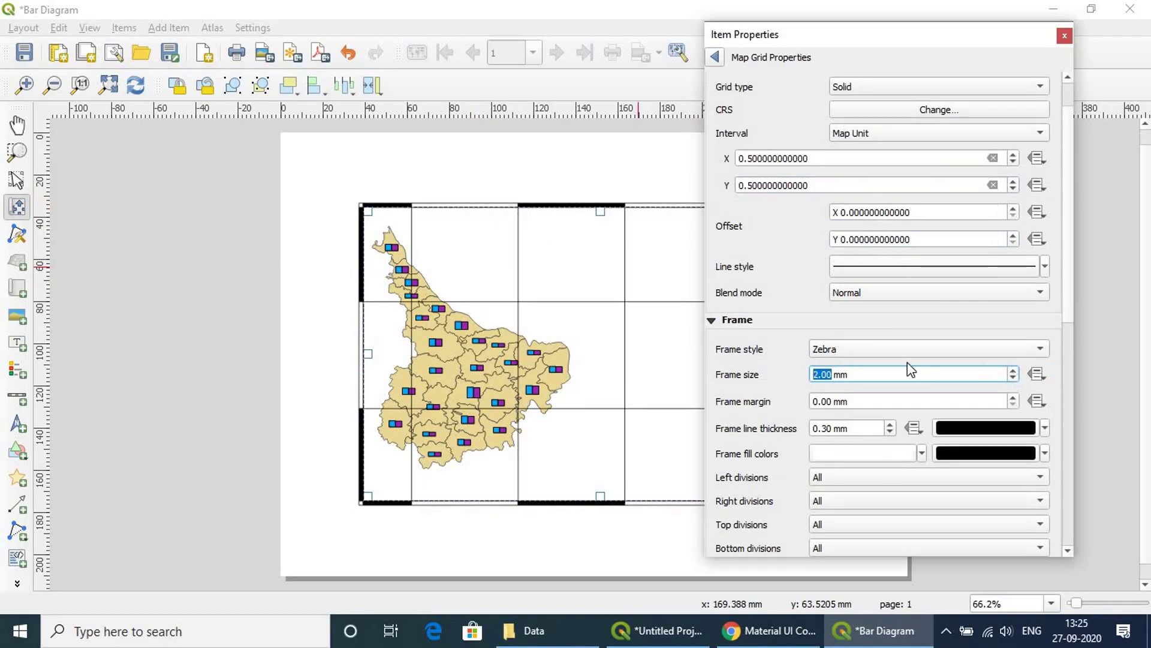
Enable coordinate drawing for the grid in the Degree, Minute, Second with Suffix format.
{"action": "scroll", "coordinate": [903, 370], "scroll_direction": "down", "scroll_amount": 6}
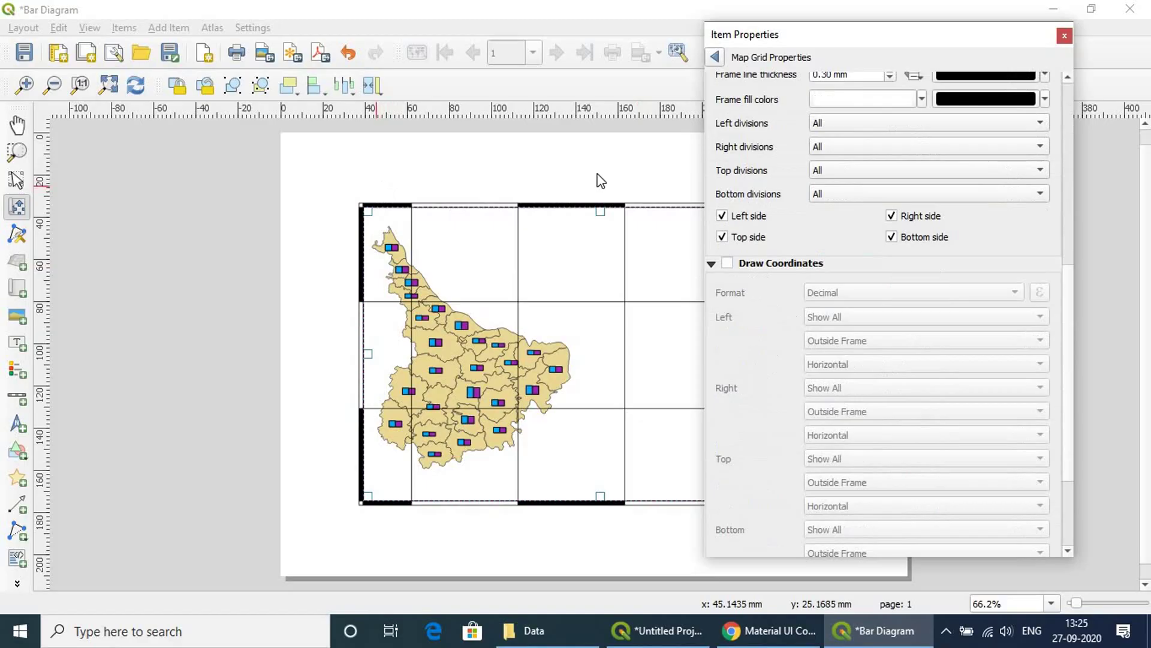
{"action": "left_click", "coordinate": [727, 263]}
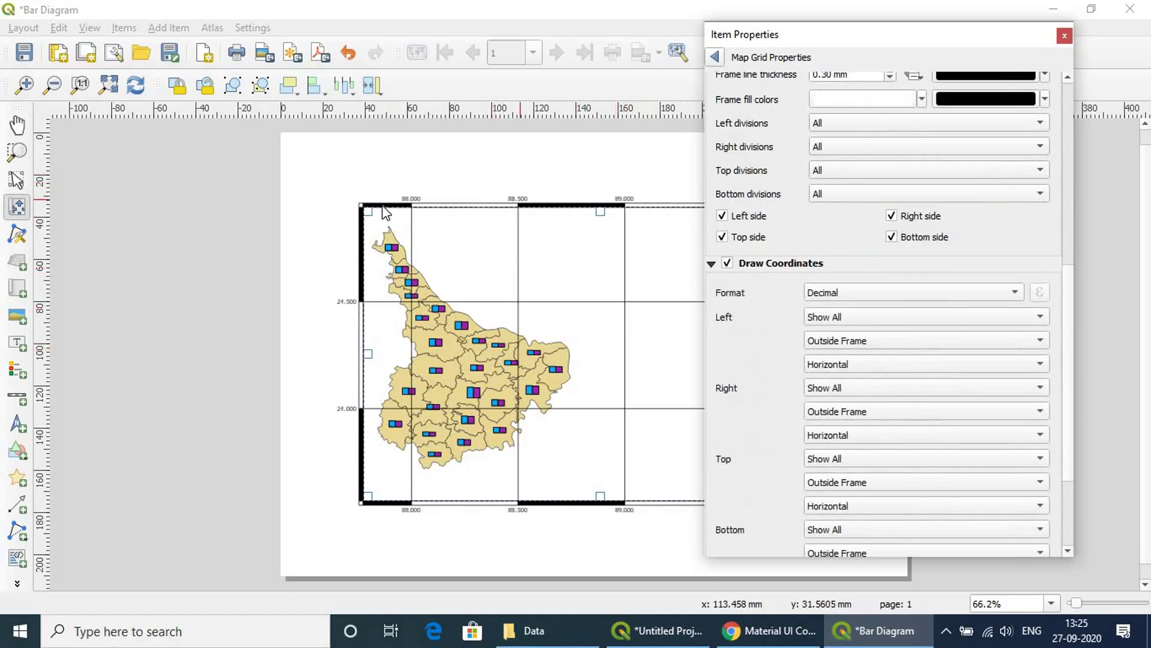
{"action": "left_click", "coordinate": [894, 299]}
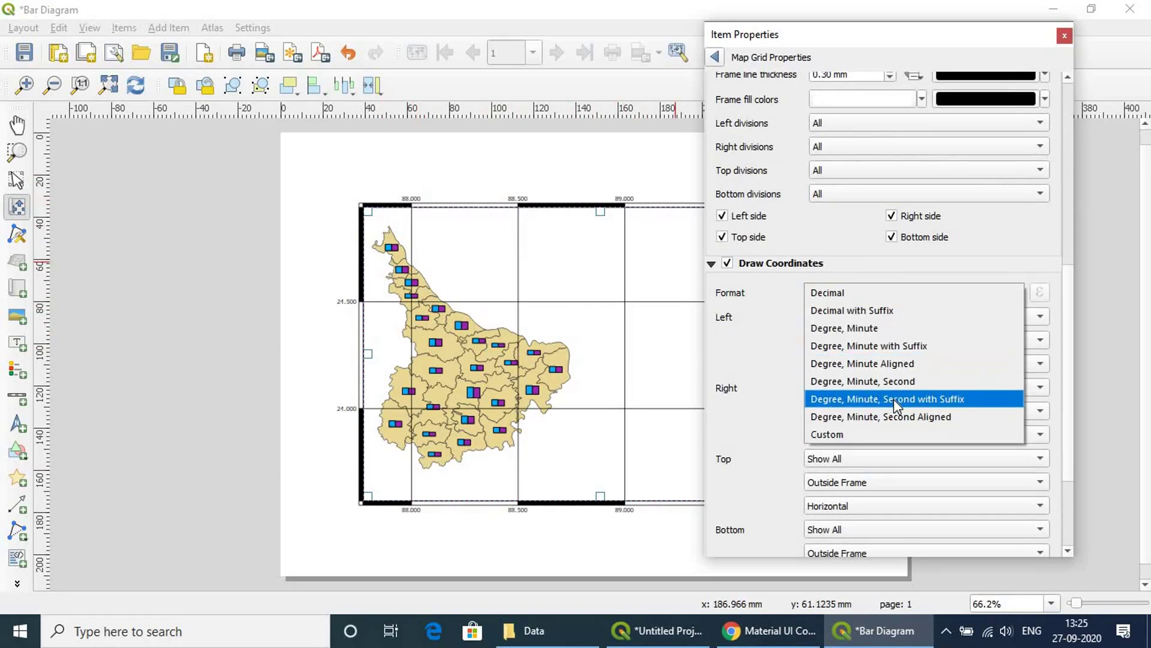
{"action": "left_click", "coordinate": [929, 403]}
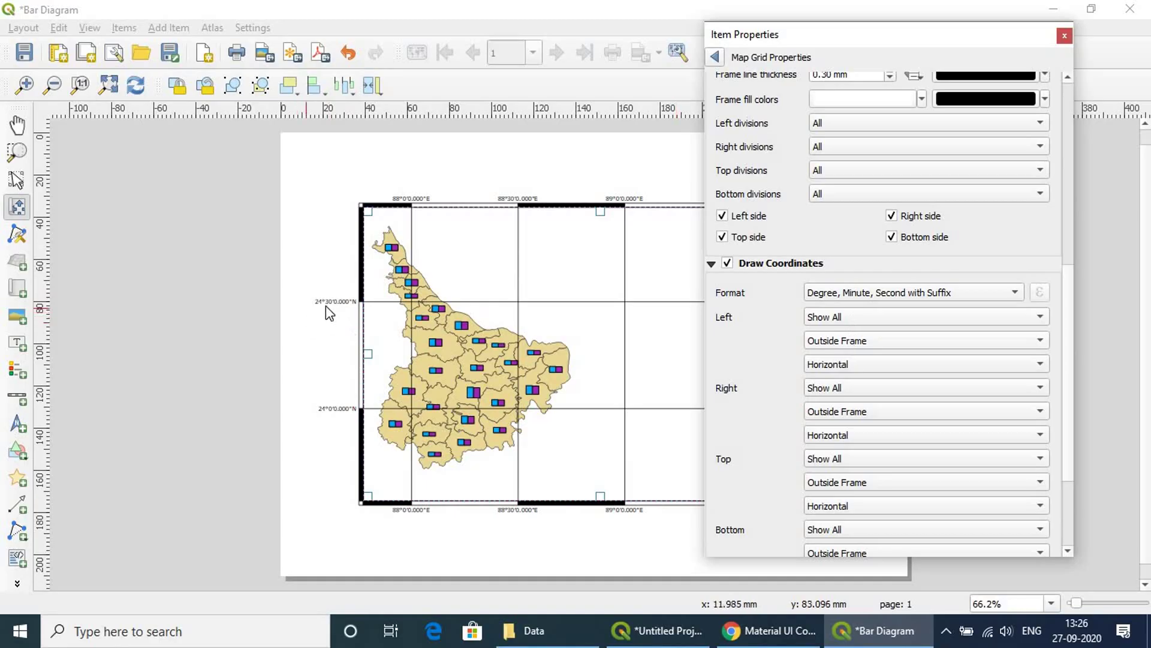
Try placing the grid's left coordinates inside the frame, and restore them to outside the frame.
{"action": "left_click", "coordinate": [865, 340]}
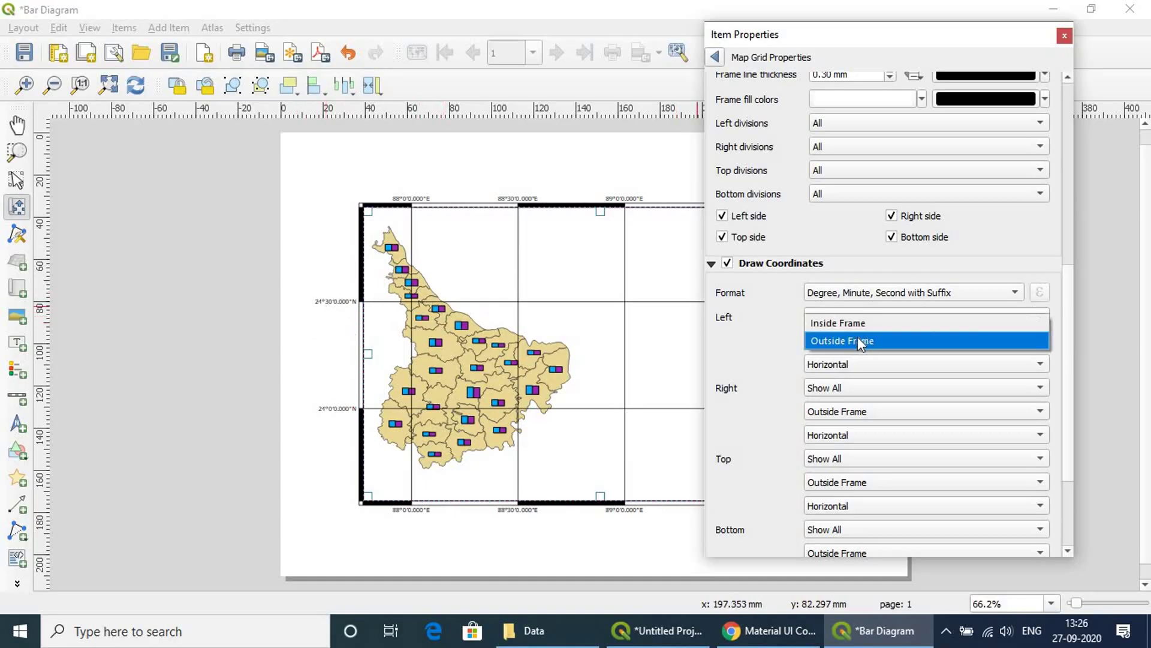
{"action": "left_click", "coordinate": [854, 320]}
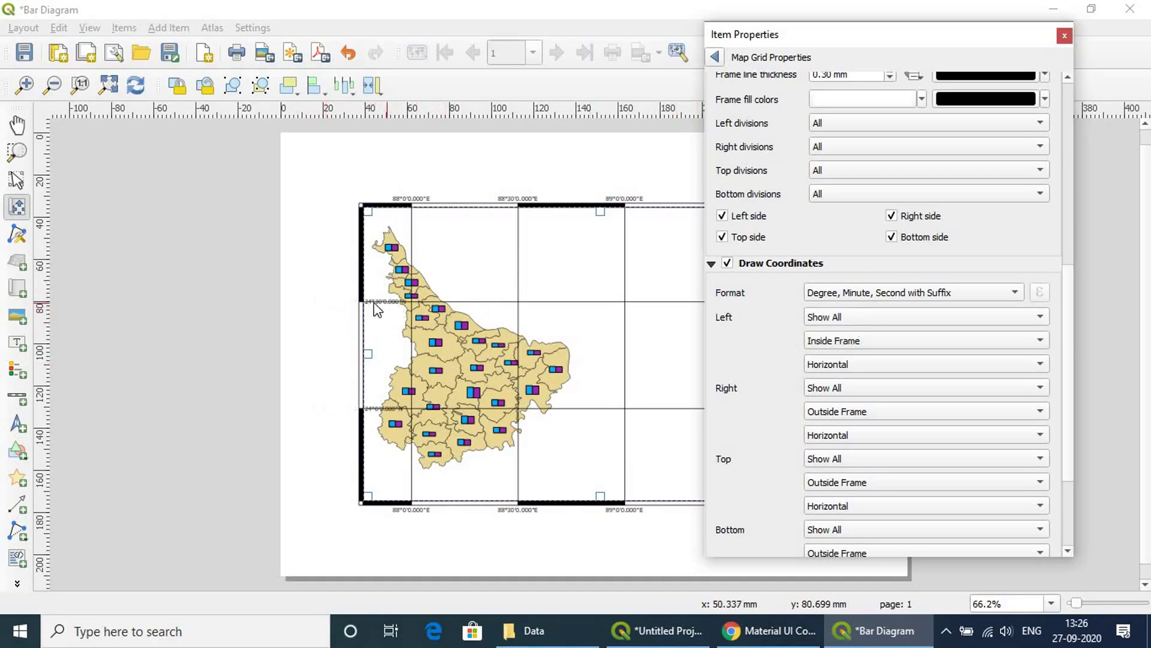
{"action": "left_click", "coordinate": [875, 342]}
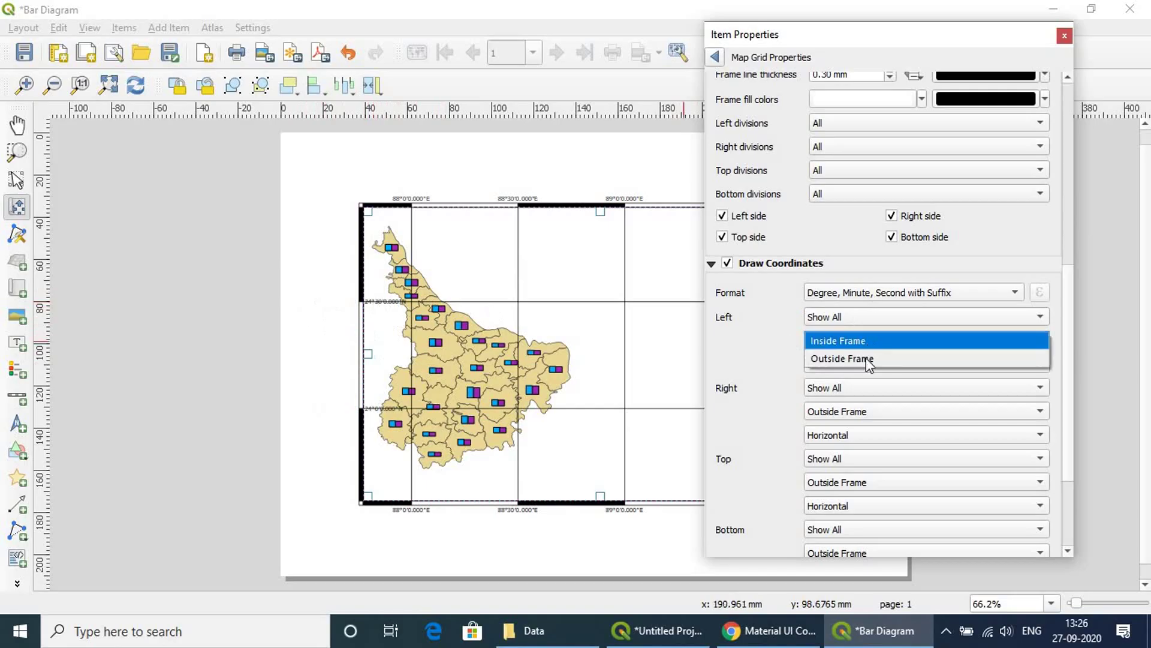
{"action": "left_click", "coordinate": [868, 359]}
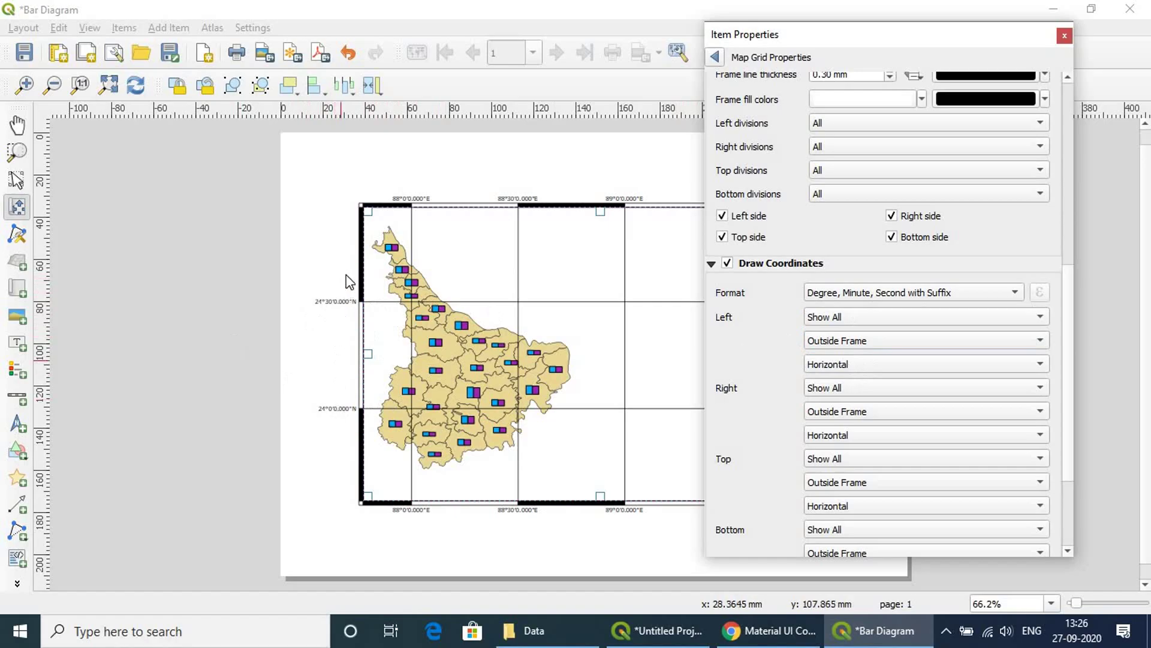
Set the grid's left and right coordinate labels to Vertical Ascending.
{"action": "left_click", "coordinate": [869, 364]}
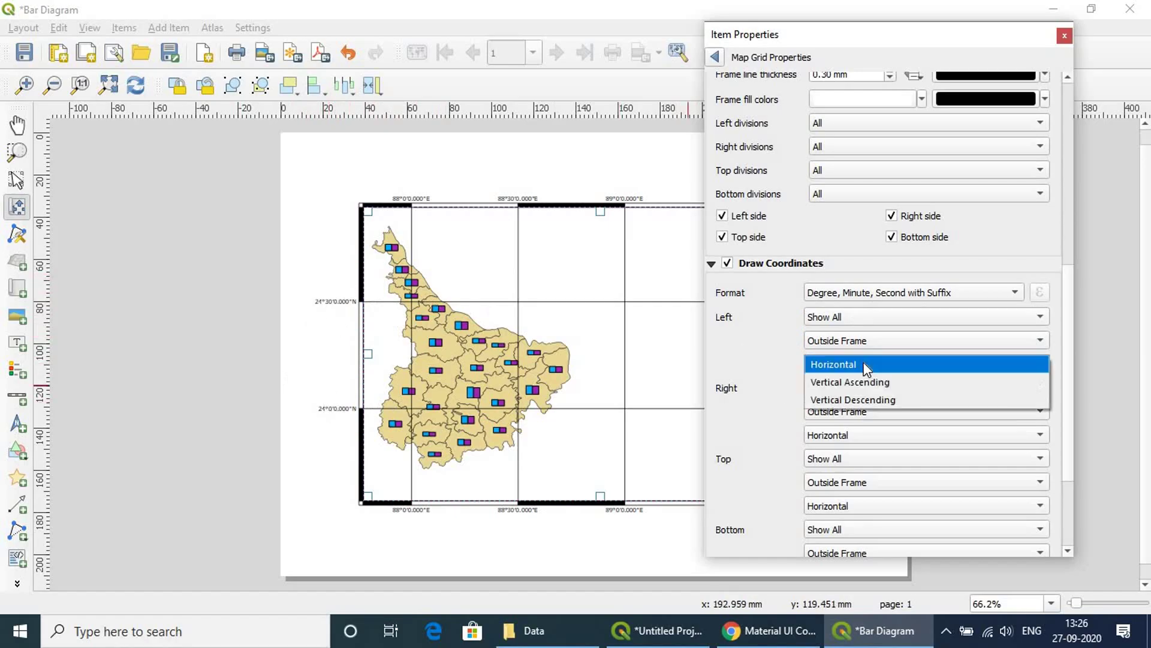
{"action": "left_click", "coordinate": [866, 382]}
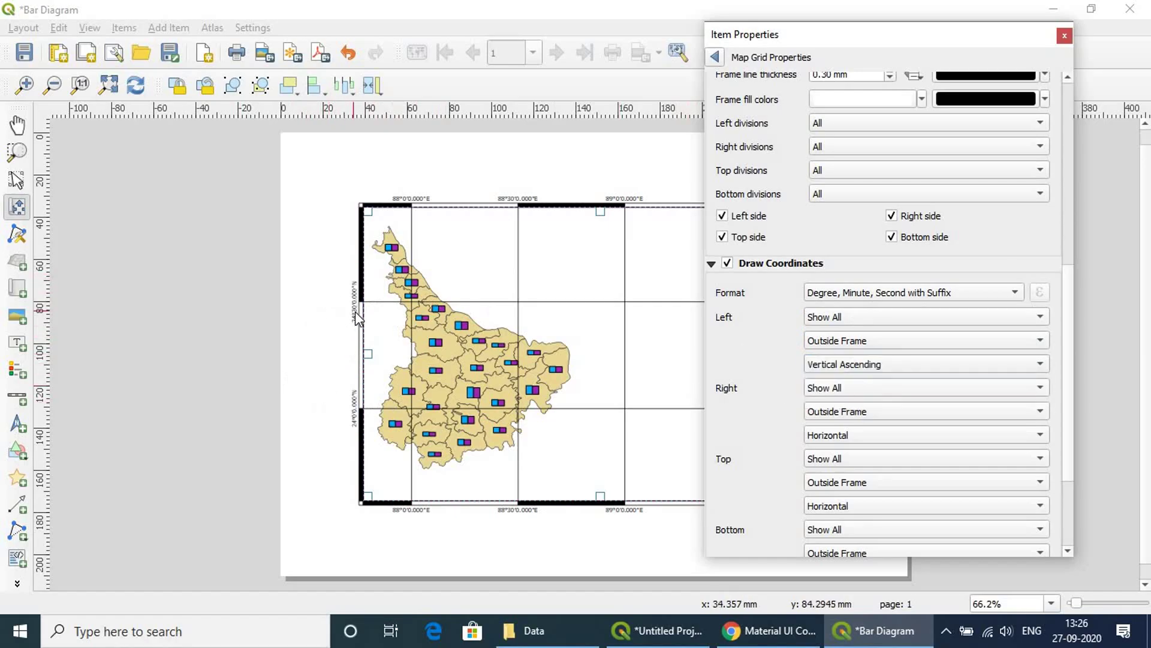
{"action": "left_click_drag", "start_coordinate": [942, 32], "coordinate": [616, 59]}
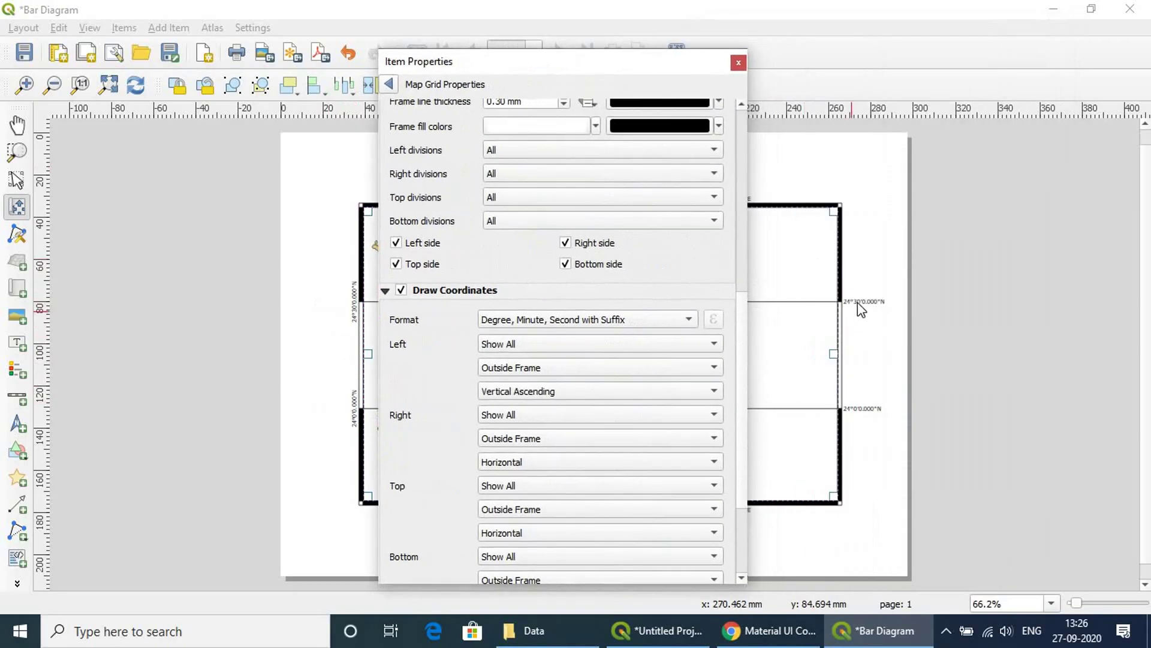
{"action": "left_click", "coordinate": [523, 462]}
{"action": "left_click", "coordinate": [528, 479]}
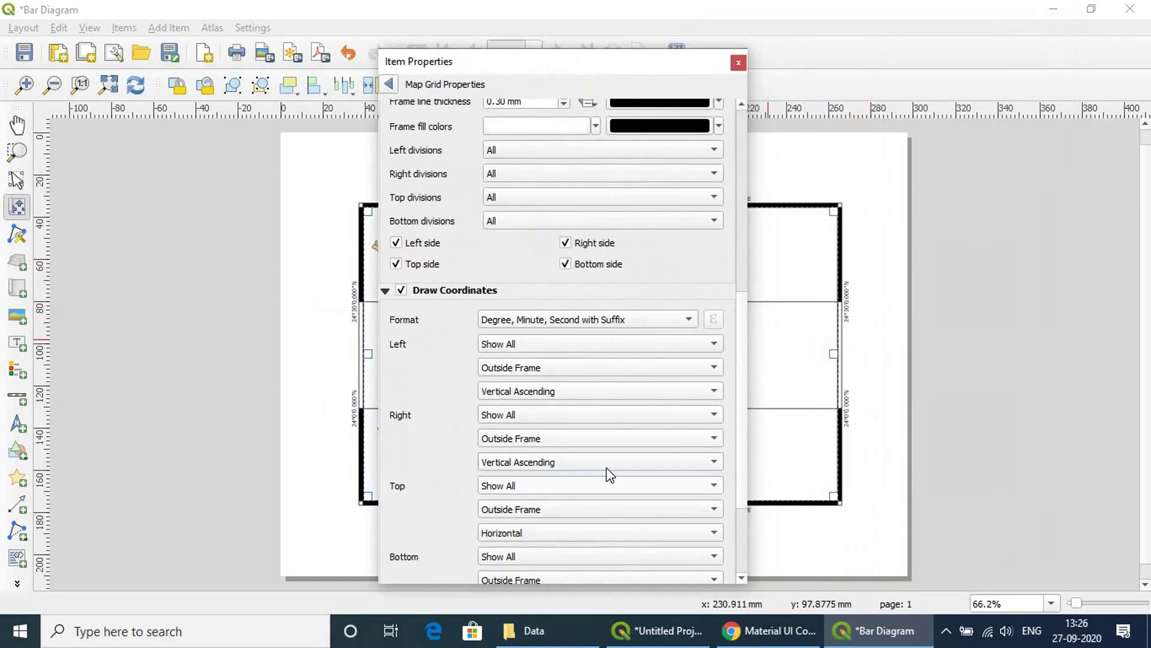
Set the coordinates' distance to the map frame to 4 mm and close the item properties.
{"action": "left_click_drag", "start_coordinate": [598, 65], "coordinate": [596, 43]}
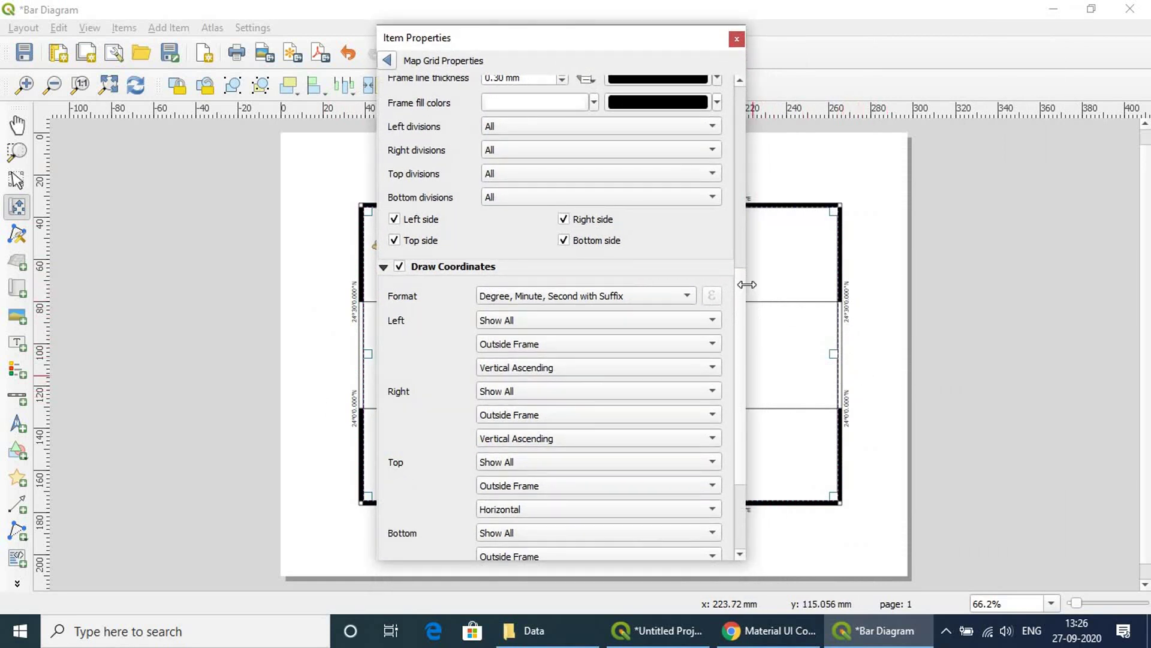
{"action": "left_click_drag", "start_coordinate": [741, 310], "coordinate": [733, 392]}
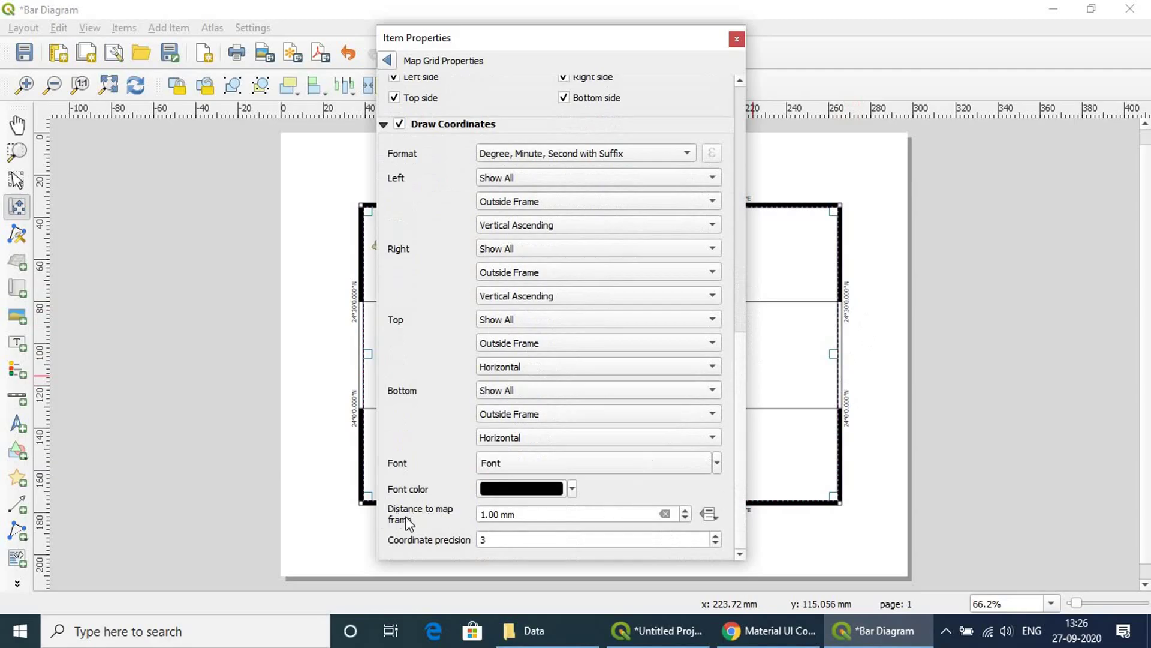
{"action": "double_click", "coordinate": [685, 512]}
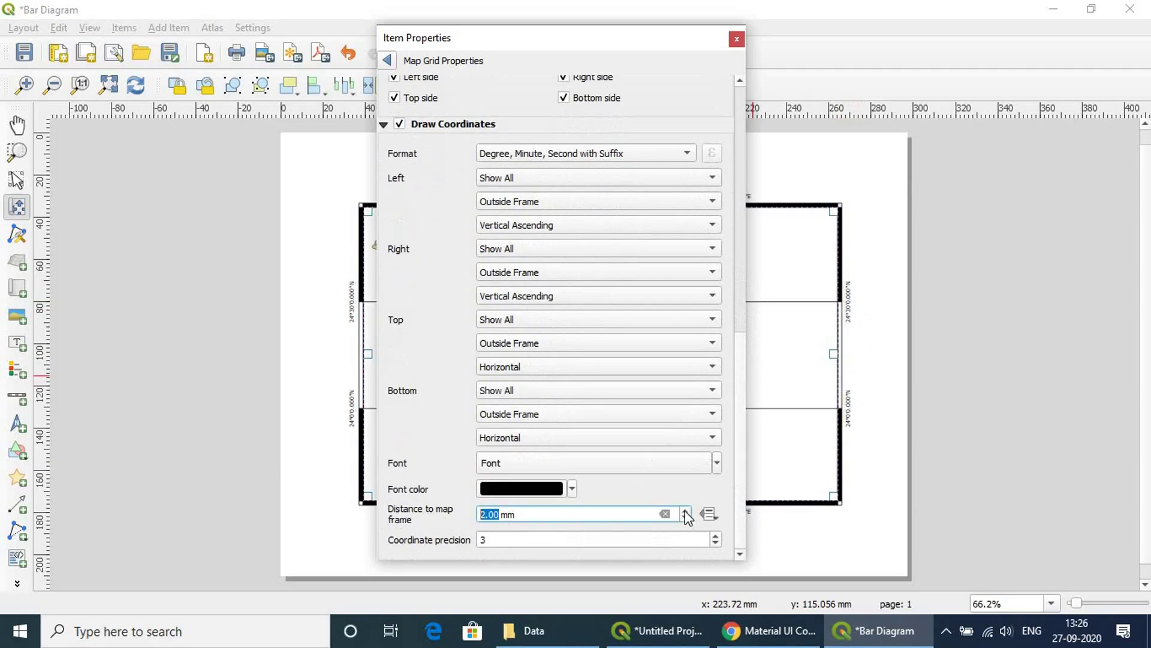
{"action": "left_click", "coordinate": [685, 511]}
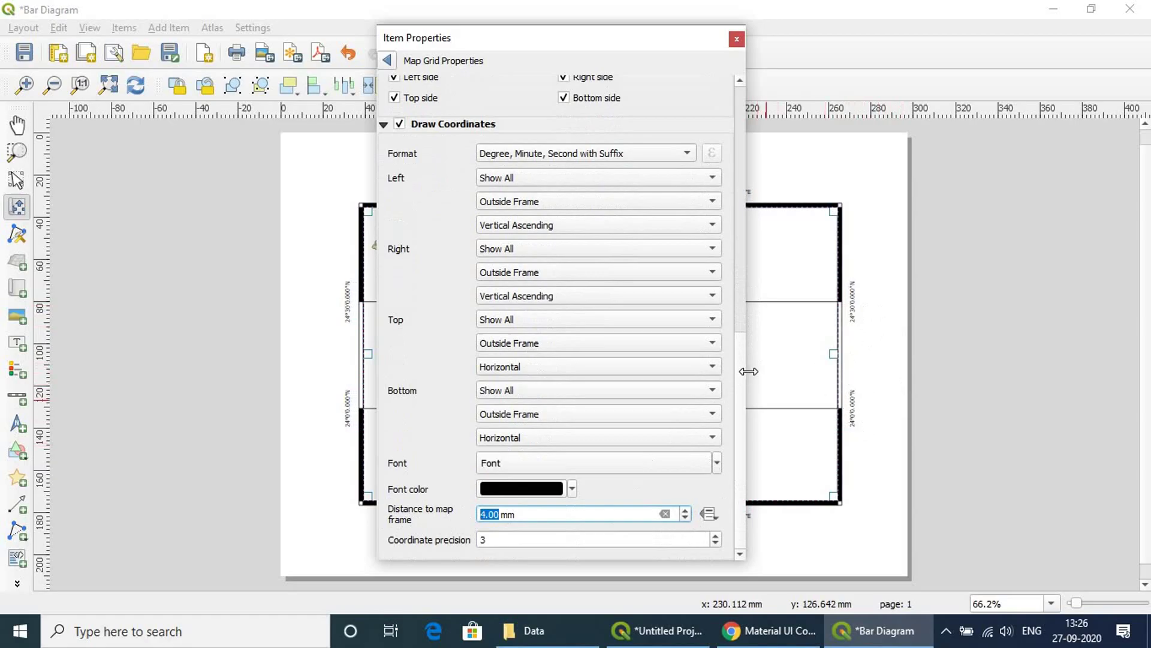
{"action": "left_click", "coordinate": [737, 41]}
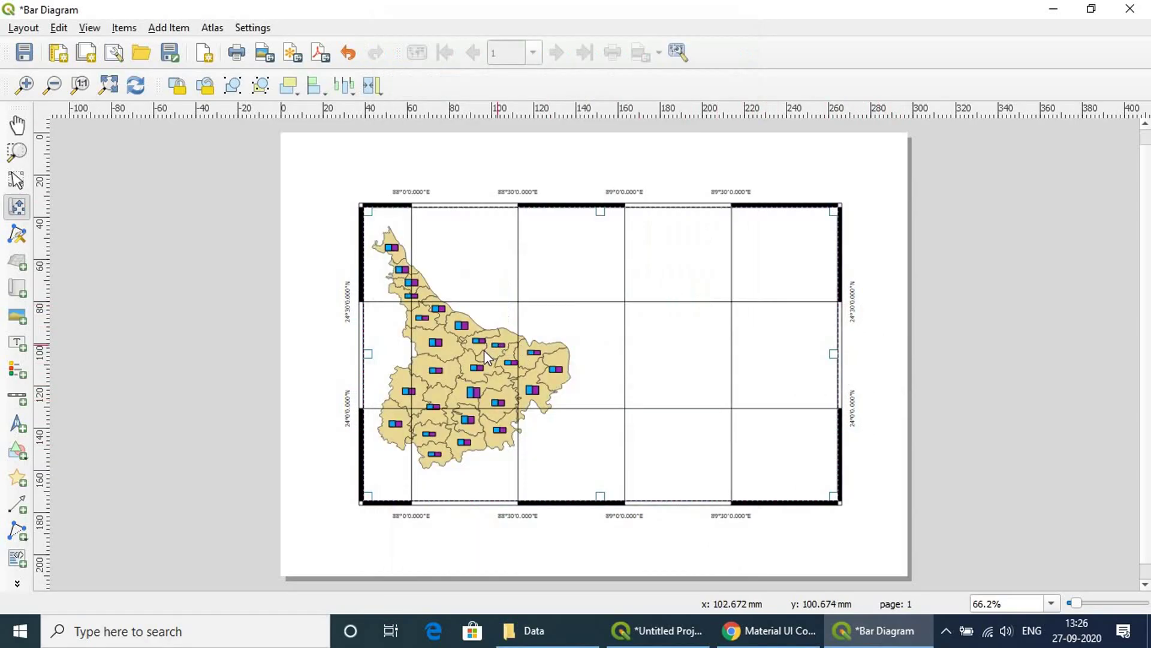
Move the map content rightward within its frame so the district sits just left of the frame's centre.
{"action": "left_click_drag", "start_coordinate": [431, 363], "coordinate": [487, 372]}
{"action": "left_click_drag", "start_coordinate": [559, 394], "coordinate": [633, 387]}
{"action": "left_click_drag", "start_coordinate": [529, 383], "coordinate": [498, 373]}
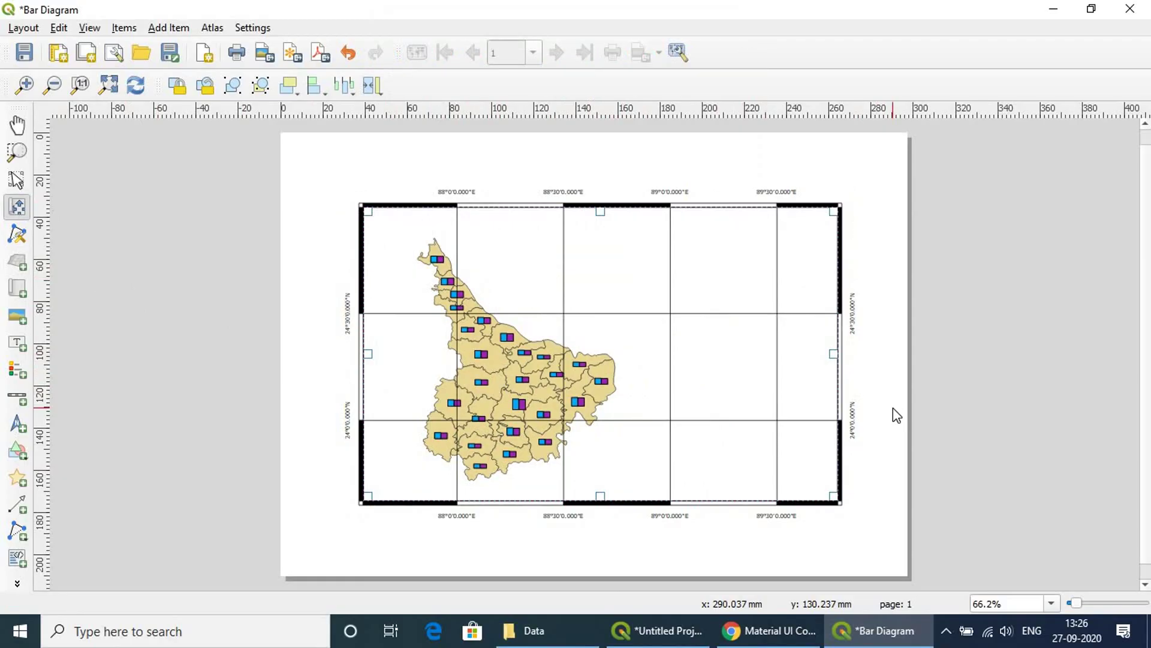
{"action": "left_click_drag", "start_coordinate": [510, 383], "coordinate": [523, 383]}
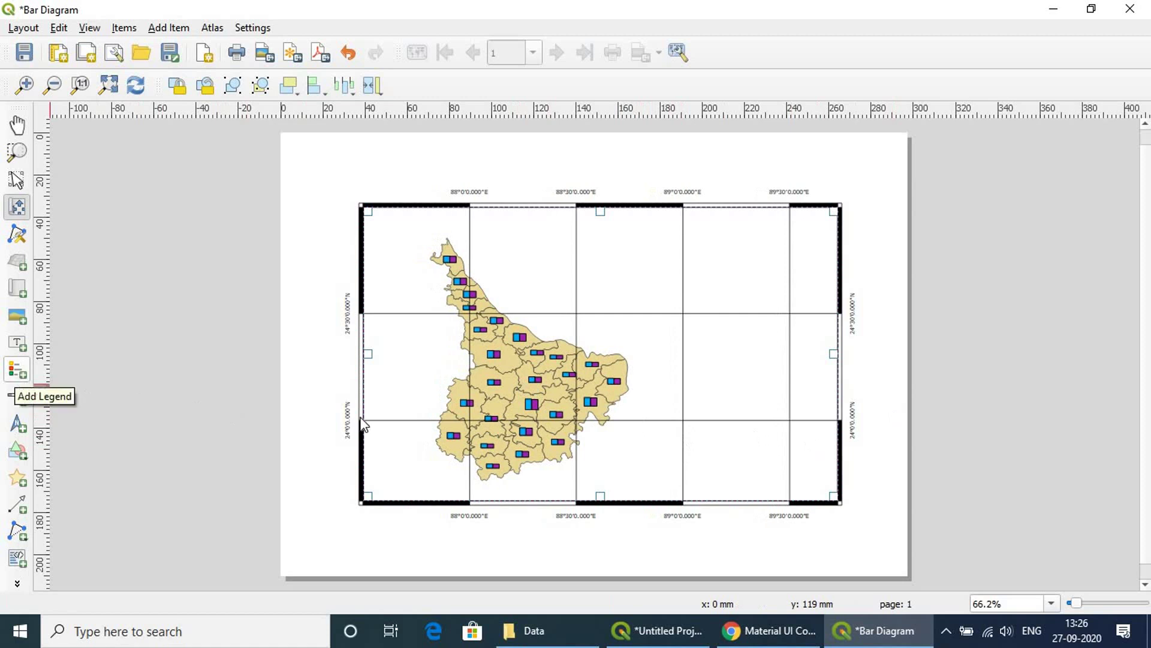
{"action": "left_click_drag", "start_coordinate": [505, 398], "coordinate": [519, 394]}
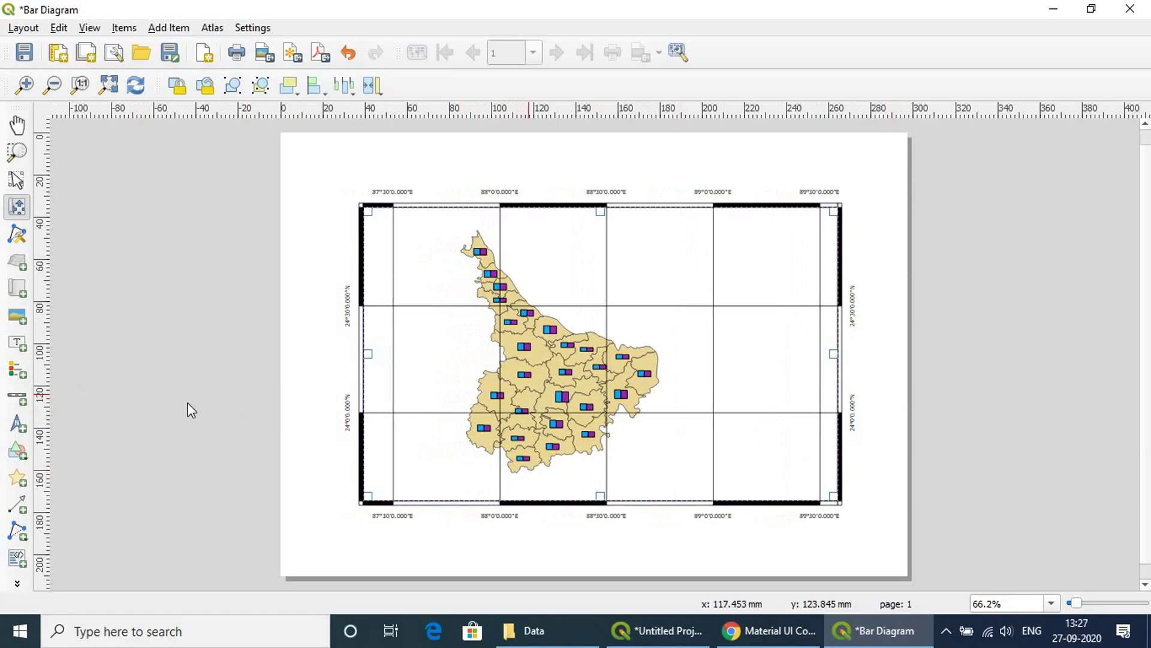
Add a legend to the layout and place it in the lower-right area of the map frame, beside the district.
{"action": "left_click", "coordinate": [18, 373]}
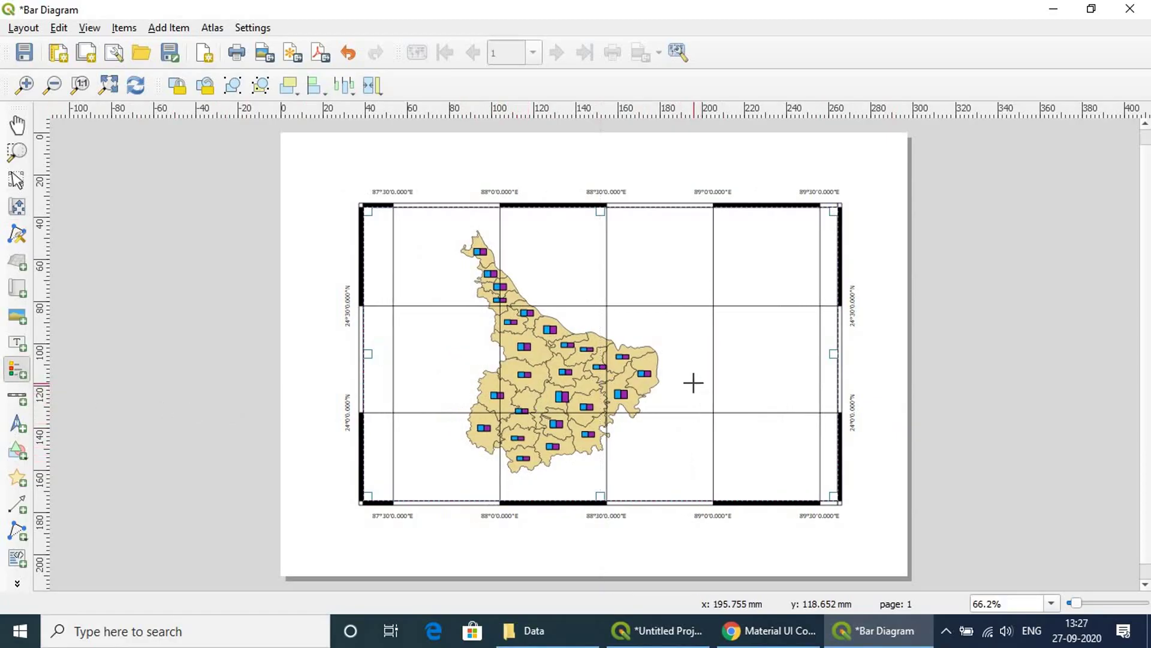
{"action": "left_click_drag", "start_coordinate": [693, 382], "coordinate": [793, 484]}
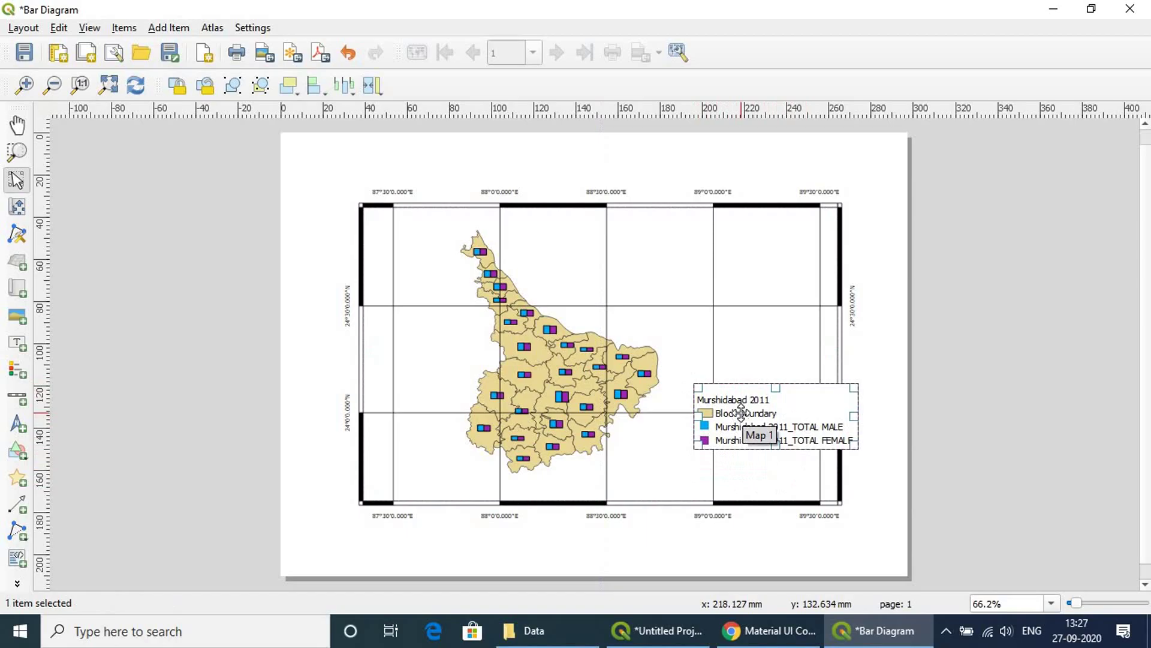
{"action": "left_click_drag", "start_coordinate": [782, 412], "coordinate": [737, 452]}
Open the legend's item properties and turn off Auto update for its items.
{"action": "right_click", "coordinate": [737, 452]}
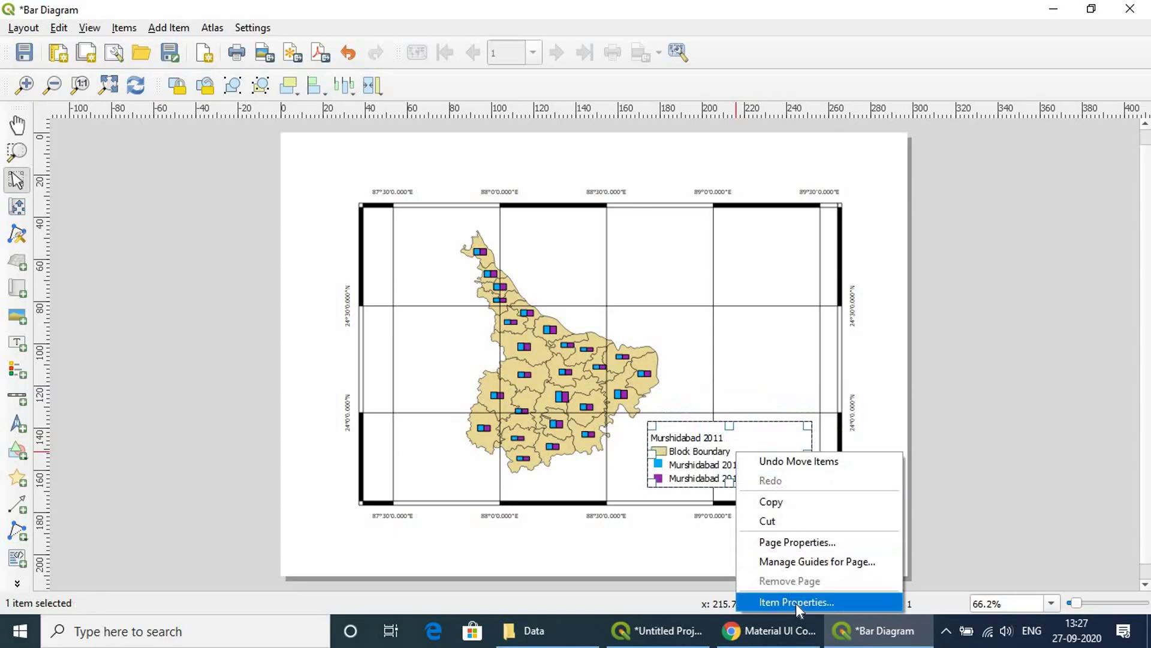
{"action": "left_click", "coordinate": [804, 597]}
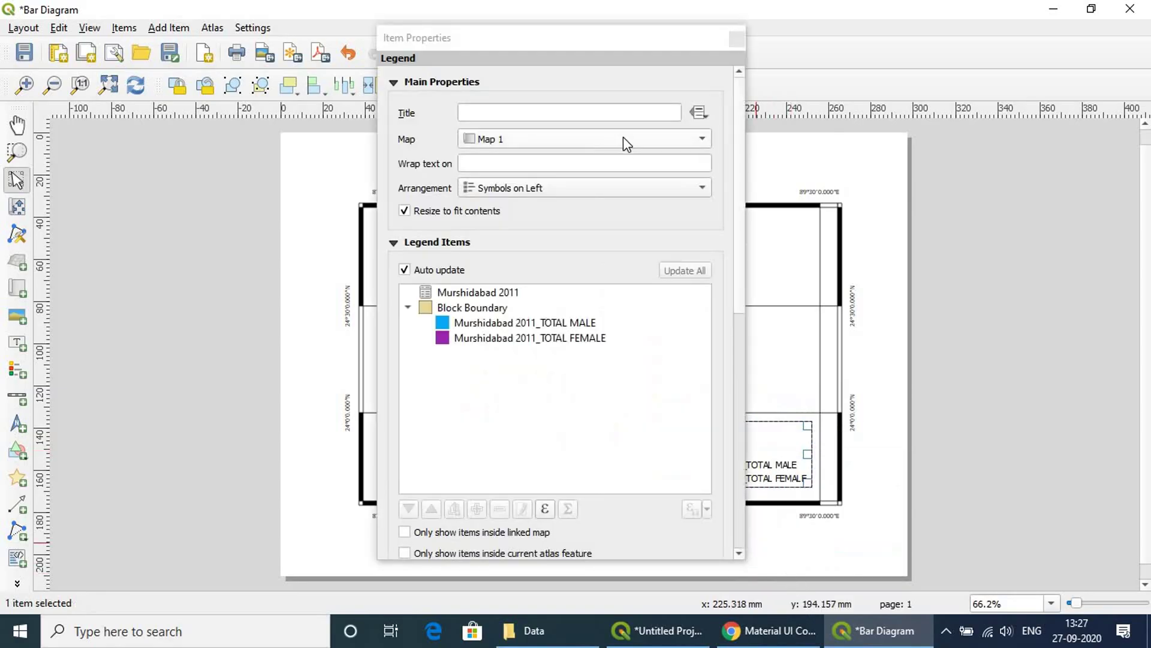
{"action": "left_click_drag", "start_coordinate": [550, 43], "coordinate": [375, 50]}
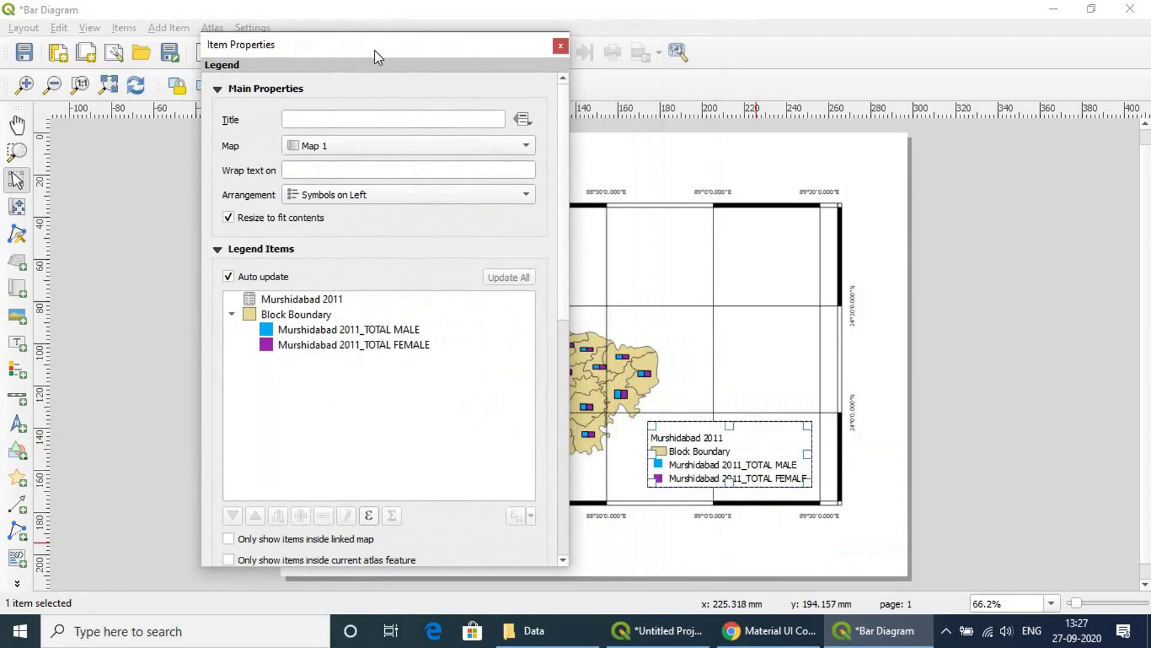
{"action": "left_click", "coordinate": [228, 277]}
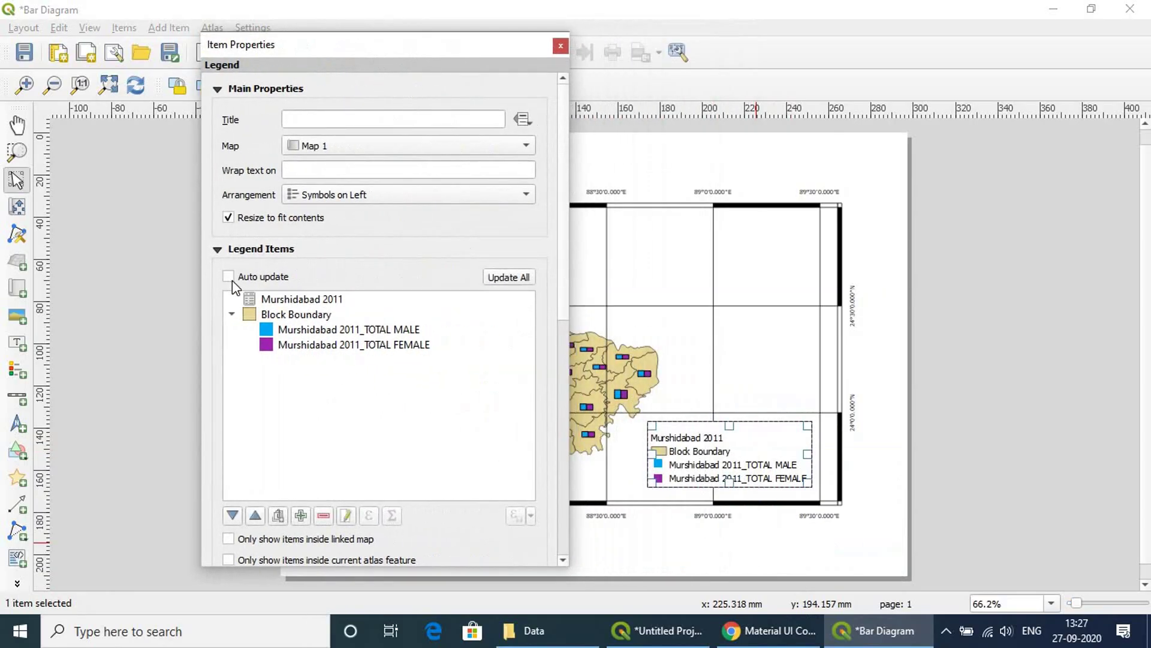
Hide the Murshidabad 2011 entry in the legend and relabel the Block Boundary entry as LEGEND.
{"action": "right_click", "coordinate": [294, 300]}
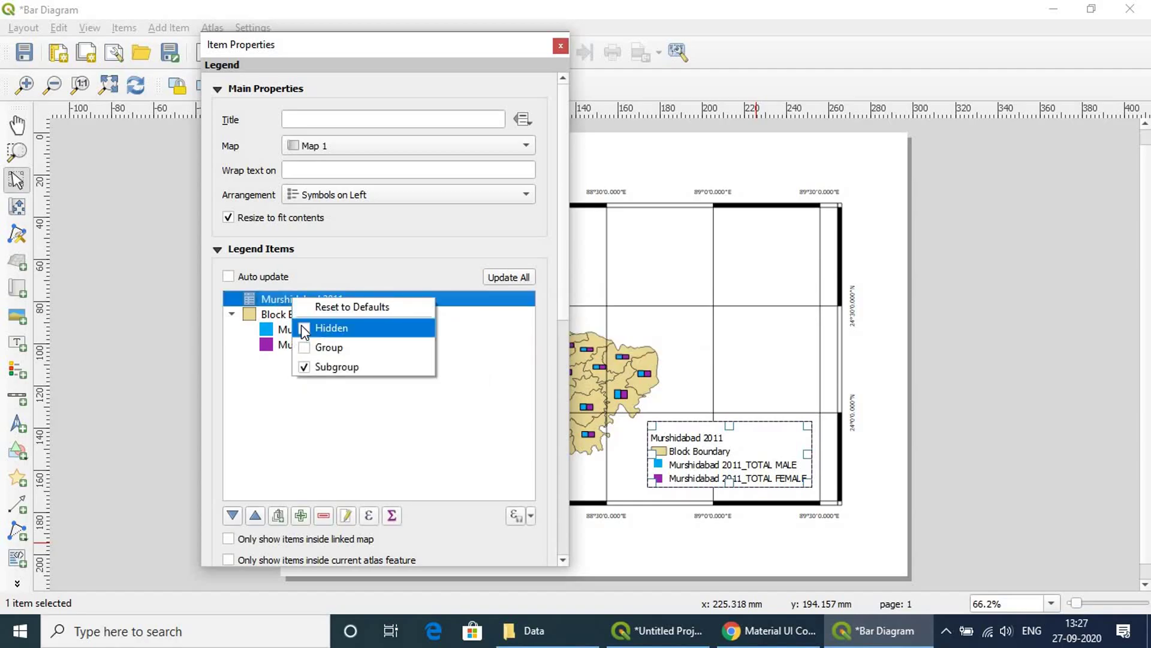
{"action": "left_click", "coordinate": [301, 325]}
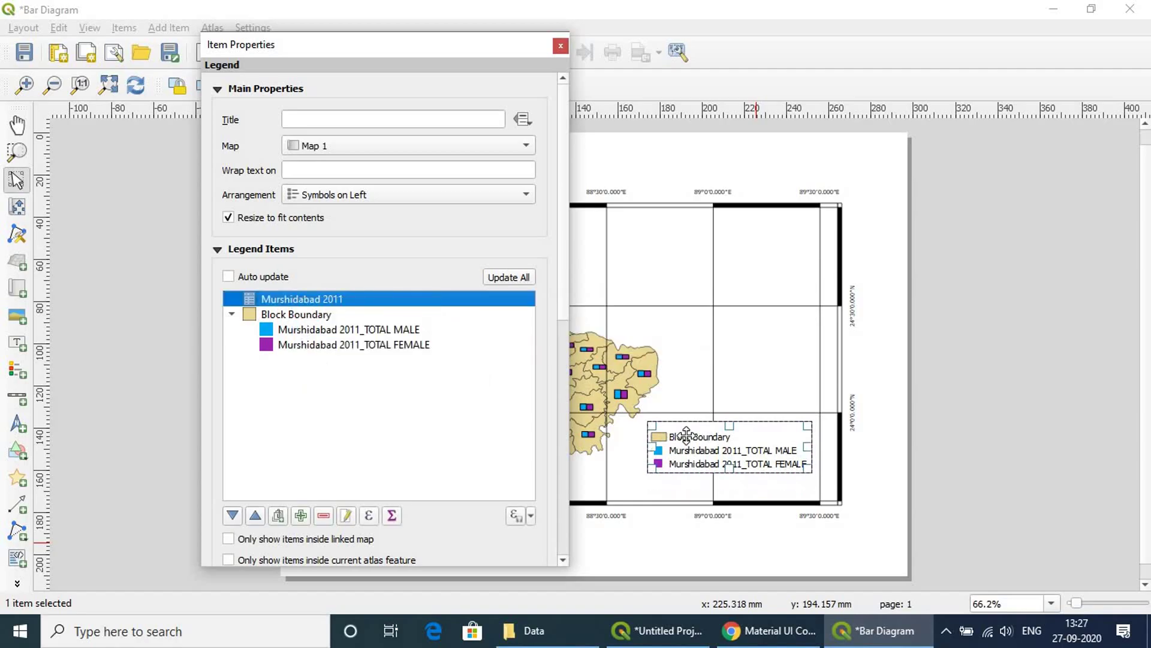
{"action": "double_click", "coordinate": [285, 316]}
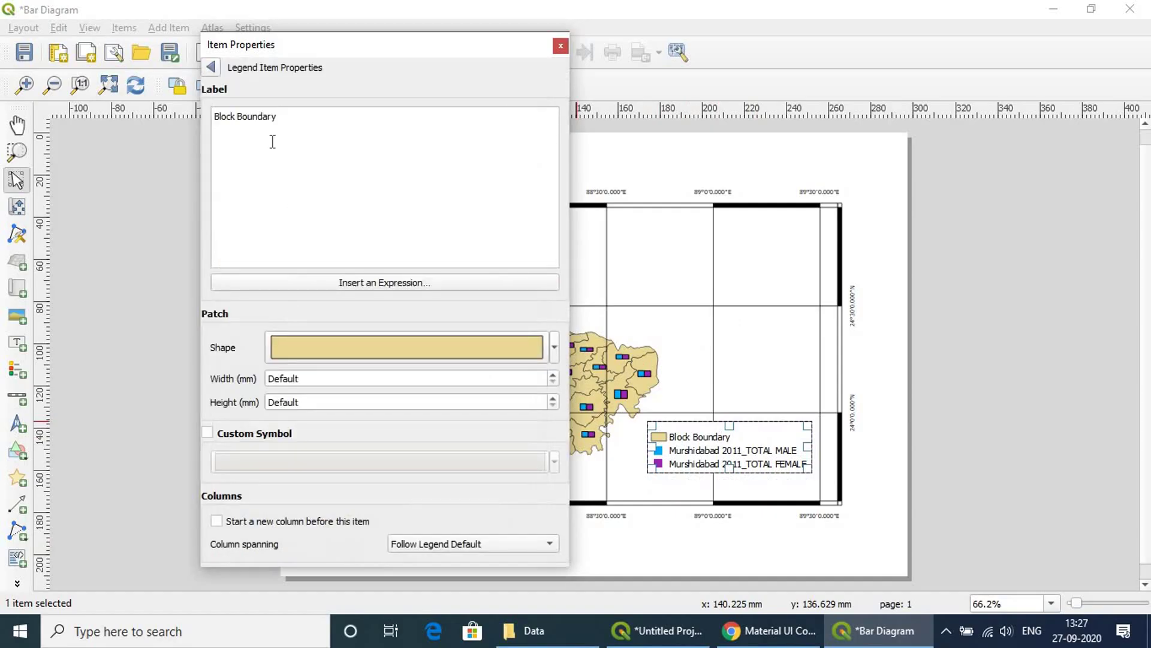
{"action": "left_click_drag", "start_coordinate": [237, 120], "coordinate": [216, 120]}
{"action": "key", "text": "Caps_Lock"}
{"action": "type", "text": "LEGEND"}
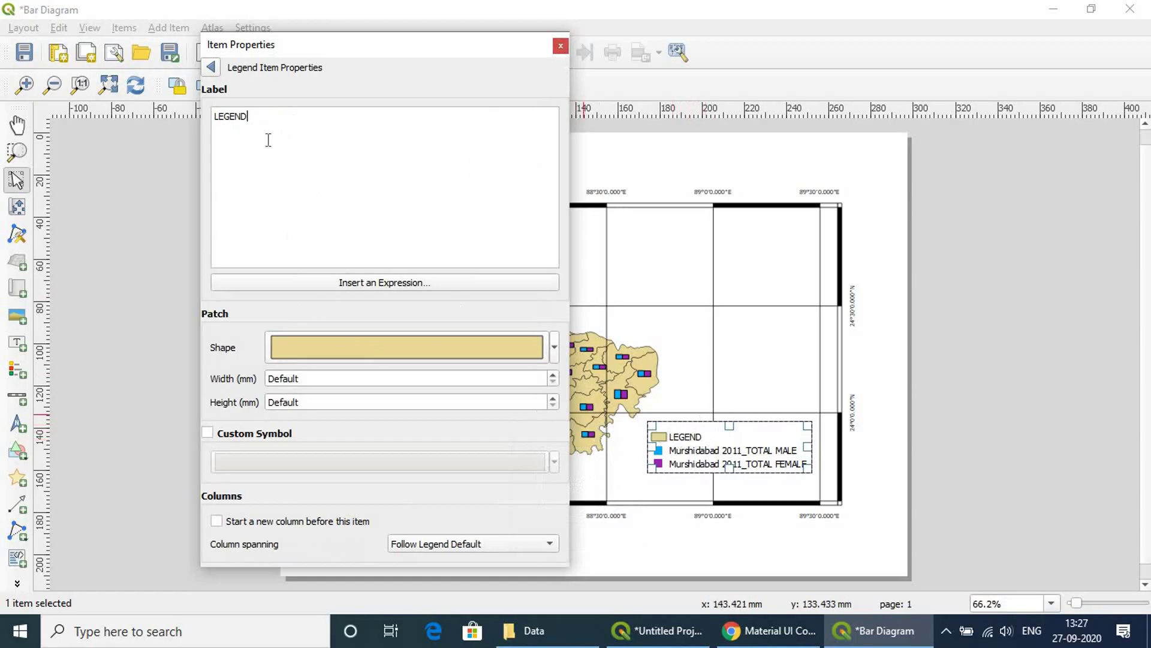
{"action": "left_click", "coordinate": [212, 67]}
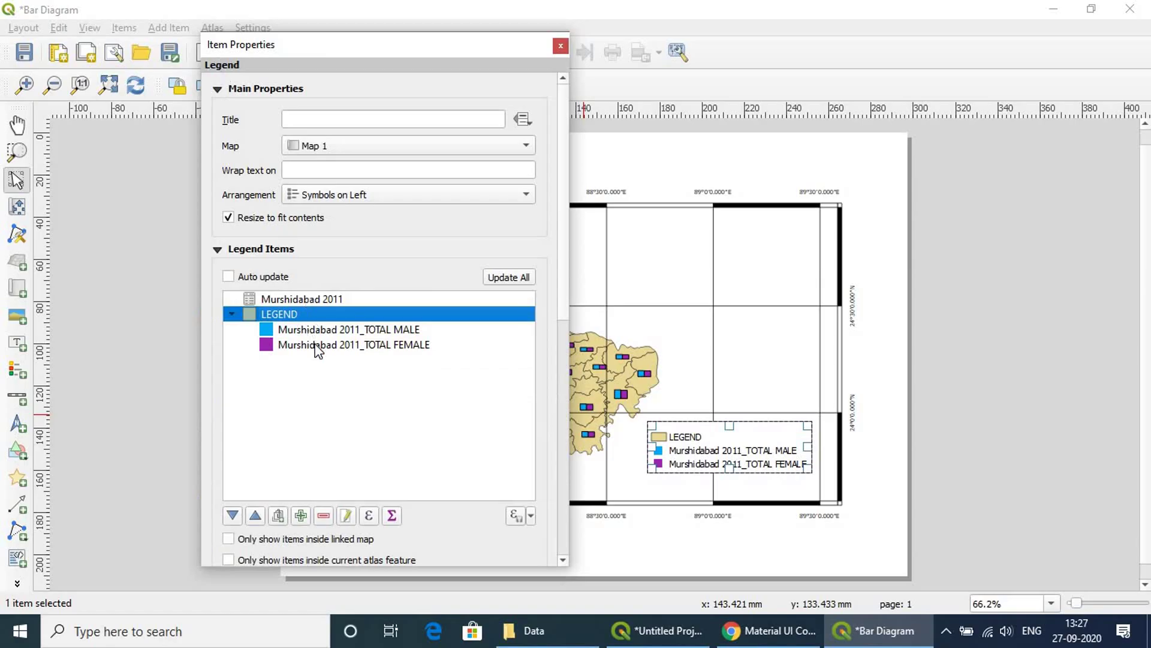
Shorten the two diagram entries' labels in the legend to TOTAL MALE and TOTAL FEMALE.
{"action": "double_click", "coordinate": [322, 330]}
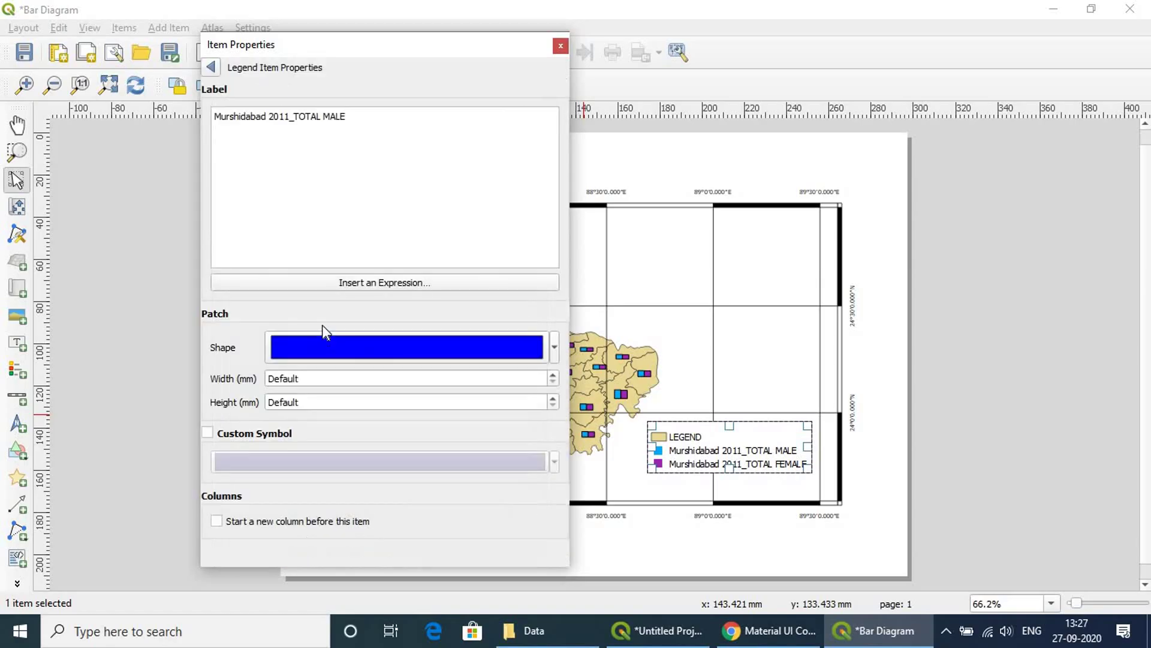
{"action": "left_click_drag", "start_coordinate": [293, 116], "coordinate": [187, 116]}
{"action": "key", "text": "BackSpace"}
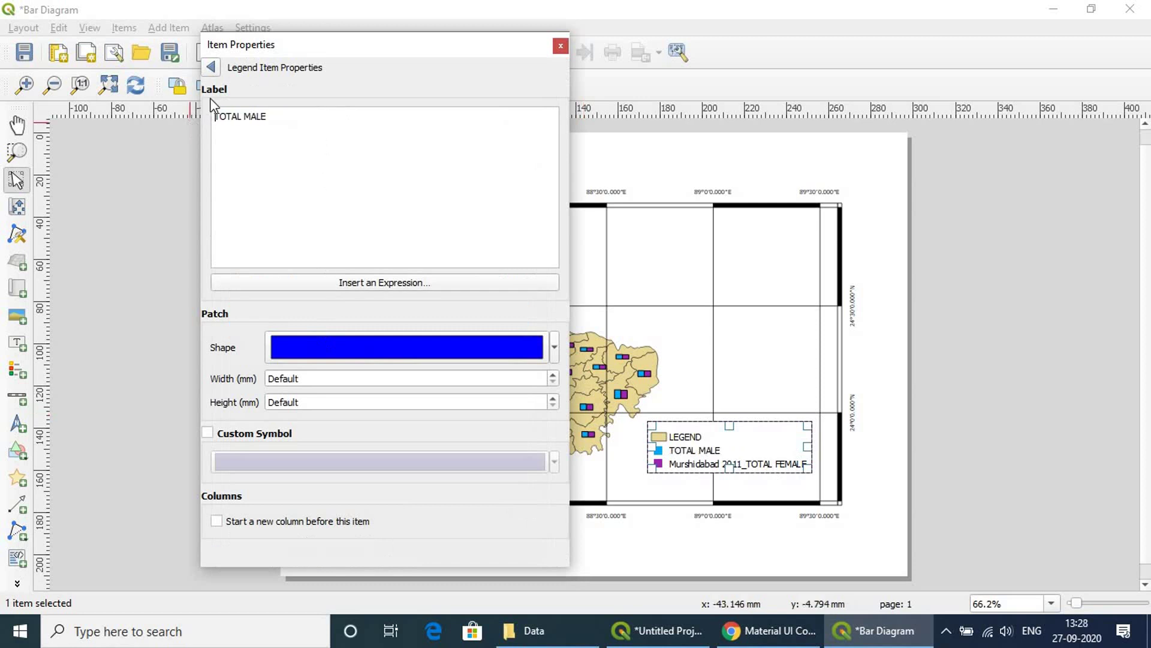
{"action": "left_click", "coordinate": [210, 68]}
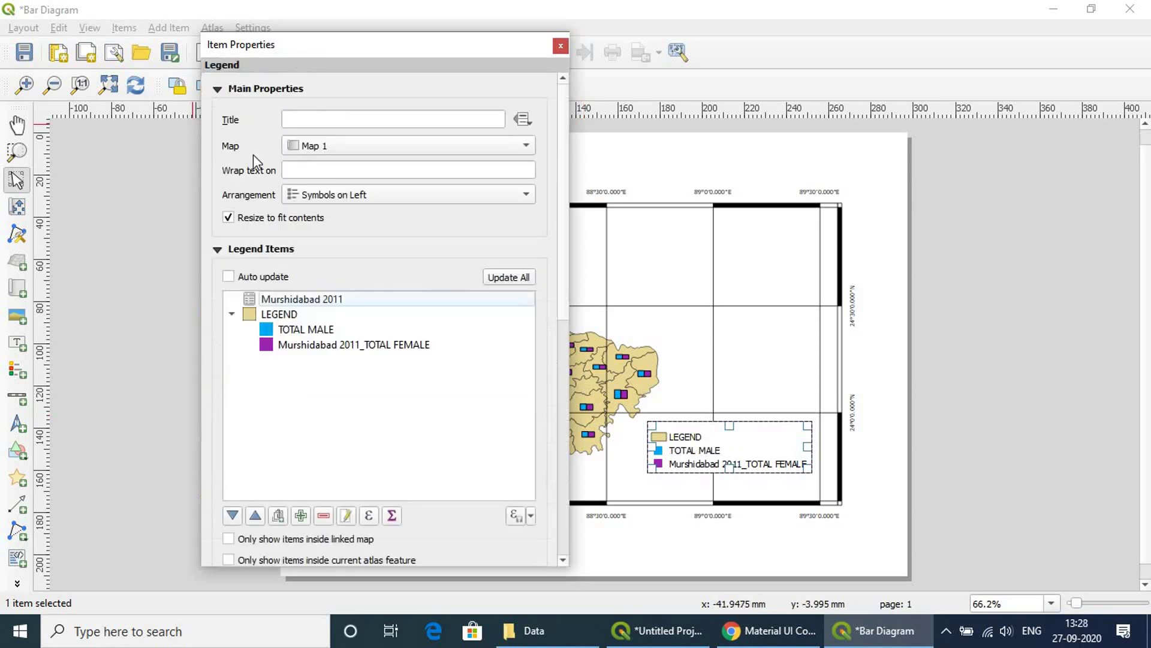
{"action": "double_click", "coordinate": [332, 346]}
{"action": "left_click_drag", "start_coordinate": [293, 116], "coordinate": [211, 120]}
{"action": "key", "text": "BackSpace"}
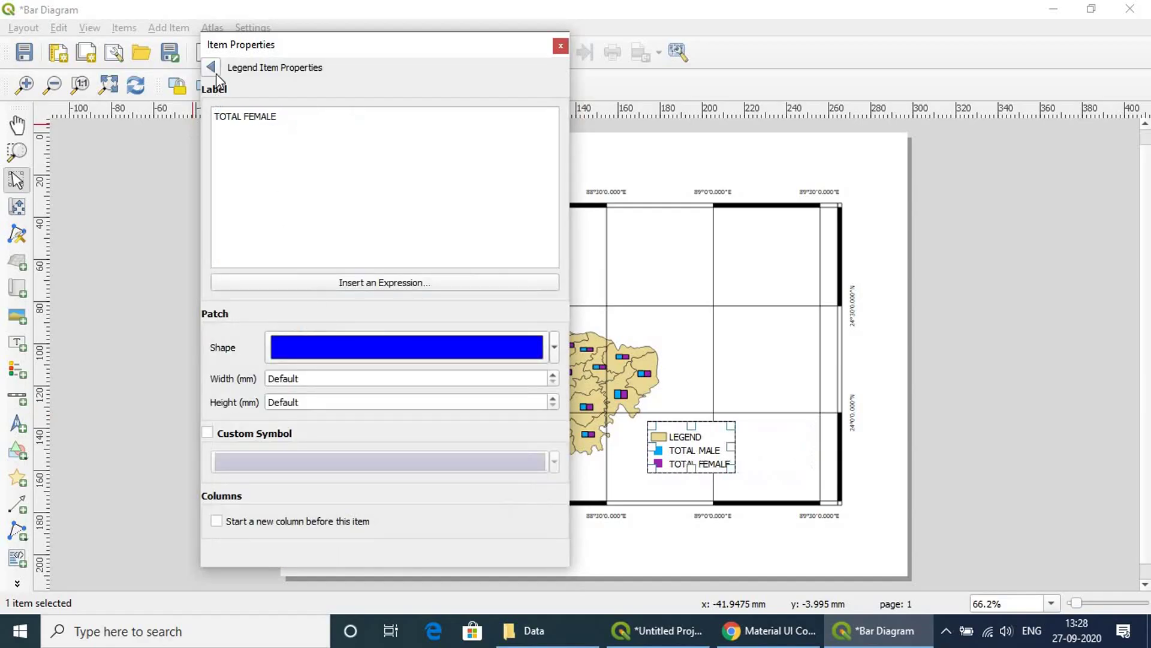
{"action": "left_click", "coordinate": [210, 67]}
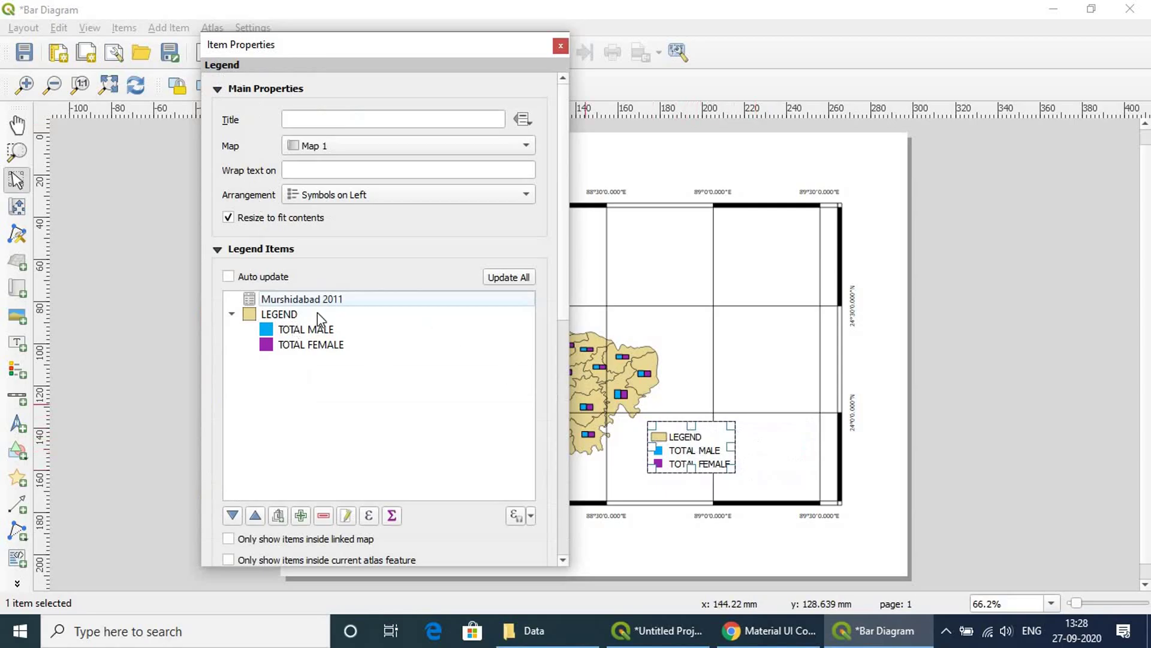
{"action": "double_click", "coordinate": [309, 347]}
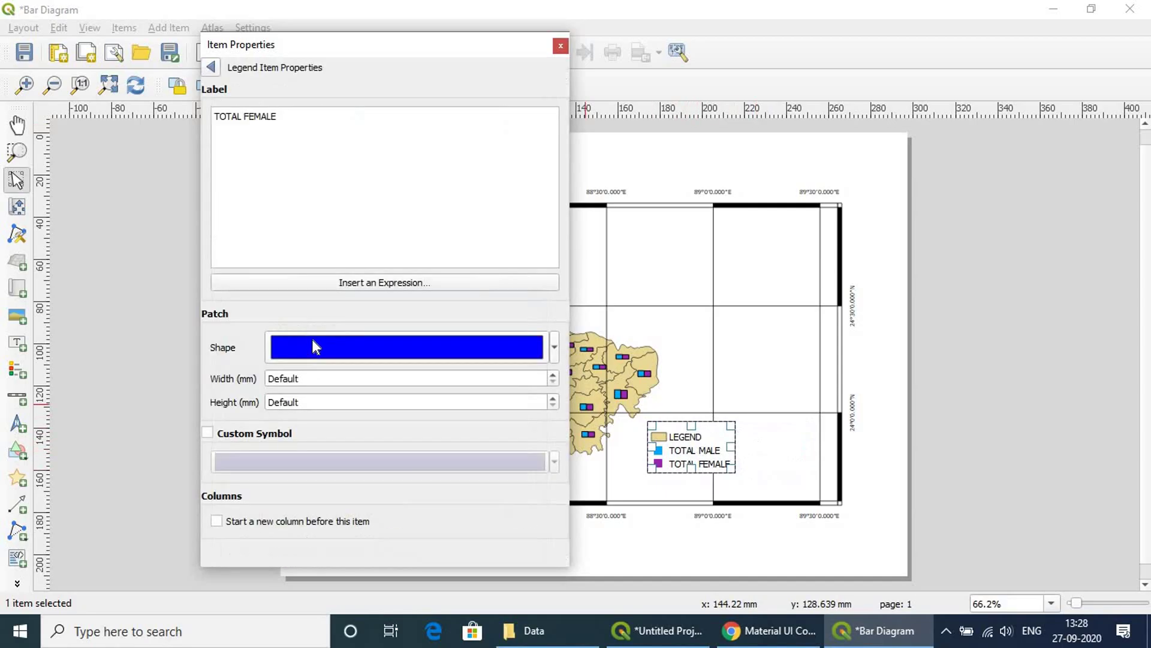
{"action": "left_click", "coordinate": [209, 69]}
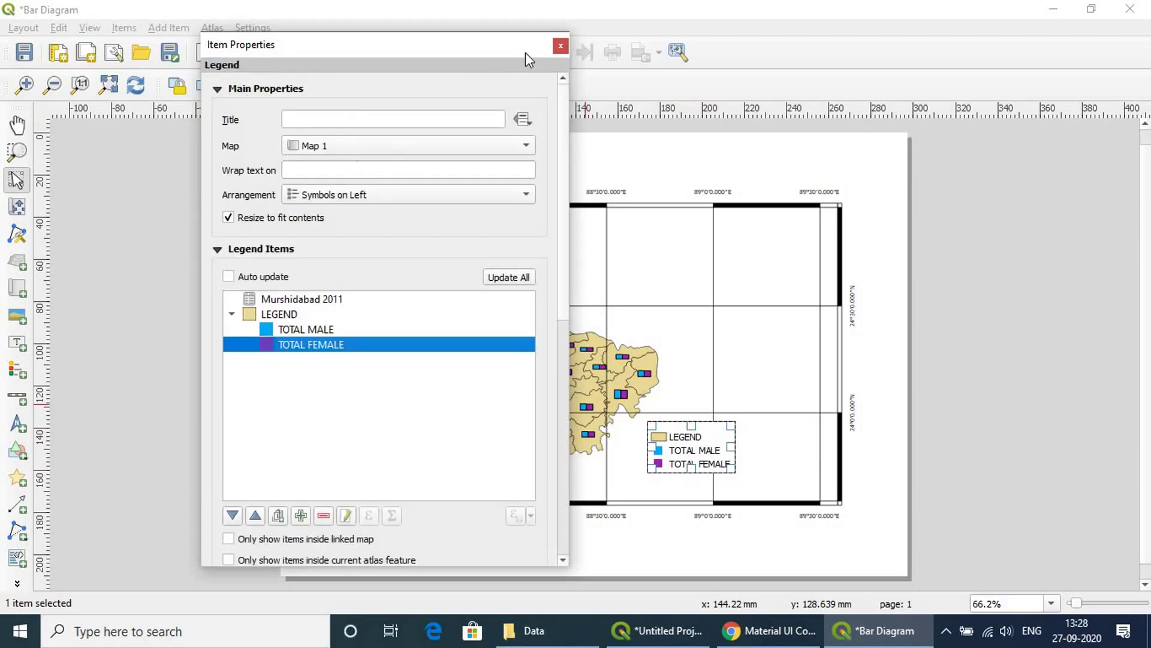
Close the item properties and move the legend slightly right and down within the map frame.
{"action": "left_click", "coordinate": [560, 44]}
{"action": "left_click_drag", "start_coordinate": [694, 449], "coordinate": [723, 456]}
{"action": "left_click", "coordinate": [745, 403]}
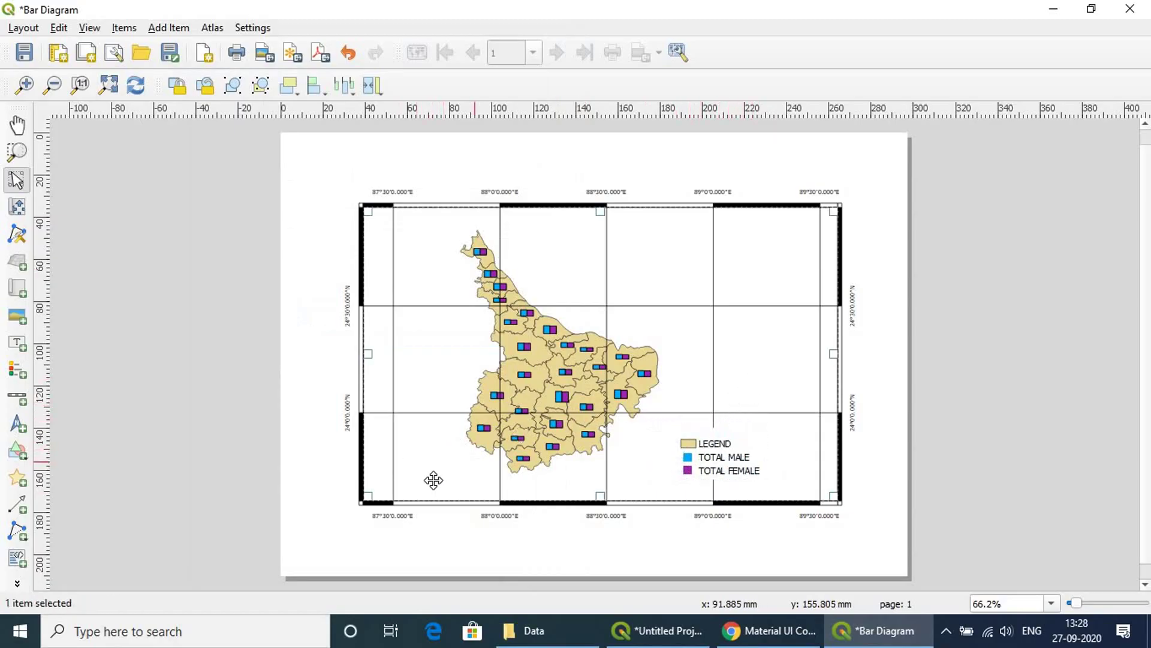
Add a scale bar to the layout in the lower-left corner of the map frame.
{"action": "left_click", "coordinate": [12, 401]}
{"action": "left_click_drag", "start_coordinate": [380, 467], "coordinate": [463, 496]}
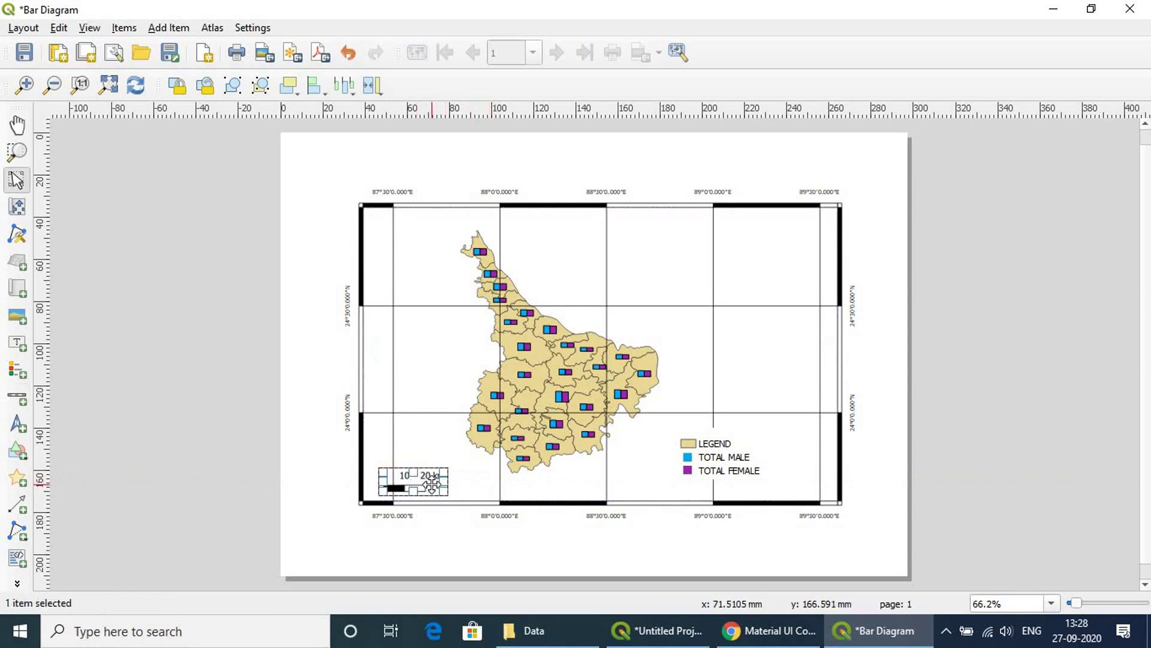
{"action": "left_click", "coordinate": [426, 442]}
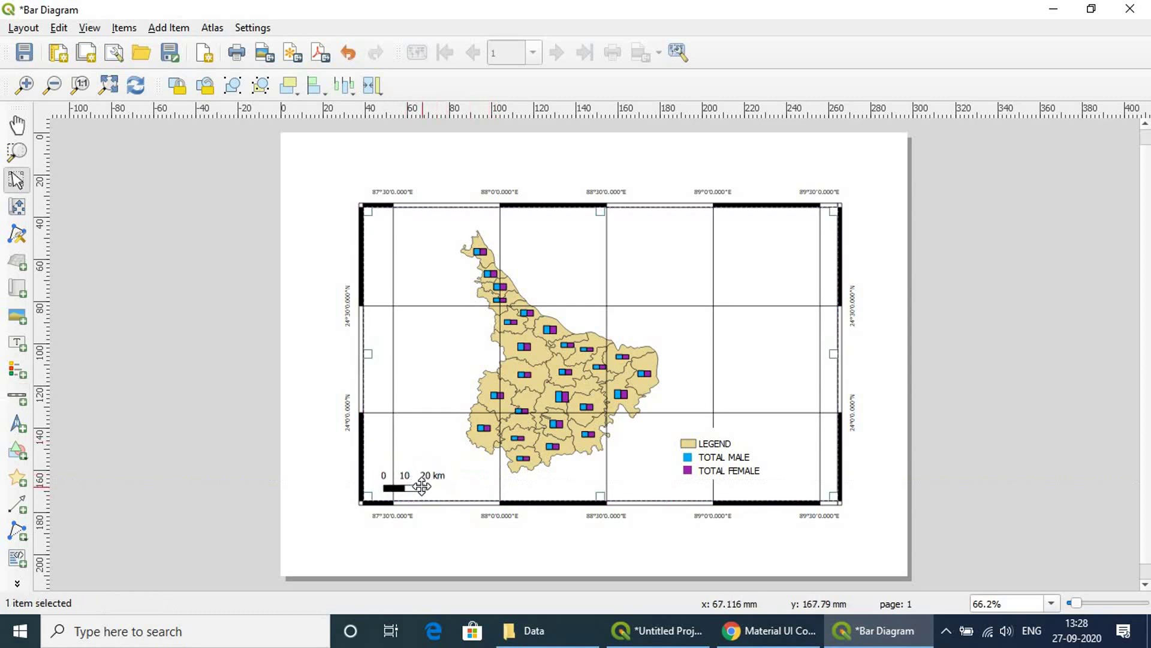
Open the scale bar's item properties and set its style to Double Box.
{"action": "left_click", "coordinate": [421, 481]}
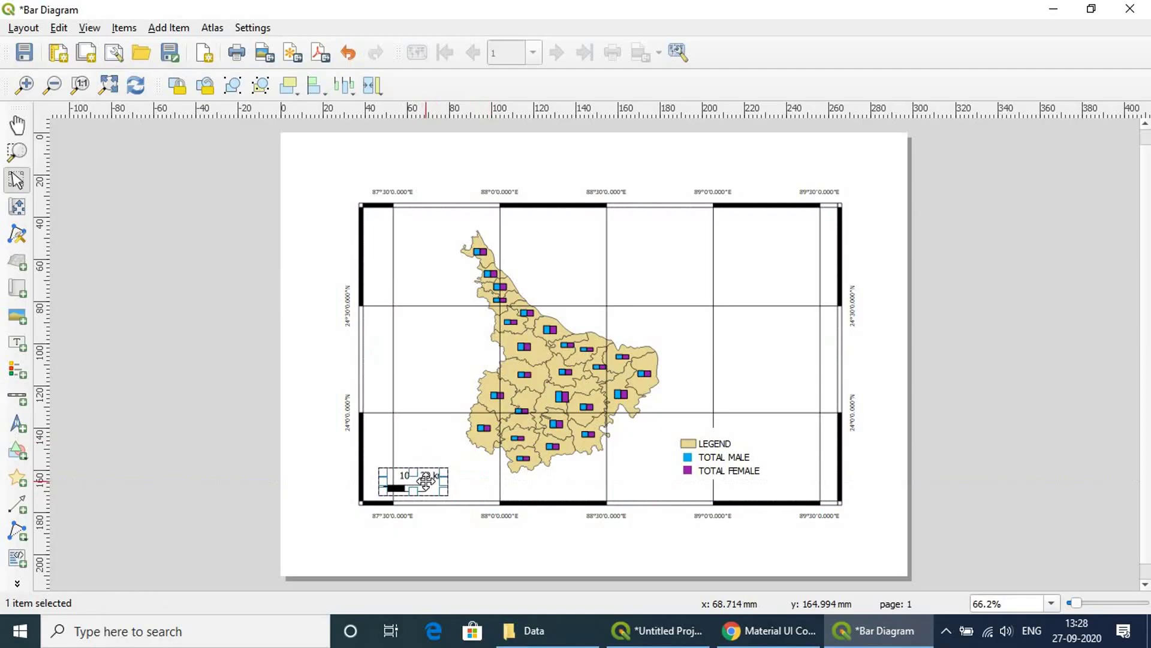
{"action": "right_click", "coordinate": [427, 481]}
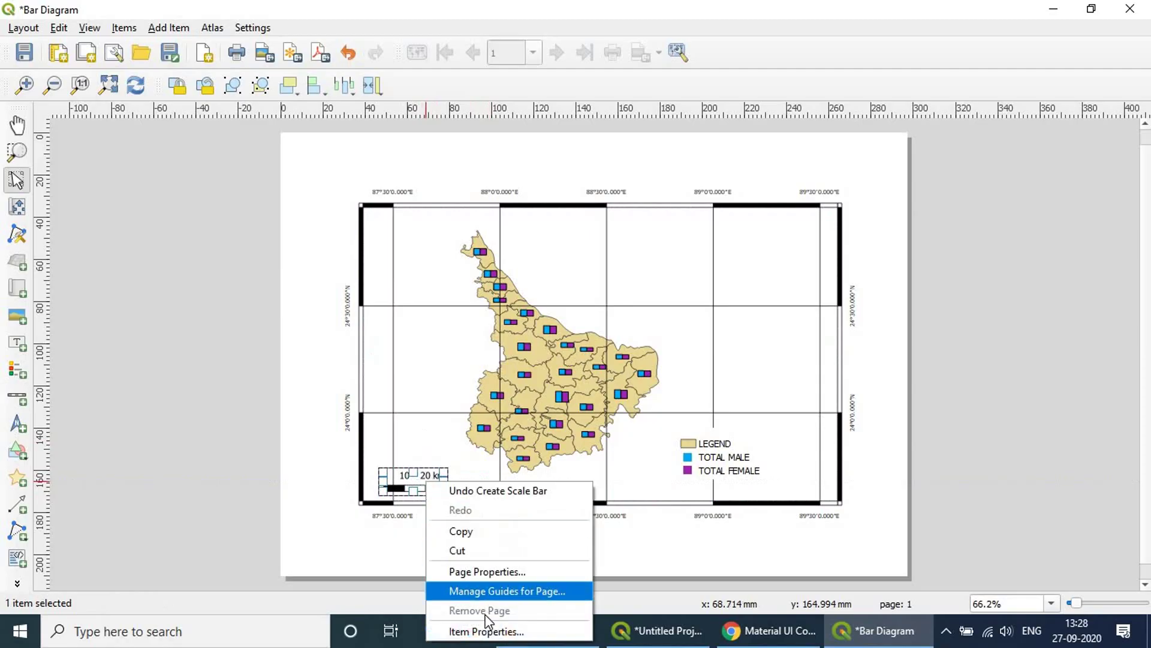
{"action": "left_click", "coordinate": [487, 631]}
{"action": "left_click_drag", "start_coordinate": [373, 45], "coordinate": [729, 41]}
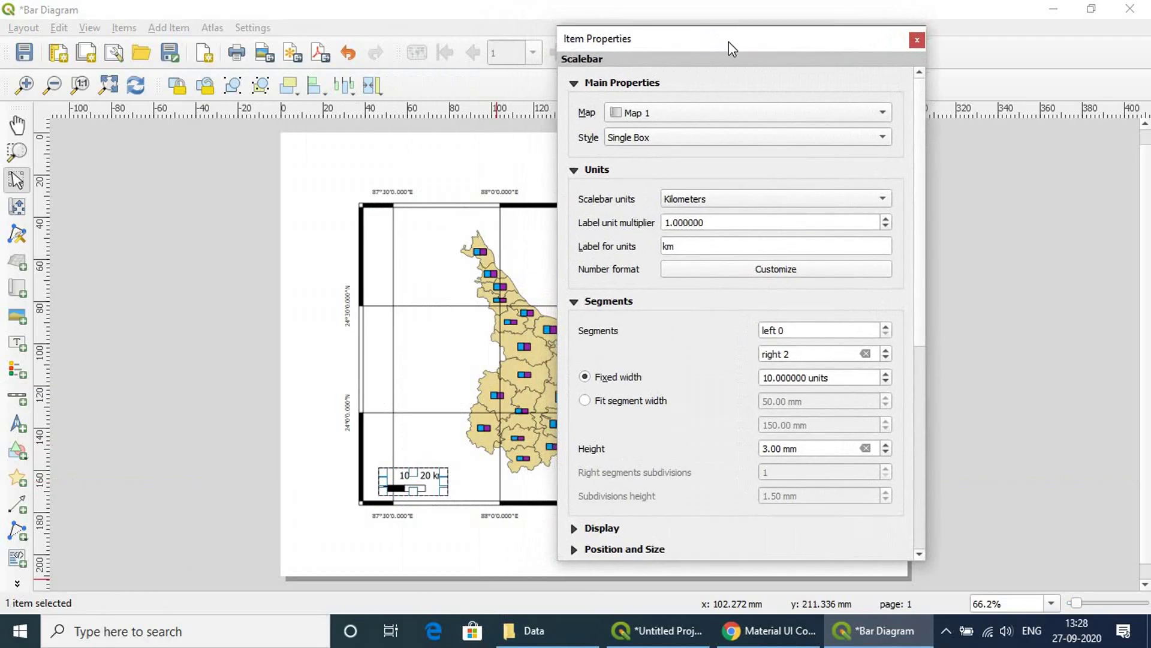
{"action": "left_click", "coordinate": [688, 141]}
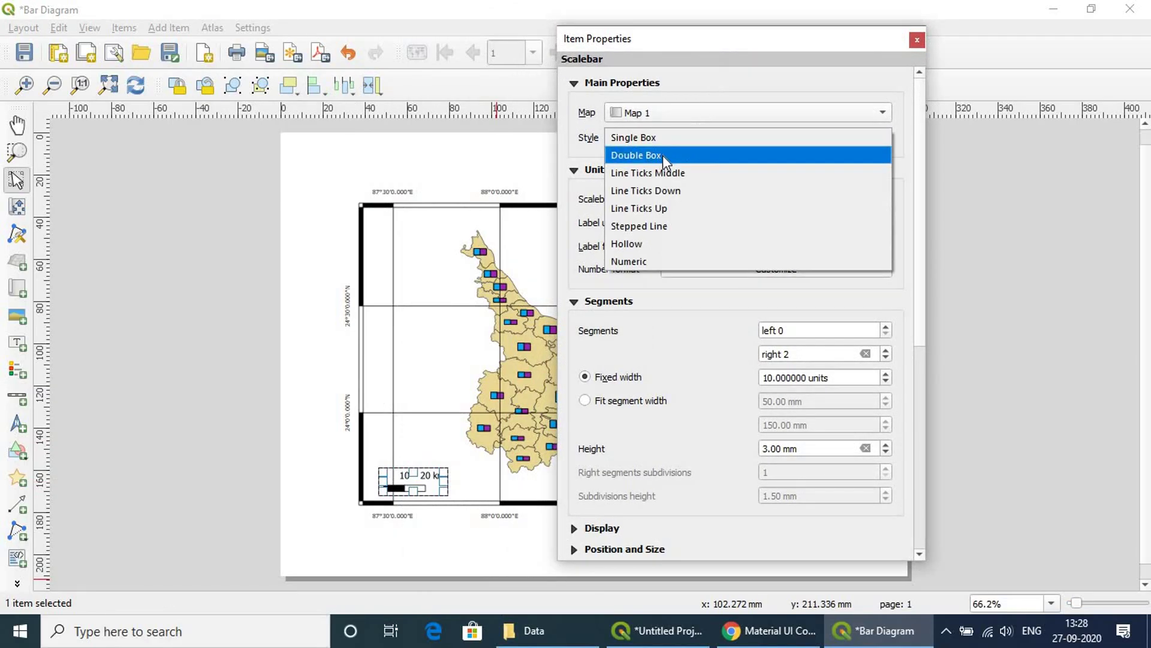
{"action": "left_click", "coordinate": [668, 156]}
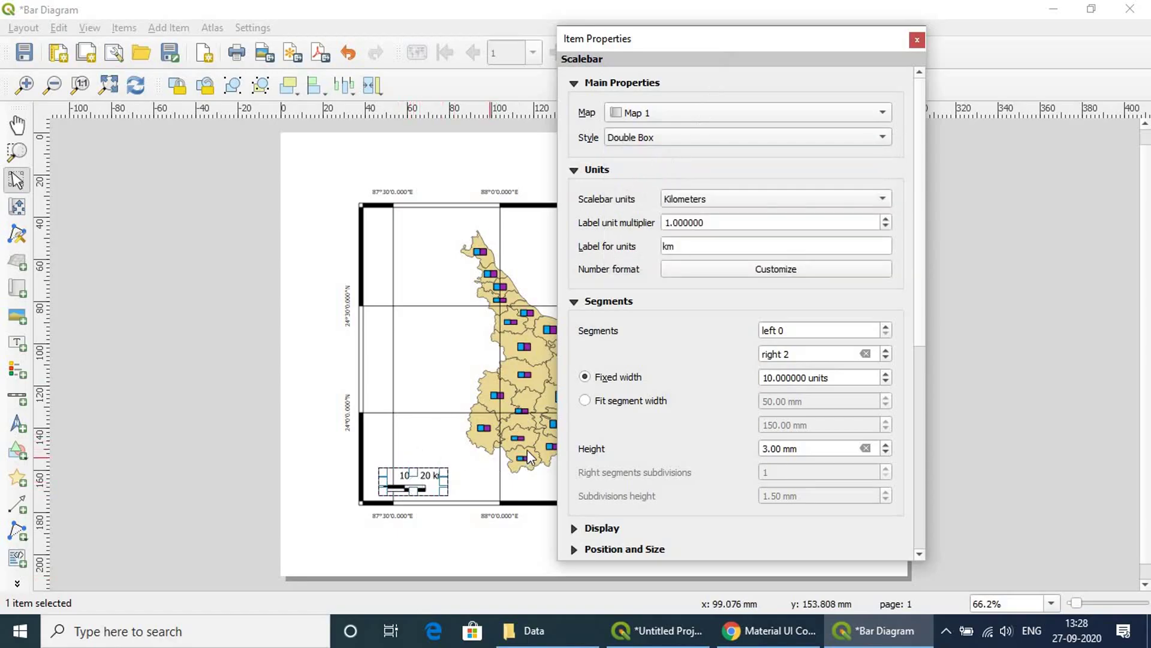
{"action": "left_click", "coordinate": [411, 439]}
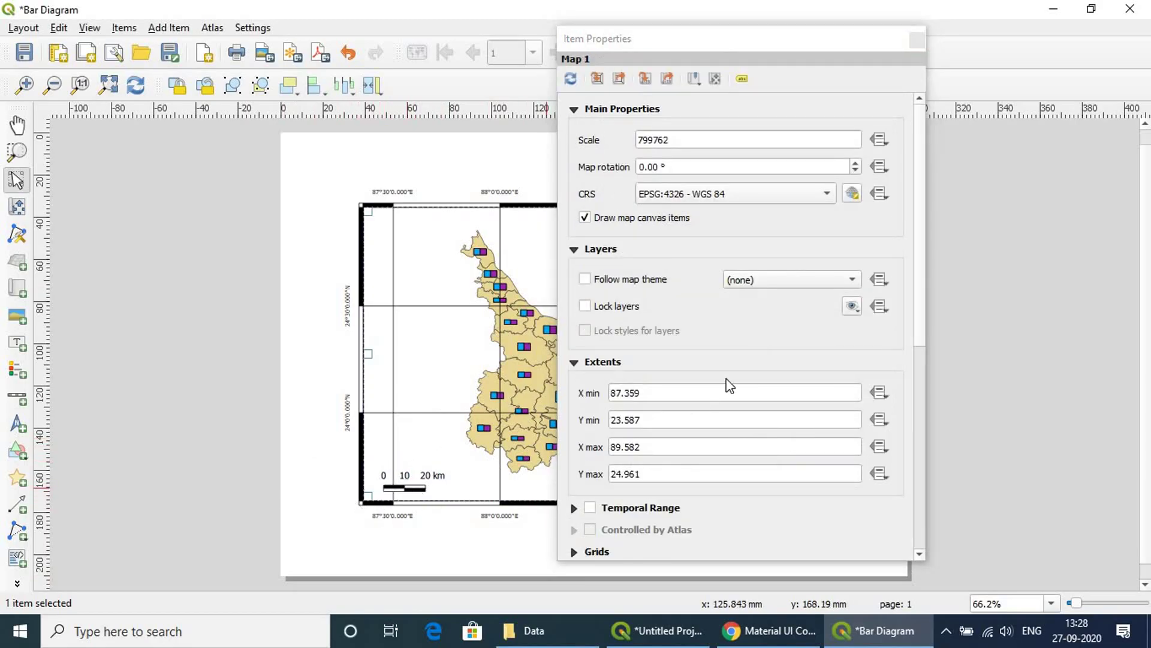
Set the scale bar's left segments to 1 and shift the bar slightly right in the map frame.
{"action": "left_click", "coordinate": [418, 480]}
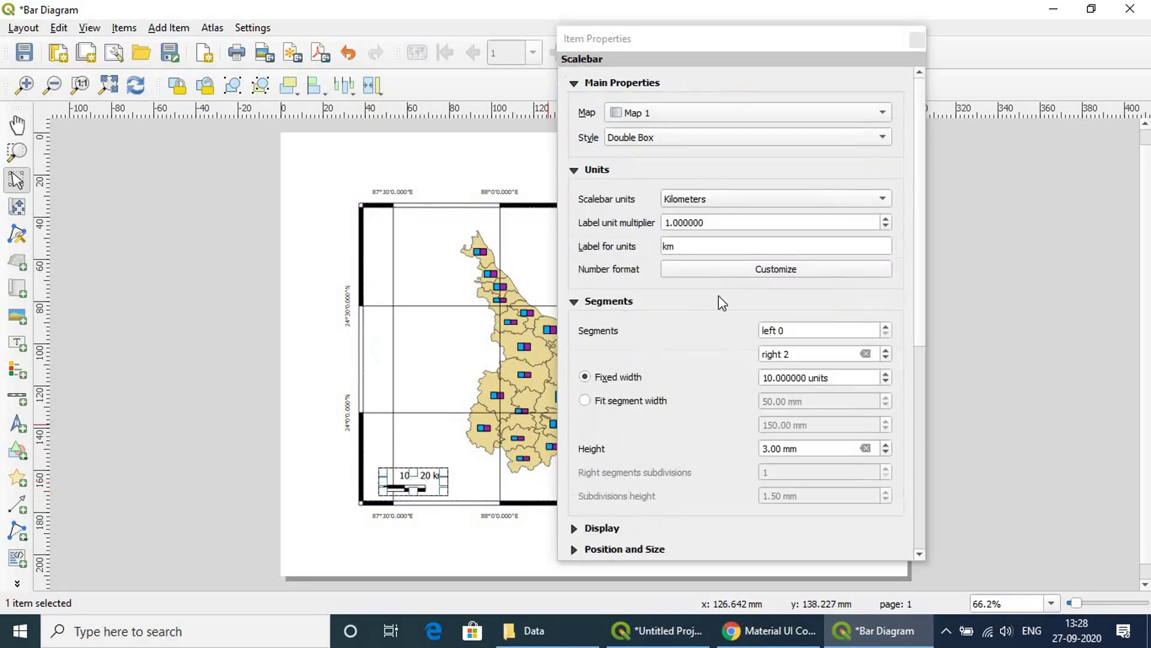
{"action": "left_click", "coordinate": [886, 326]}
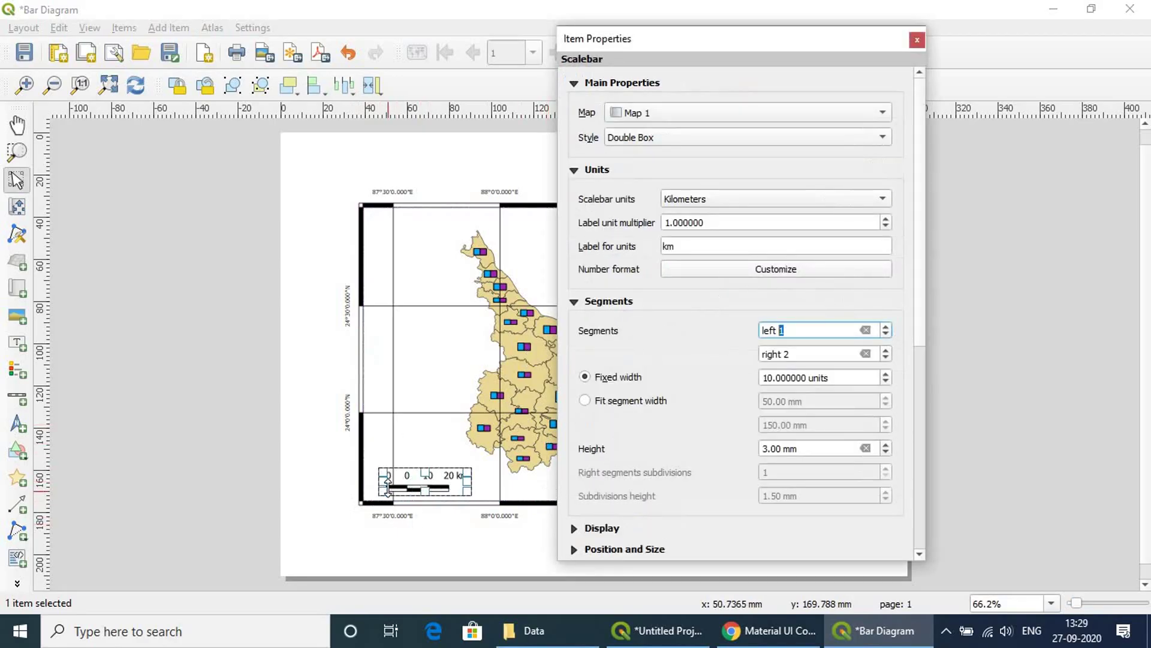
{"action": "left_click", "coordinate": [403, 477]}
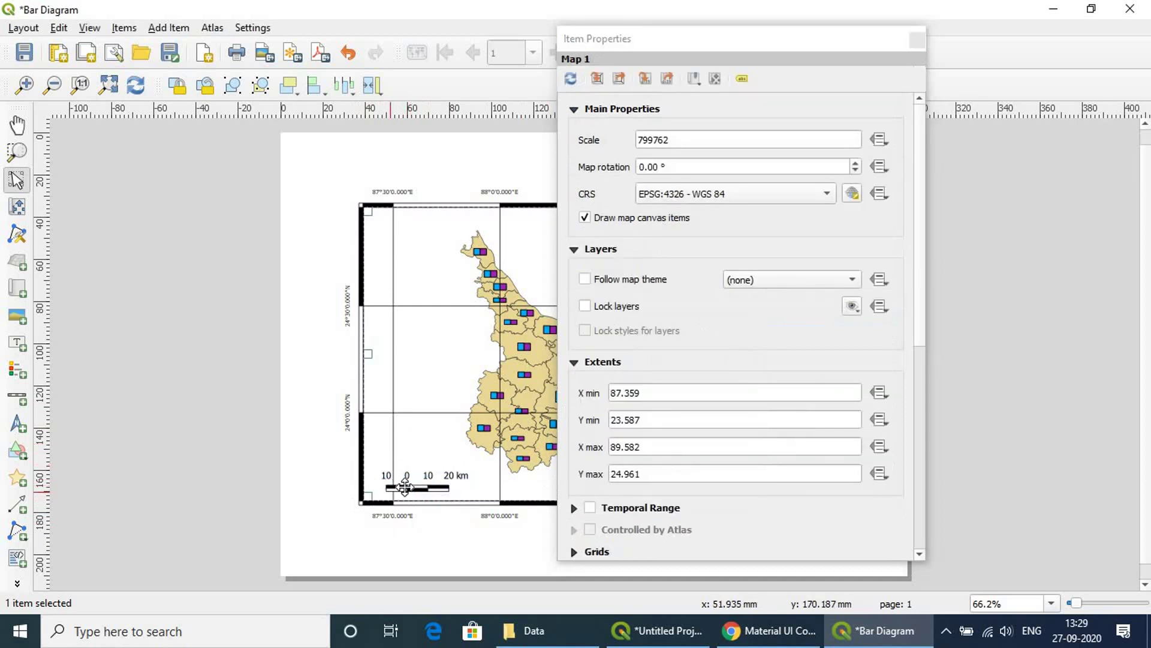
{"action": "left_click_drag", "start_coordinate": [408, 486], "coordinate": [418, 484]}
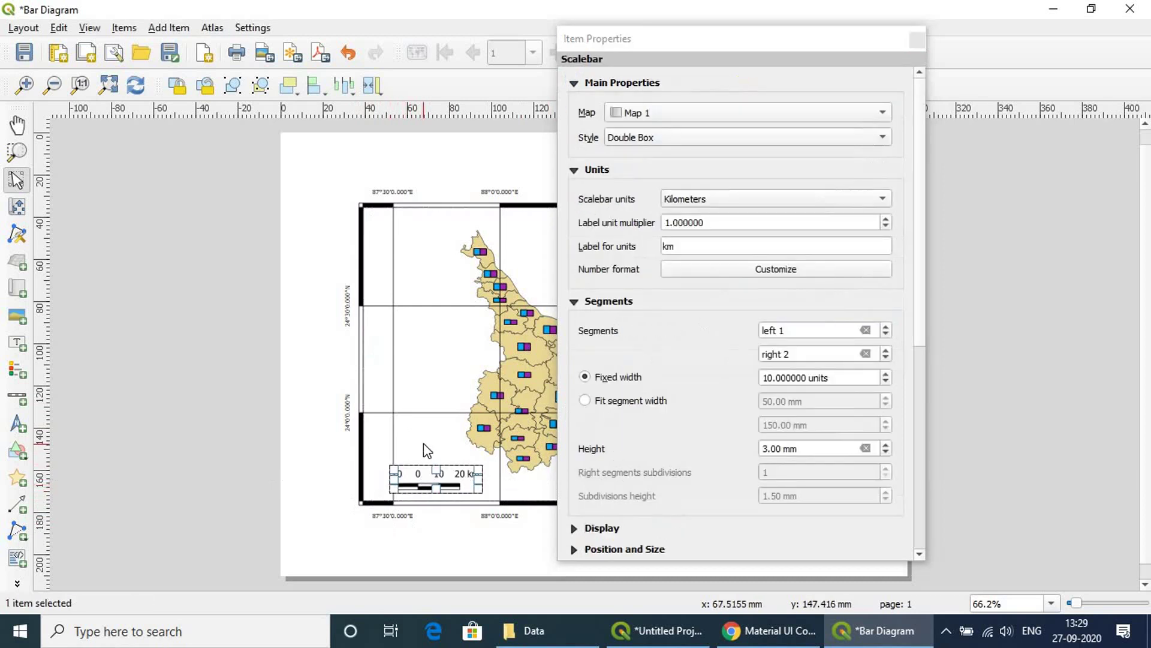
Set the scale bar's right segments to 3 and close the item properties.
{"action": "left_click", "coordinate": [443, 494]}
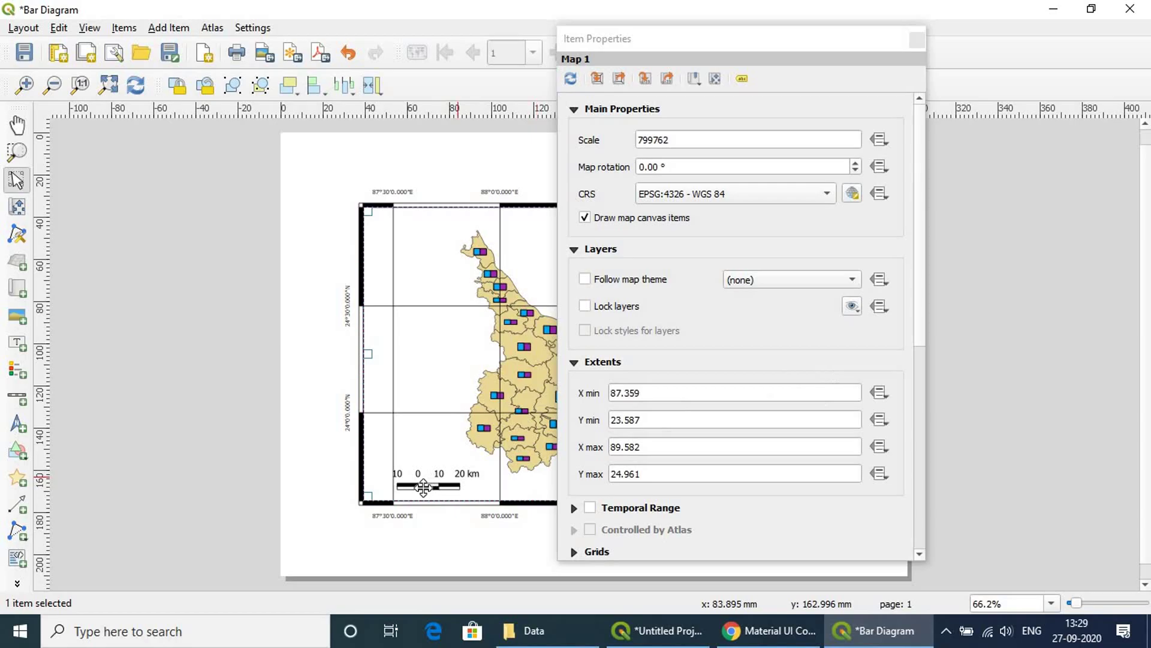
{"action": "left_click", "coordinate": [423, 487]}
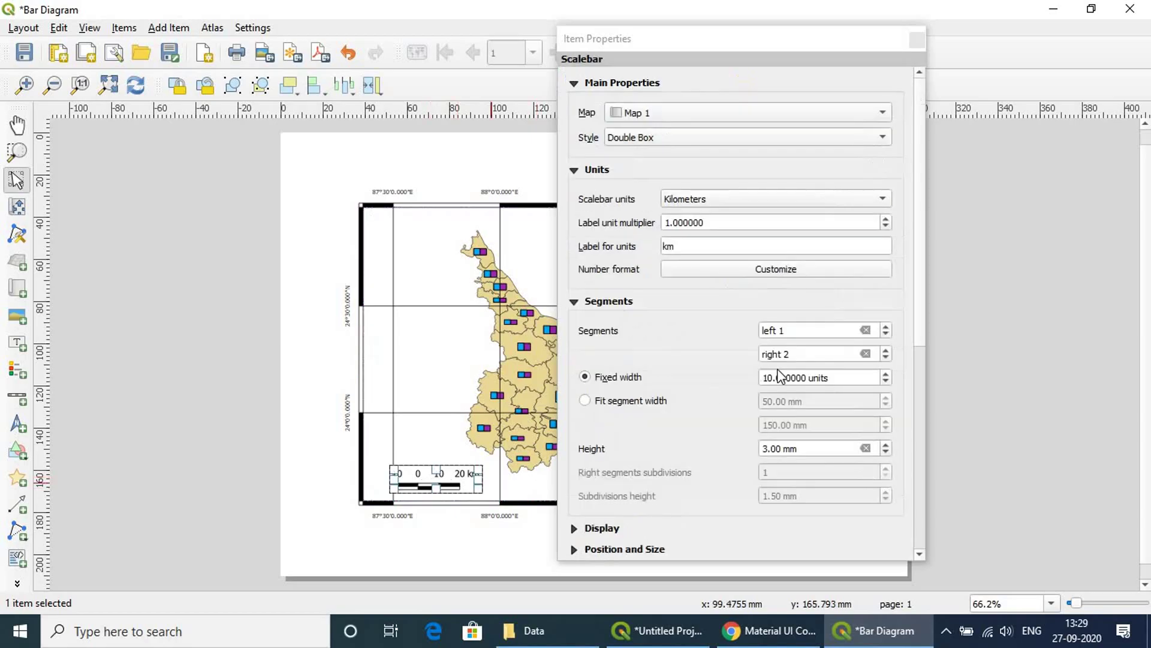
{"action": "left_click", "coordinate": [886, 350]}
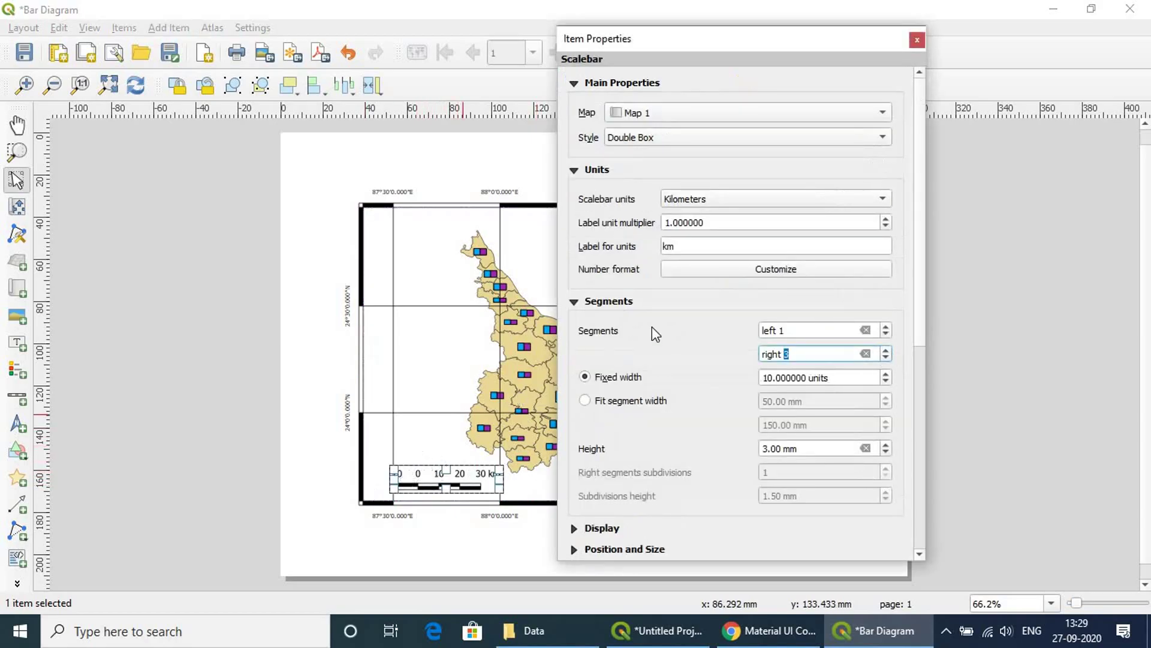
{"action": "left_click", "coordinate": [917, 40]}
{"action": "left_click", "coordinate": [762, 346]}
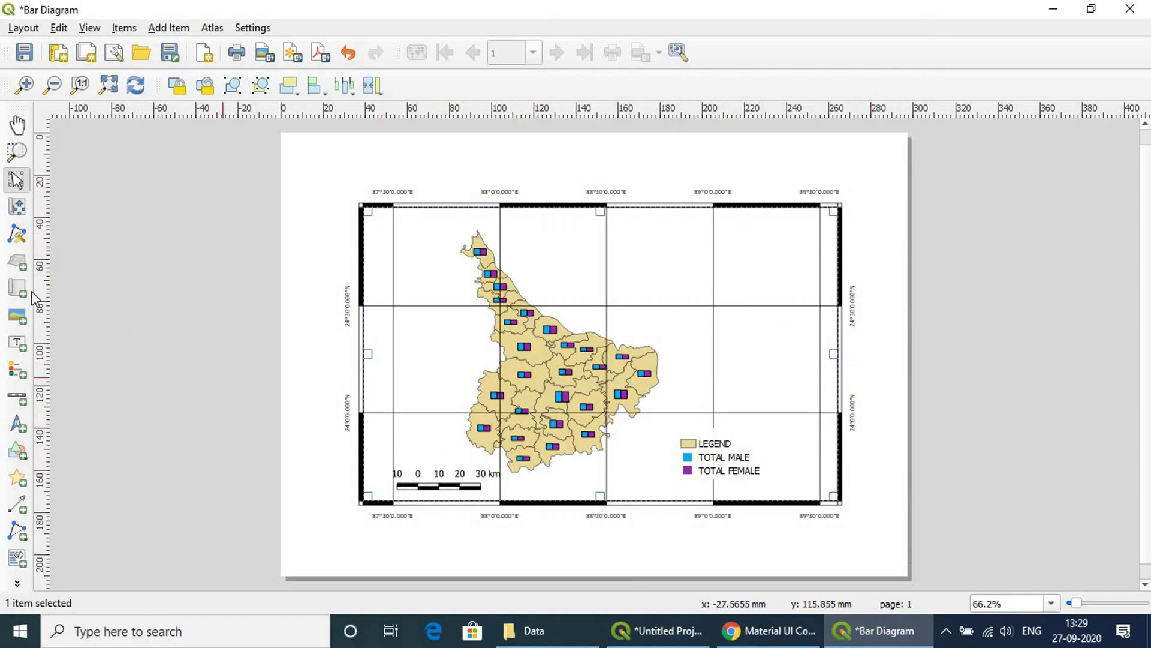
Add a small north arrow in the upper-right area of the map frame.
{"action": "left_click", "coordinate": [19, 430]}
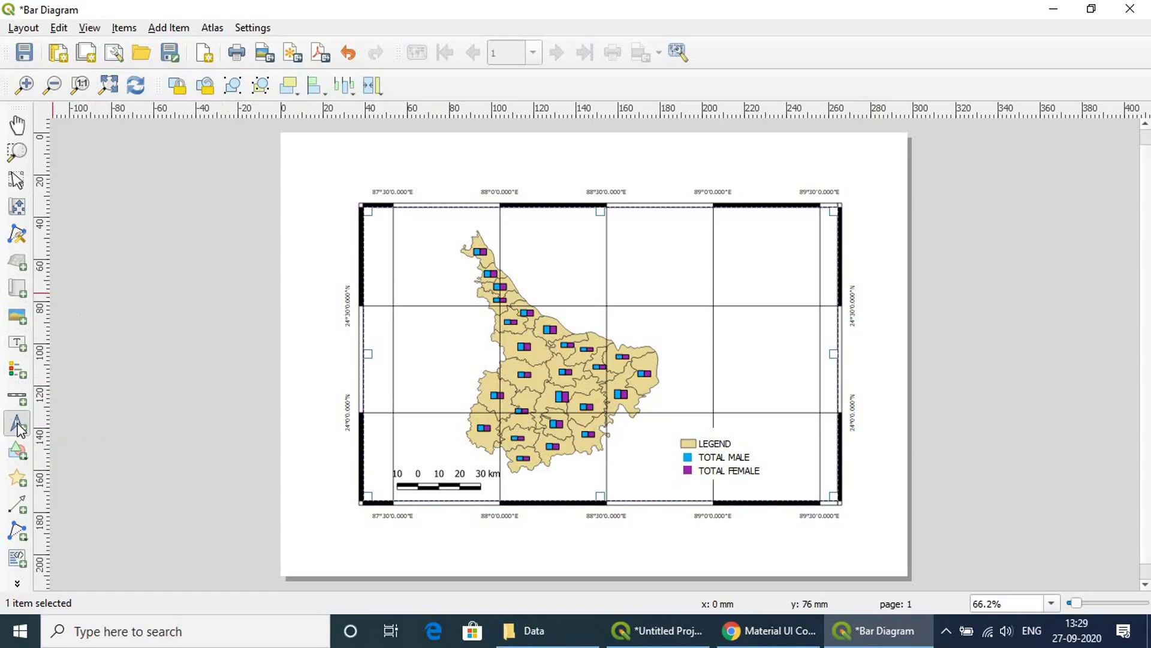
{"action": "left_click_drag", "start_coordinate": [735, 240], "coordinate": [759, 274]}
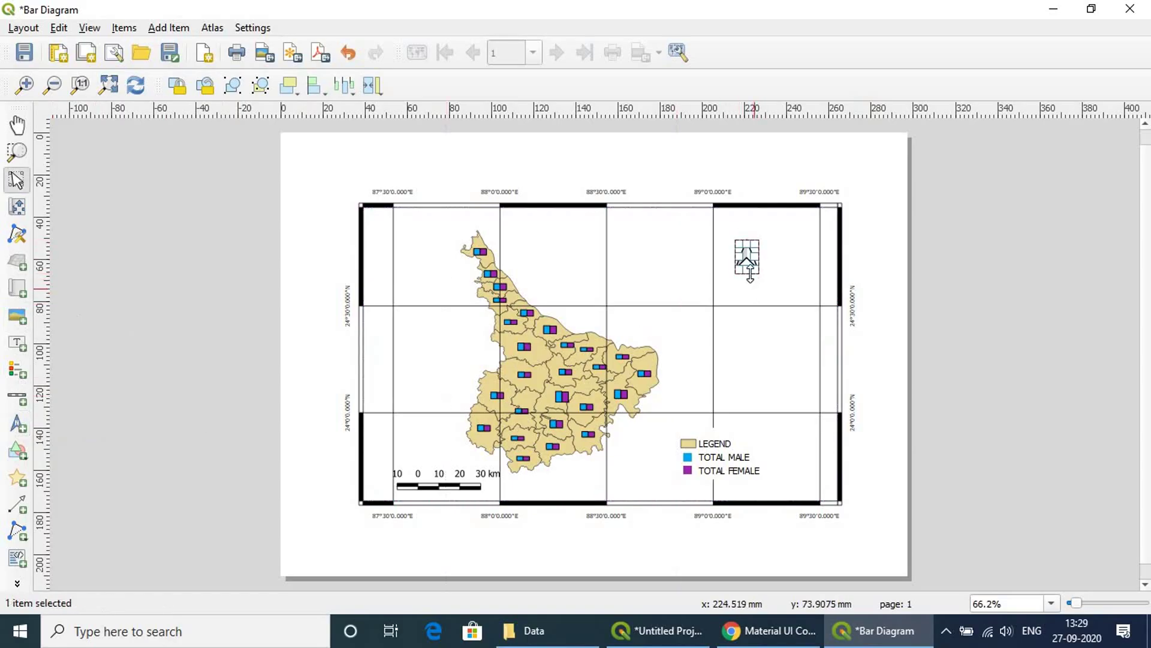
{"action": "left_click", "coordinate": [707, 279]}
Replace the north arrow's picture with the four-pointed star NorthArrow_06.svg from the arrows SVG group.
{"action": "left_click", "coordinate": [744, 257]}
{"action": "right_click", "coordinate": [744, 258]}
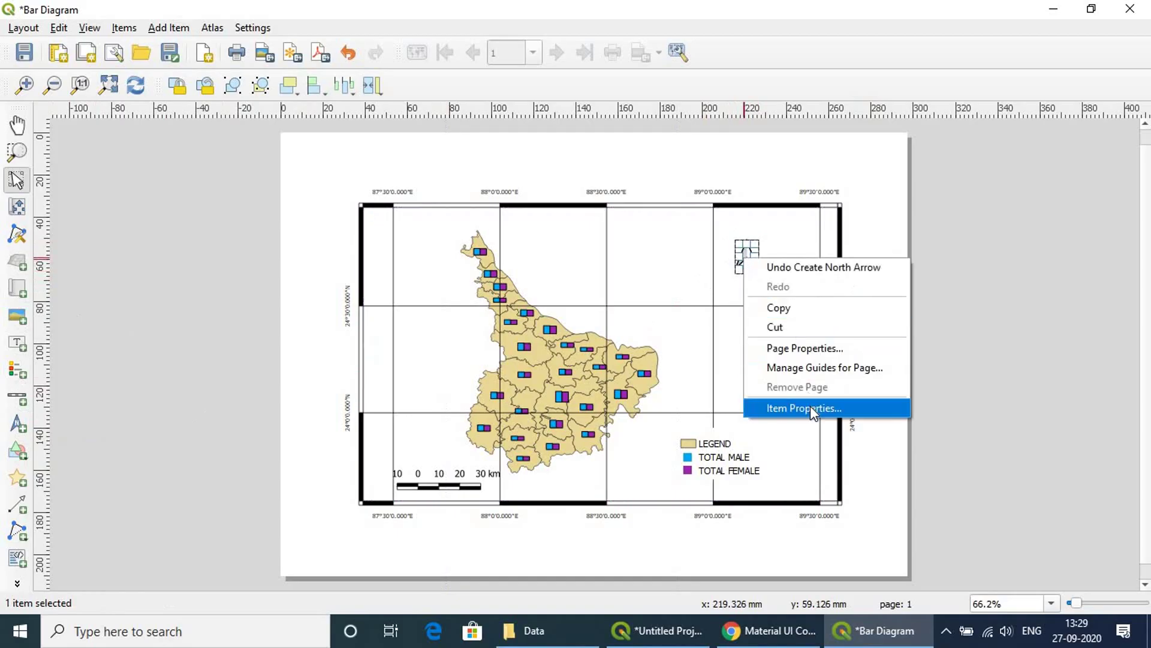
{"action": "left_click", "coordinate": [811, 407]}
{"action": "left_click_drag", "start_coordinate": [741, 47], "coordinate": [638, 58]}
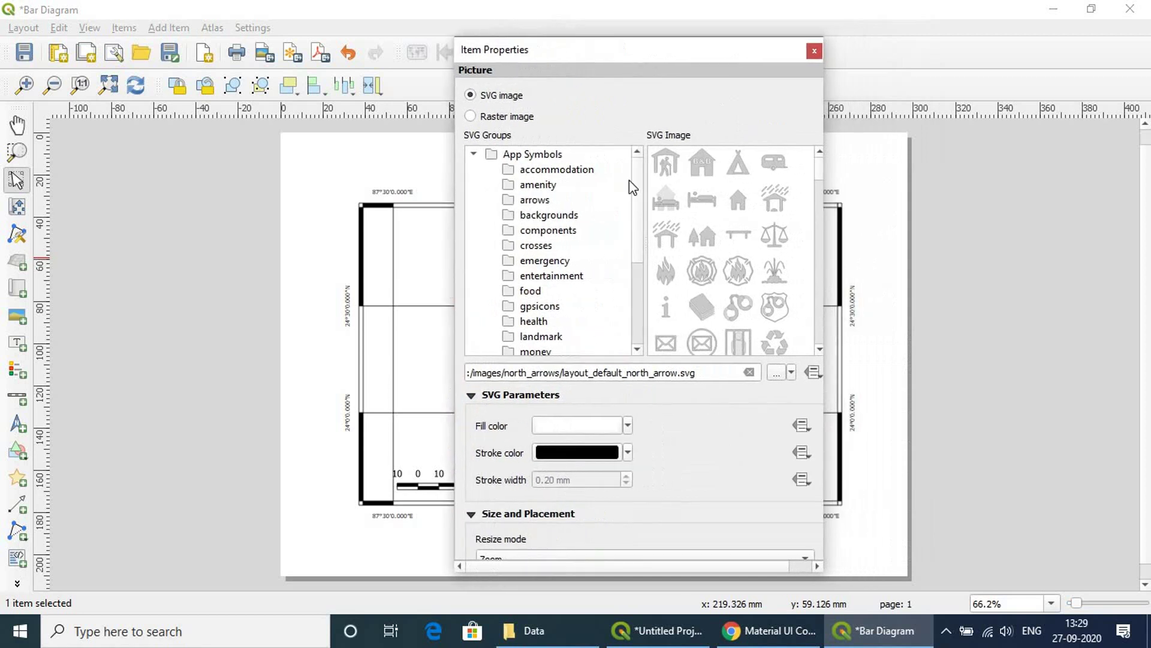
{"action": "left_click", "coordinate": [510, 202]}
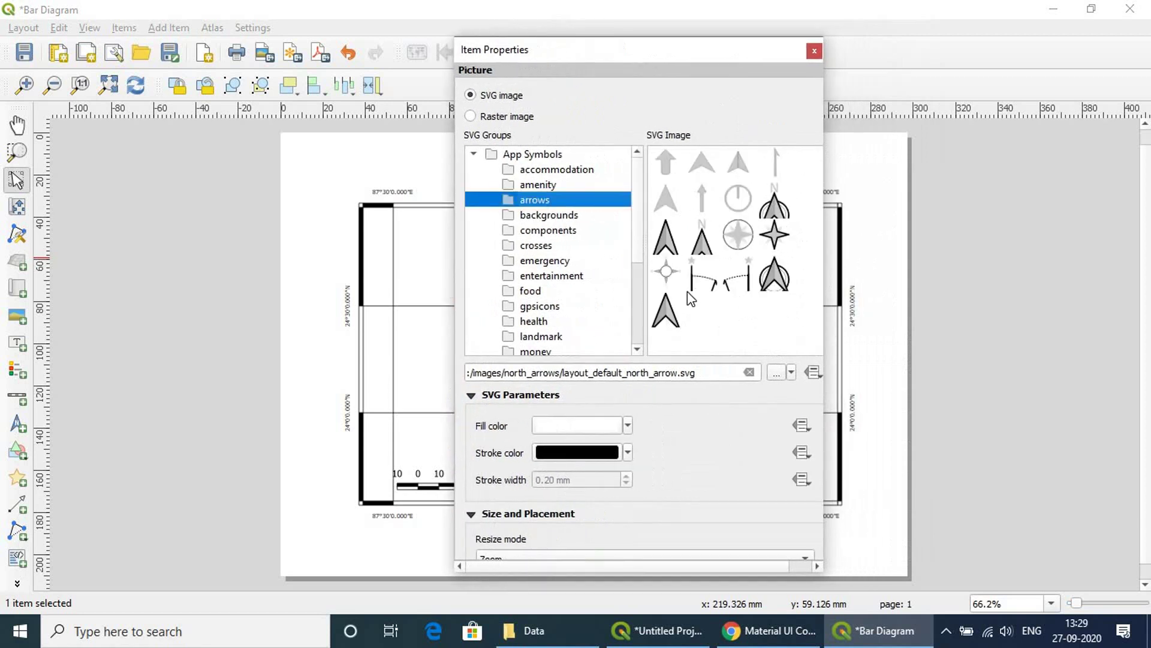
{"action": "left_click", "coordinate": [776, 236]}
{"action": "left_click_drag", "start_coordinate": [710, 63], "coordinate": [590, 82]}
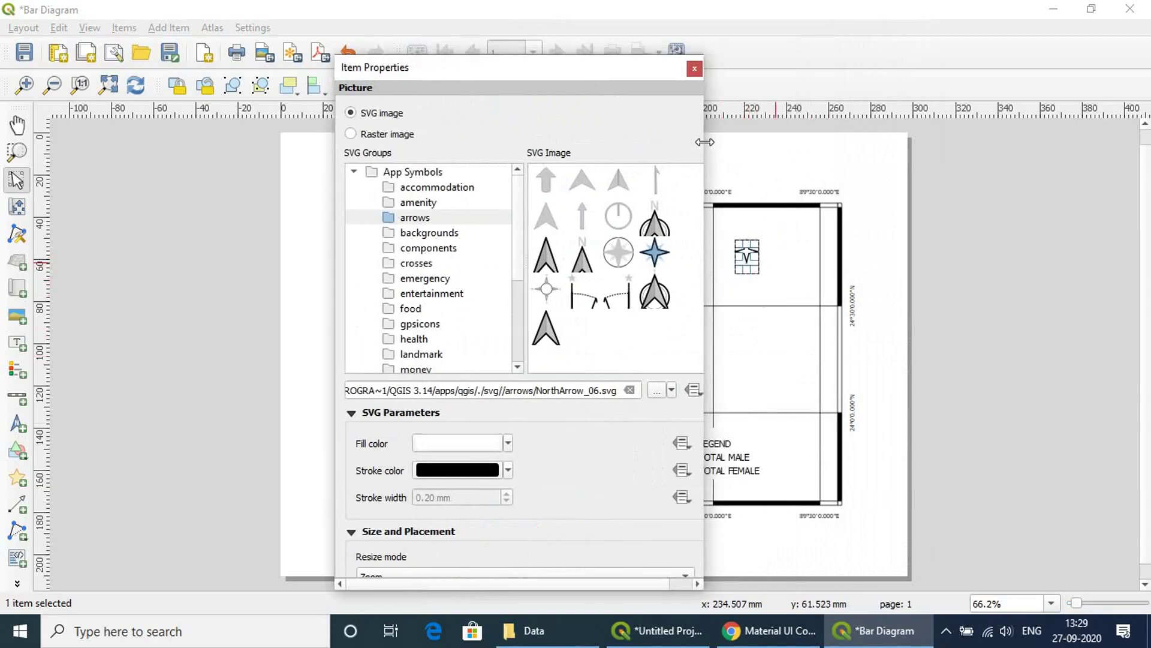
Close the item properties and move the map frame slightly down the page, shifting the north arrow down and right with it.
{"action": "left_click", "coordinate": [694, 67]}
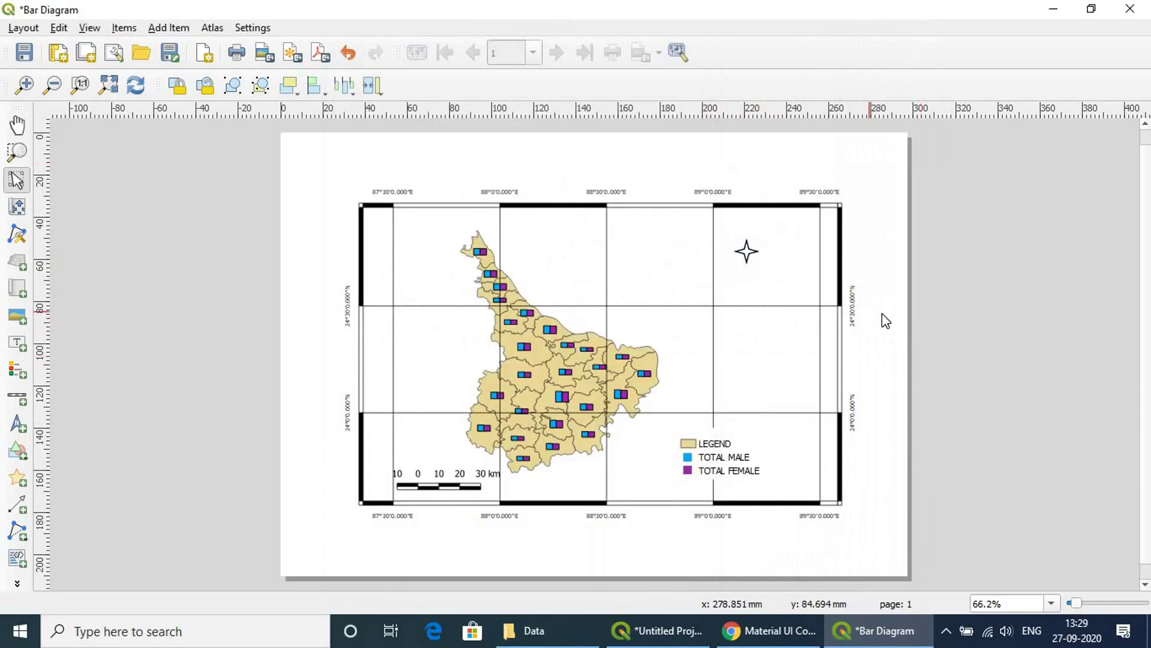
{"action": "mouse_move", "coordinate": [666, 340]}
{"action": "left_mouse_down"}
{"action": "mouse_move", "coordinate": [670, 382]}
{"action": "mouse_move", "coordinate": [673, 362]}
{"action": "left_mouse_up"}
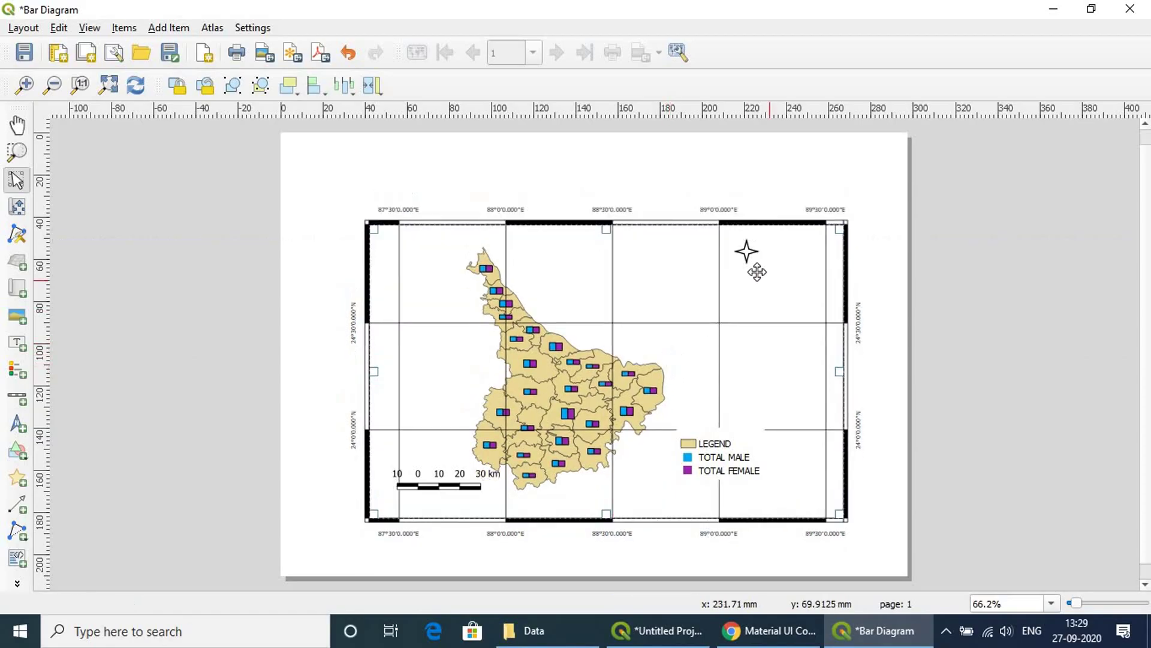
{"action": "left_click_drag", "start_coordinate": [747, 252], "coordinate": [764, 263]}
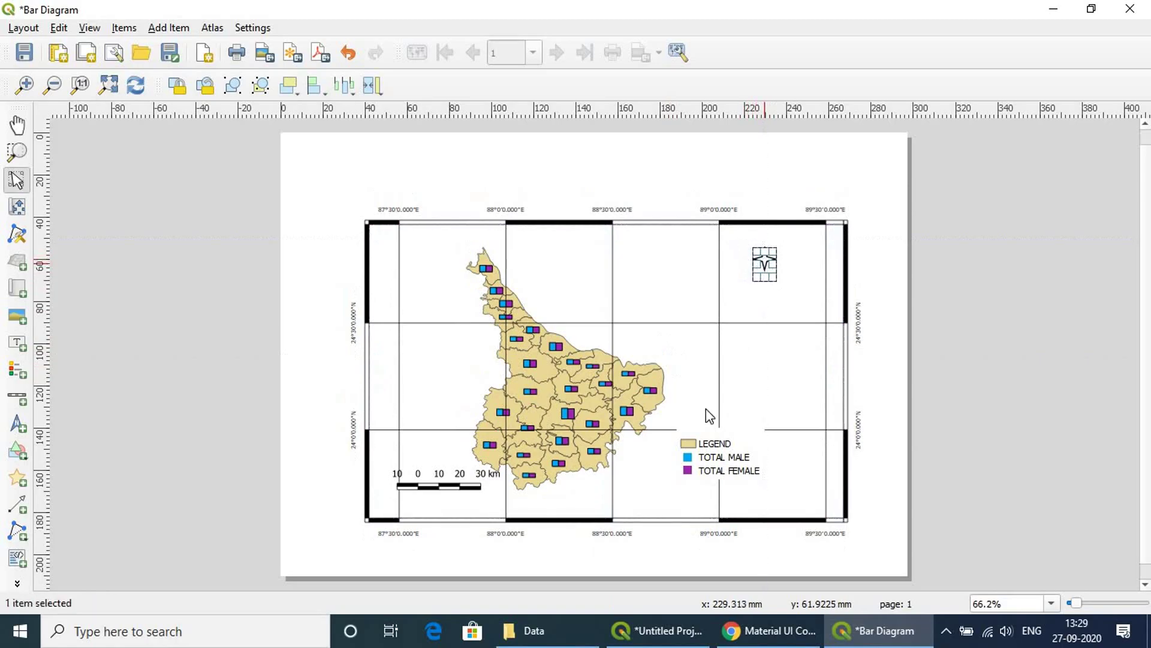
Move the legend closer to the map frame's lower-right corner and the scale bar slightly down in the lower-left corner.
{"action": "left_click", "coordinate": [708, 455]}
{"action": "left_click_drag", "start_coordinate": [712, 461], "coordinate": [744, 484]}
{"action": "left_click", "coordinate": [433, 486]}
{"action": "left_click_drag", "start_coordinate": [433, 490], "coordinate": [428, 496]}
{"action": "left_click", "coordinate": [427, 390]}
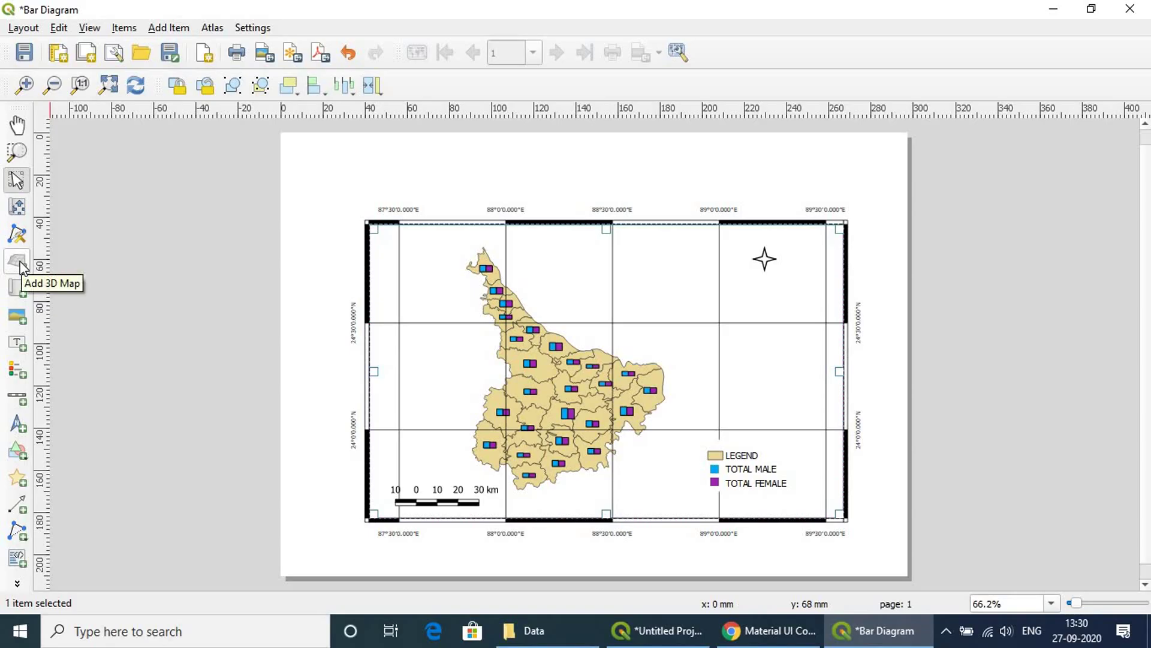
Add a text label spanning the map frame's width in the blank space above the map.
{"action": "left_click", "coordinate": [18, 346]}
{"action": "left_click_drag", "start_coordinate": [359, 148], "coordinate": [616, 176]}
{"action": "mouse_move", "coordinate": [757, 183]}
{"action": "left_mouse_down"}
{"action": "mouse_move", "coordinate": [840, 193]}
{"action": "mouse_move", "coordinate": [826, 193]}
{"action": "left_mouse_up"}
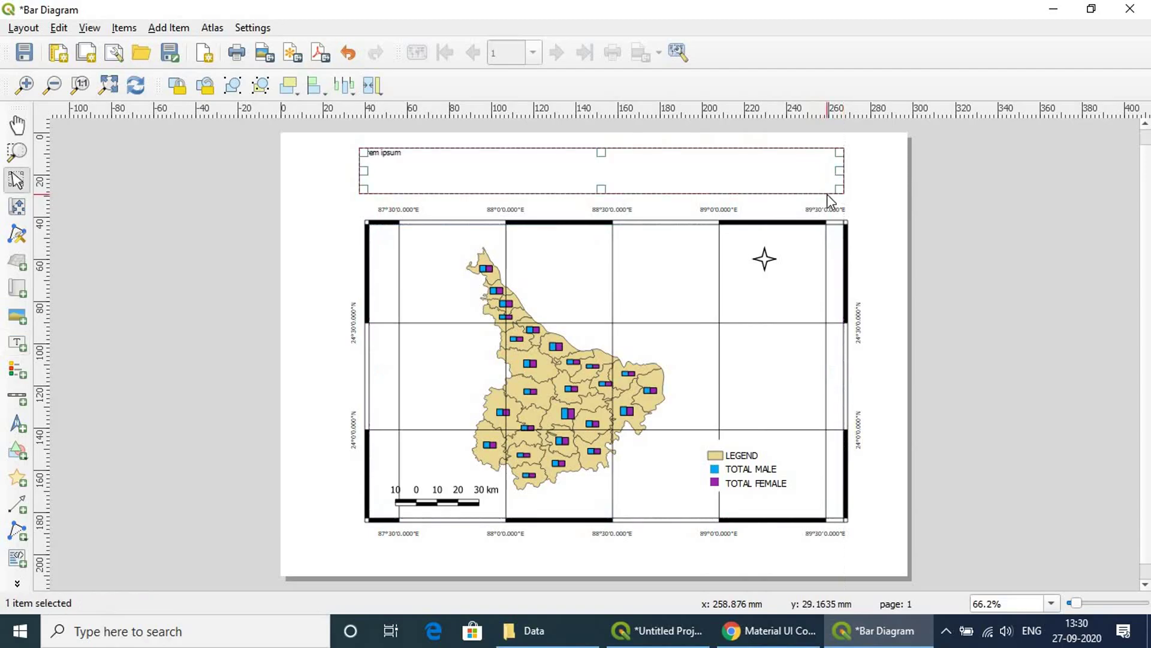
Replace the label text with the four lines "MULTIPLE BAR DIAGRAM", "SHOWING", "MALE AND FEMALE POPULATION OF MURSHIDABAD" and "(2011)".
{"action": "right_click", "coordinate": [774, 172]}
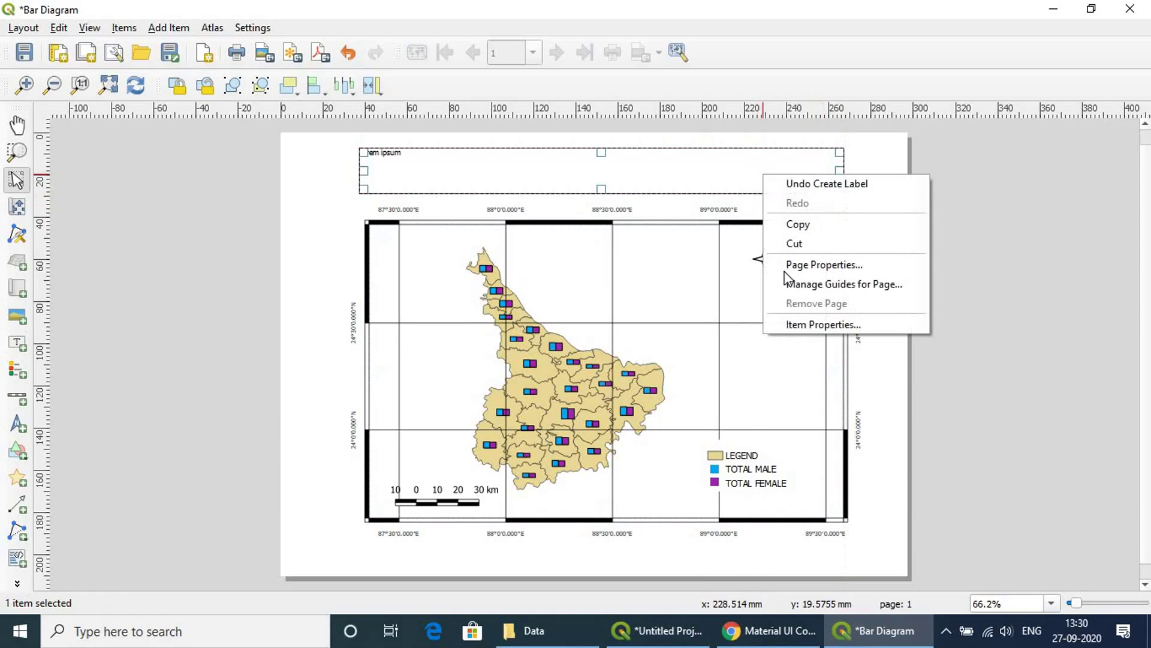
{"action": "left_click", "coordinate": [804, 329]}
{"action": "left_click_drag", "start_coordinate": [497, 86], "coordinate": [792, 91]}
{"action": "left_click", "coordinate": [736, 162]}
{"action": "key", "text": "ctrl+a"}
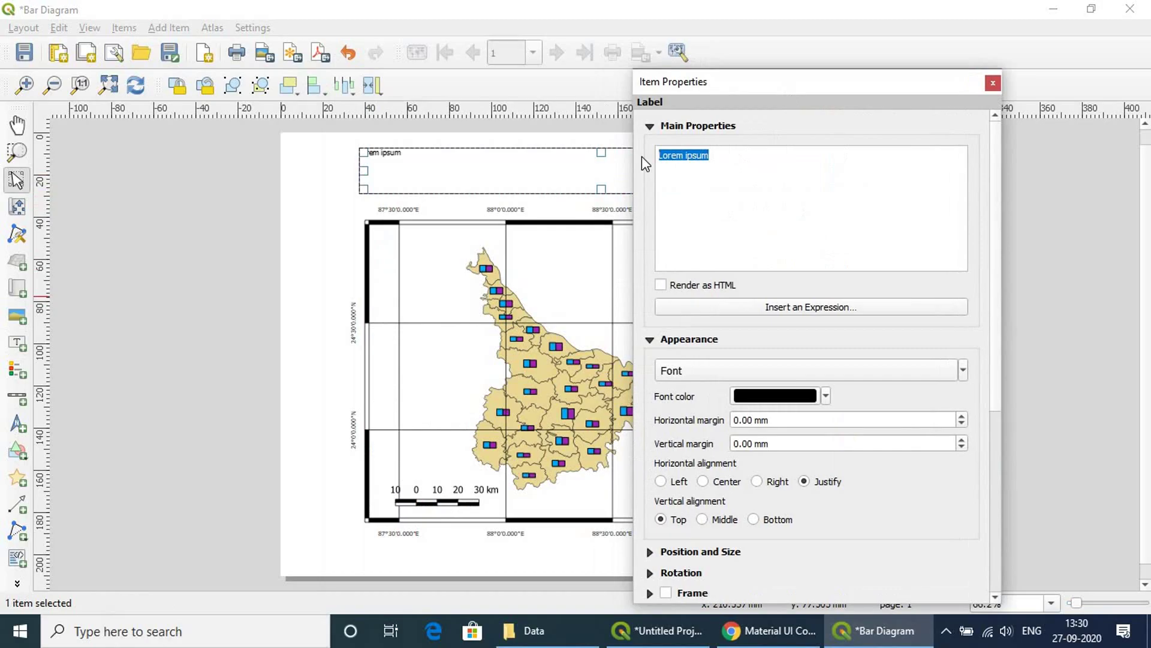
{"action": "type", "text": "MULTIPLE BAR"}
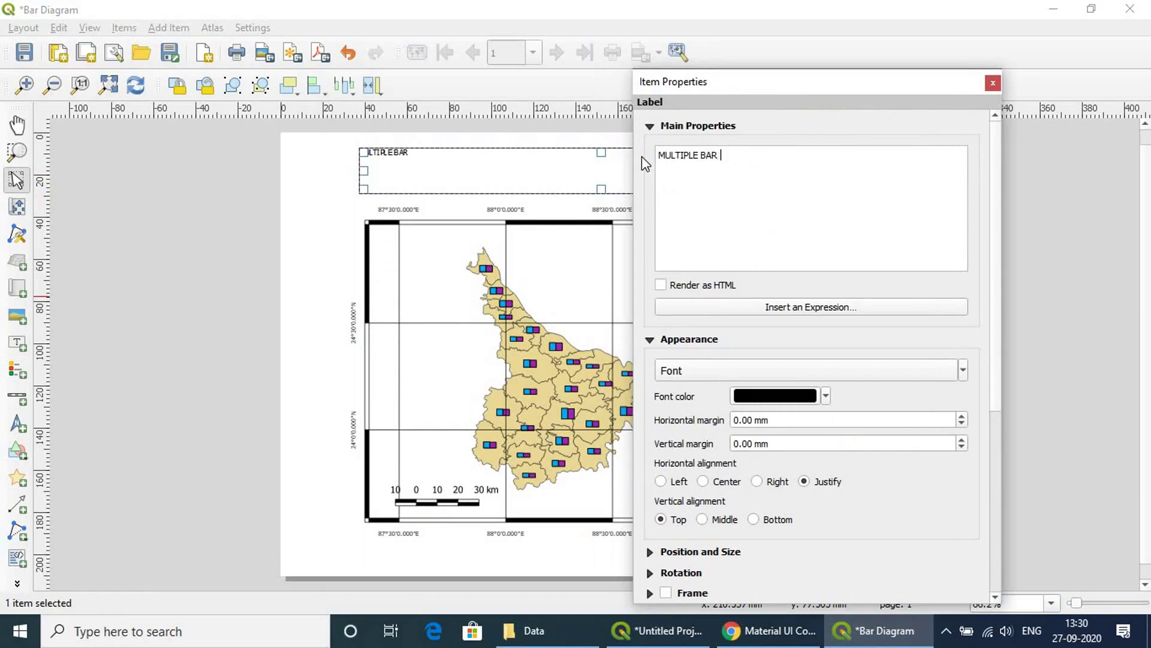
{"action": "type", "text": " DIAGRA"}
{"action": "type", "text": "M "}
{"action": "type", "text": "SHOWING "}
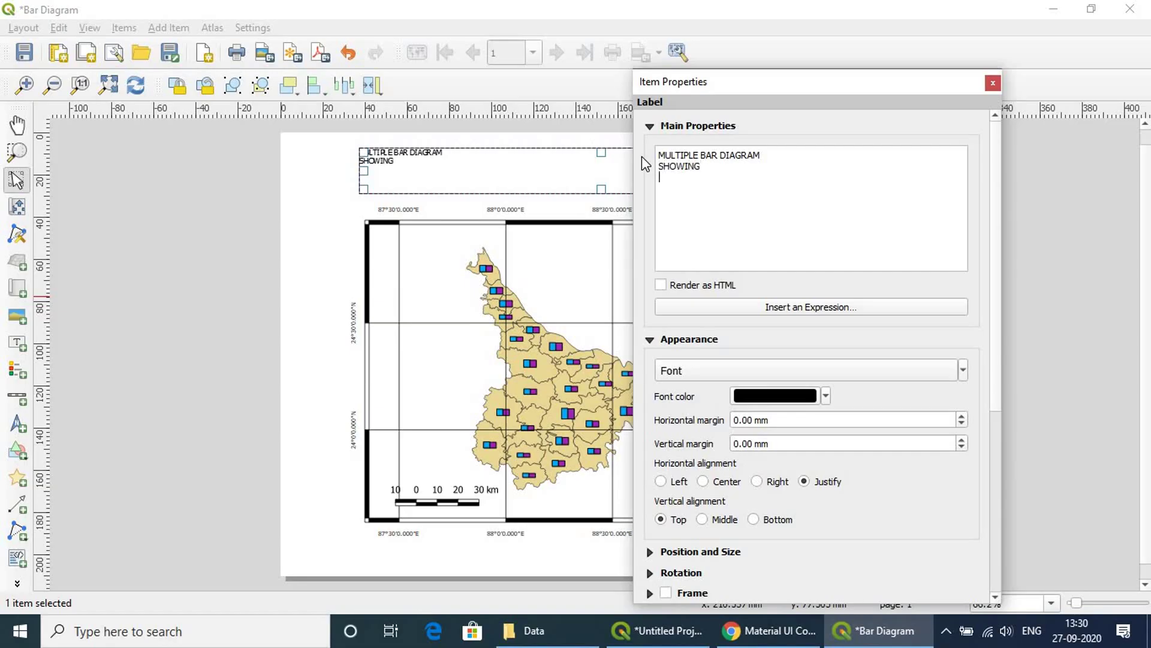
{"action": "type", "text": "MALE AND FEMALE POPU"}
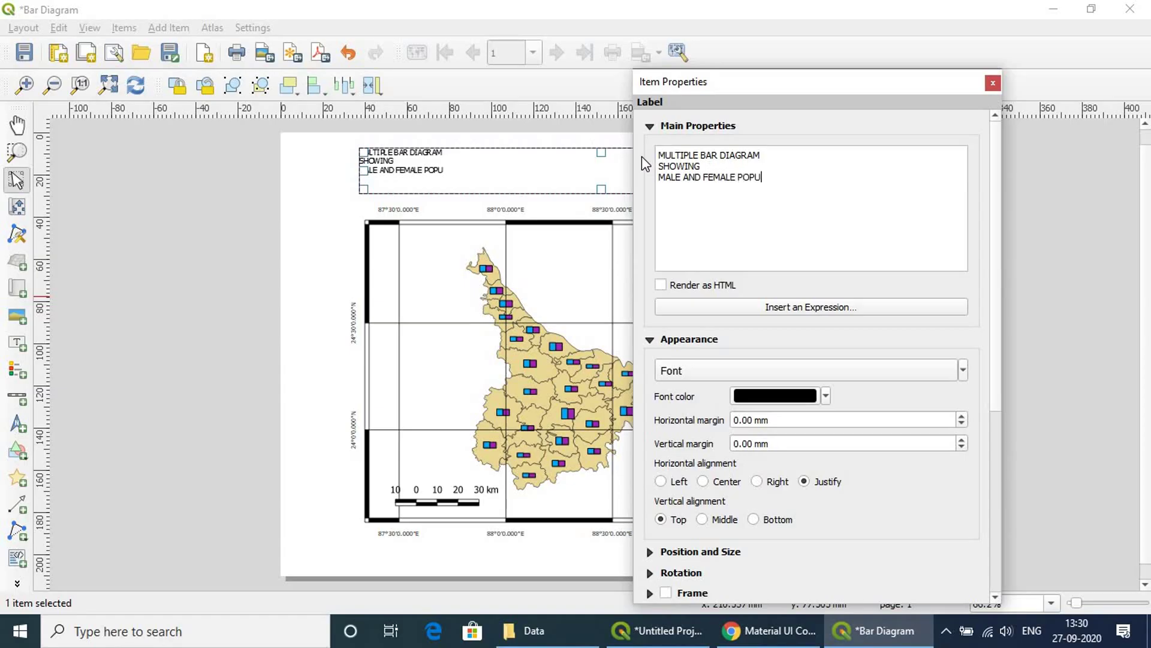
{"action": "type", "text": "LATION OF MUR"}
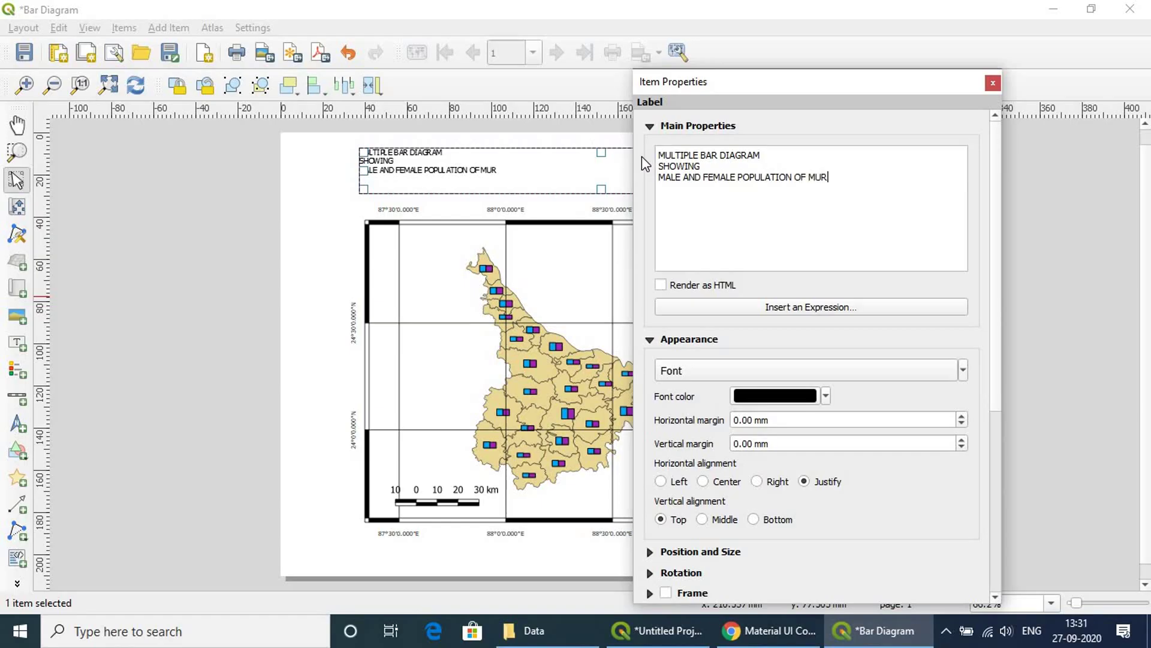
{"action": "type", "text": "SHIDABAD "}
{"action": "type", "text": "(2011)"}
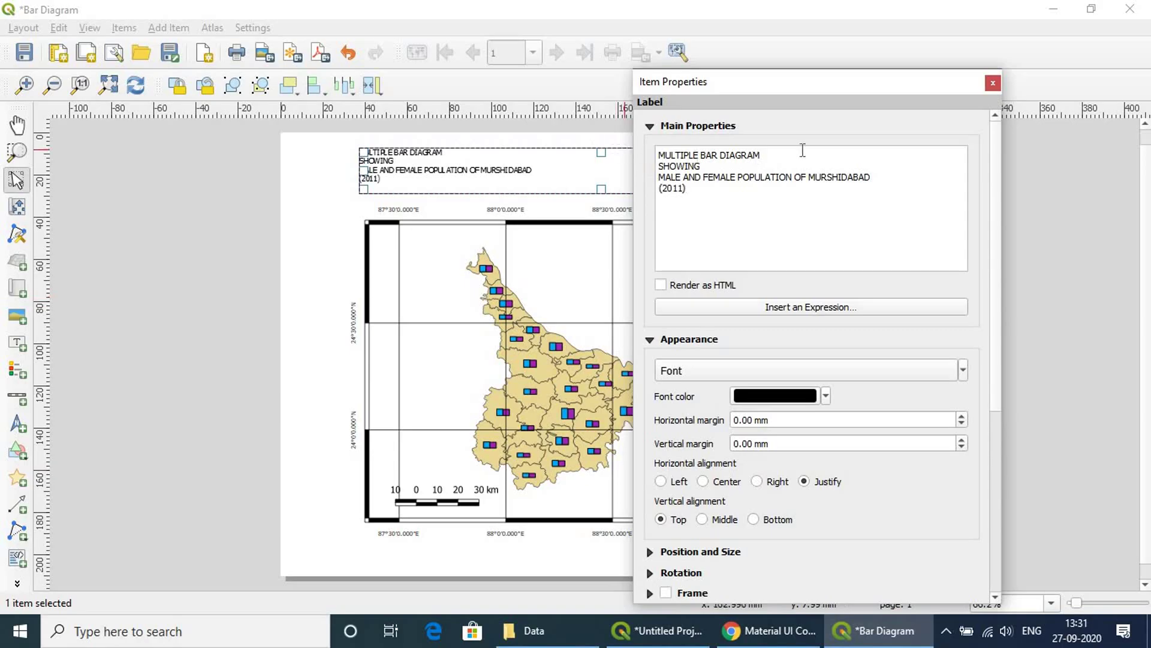
Open the title label's font settings and choose size 16 with the Bold style.
{"action": "left_click_drag", "start_coordinate": [782, 85], "coordinate": [770, 66]}
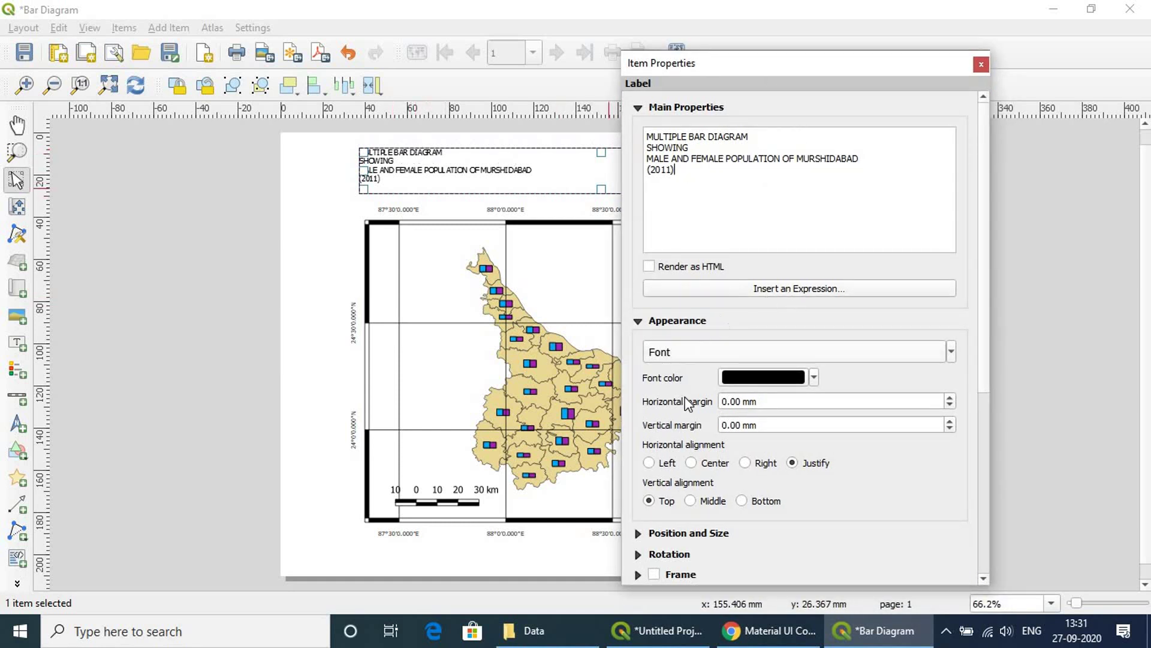
{"action": "left_click", "coordinate": [665, 357]}
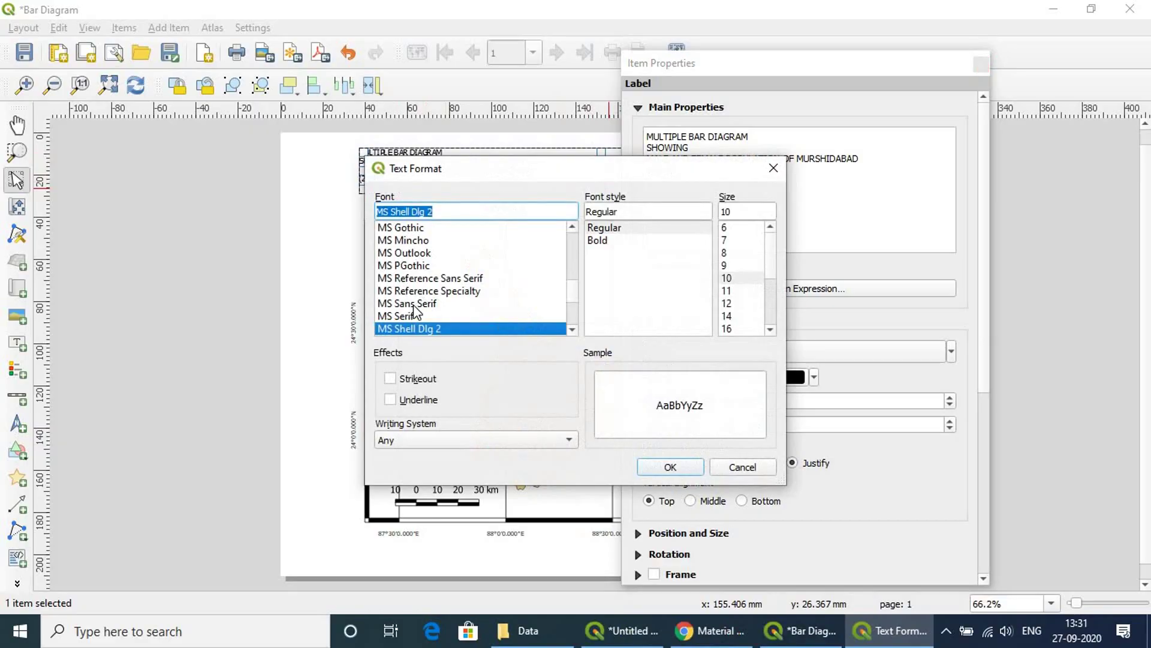
{"action": "left_click", "coordinate": [727, 315]}
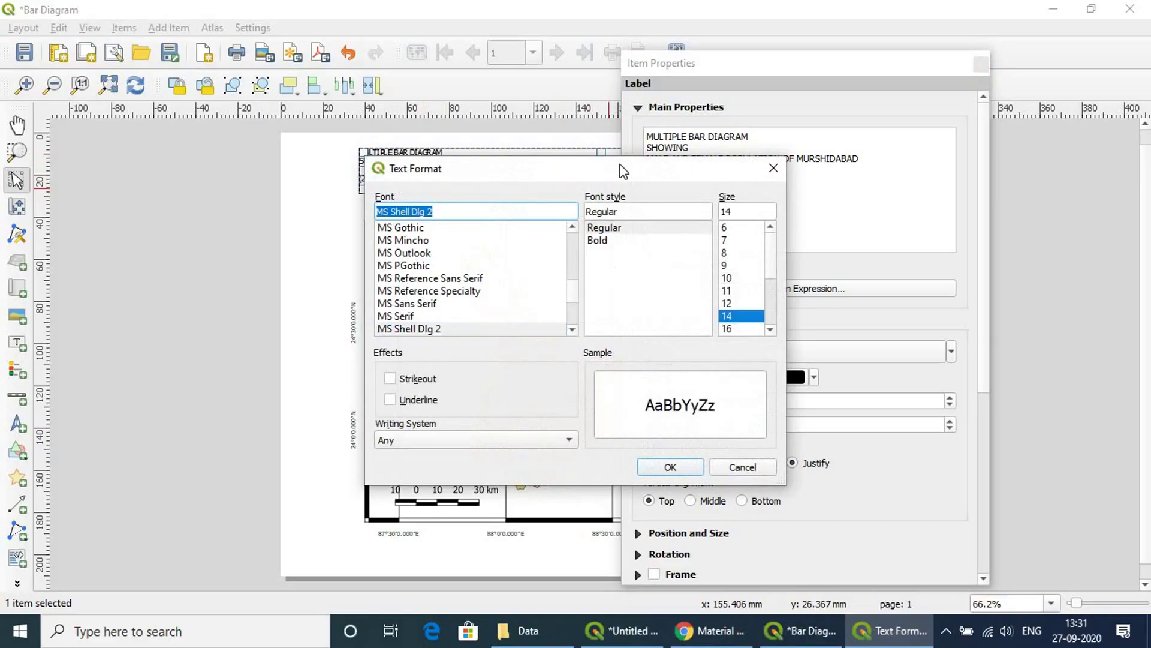
{"action": "left_click_drag", "start_coordinate": [575, 161], "coordinate": [451, 216]}
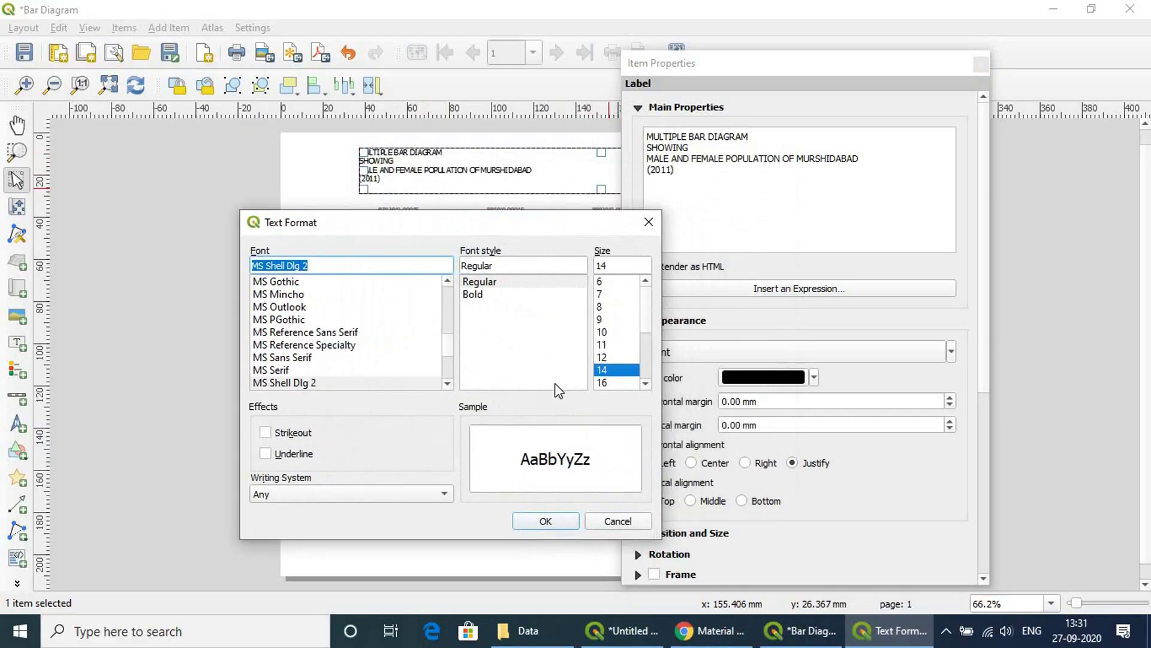
{"action": "left_click", "coordinate": [608, 383]}
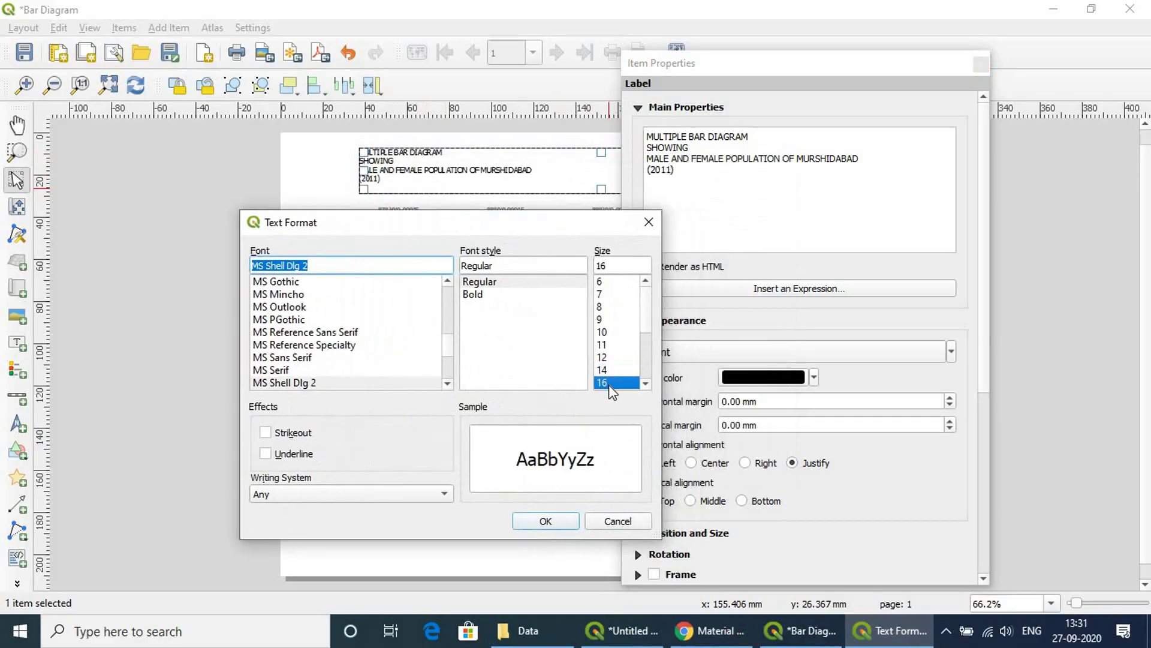
{"action": "left_click", "coordinate": [474, 294]}
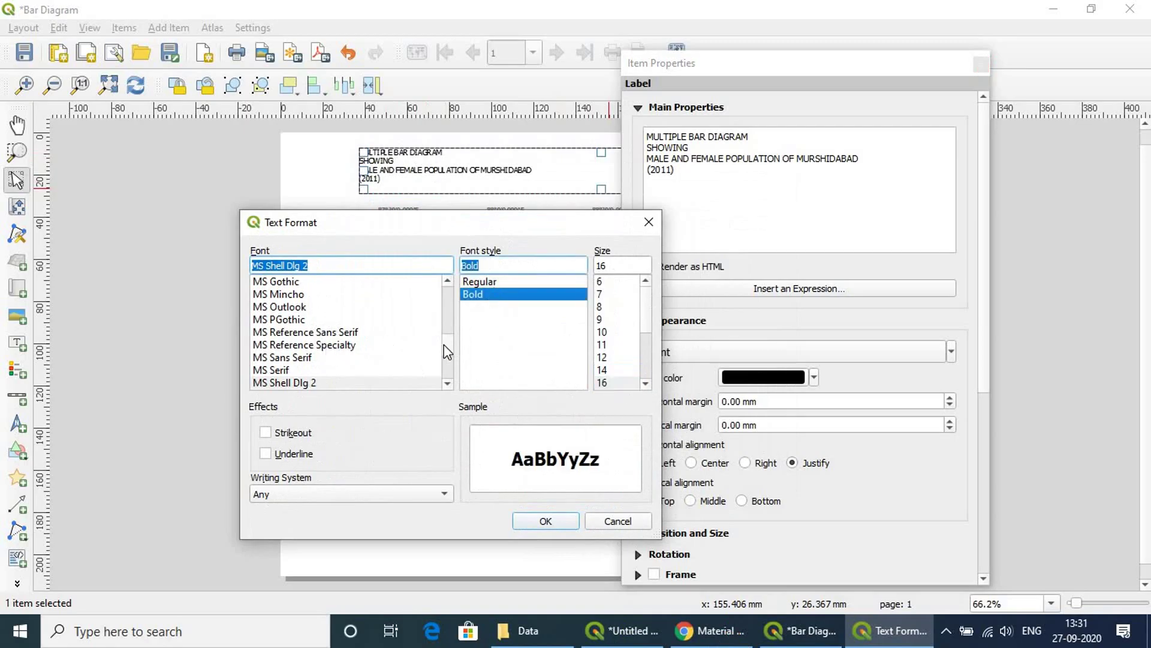
Choose Times New Roman in Bold as the title label's font and apply the text format.
{"action": "scroll", "coordinate": [444, 344], "scroll_direction": "up", "scroll_amount": 5}
{"action": "scroll", "coordinate": [448, 329], "scroll_direction": "down", "scroll_amount": 20}
{"action": "scroll", "coordinate": [442, 370], "scroll_direction": "up", "scroll_amount": 12}
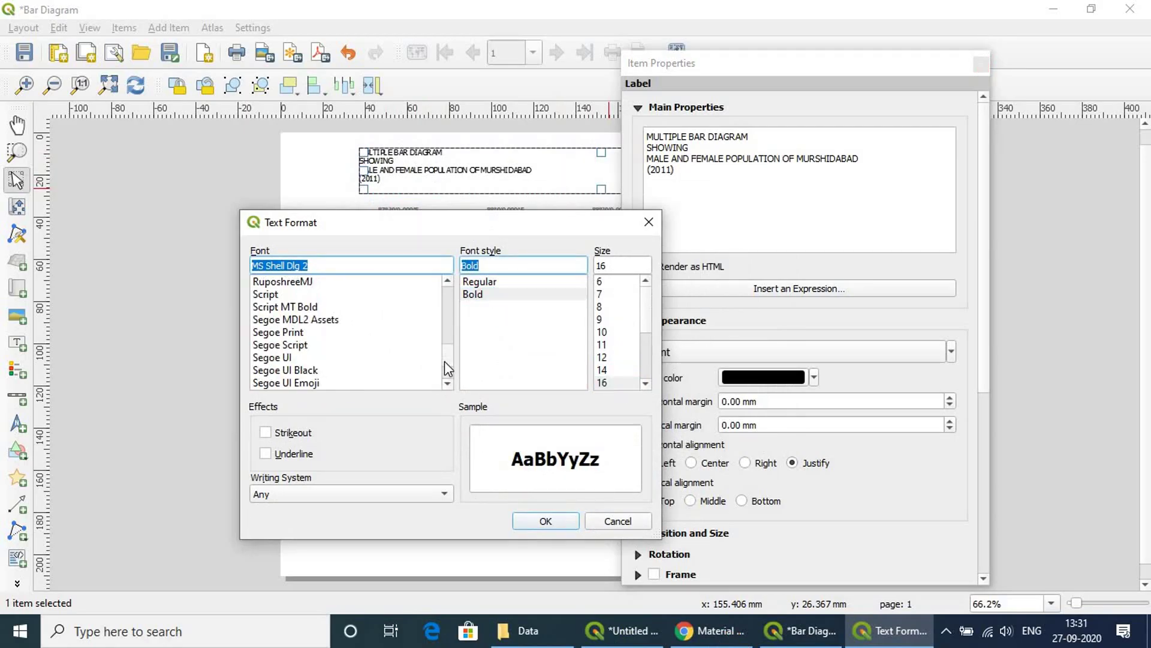
{"action": "scroll", "coordinate": [447, 366], "scroll_direction": "down", "scroll_amount": 10}
{"action": "key", "text": "t"}
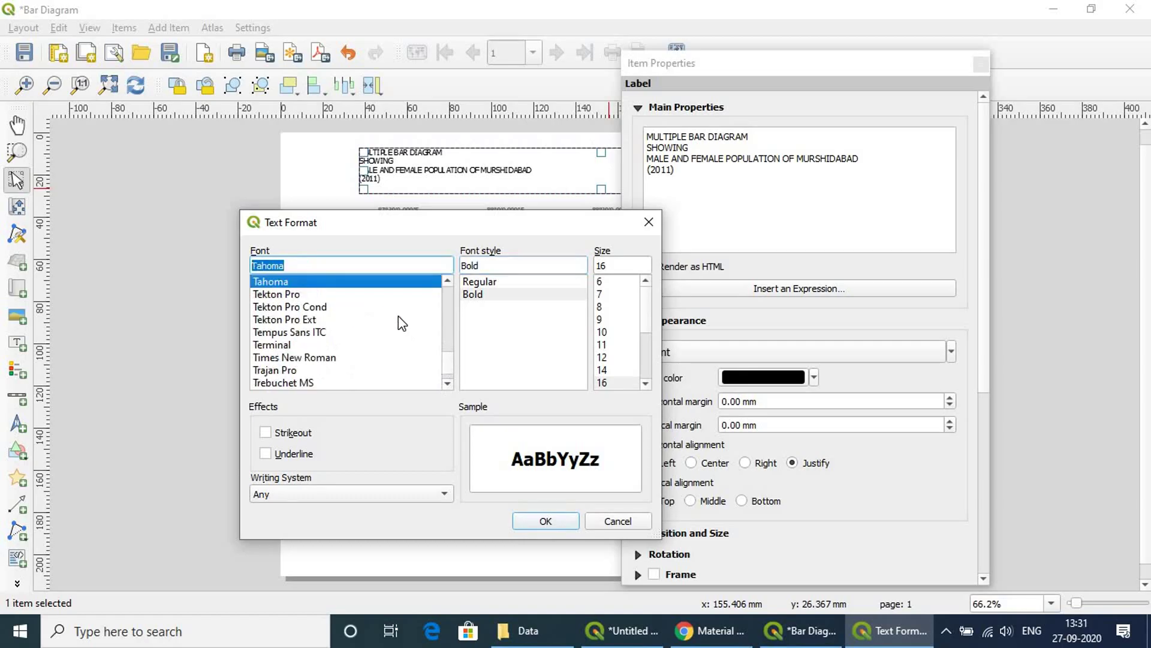
{"action": "key", "text": "i"}
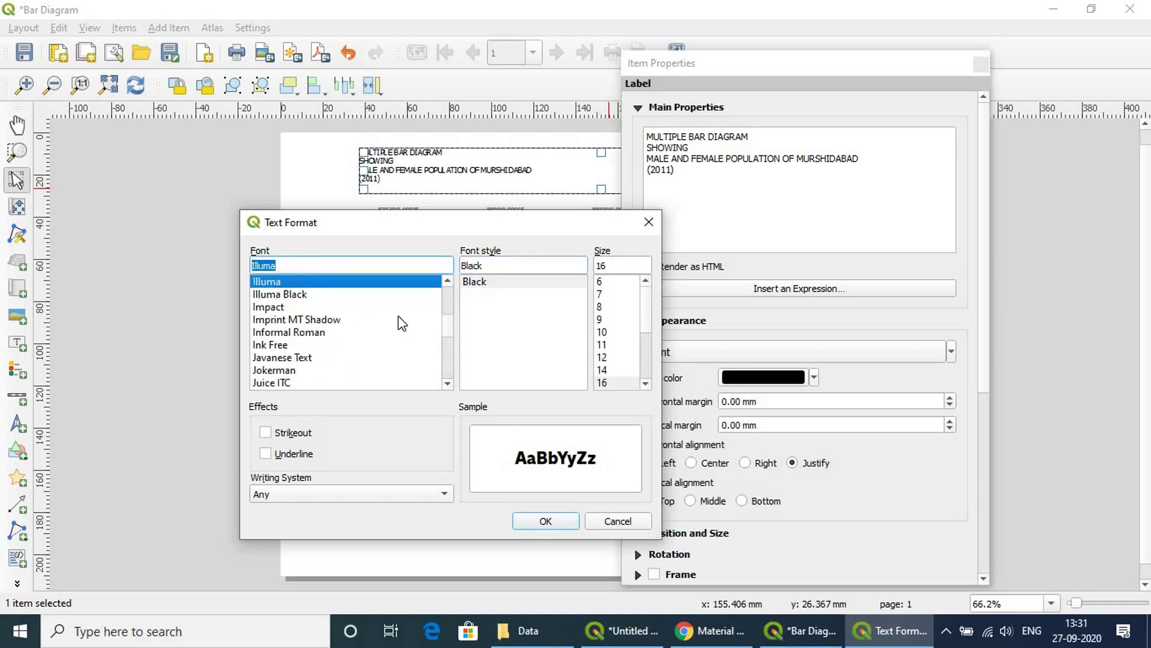
{"action": "key", "text": "t"}
{"action": "scroll", "coordinate": [390, 356], "scroll_direction": "down", "scroll_amount": 1}
{"action": "scroll", "coordinate": [391, 356], "scroll_direction": "down", "scroll_amount": 2}
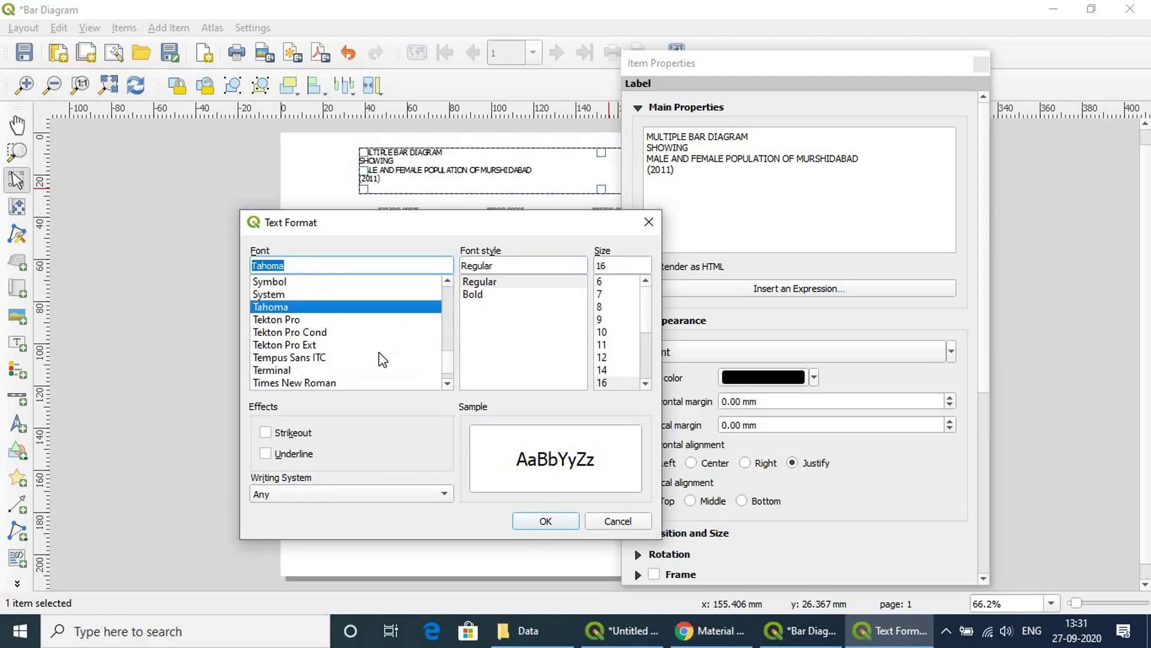
{"action": "left_click", "coordinate": [313, 347]}
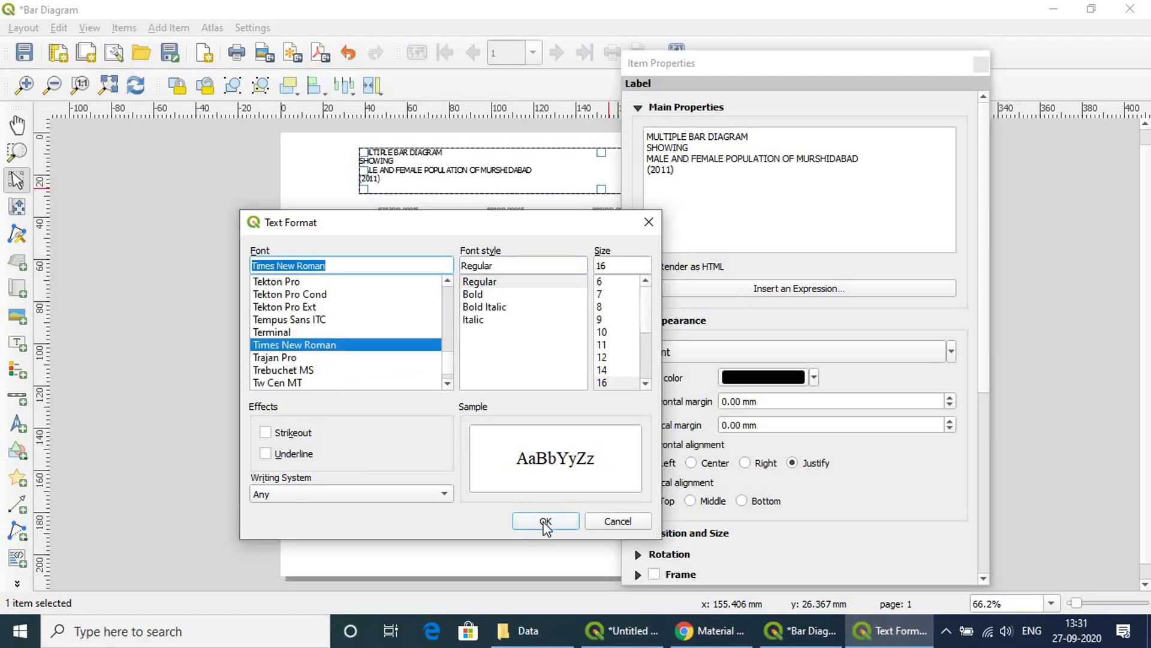
{"action": "left_click", "coordinate": [478, 295]}
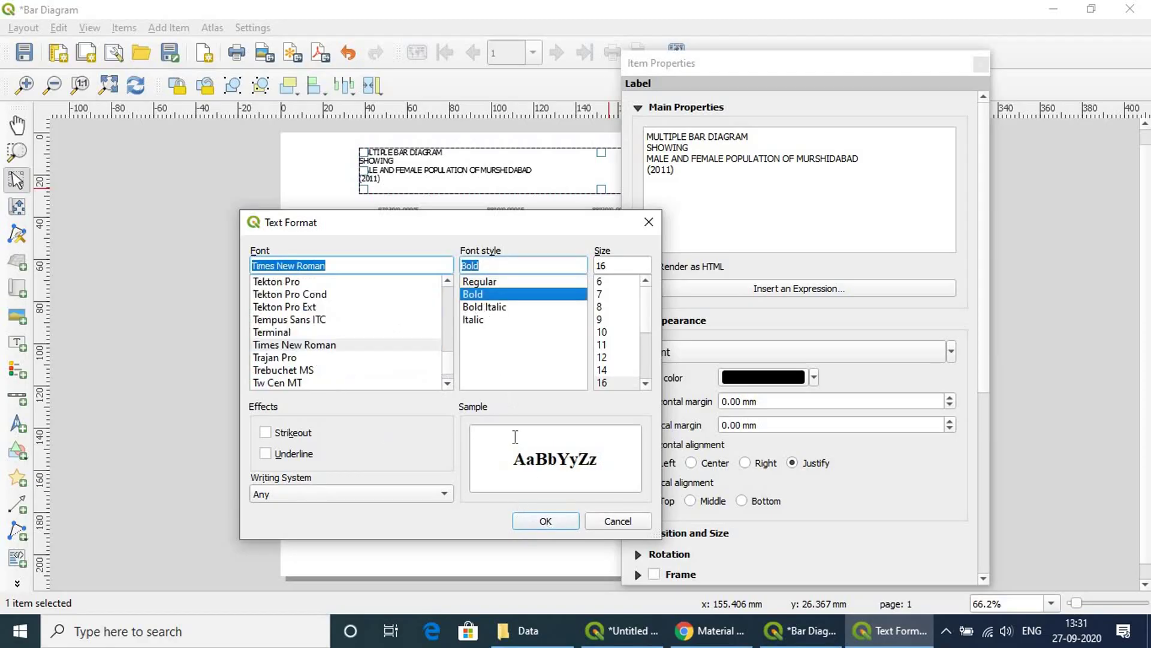
{"action": "left_click", "coordinate": [545, 521]}
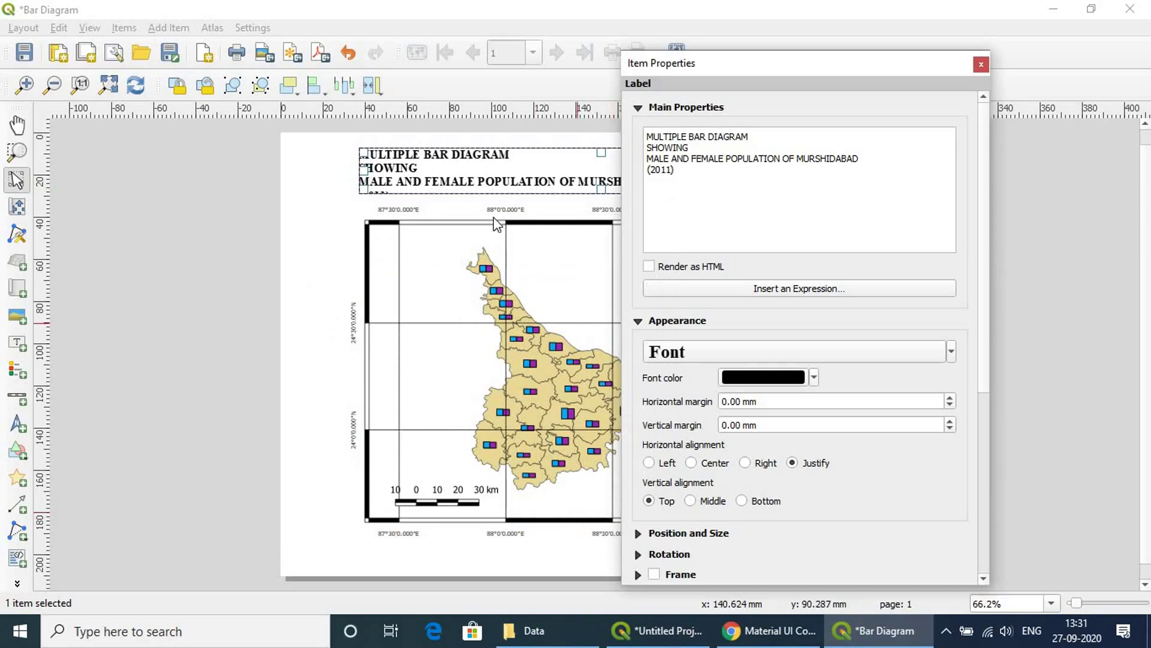
Center the title label's text horizontally, close the item properties and check the title on the page.
{"action": "left_click", "coordinate": [692, 463]}
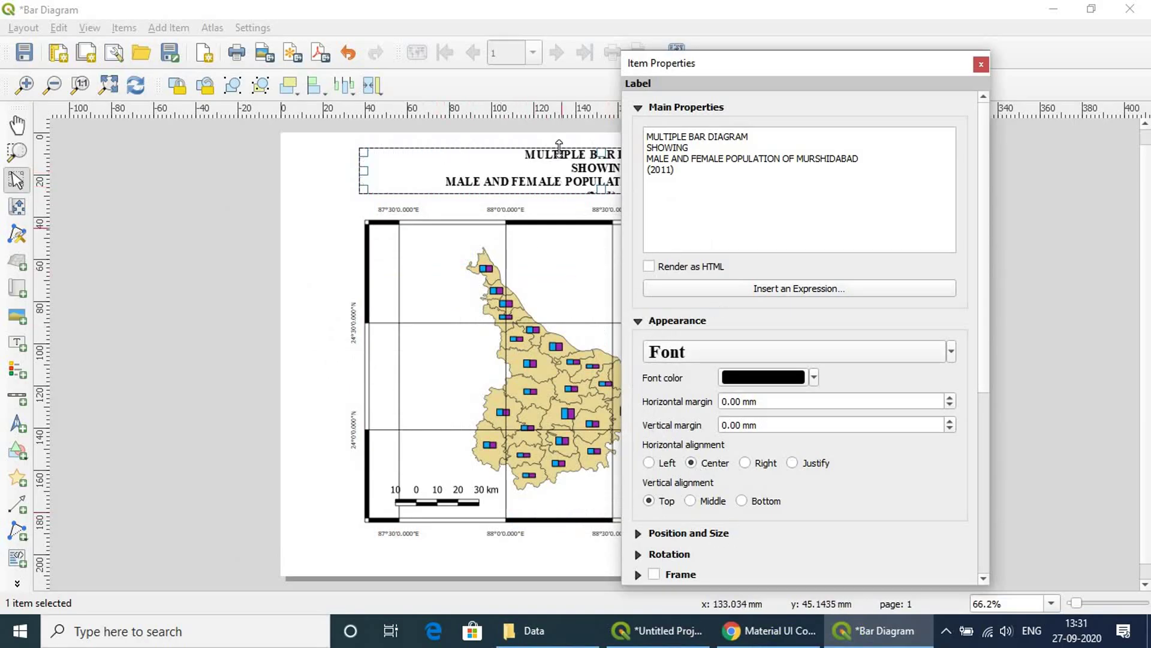
{"action": "left_click", "coordinate": [982, 64]}
{"action": "left_click", "coordinate": [879, 260]}
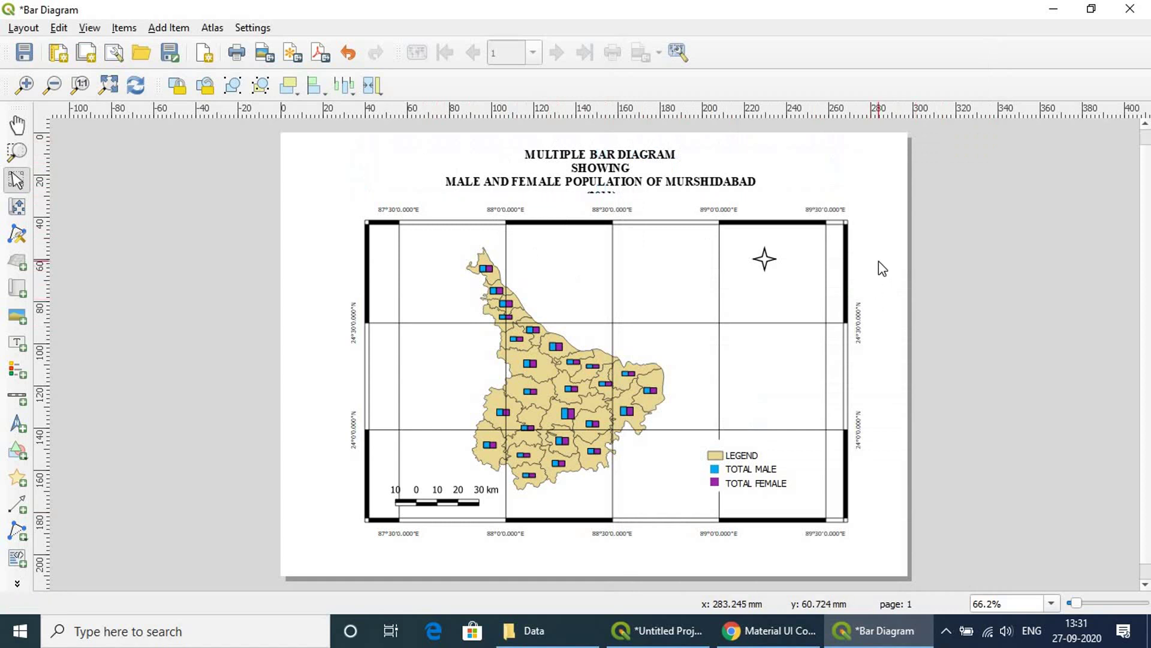
{"action": "left_click", "coordinate": [556, 188]}
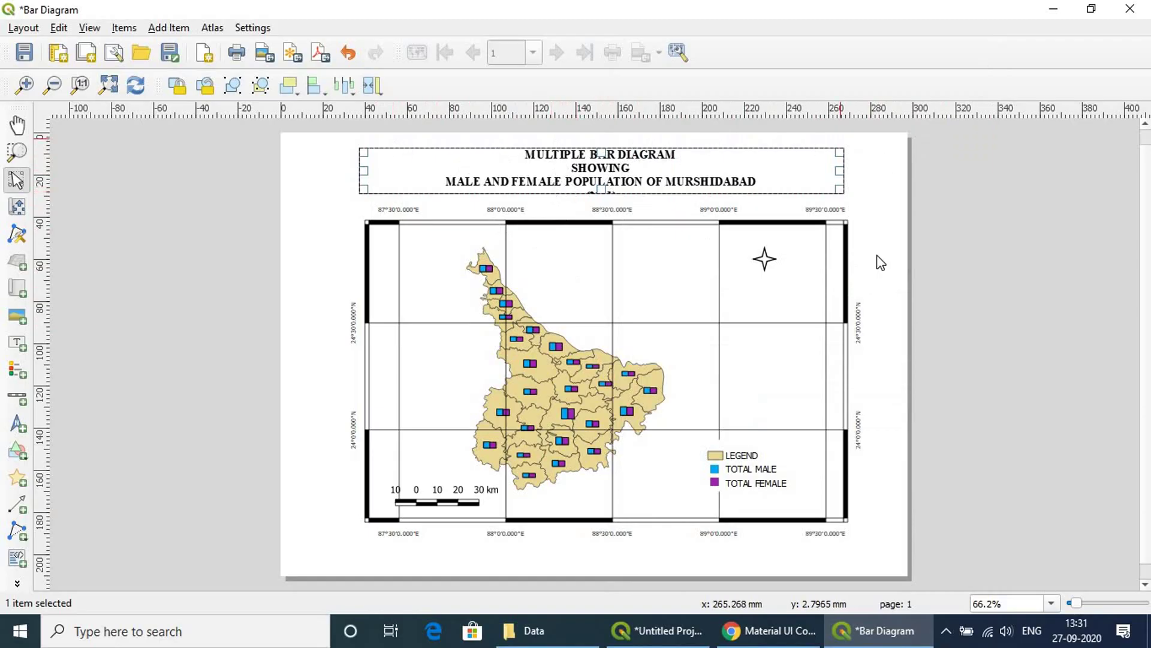
{"action": "left_click", "coordinate": [896, 413]}
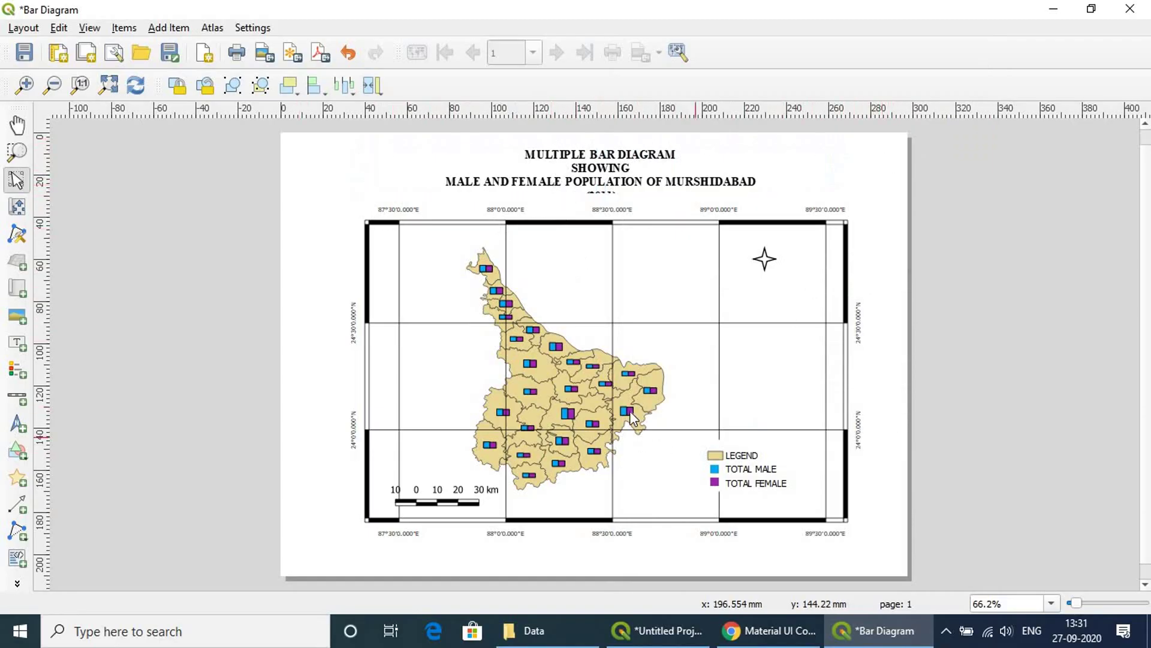
Move the map frame slightly further down to leave more room below the title.
{"action": "left_click", "coordinate": [610, 268]}
{"action": "left_click_drag", "start_coordinate": [609, 268], "coordinate": [635, 270]}
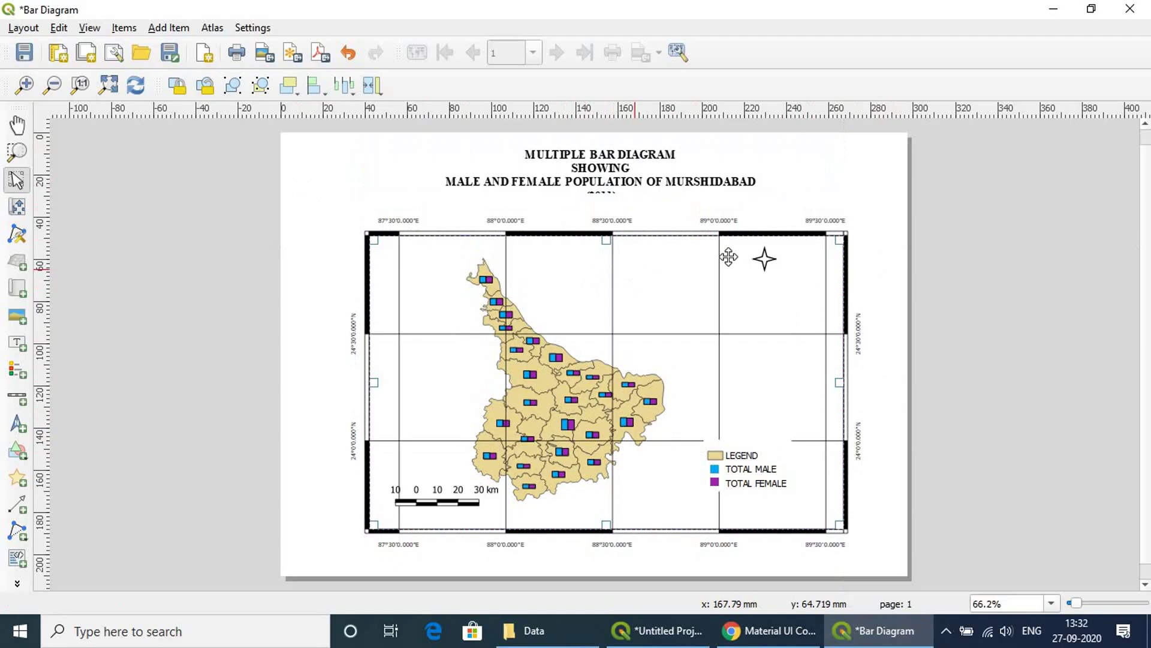
{"action": "key", "text": "ctrl+z"}
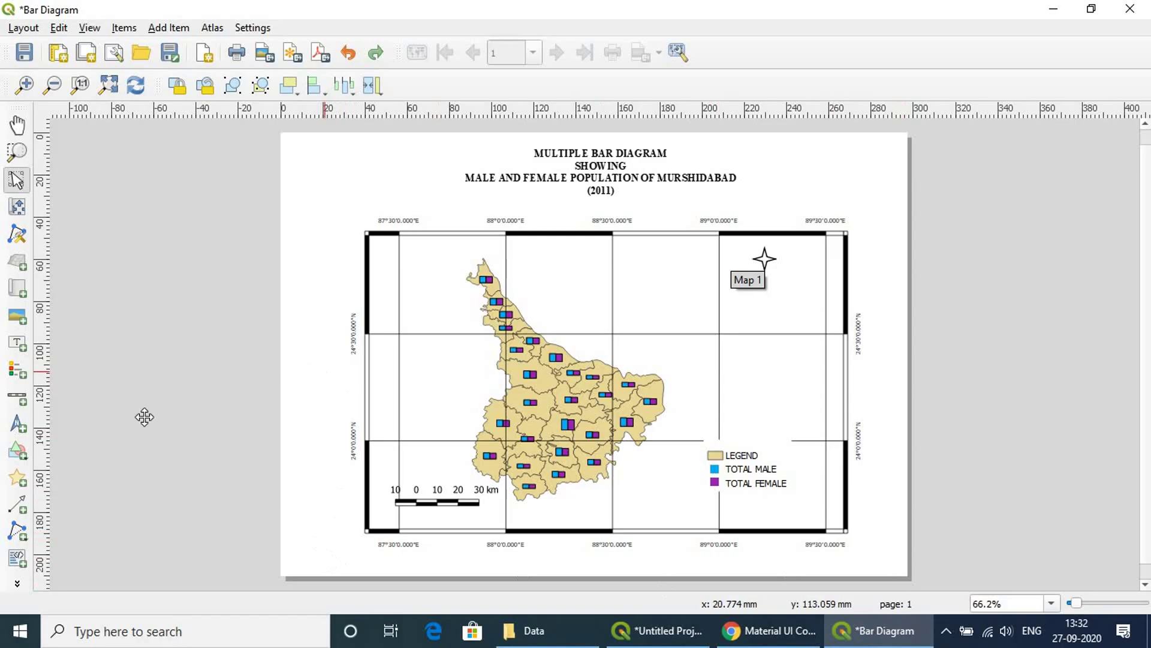
Draw a rectangle shape just inside the page edges, enclosing the title and the whole map.
{"action": "left_click", "coordinate": [16, 455]}
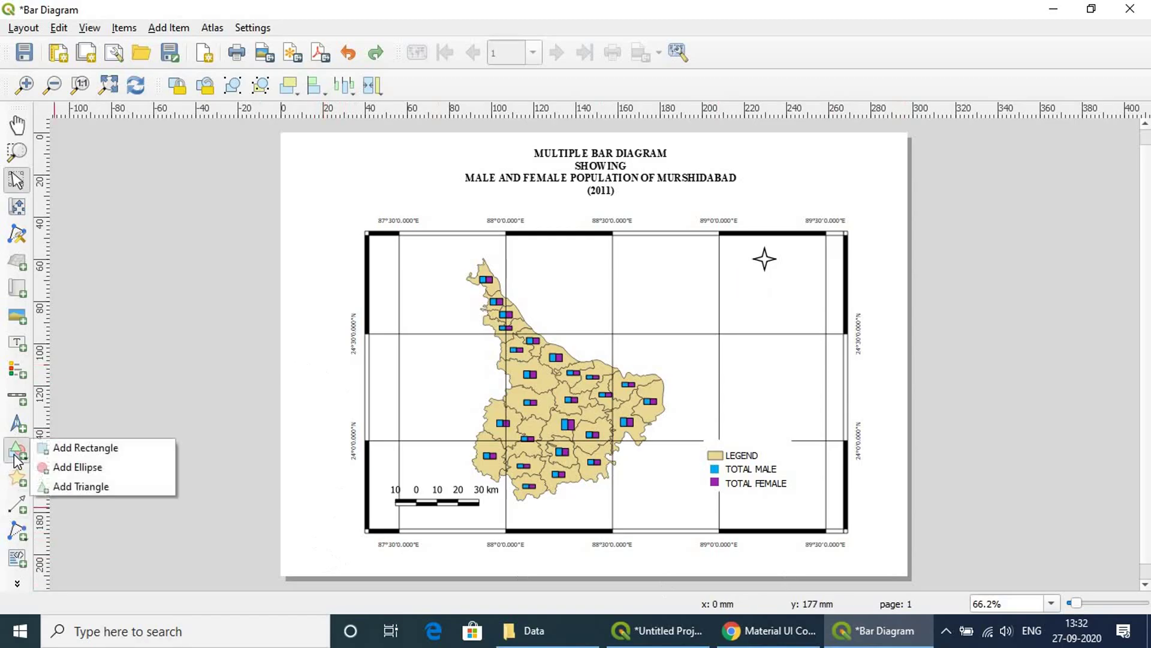
{"action": "left_click", "coordinate": [90, 448]}
{"action": "left_click_drag", "start_coordinate": [300, 148], "coordinate": [314, 214]}
{"action": "mouse_move", "coordinate": [350, 418]}
{"action": "left_mouse_down"}
{"action": "mouse_move", "coordinate": [416, 548]}
{"action": "mouse_move", "coordinate": [891, 558]}
{"action": "left_mouse_up"}
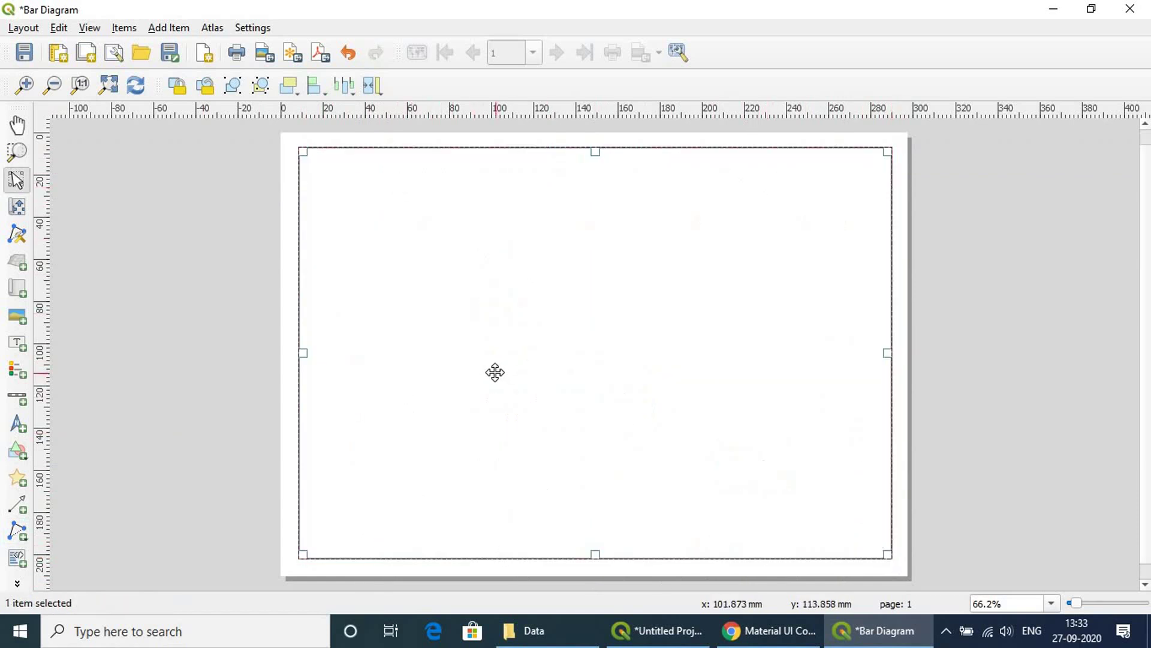
Set the border rectangle's fill symbol opacity to 0% and close its item properties.
{"action": "right_click", "coordinate": [508, 355]}
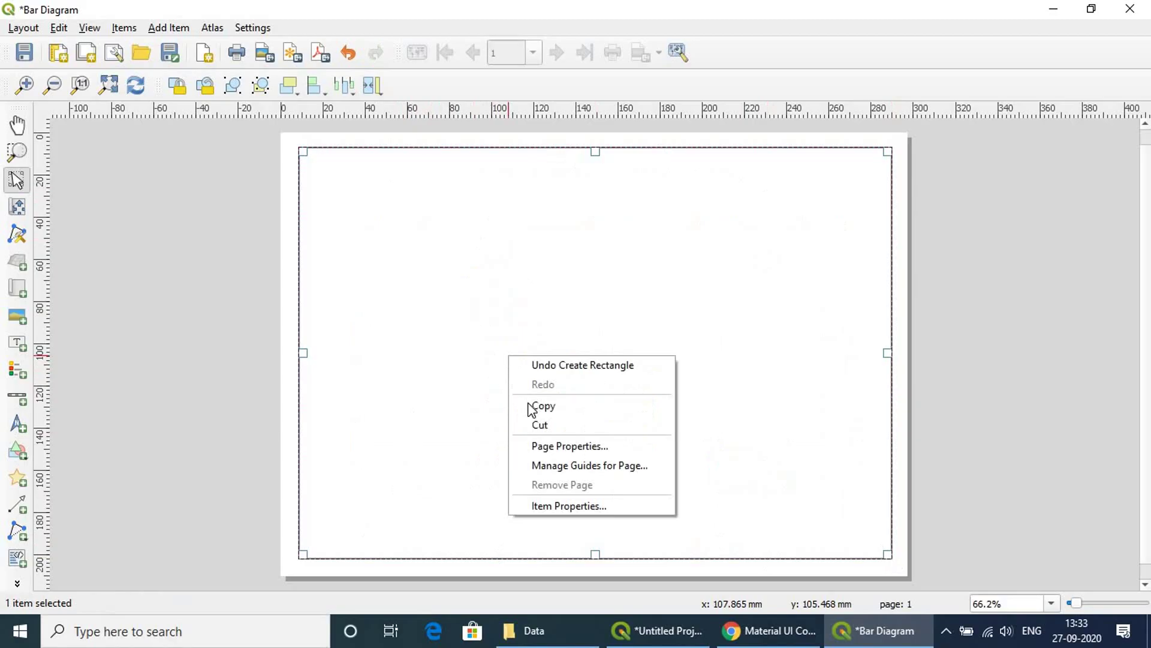
{"action": "left_click", "coordinate": [565, 507]}
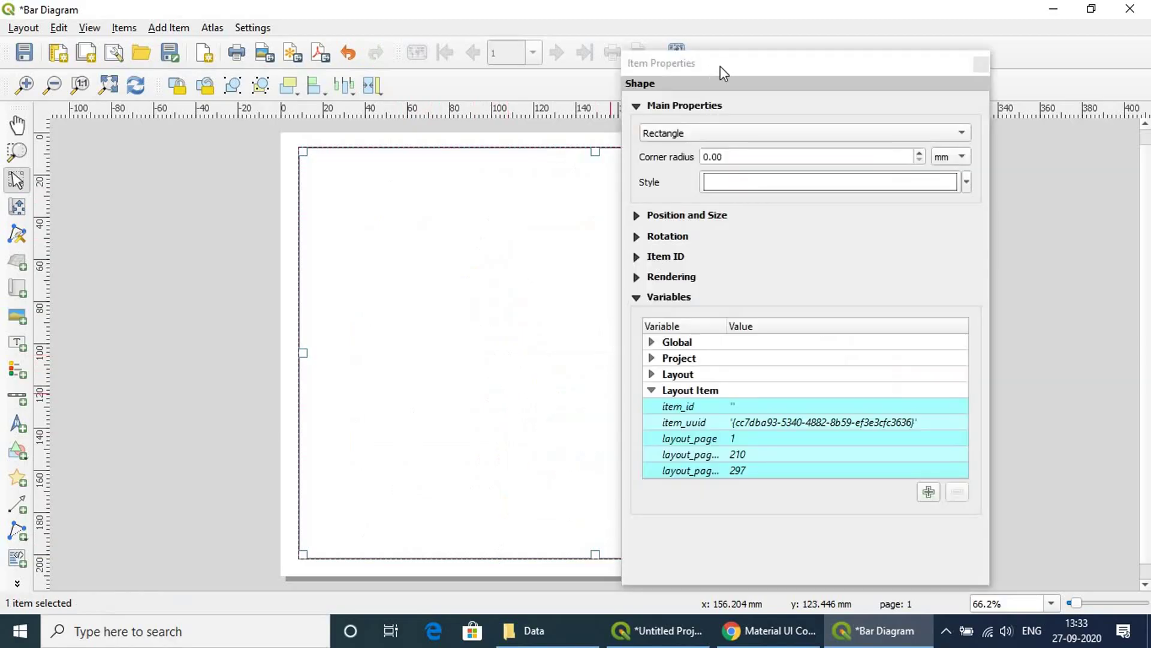
{"action": "left_click_drag", "start_coordinate": [721, 66], "coordinate": [828, 66]}
{"action": "left_click", "coordinate": [853, 182]}
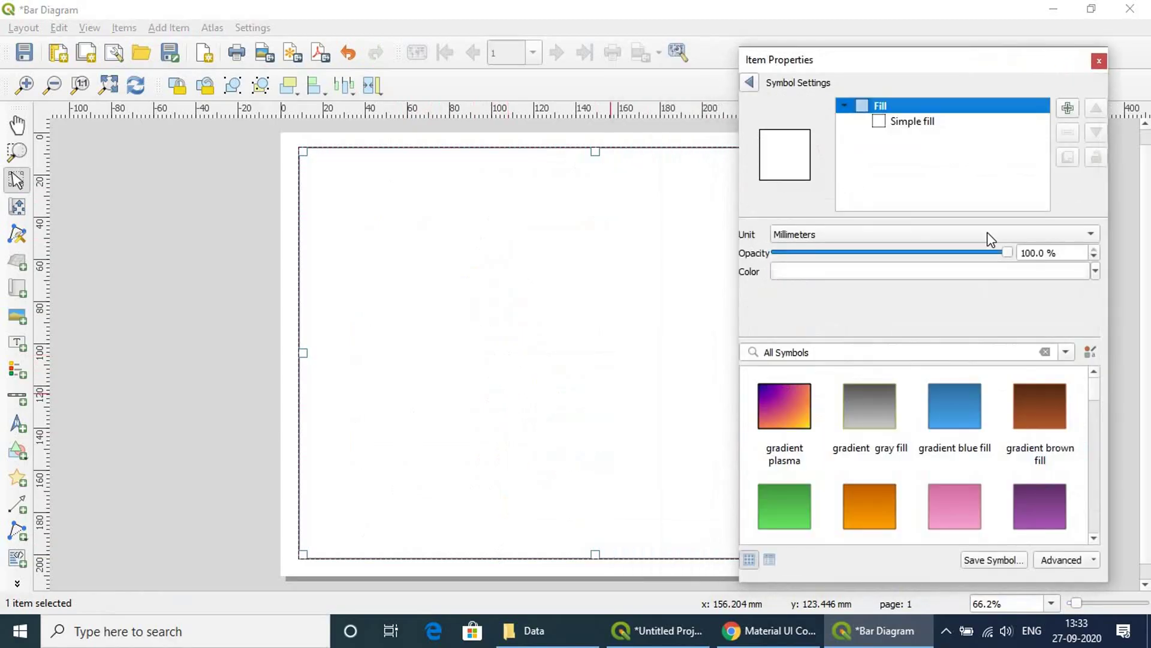
{"action": "left_click_drag", "start_coordinate": [1010, 253], "coordinate": [764, 255]}
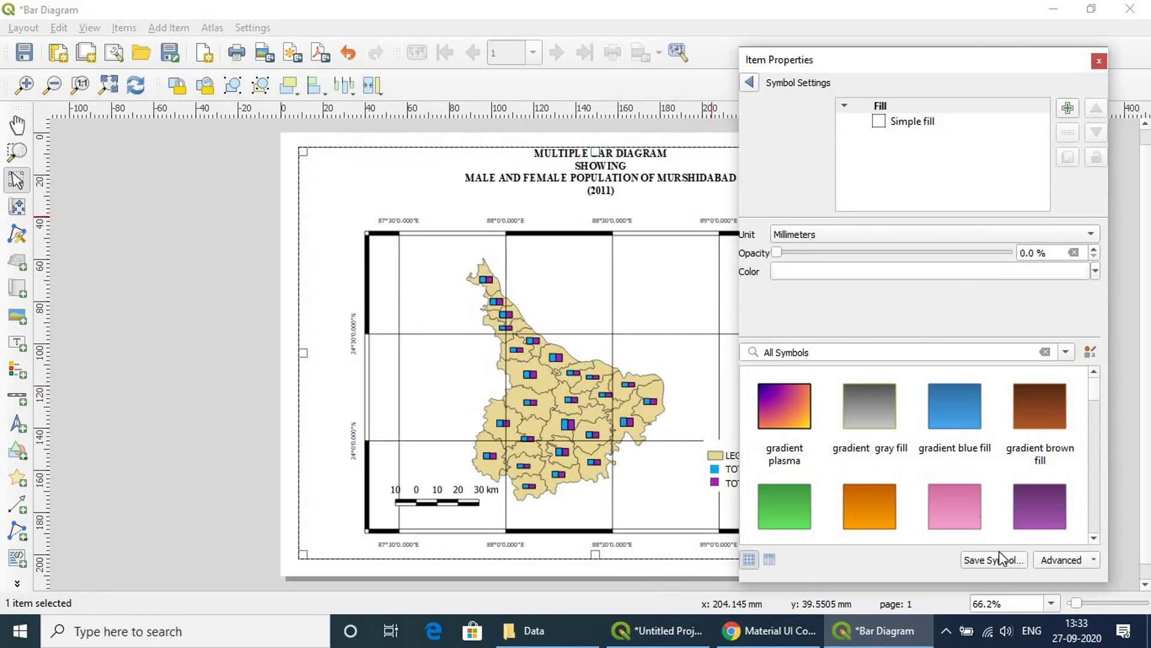
{"action": "left_click", "coordinate": [1098, 61]}
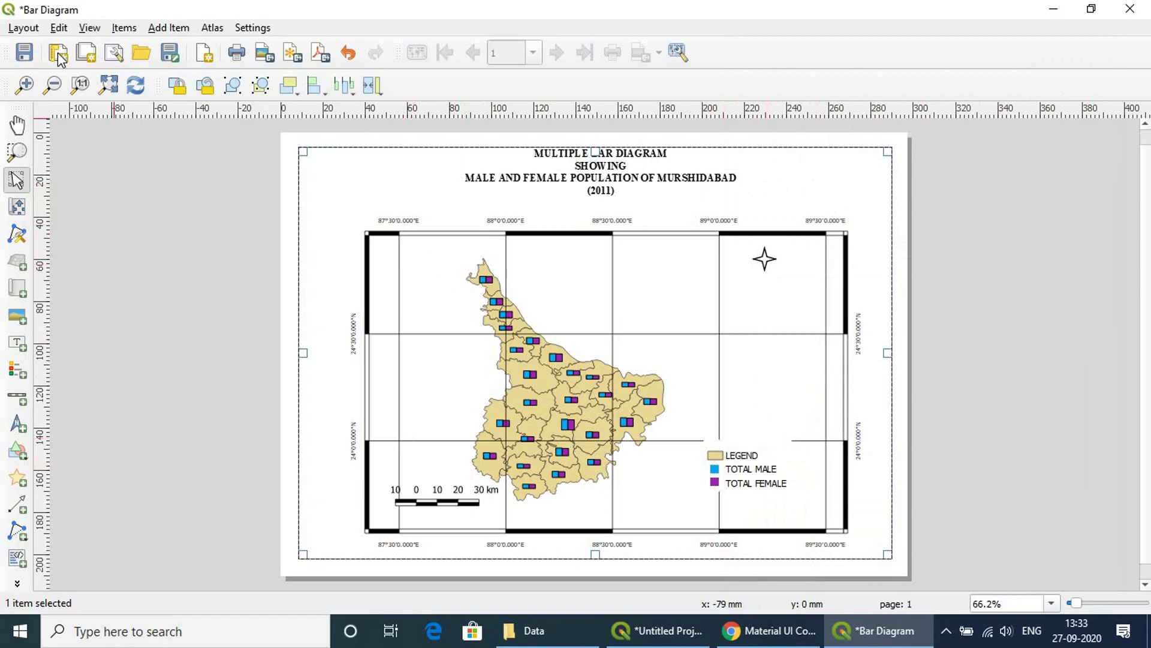
Export the layout as a JPEG image named Bar Diagram into the desktop's QGIS folder, keeping the 300 dpi resolution.
{"action": "left_click", "coordinate": [24, 28]}
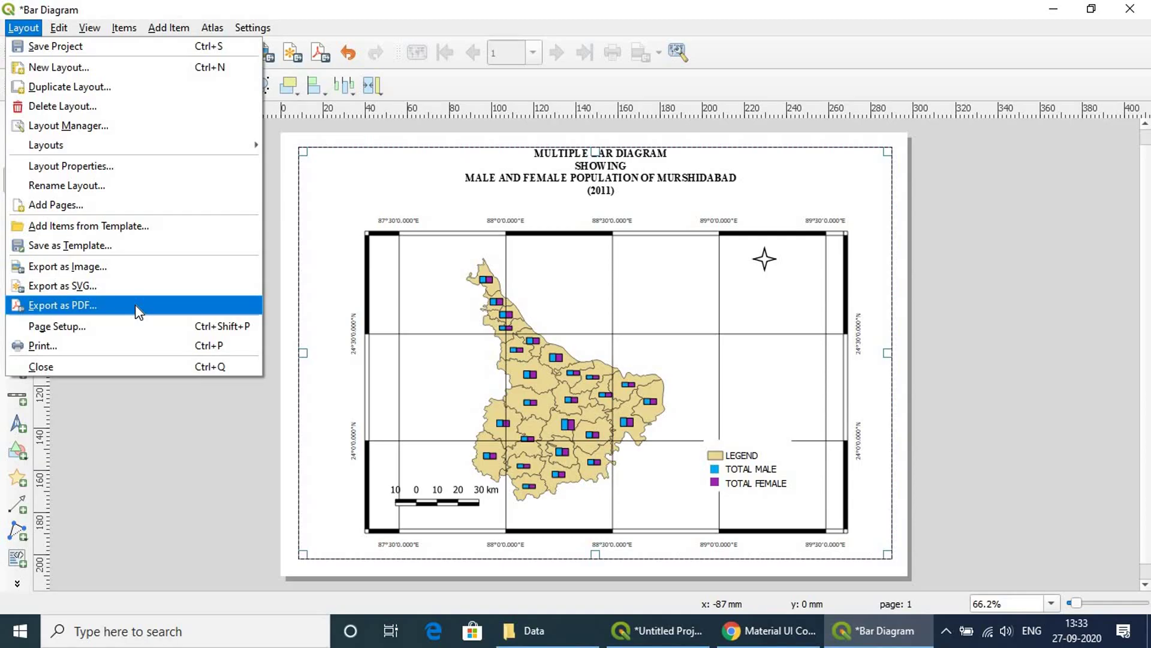
{"action": "left_click", "coordinate": [111, 271]}
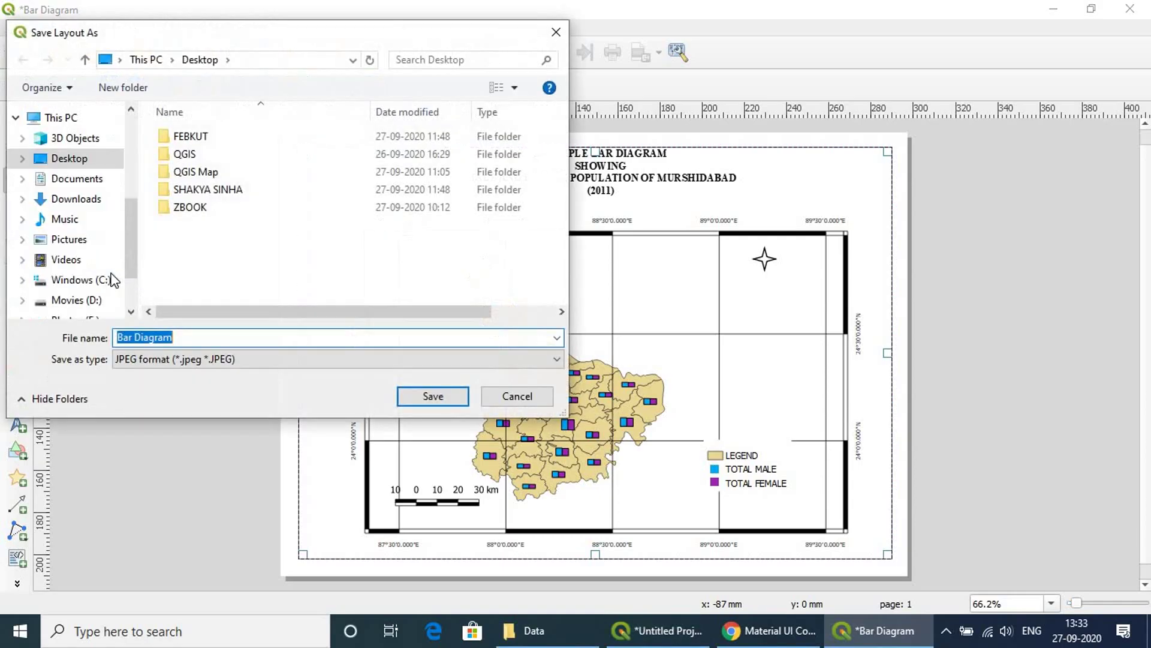
{"action": "double_click", "coordinate": [185, 154]}
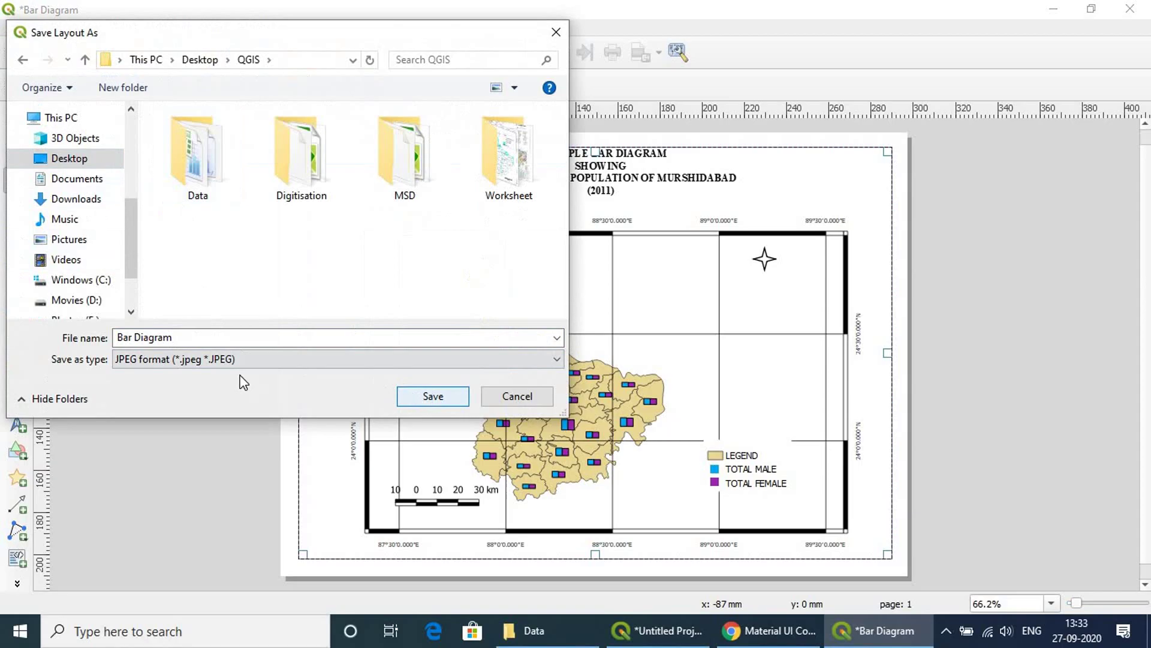
{"action": "left_click", "coordinate": [204, 362]}
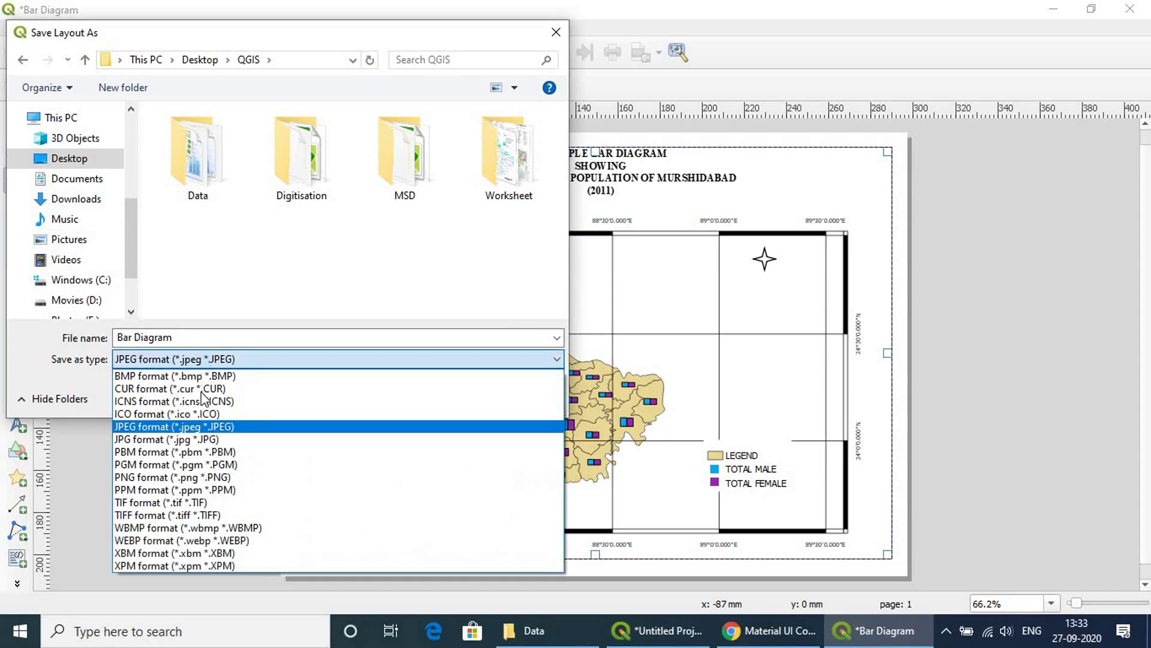
{"action": "left_click", "coordinate": [200, 427]}
{"action": "left_click", "coordinate": [433, 397]}
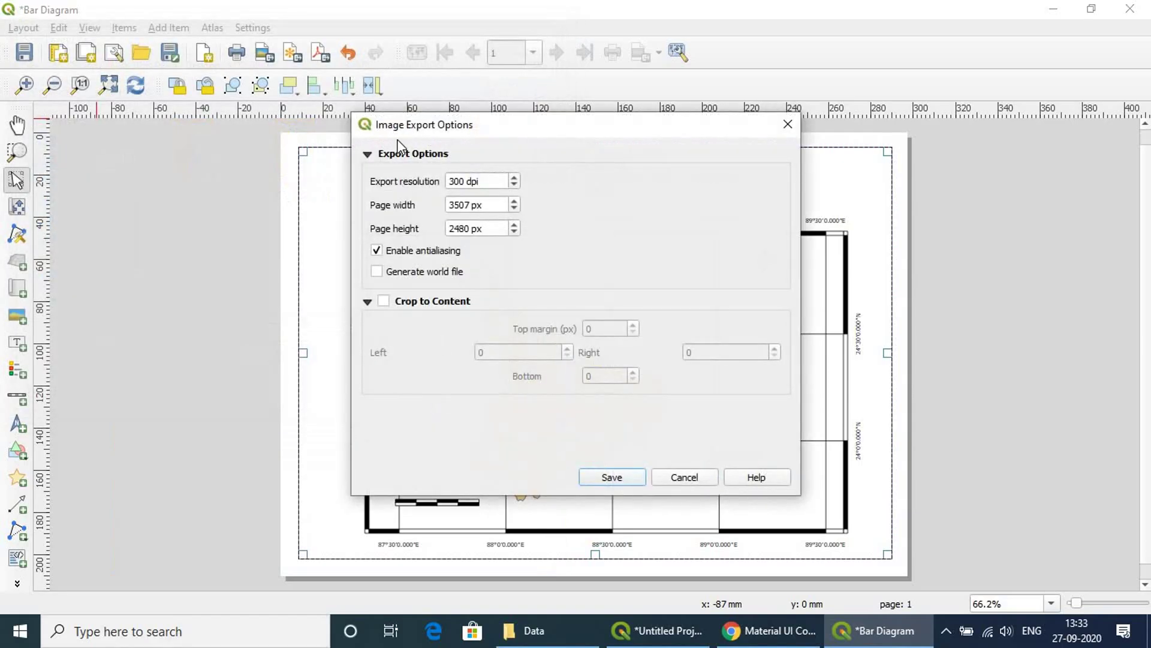
{"action": "left_click", "coordinate": [617, 479]}
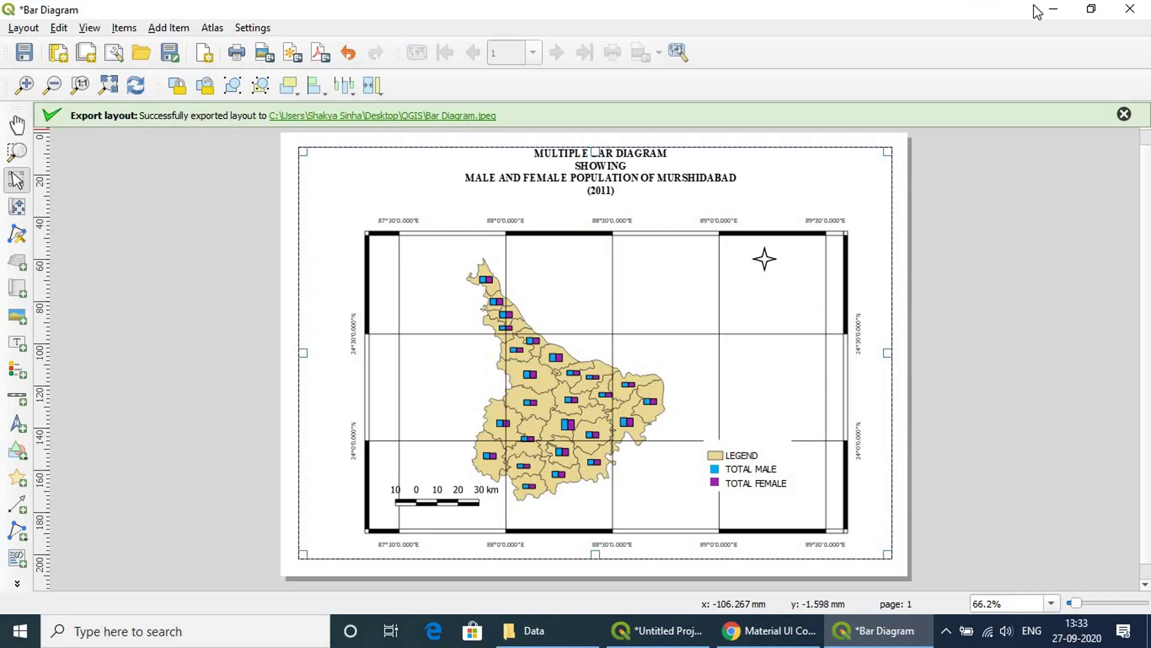
Clear the open windows off the desktop, open the exported Bar Diagram image from the QGIS folder and inspect it up close.
{"action": "left_click", "coordinate": [1054, 9]}
{"action": "left_click", "coordinate": [1053, 10]}
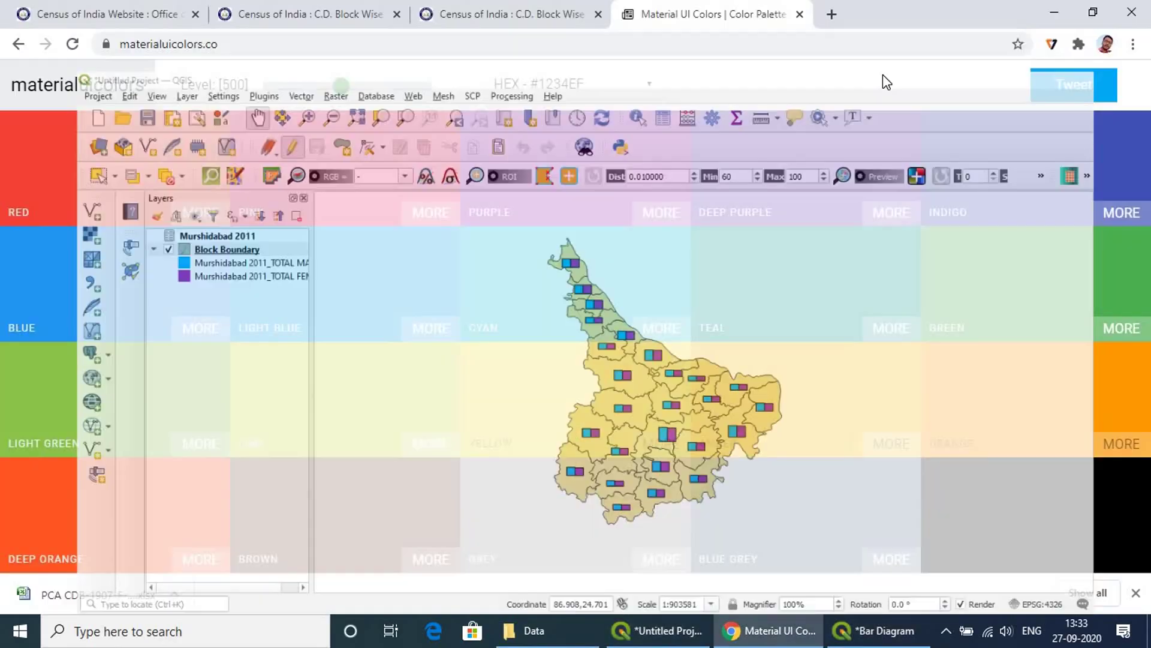
{"action": "left_click", "coordinate": [1053, 9]}
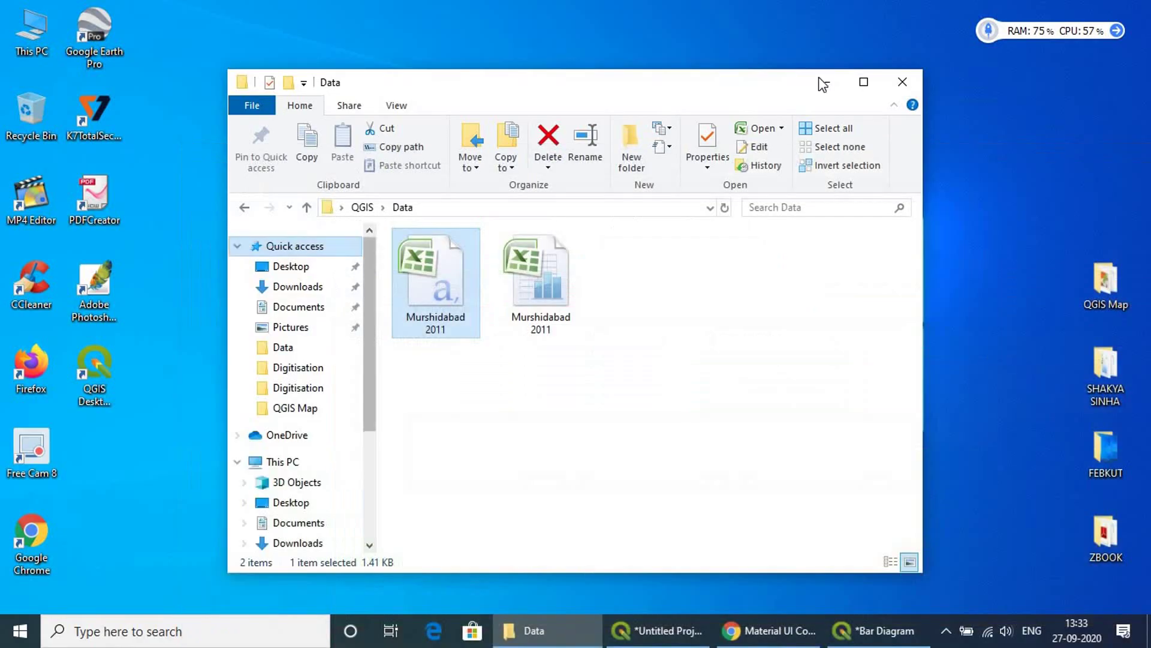
{"action": "left_click", "coordinate": [898, 88]}
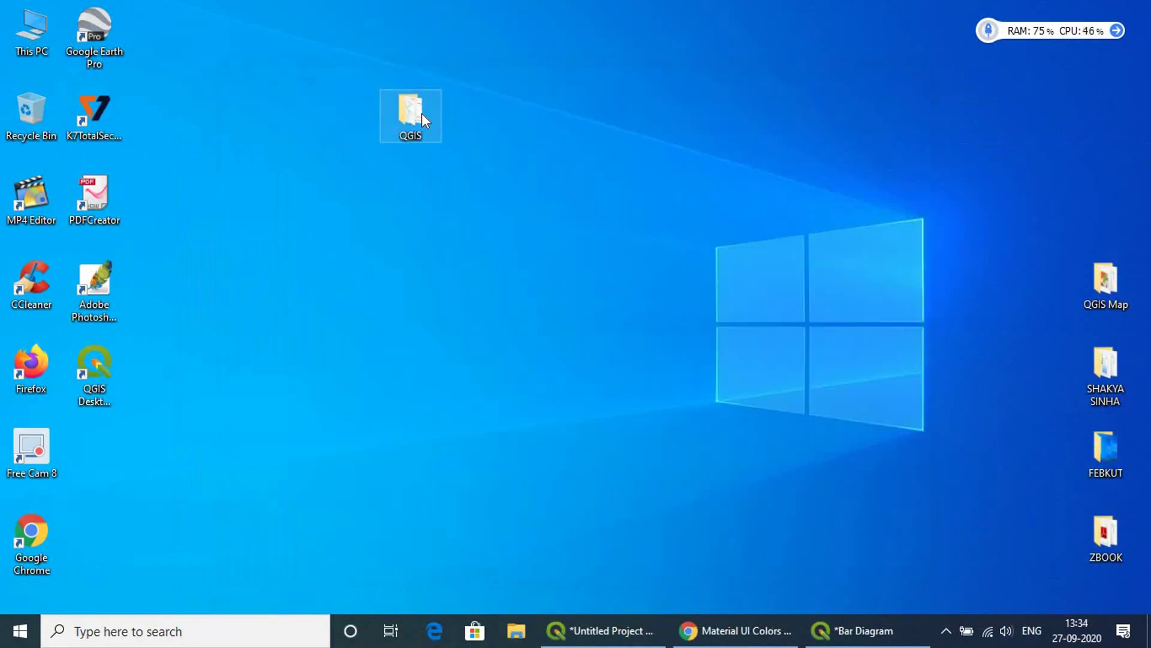
{"action": "double_click", "coordinate": [422, 113]}
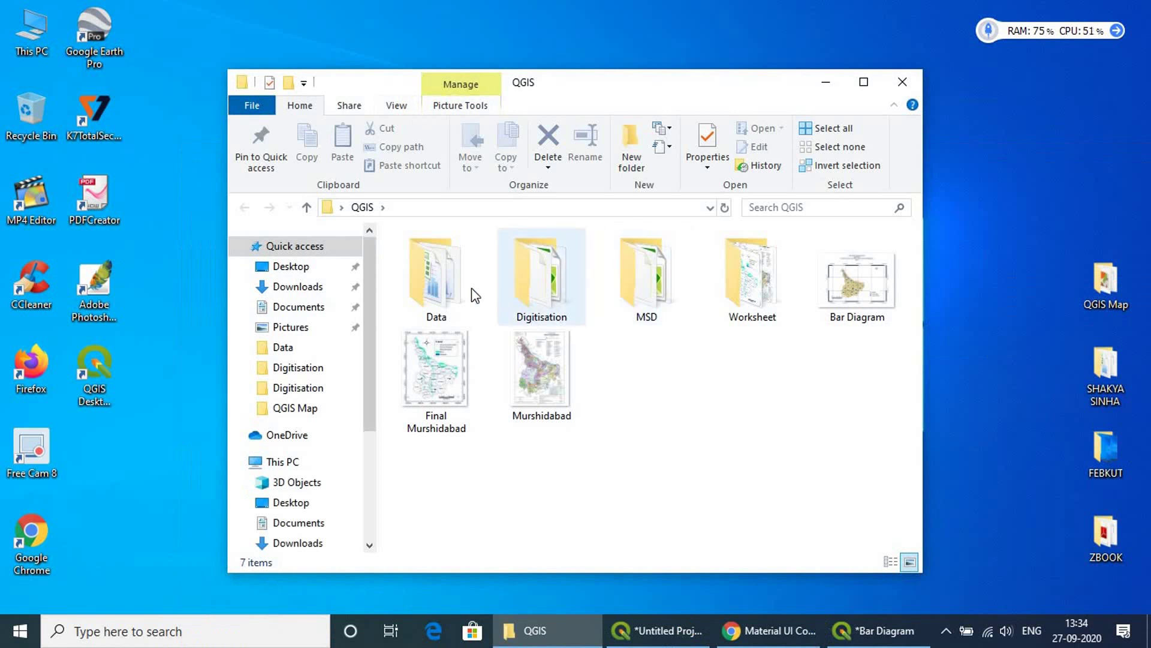
{"action": "double_click", "coordinate": [868, 298]}
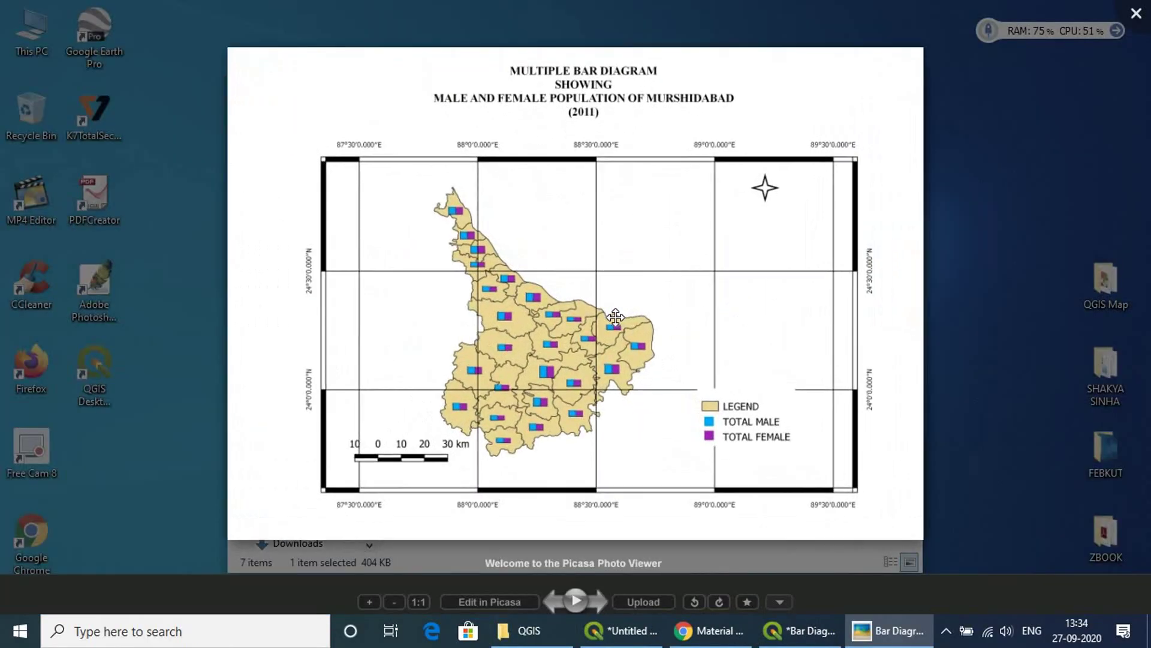
{"action": "scroll", "coordinate": [600, 313], "scroll_direction": "up", "scroll_amount": 2}
{"action": "scroll", "coordinate": [601, 313], "scroll_direction": "up", "scroll_amount": 1}
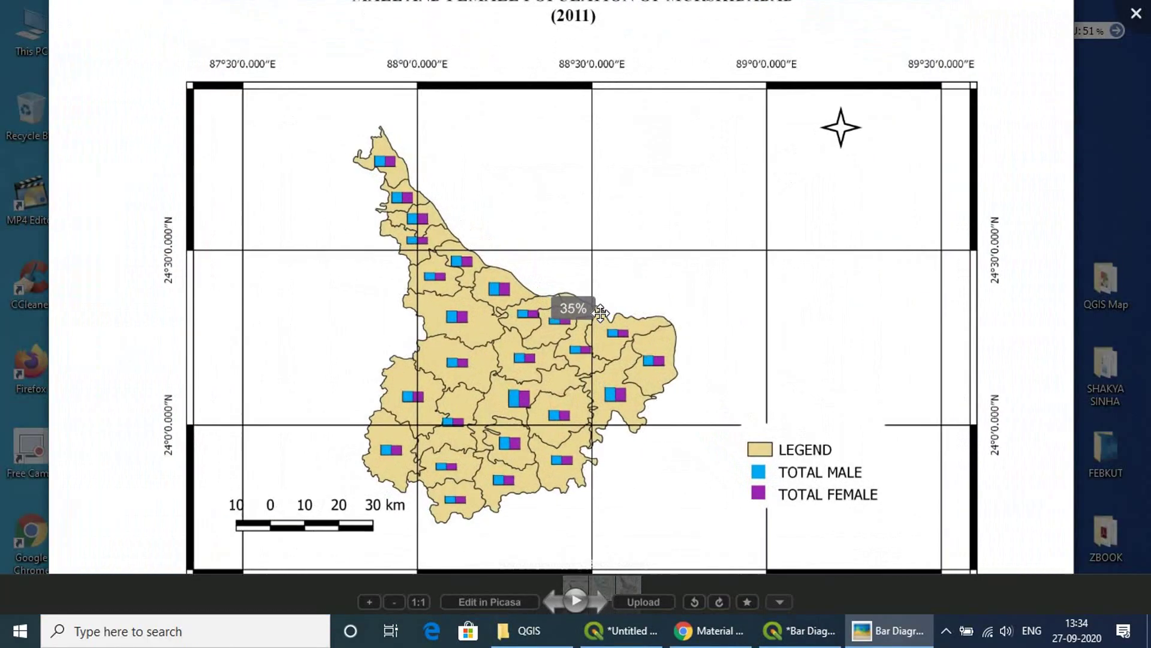
{"action": "scroll", "coordinate": [596, 322], "scroll_direction": "down", "scroll_amount": 2}
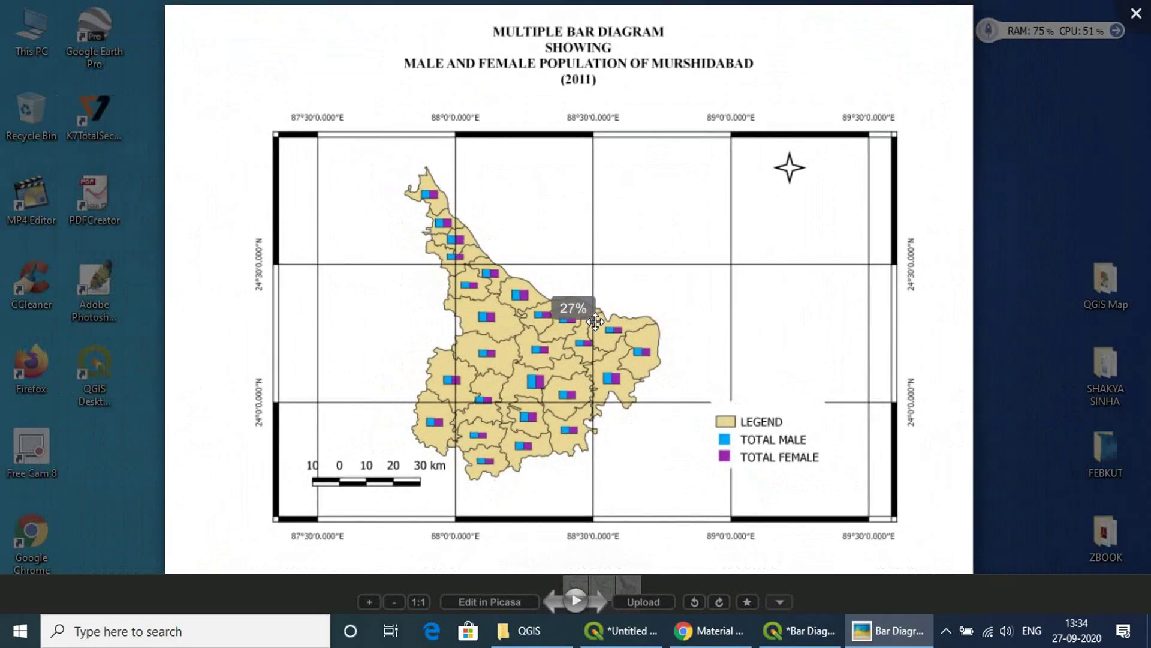